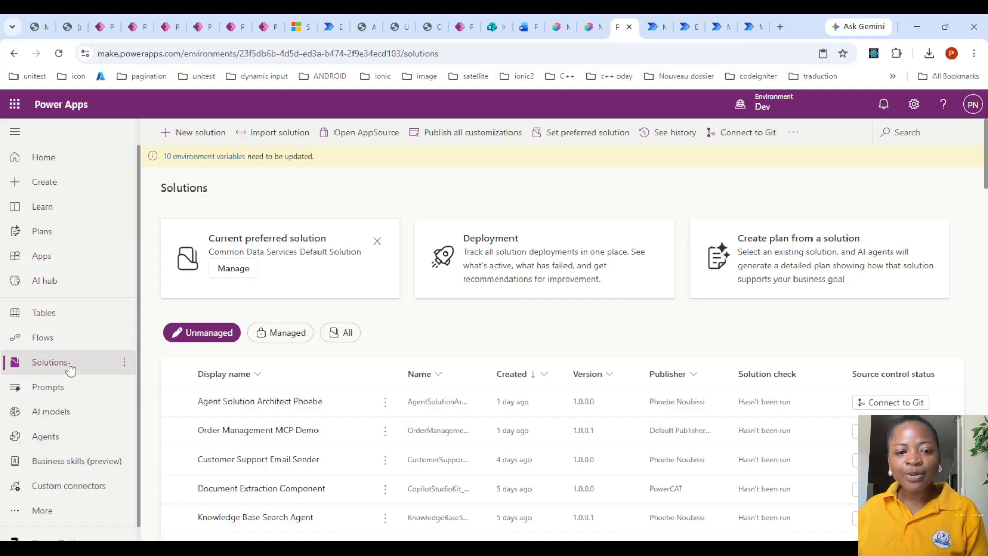
Create a new solution named AccountSolution, choosing the existing publisher that carries the maker's own name
left_click(225, 135)
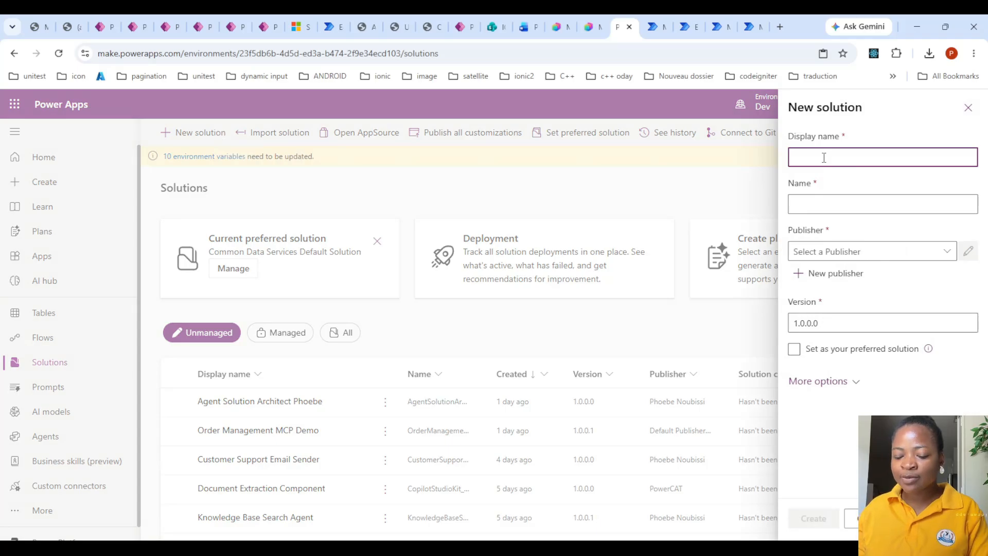
type("Ao")
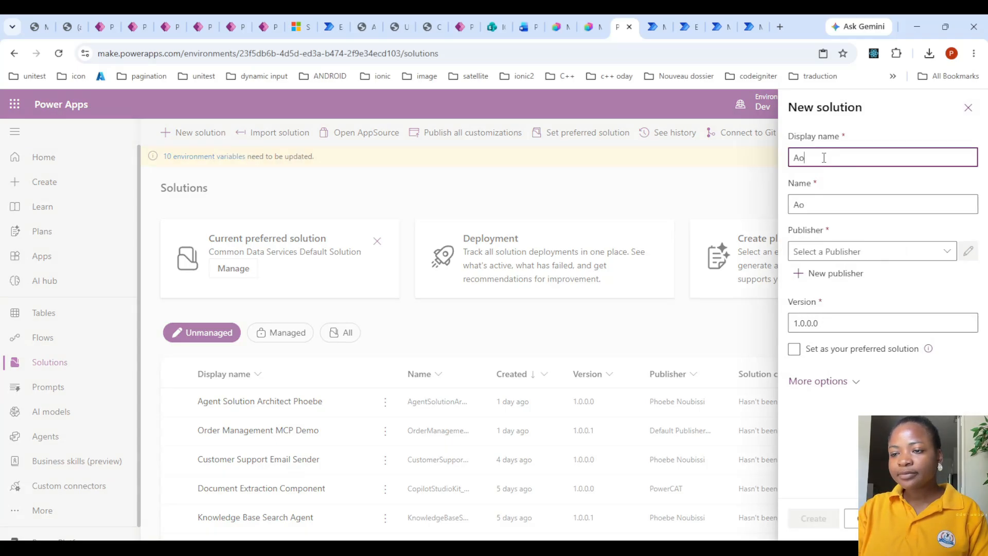
type("count")
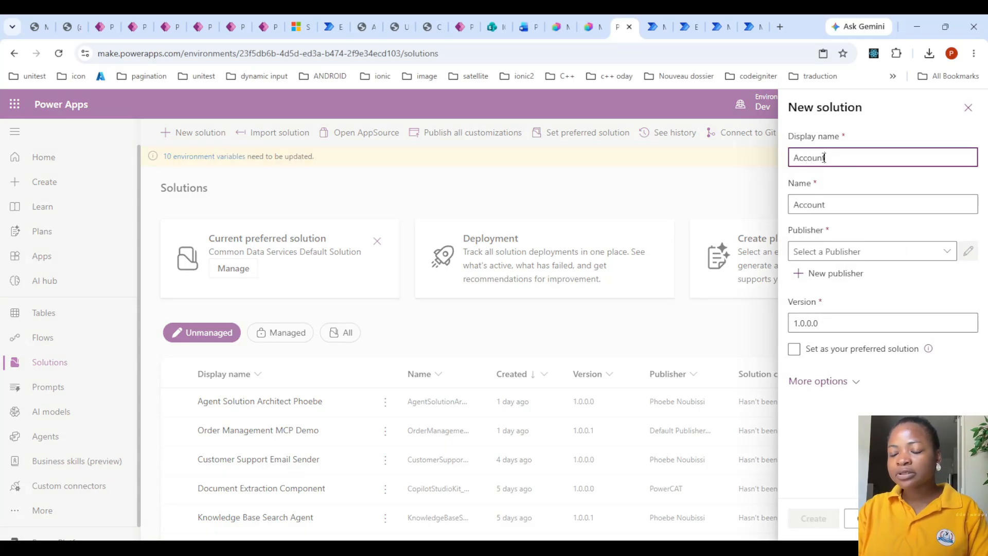
type("Solution")
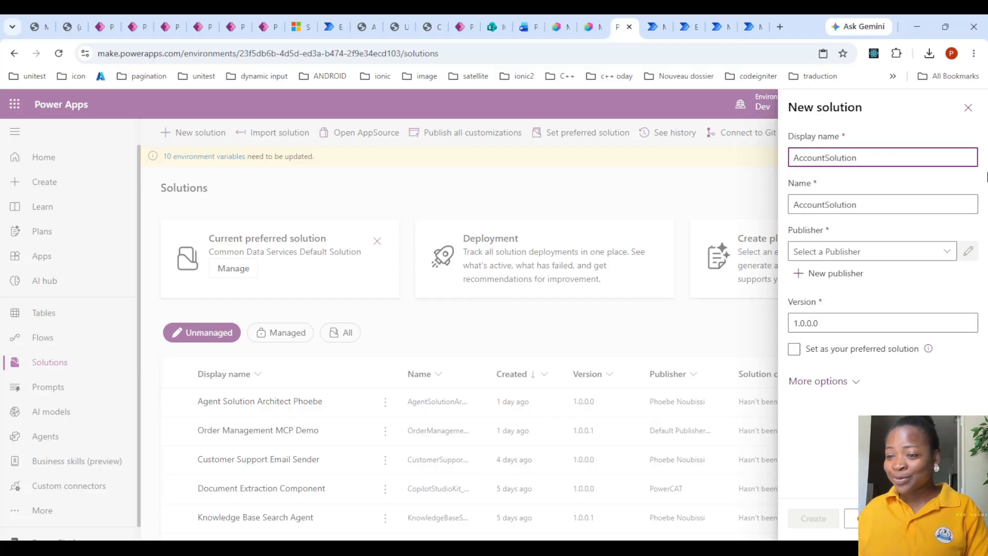
left_click(907, 249)
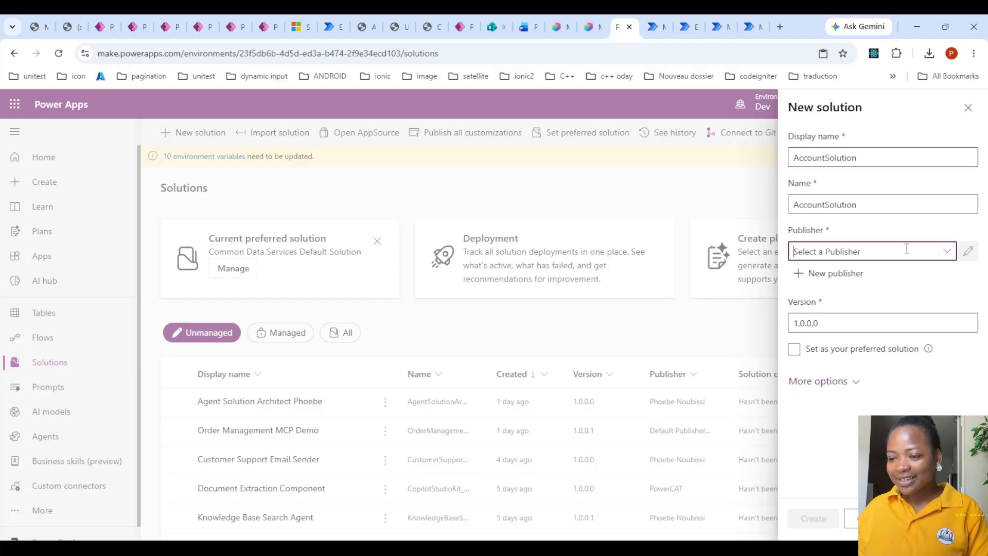
type("Phoebe Noubissi (PhoebeNoubissi")
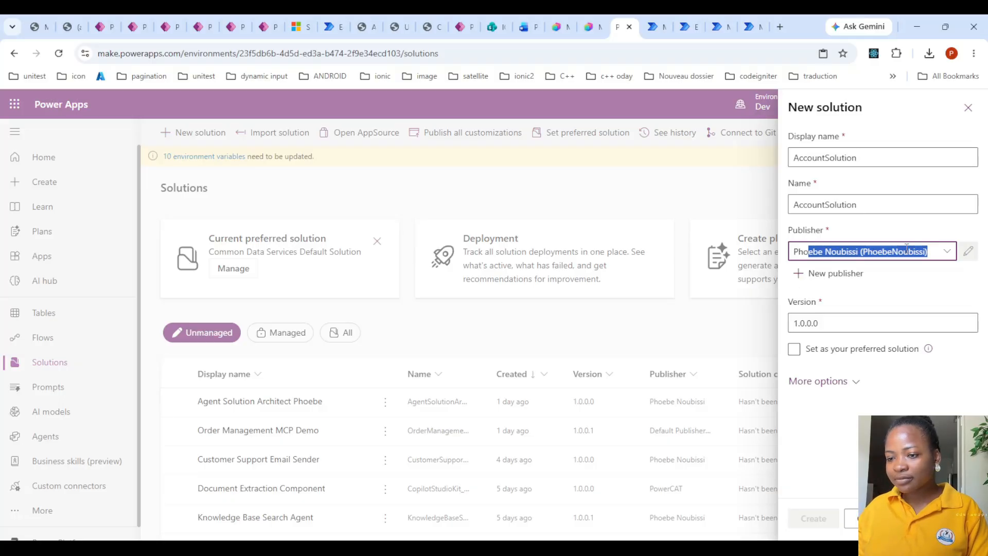
left_click(908, 277)
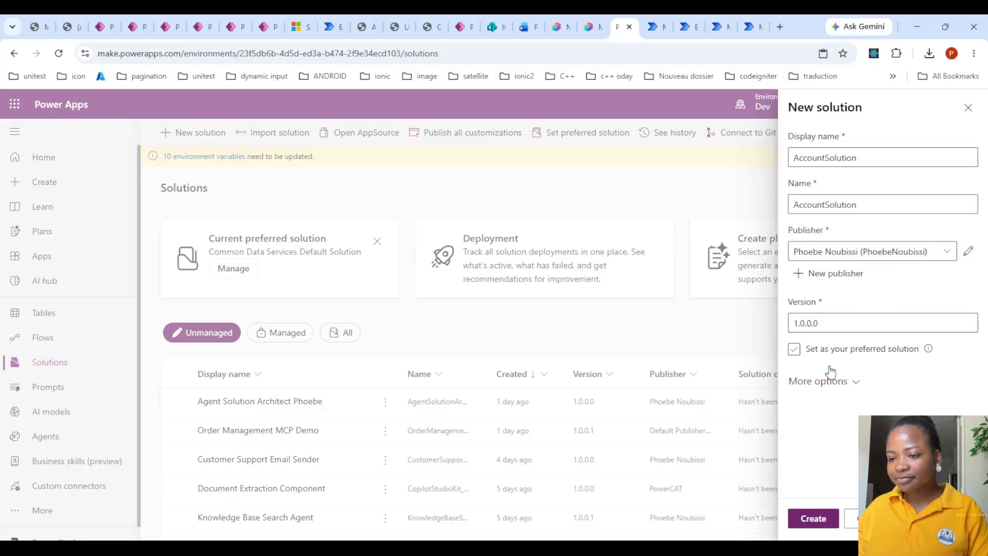
left_click(812, 518)
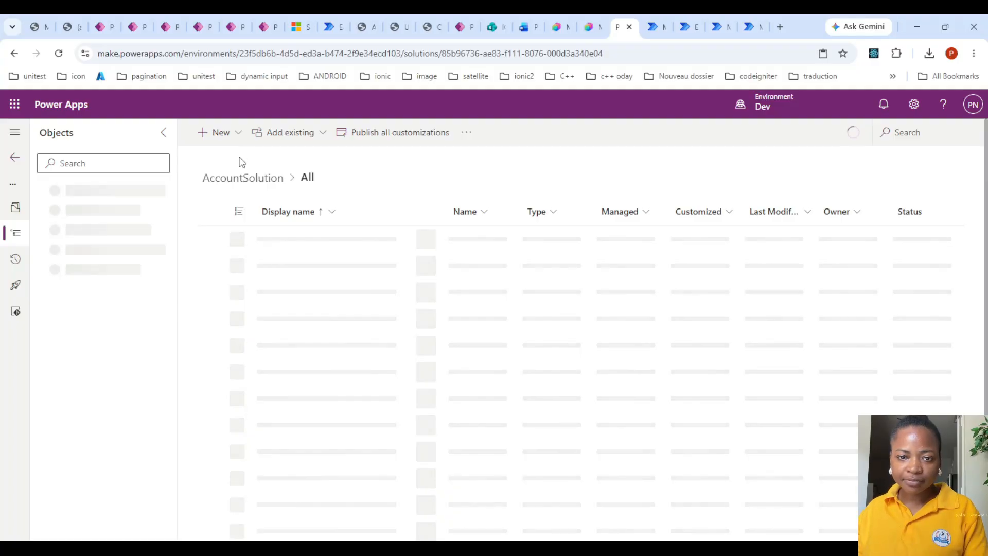
Start adding existing tables to AccountSolution, search for "account" and select the Account table
left_click(266, 141)
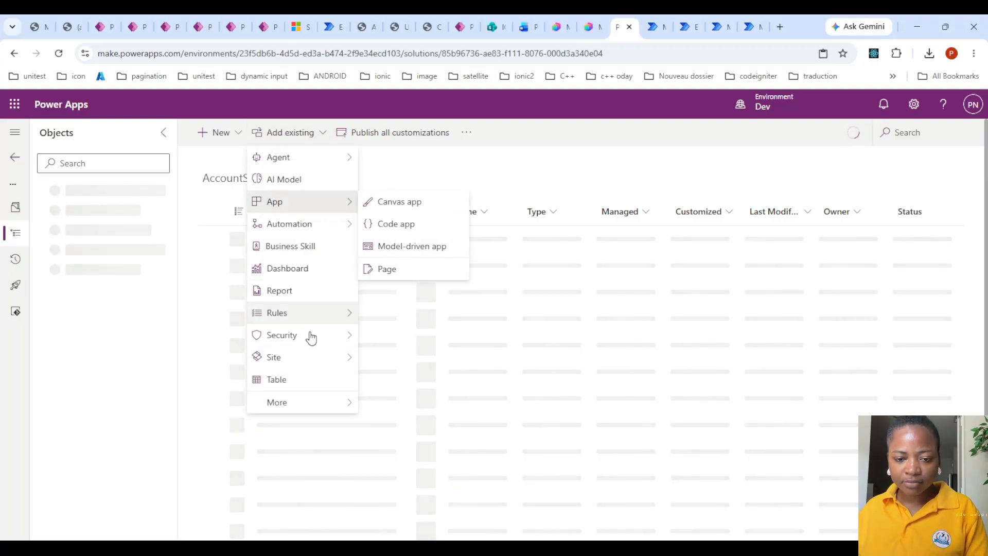
left_click(293, 382)
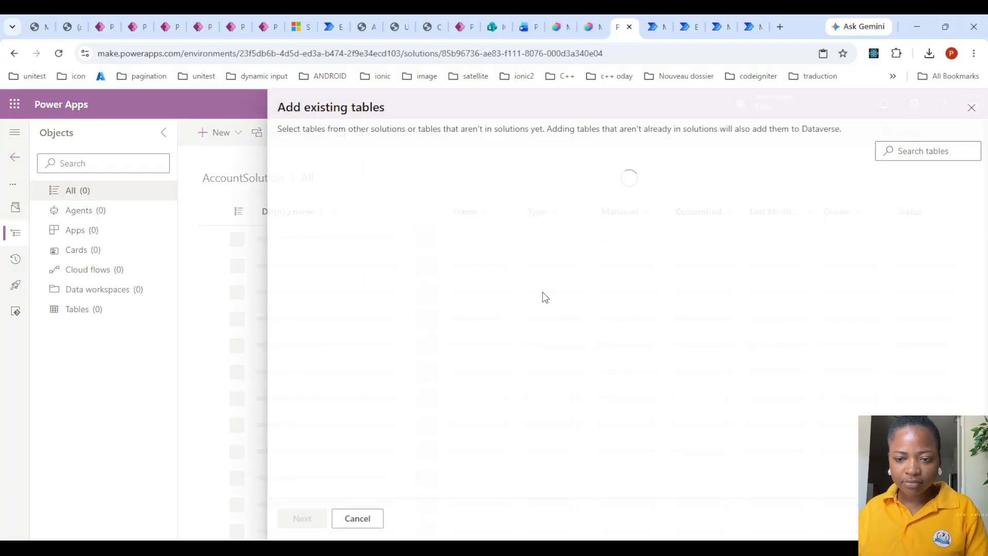
left_click(895, 151)
type("ac")
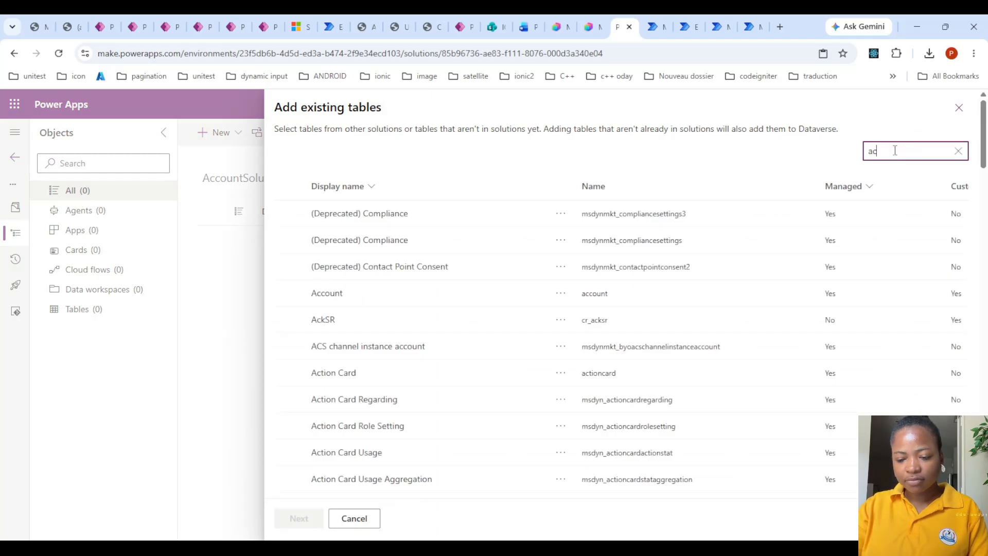
type("count")
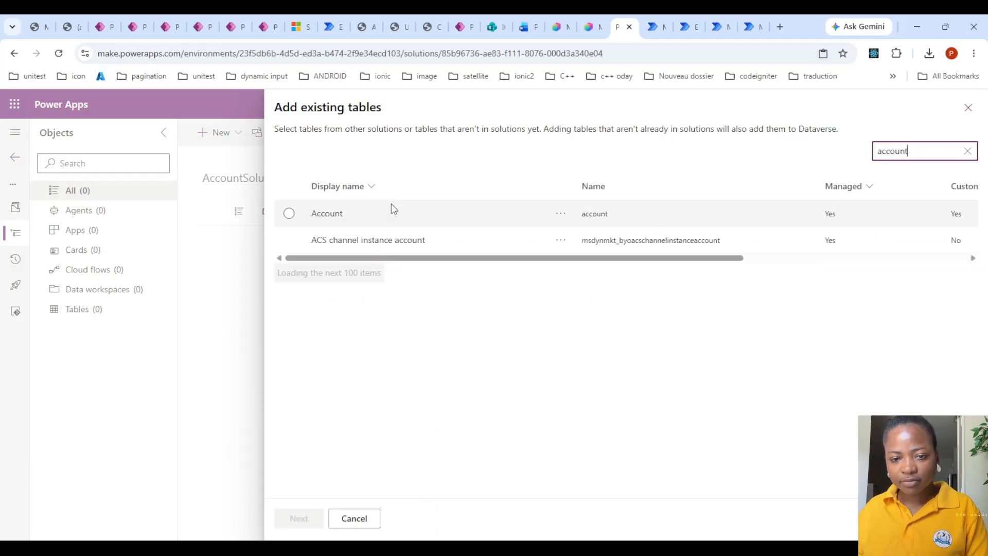
left_click(402, 216)
Search for "conta", add the Contact table to the selection and proceed to the object options for the selected tables
left_click(912, 155)
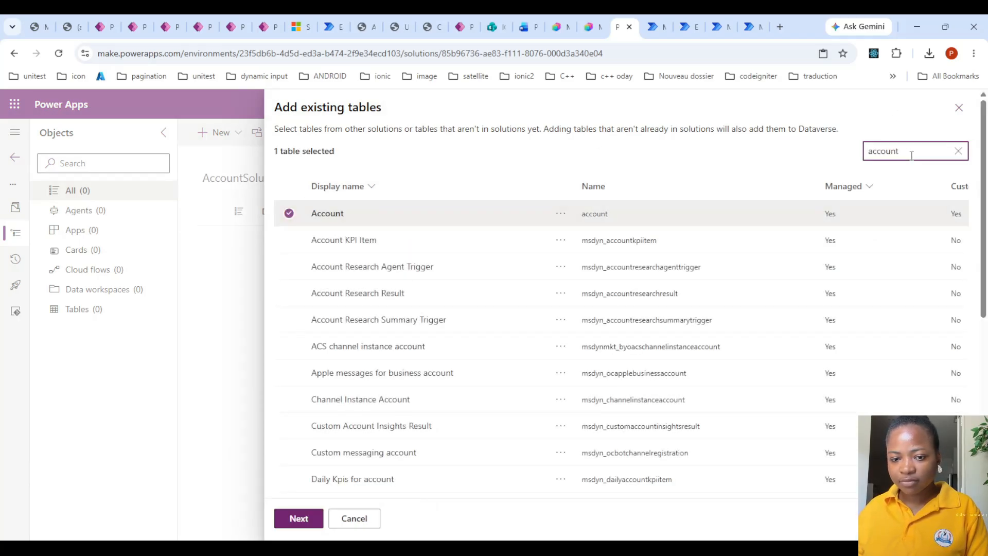
key("ctrl+a")
type("c")
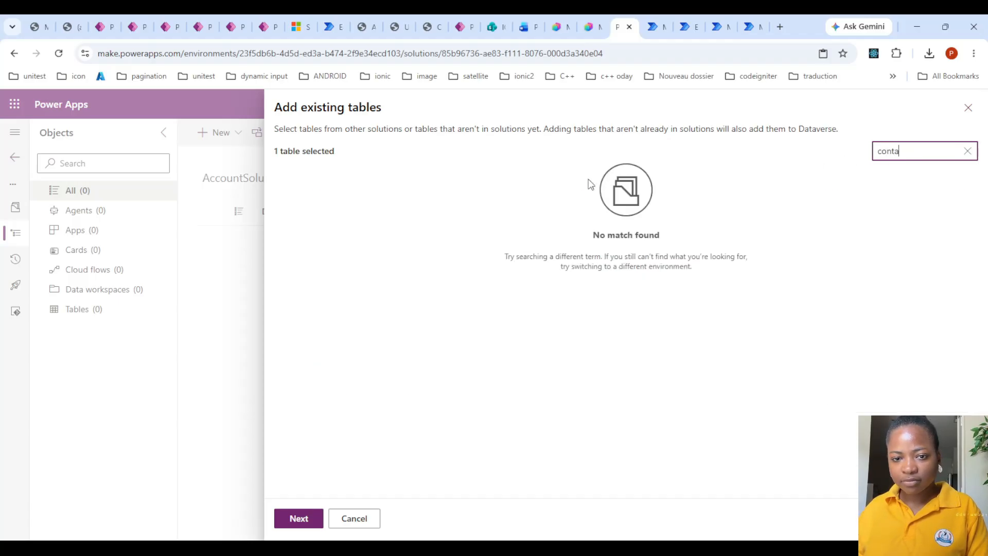
left_click(352, 319)
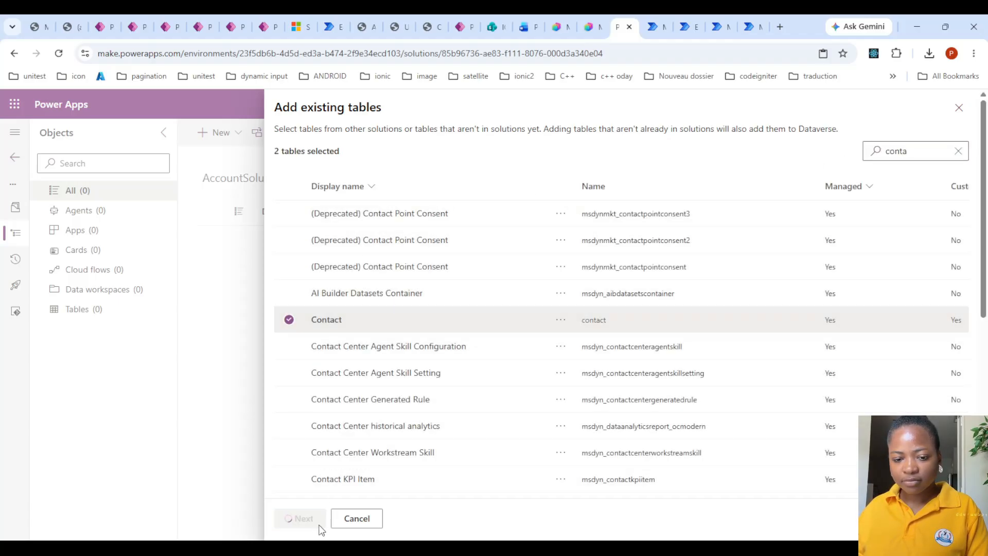
left_click(305, 517)
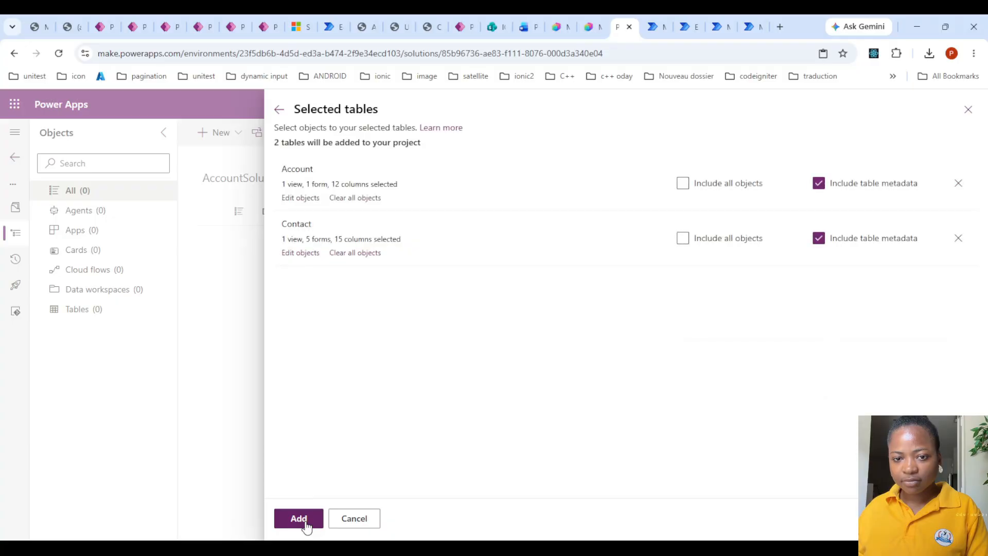
left_click(682, 184)
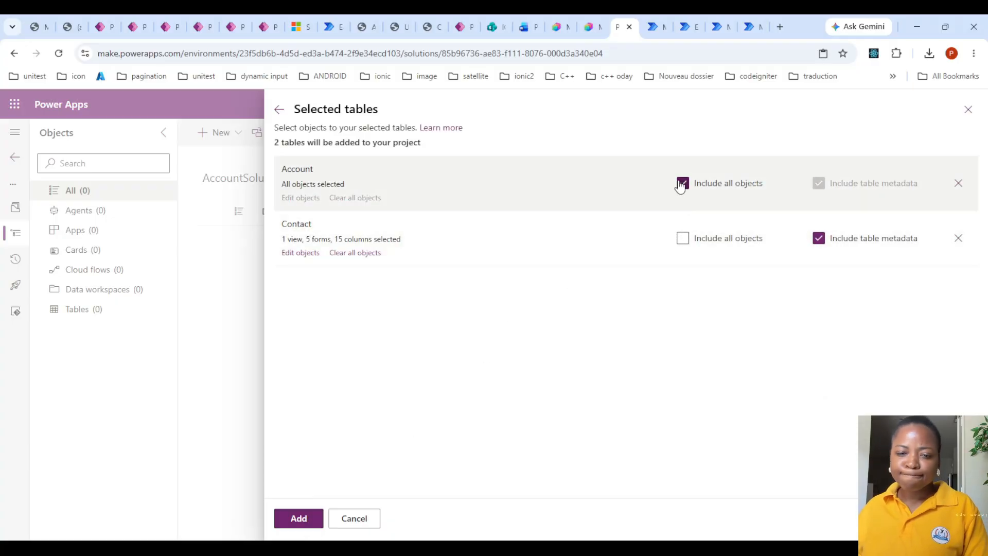
left_click(684, 244)
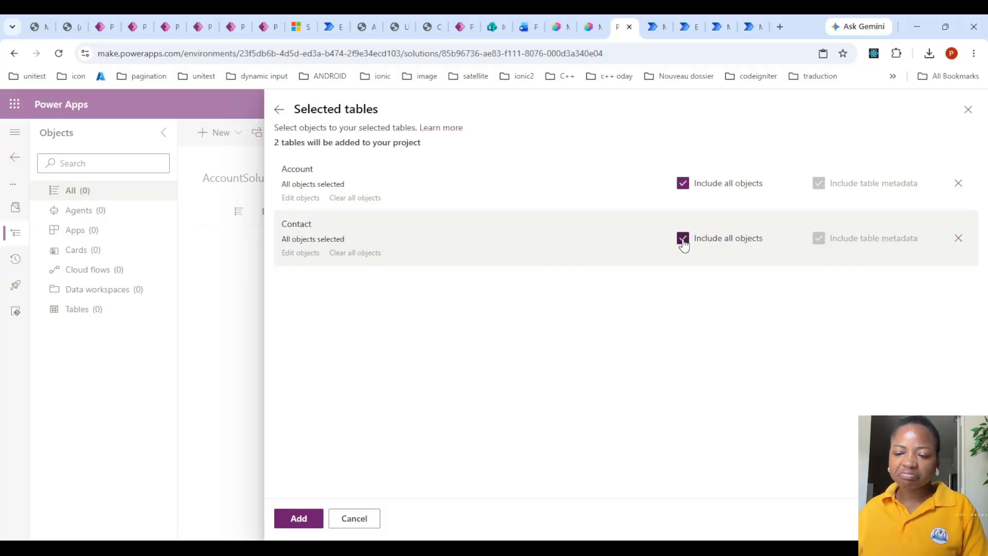
left_click(683, 242)
left_click(684, 191)
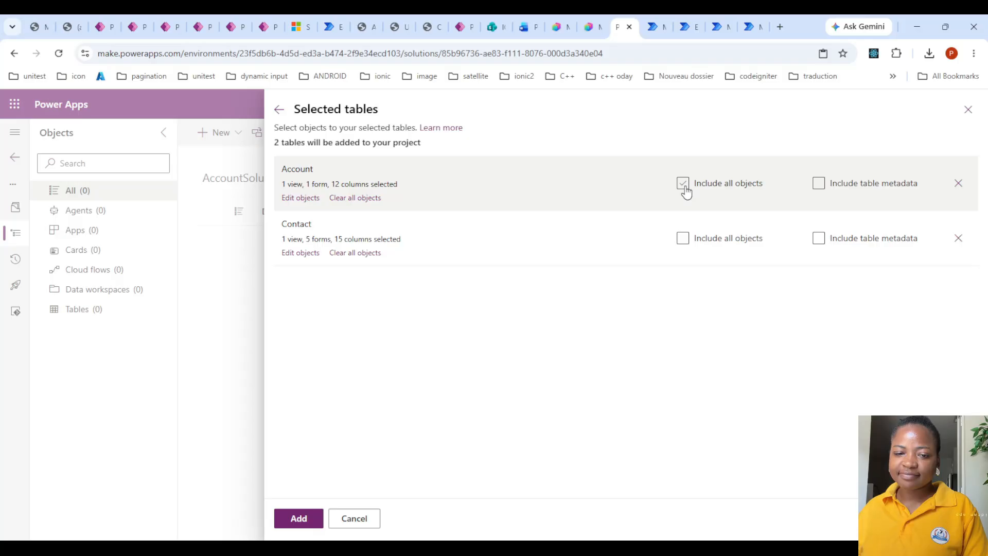
left_click(685, 192)
left_click(685, 191)
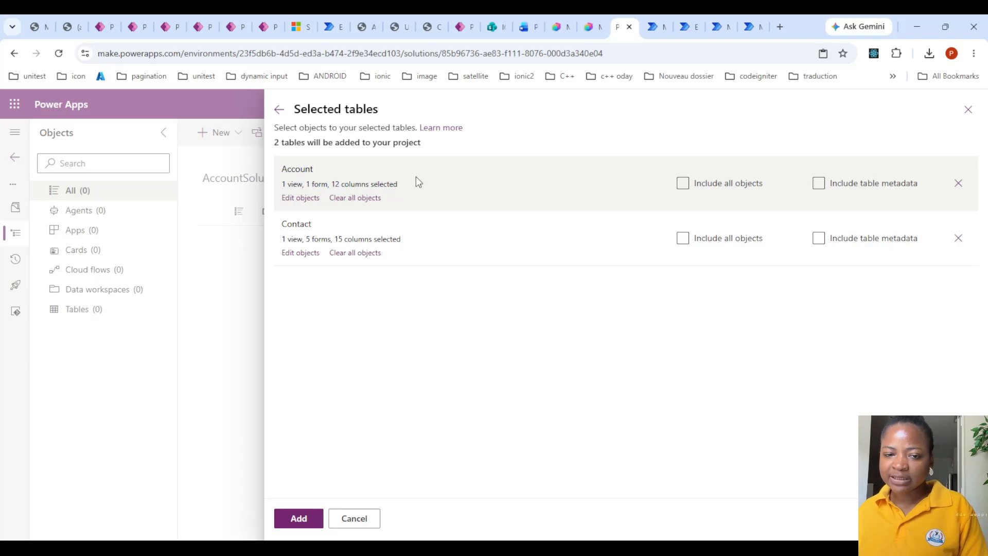
Include all objects for both the Account and Contact tables and add them to the solution
left_click(681, 187)
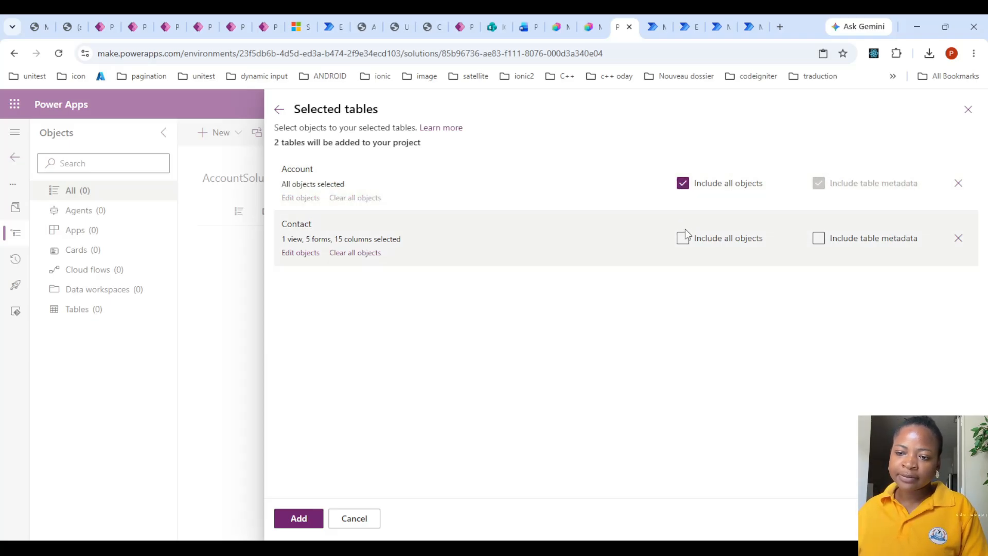
left_click(683, 239)
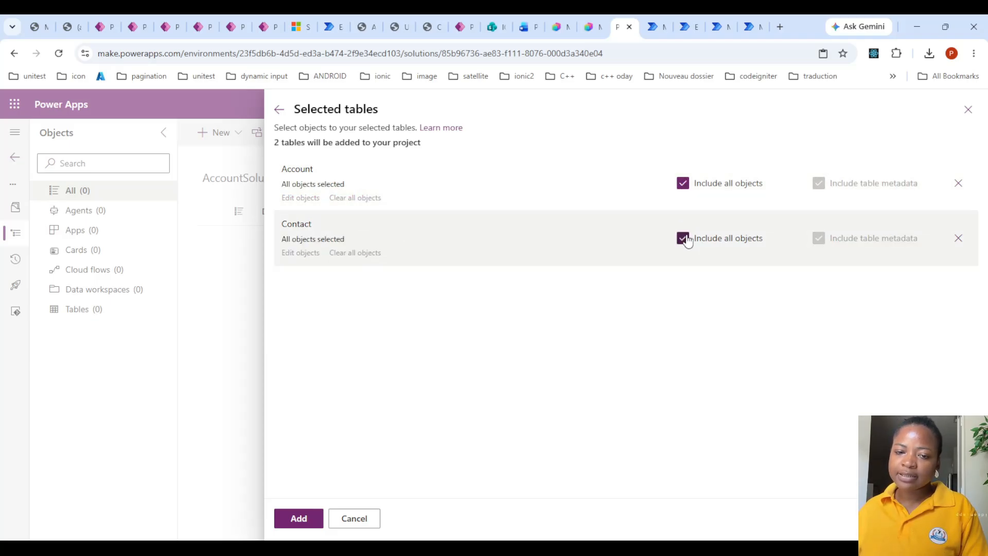
left_click(303, 525)
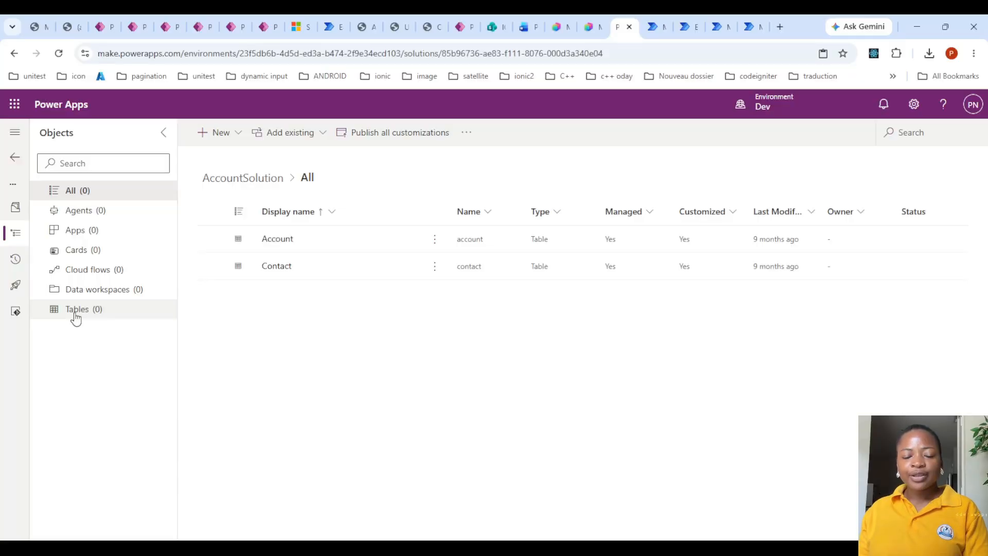
Expand the solution's Account table and open its list of views
left_click(37, 311)
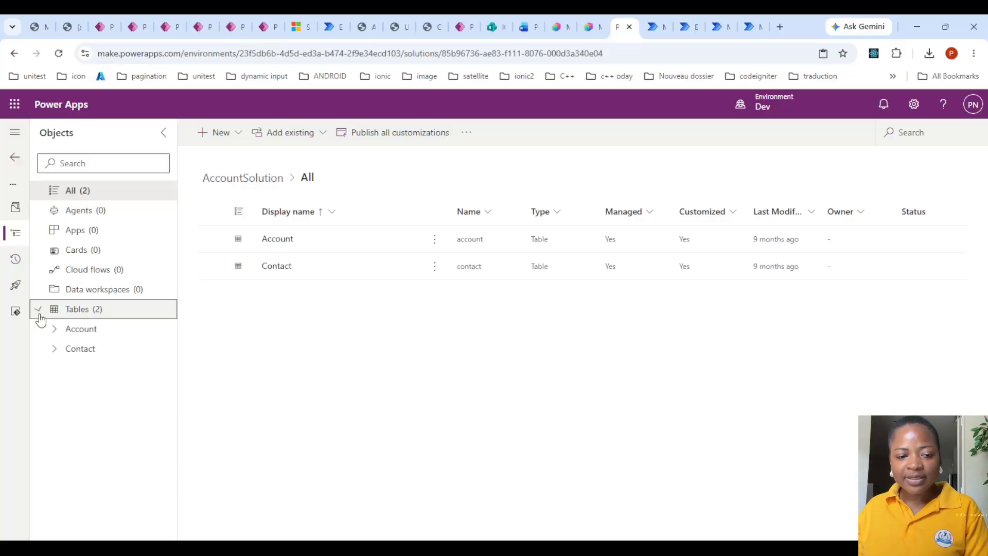
left_click(54, 332)
left_click(119, 354)
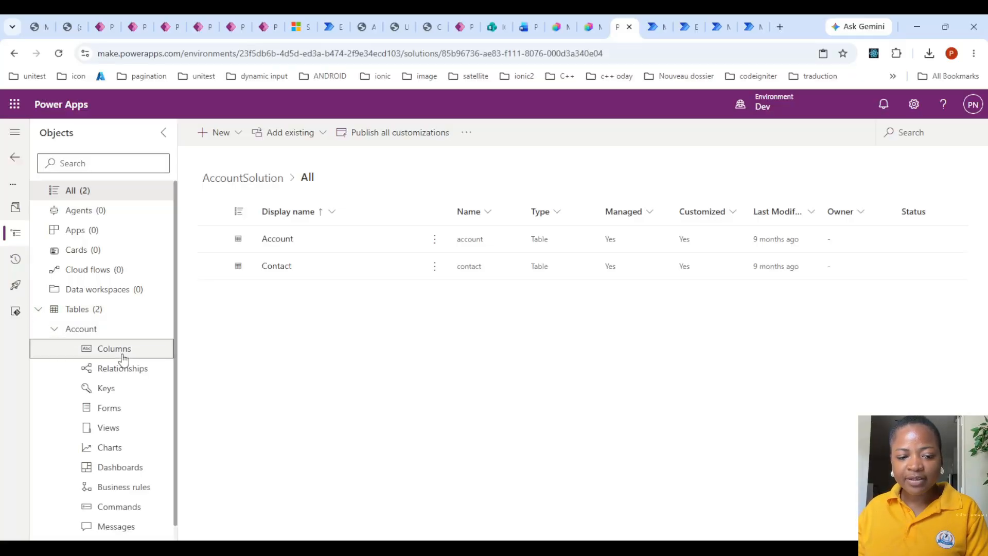
left_click(108, 434)
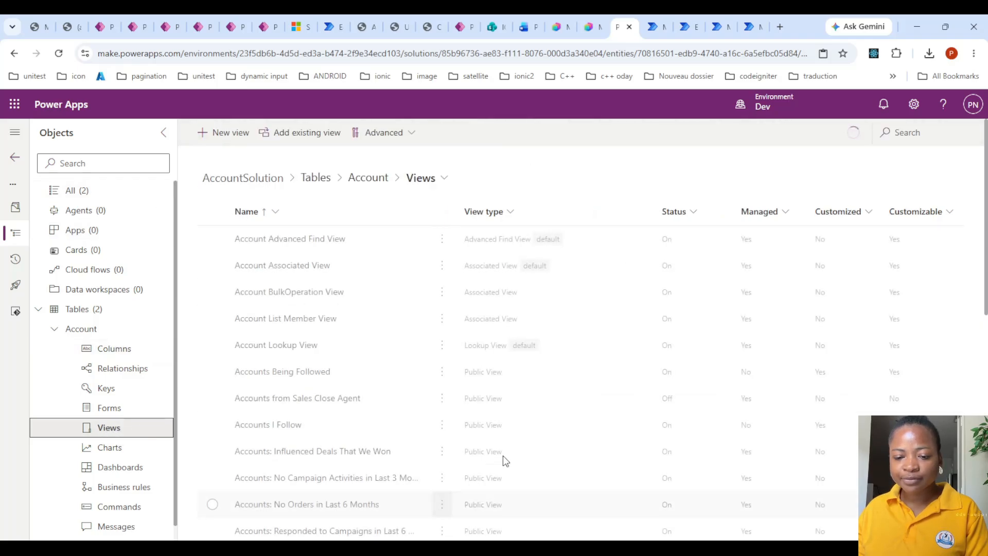
Open the Quick Find Active Accounts view for editing in a new browser tab
scroll(450, 470, "down", 5)
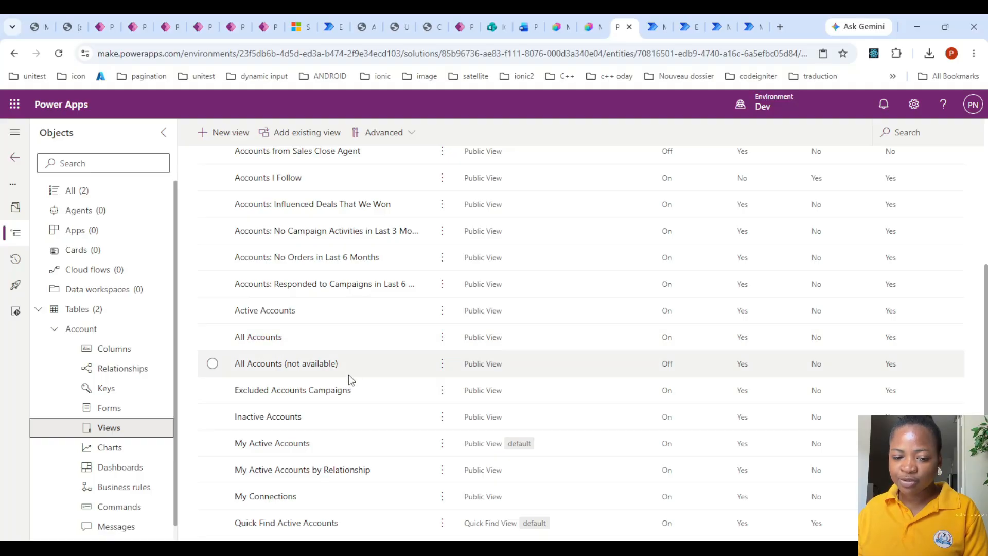
scroll(347, 407, "down", 1)
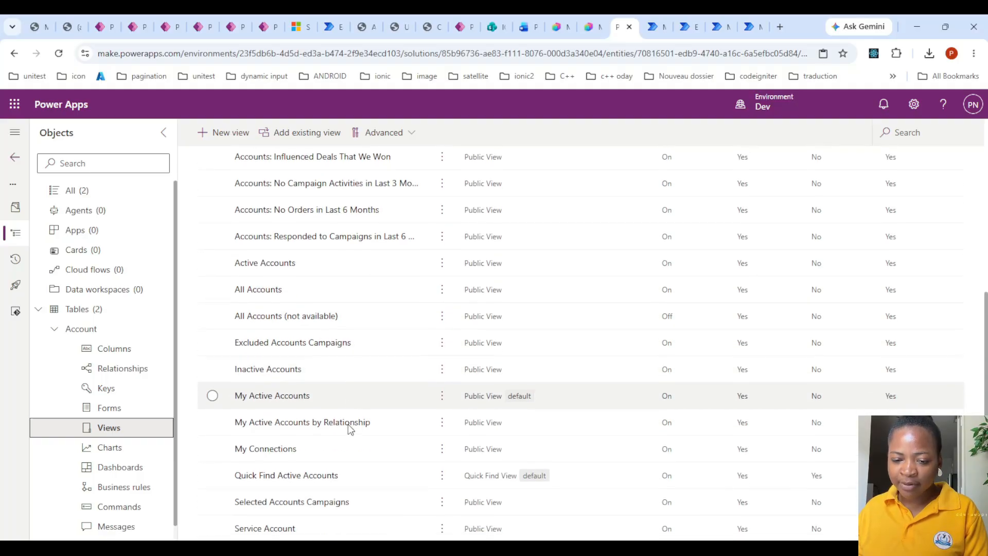
left_click(442, 474)
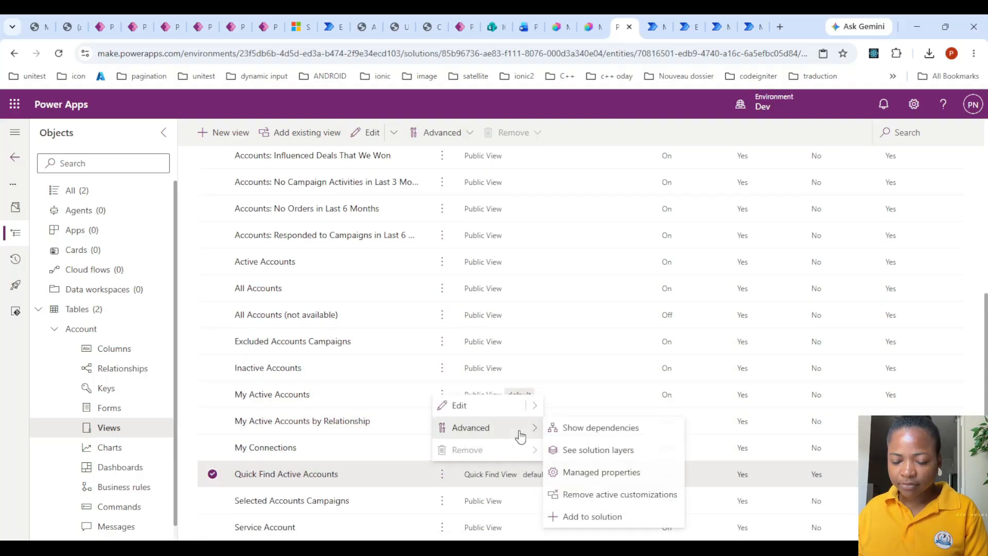
mouse_move(531, 408)
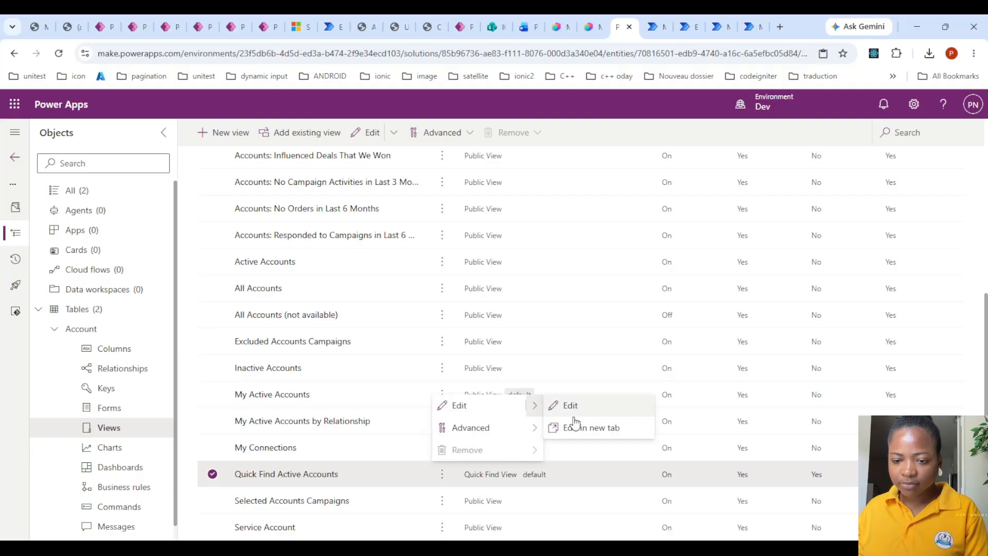
left_click(595, 426)
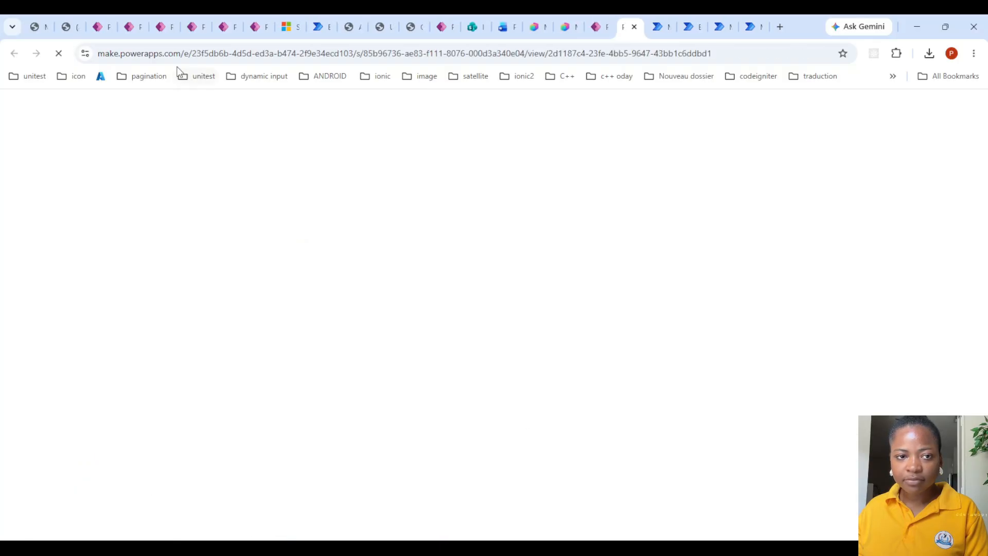
Switch to the Microsoft Copilot labs site and shorten its address to microsoft.github.io/mcs-labs/labs/ to open the All Labs page
left_click(45, 30)
scroll(396, 144, "up", 20)
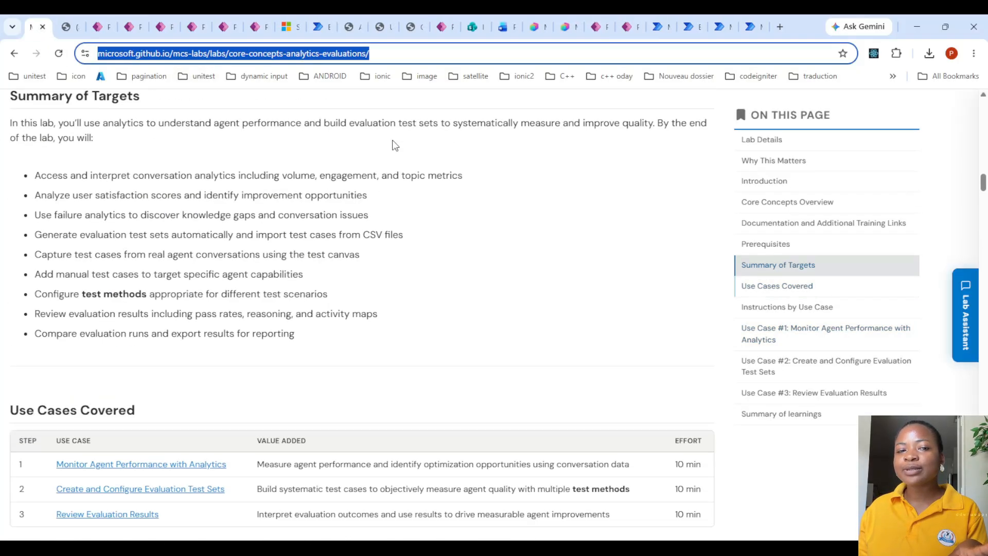
left_click(384, 50)
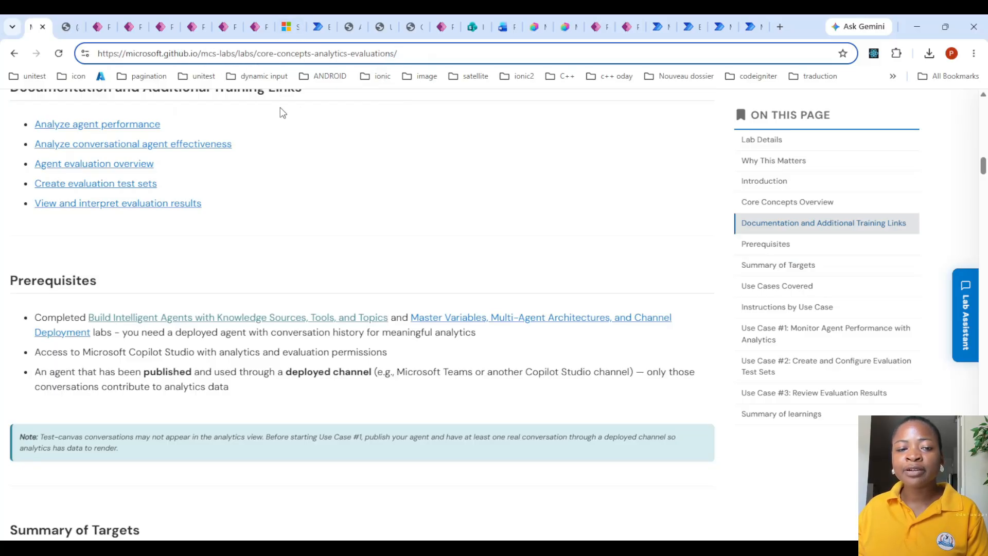
scroll(281, 112, "up", 10)
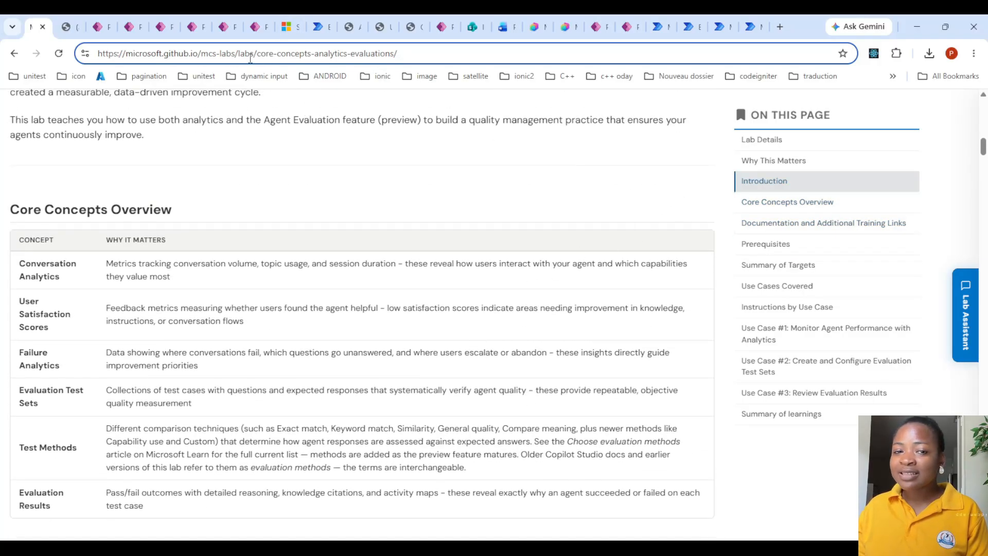
left_click_drag(253, 53, 501, 43)
key("BackSpace")
key("Return")
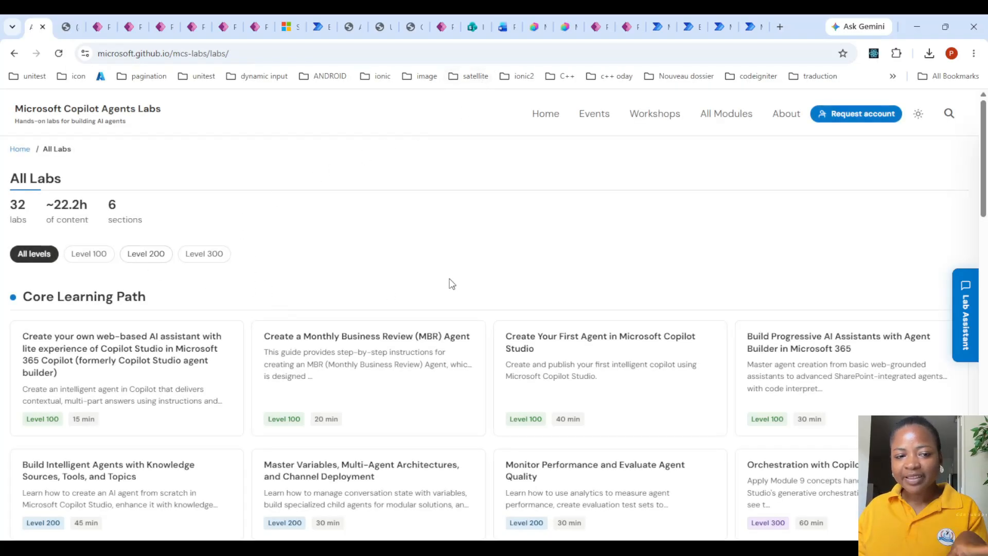
Look through the available labs on the All Labs page
scroll(515, 284, "down", 6)
scroll(628, 269, "up", 6)
scroll(643, 268, "down", 15)
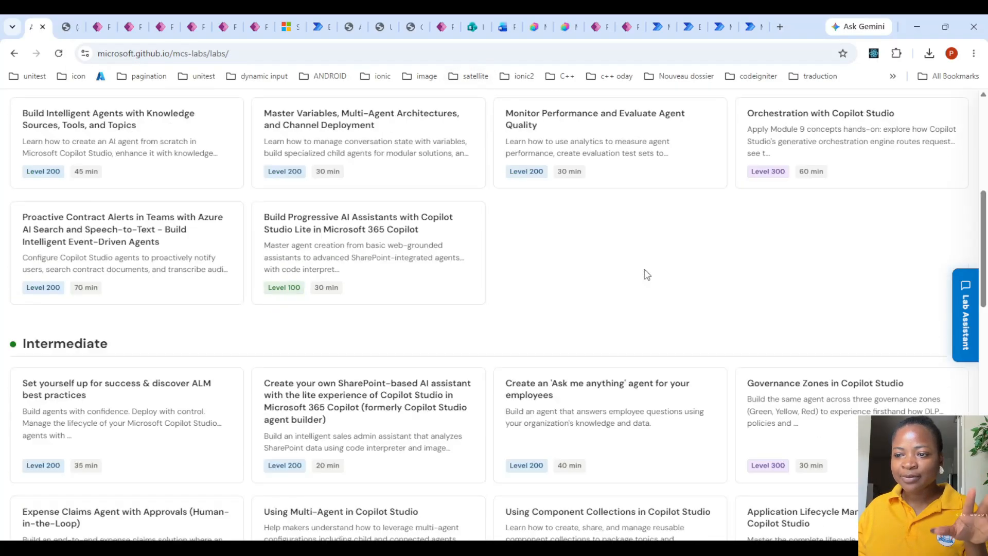
scroll(639, 270, "up", 8)
scroll(636, 271, "up", 8)
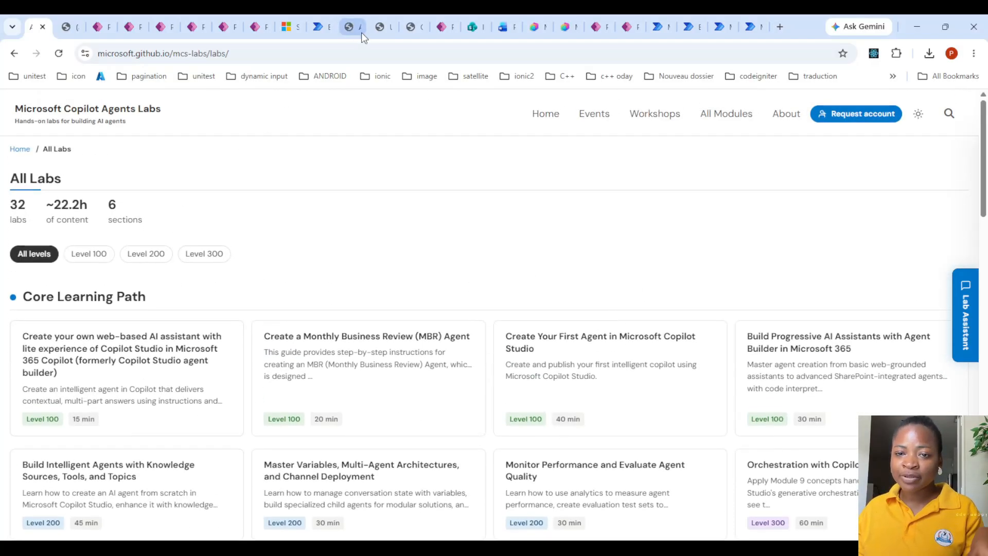
Switch back to the Quick Find Active Accounts view in Power Apps and review its existing columns
left_click(560, 14)
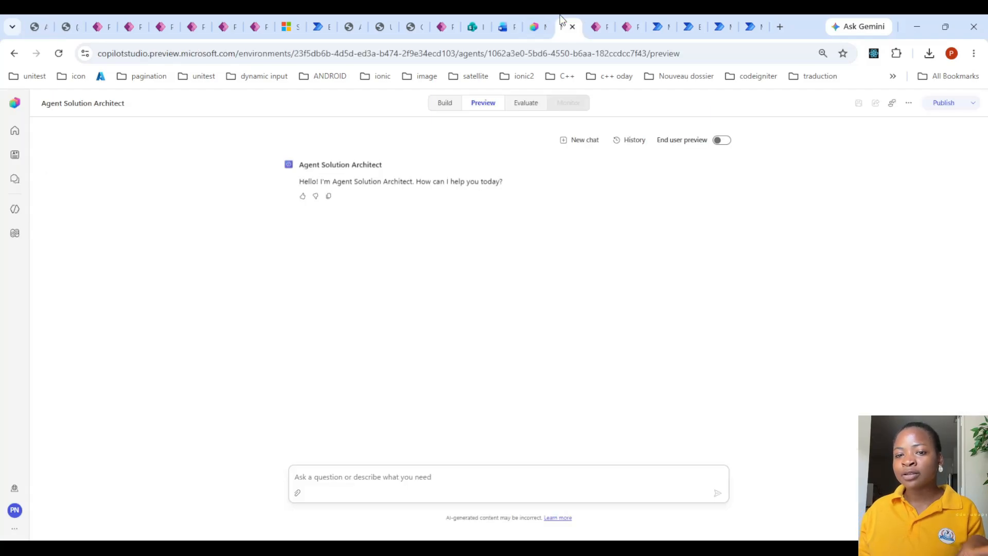
left_click(601, 15)
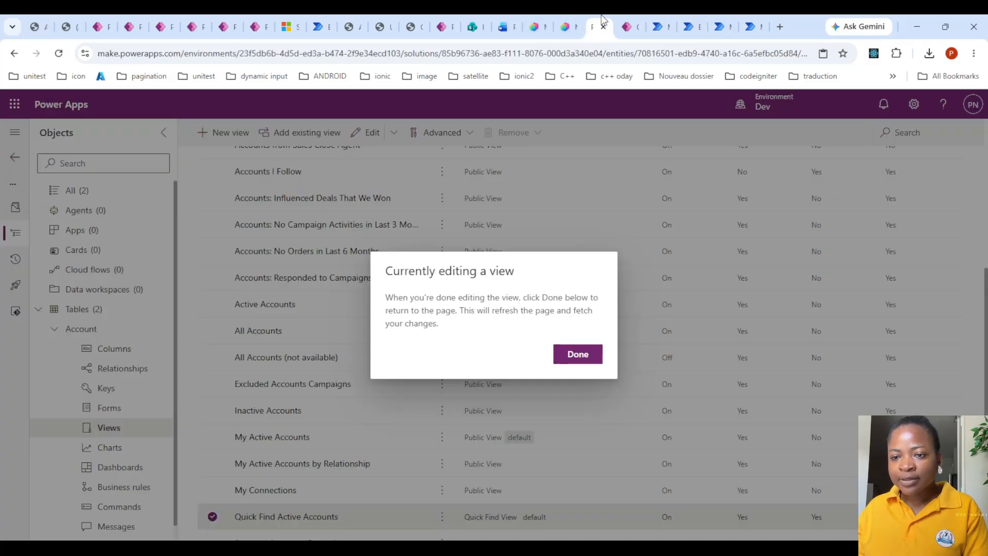
left_click(637, 17)
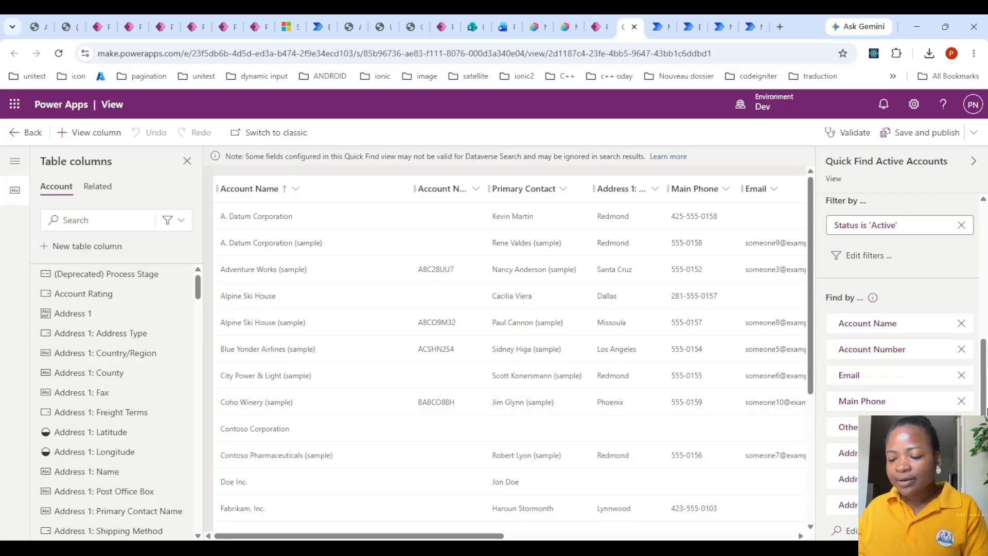
scroll(987, 410, "down", 1)
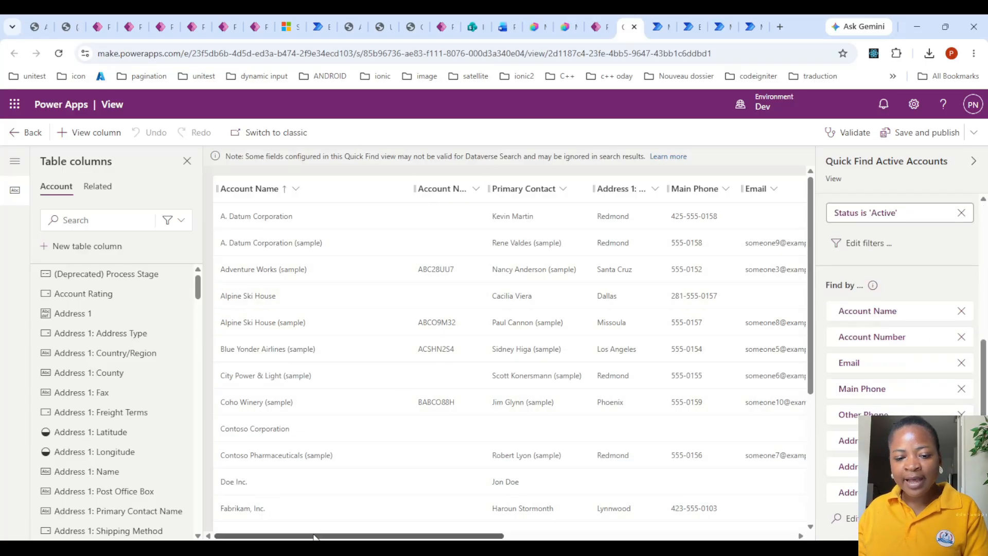
left_click_drag(314, 536, 565, 537)
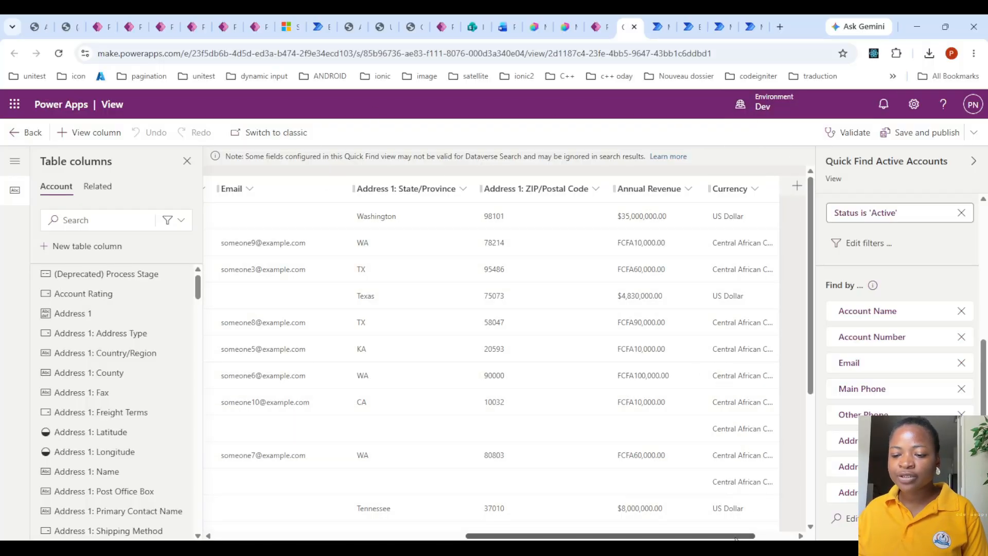
left_click_drag(736, 538, 714, 540)
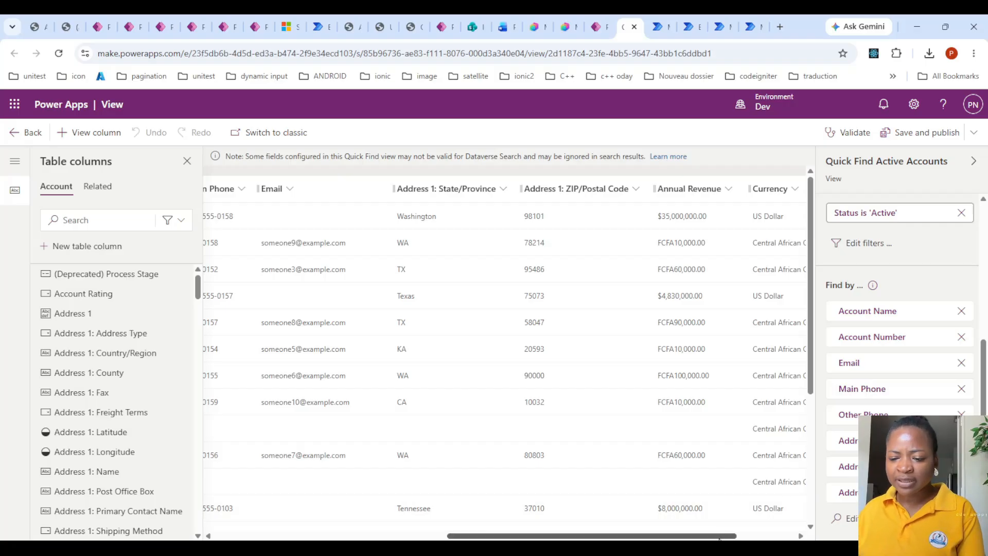
left_click_drag(724, 537, 478, 536)
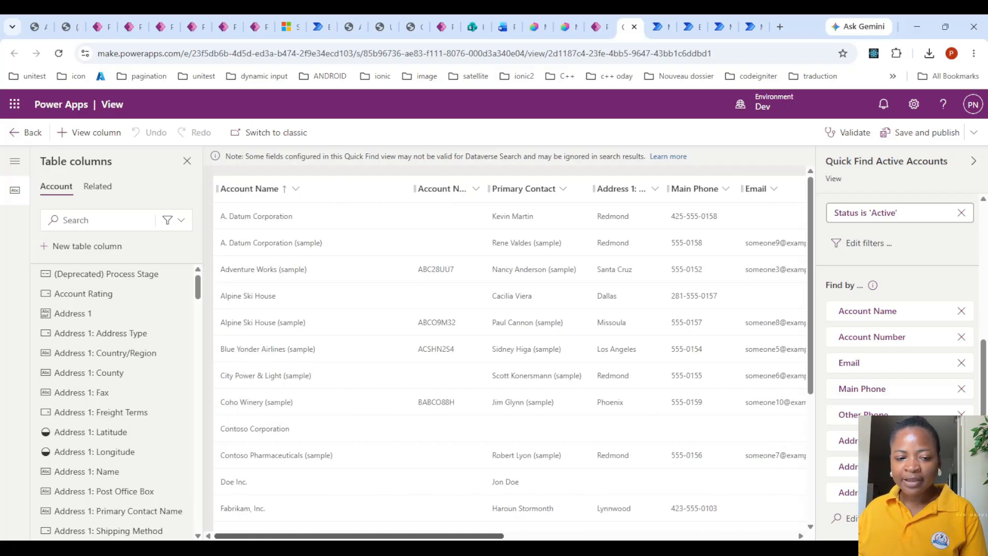
Add the Account Rating column to the Quick Find Active Accounts view and remove it again
mouse_move(144, 287)
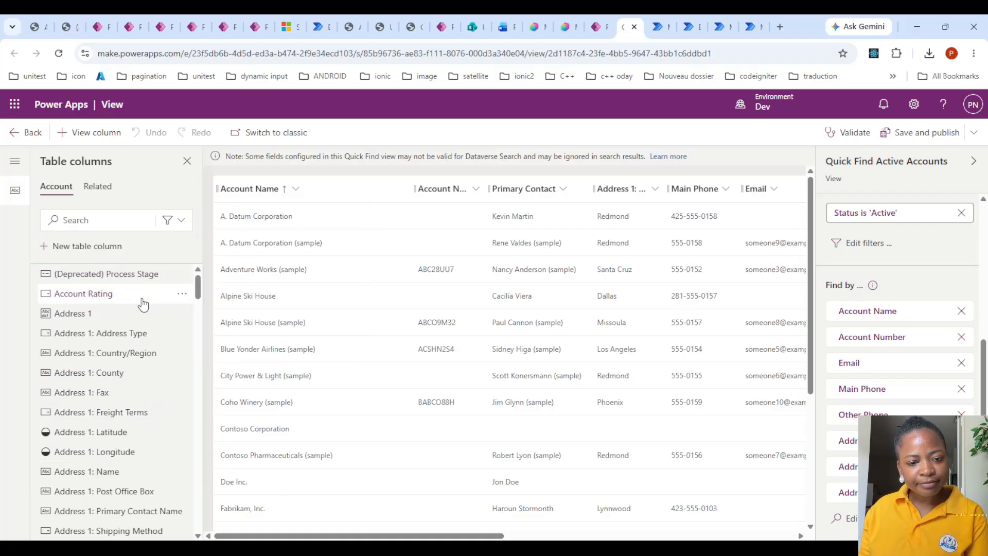
scroll(144, 305, "down", 3)
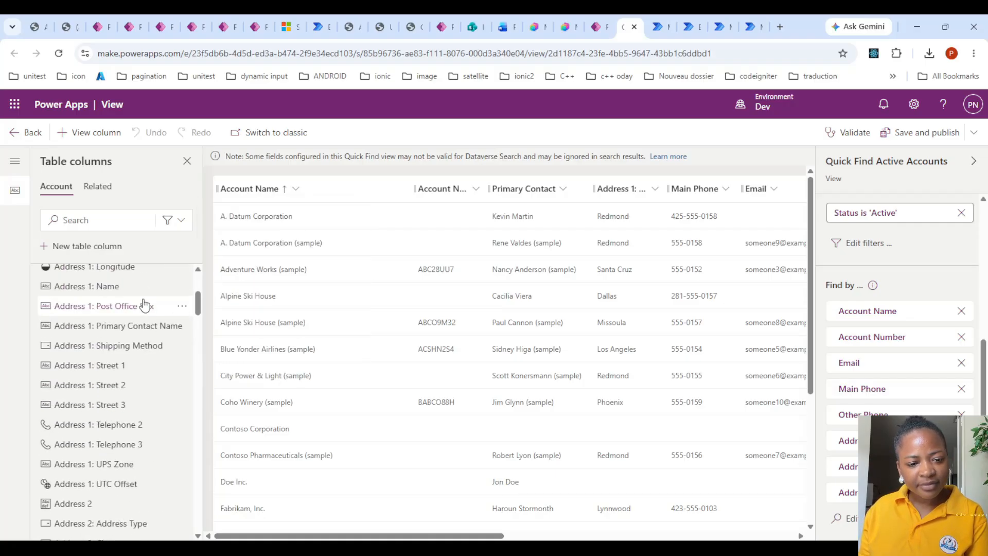
scroll(136, 304, "up", 3)
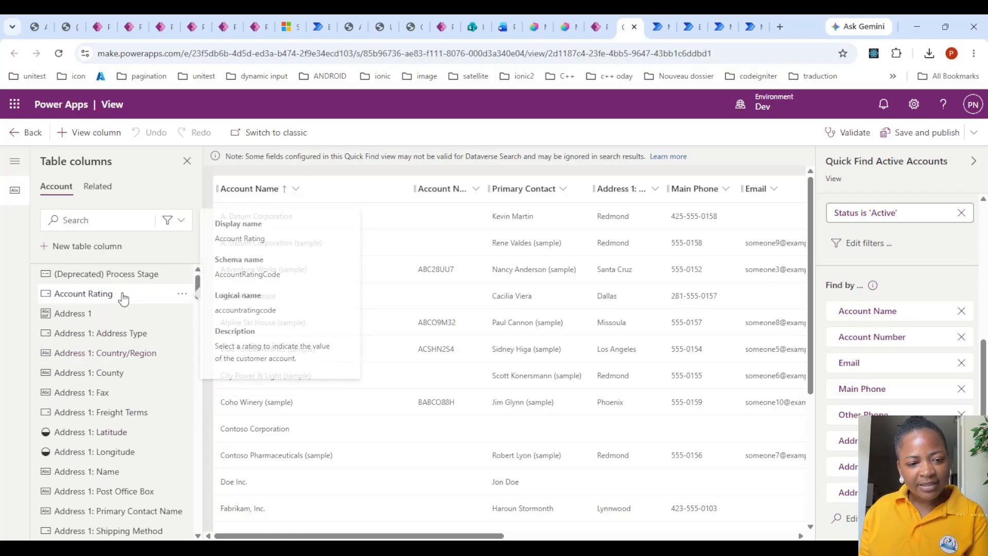
left_click(129, 300)
left_click_drag(446, 538, 796, 518)
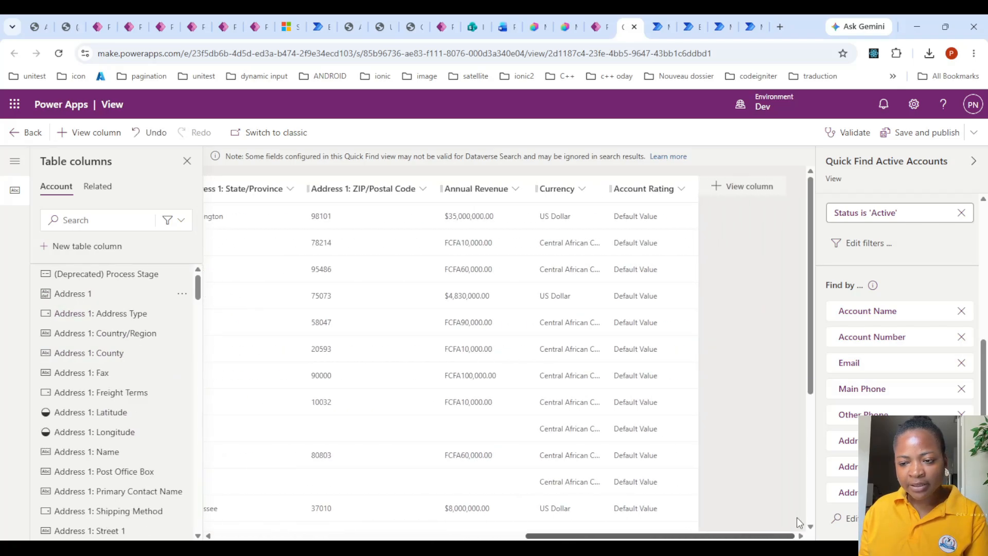
left_click(662, 190)
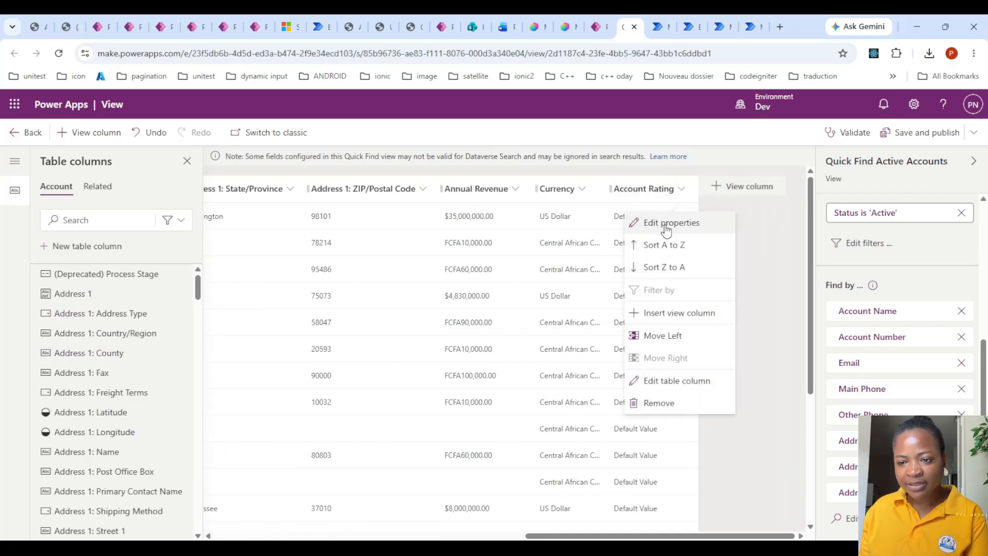
left_click(671, 403)
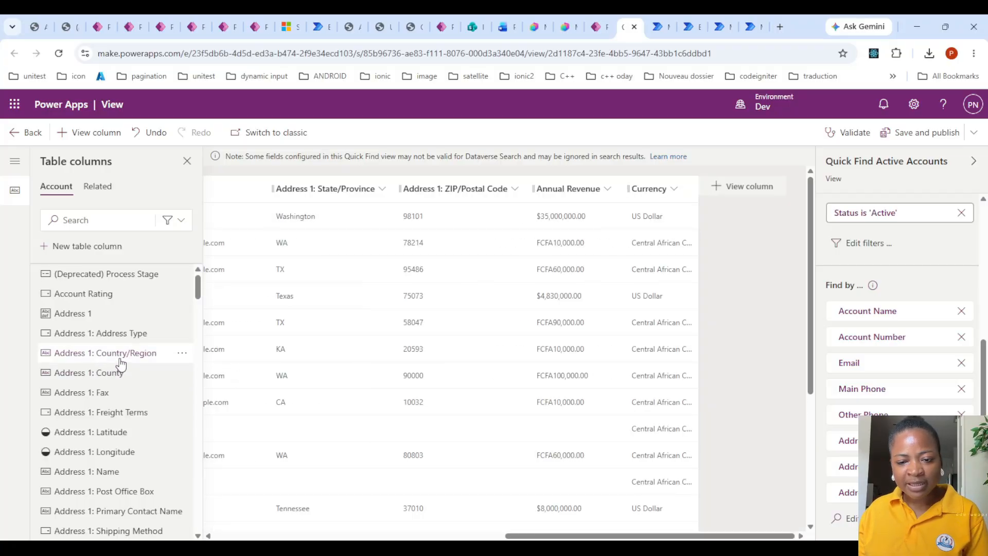
Add the Category column to the view and remove it again
mouse_move(121, 364)
scroll(116, 411, "down", 1)
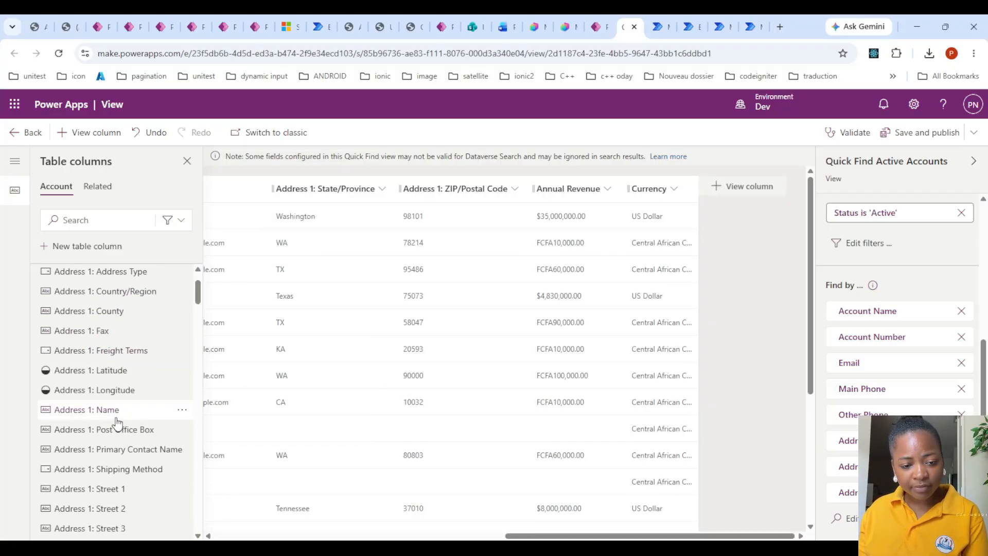
mouse_move(118, 423)
scroll(118, 423, "down", 8)
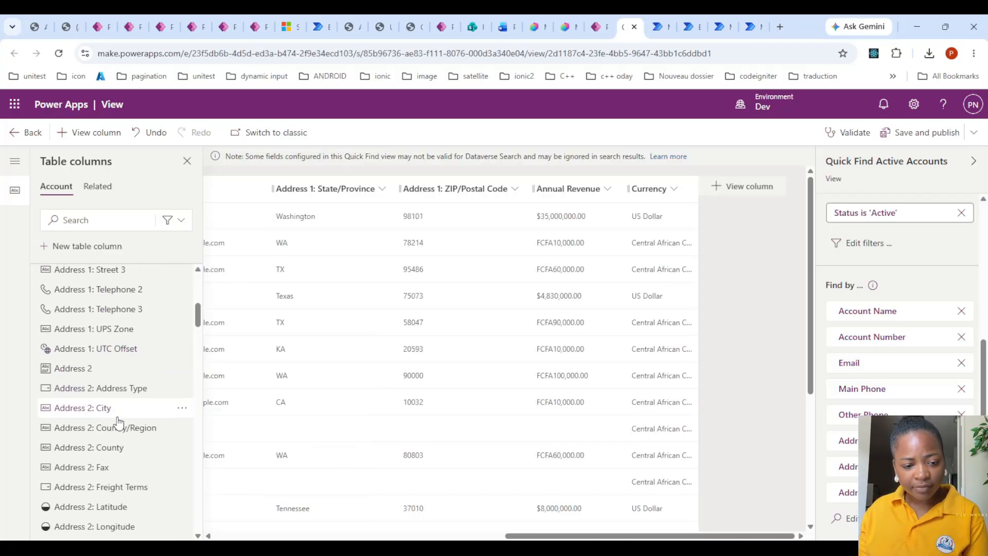
scroll(118, 423, "down", 10)
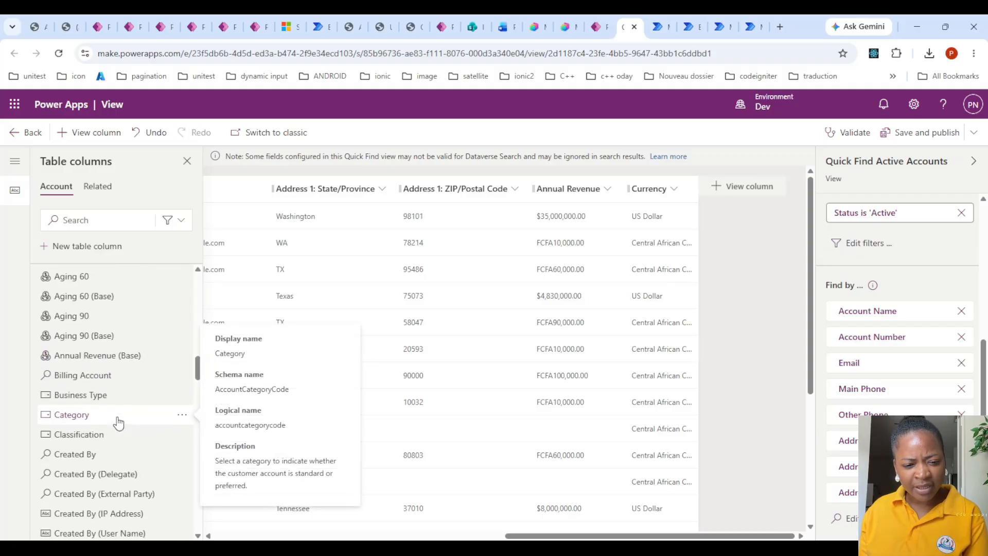
left_click(118, 423)
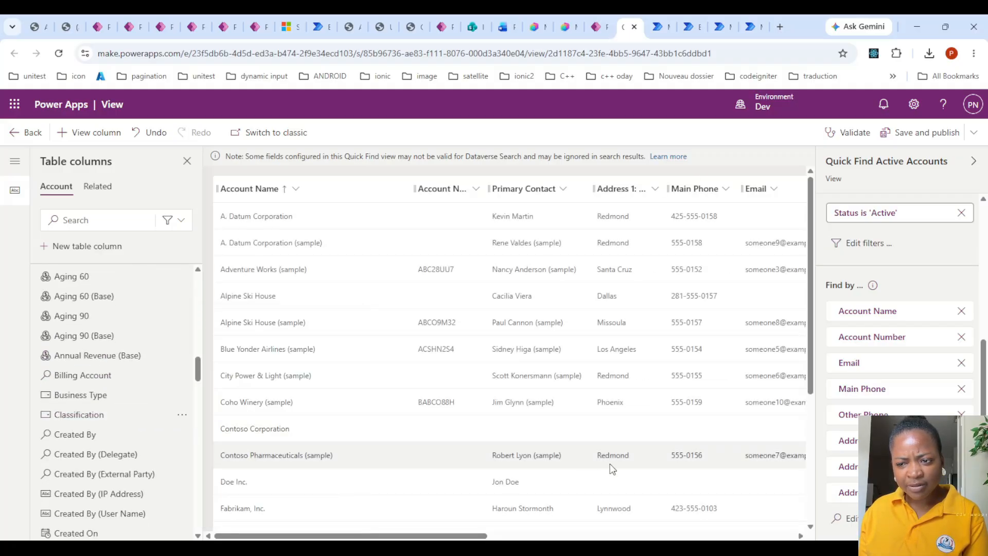
left_click_drag(480, 536, 799, 526)
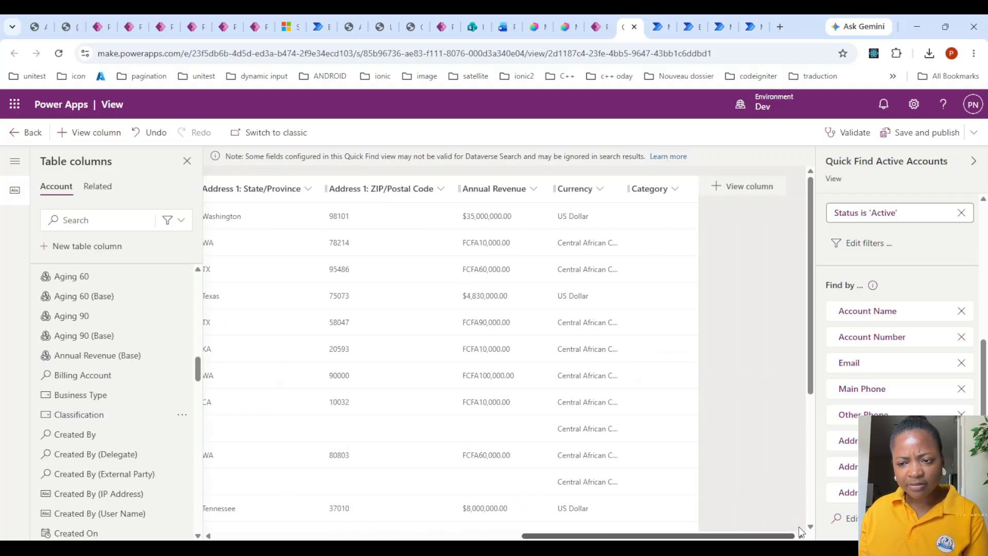
left_click(672, 197)
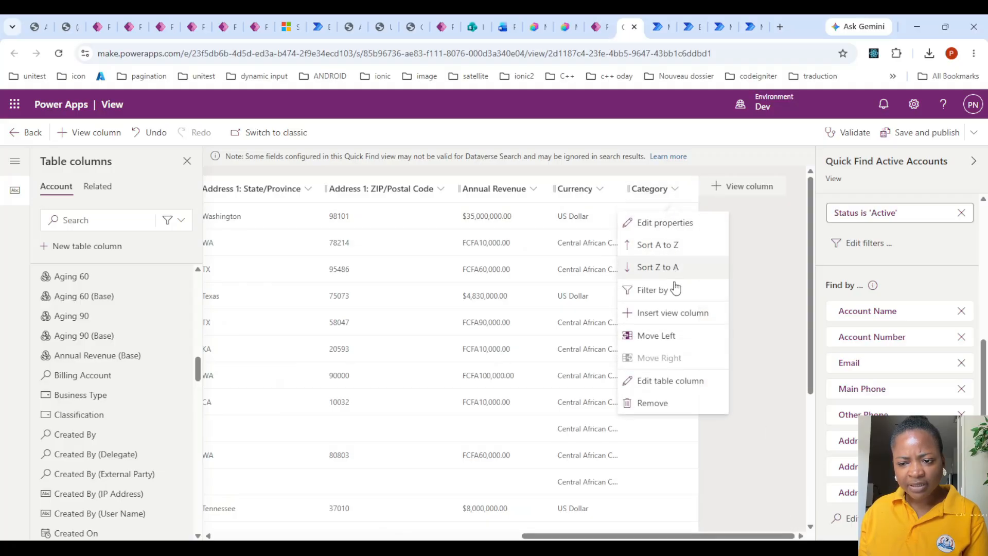
left_click(642, 407)
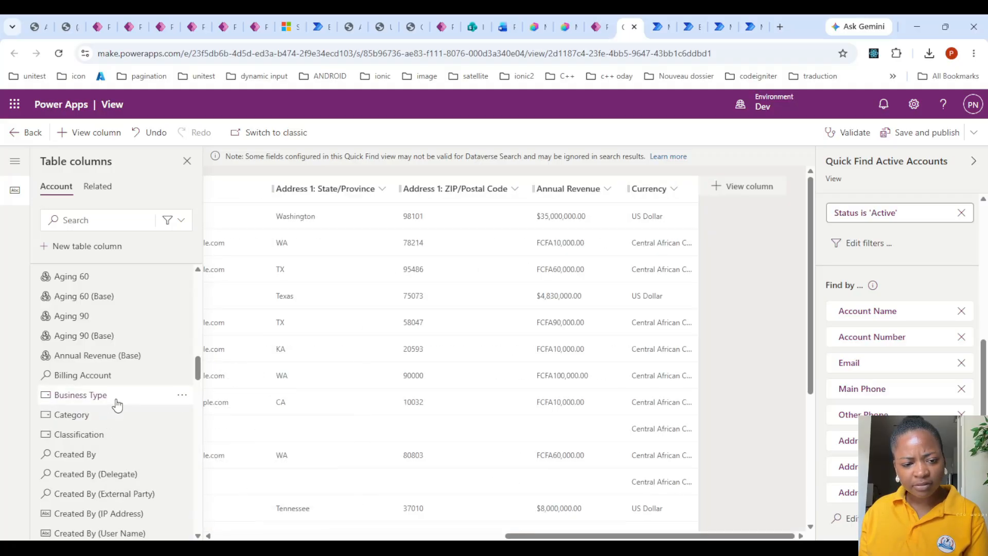
Add the Business Type column to the view and remove it again
left_click(116, 400)
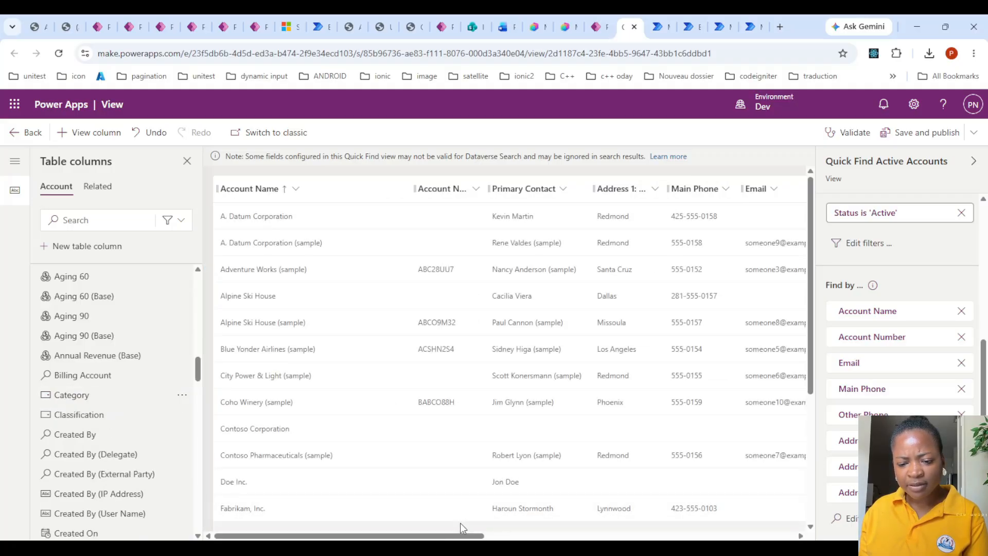
left_click_drag(485, 536, 813, 535)
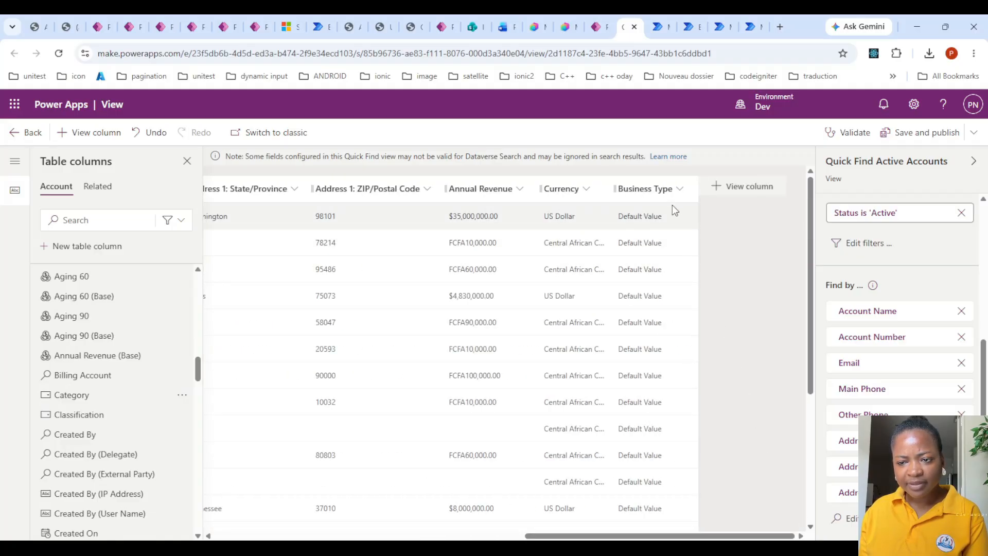
left_click(664, 189)
left_click(678, 409)
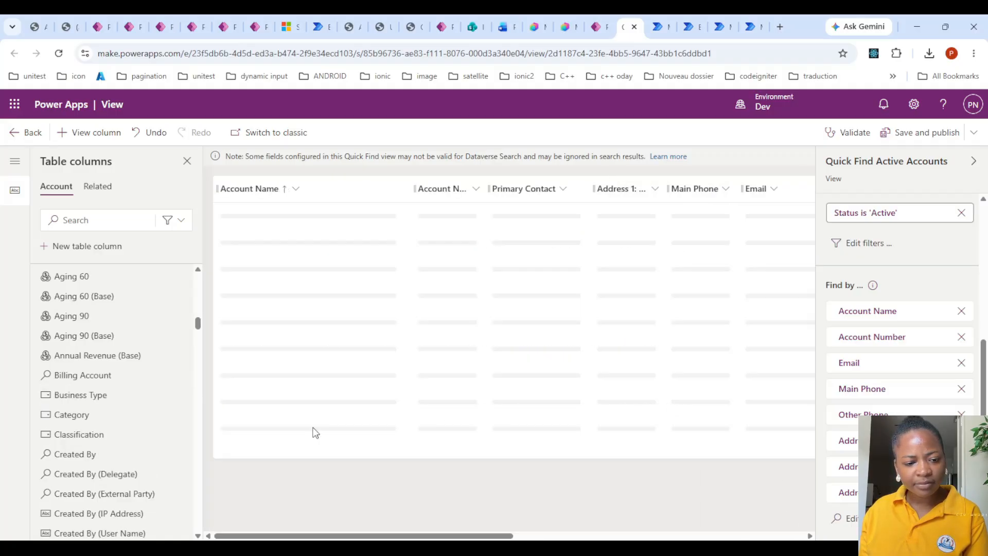
Add the Credit Limit, Credit Hold and Industry columns from the Account table to the view
scroll(129, 435, "down", 4)
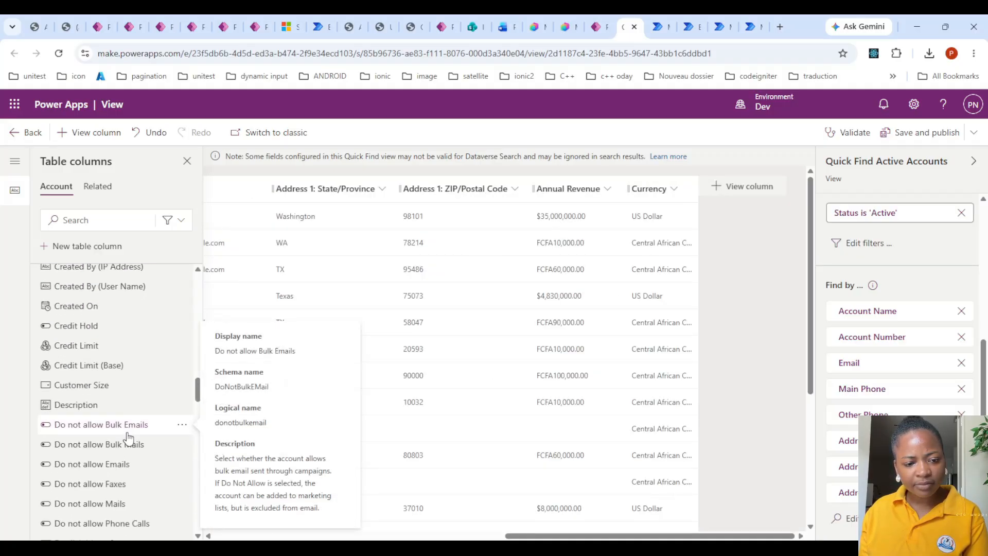
left_click(104, 346)
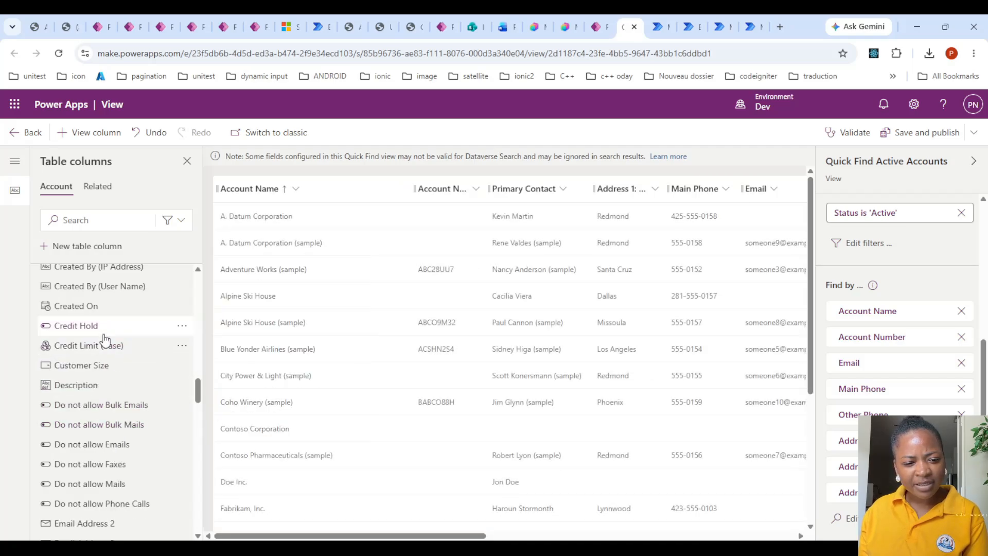
left_click(106, 327)
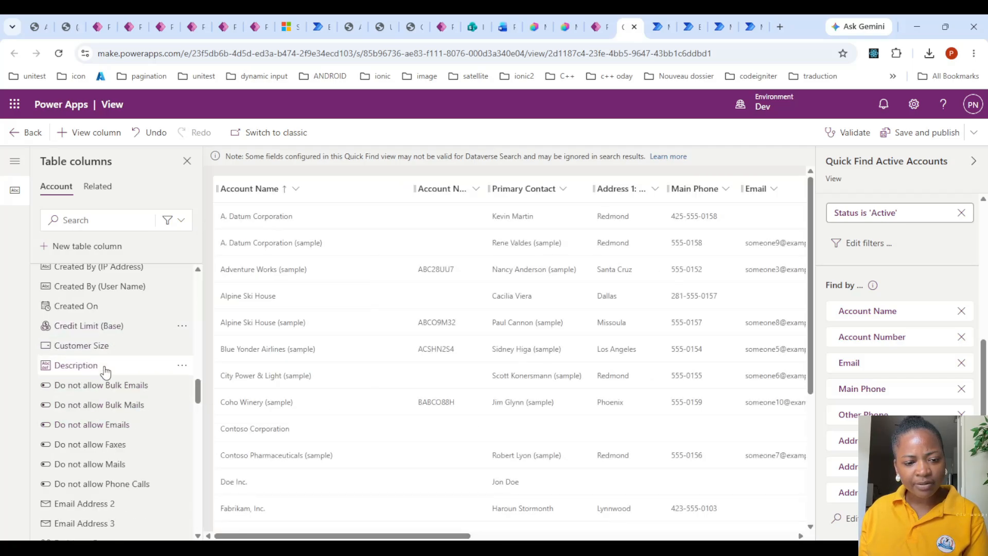
scroll(114, 461, "down", 5)
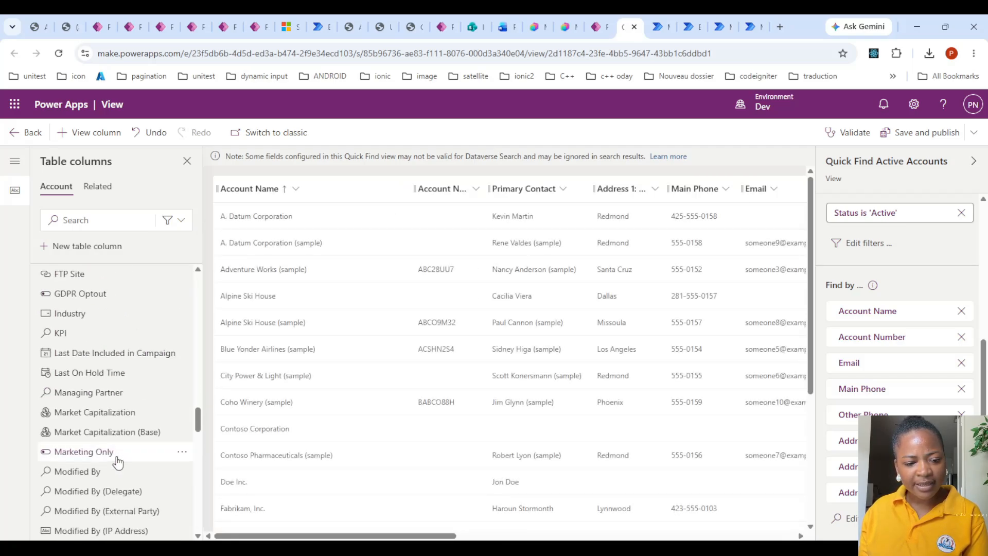
left_click(105, 315)
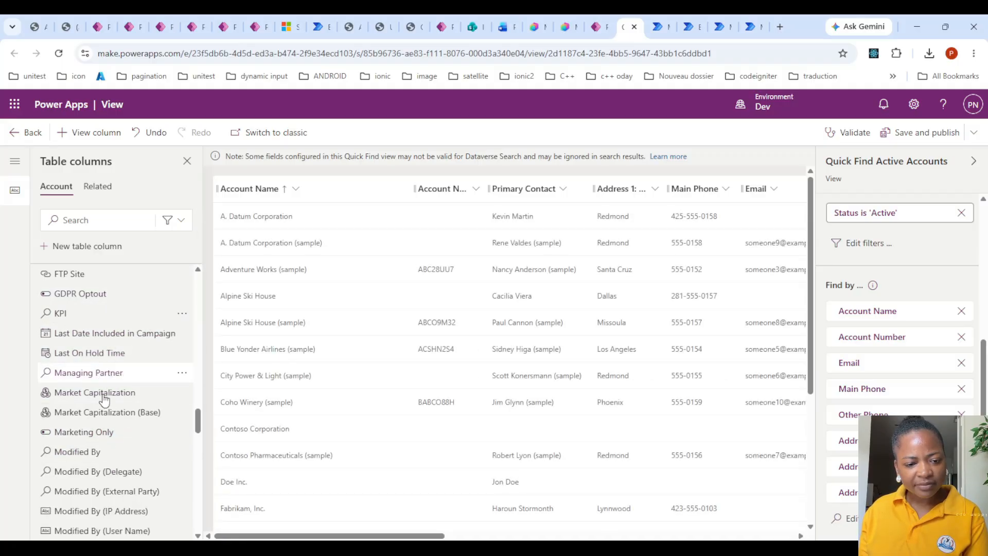
Add the Open Deals, Number of Employees, Parent Account and Payment Terms columns to the view
scroll(100, 448, "down", 3)
mouse_move(99, 455)
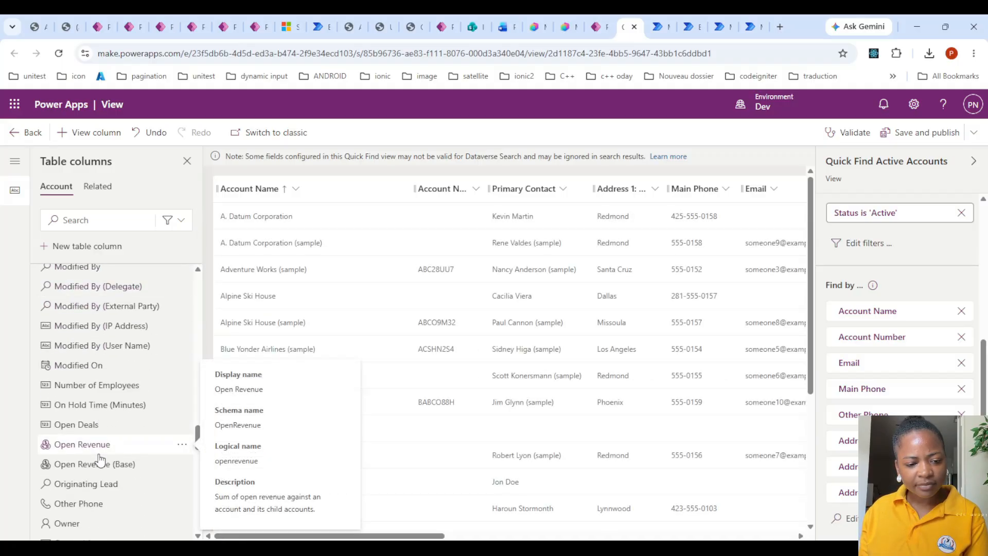
left_click(96, 429)
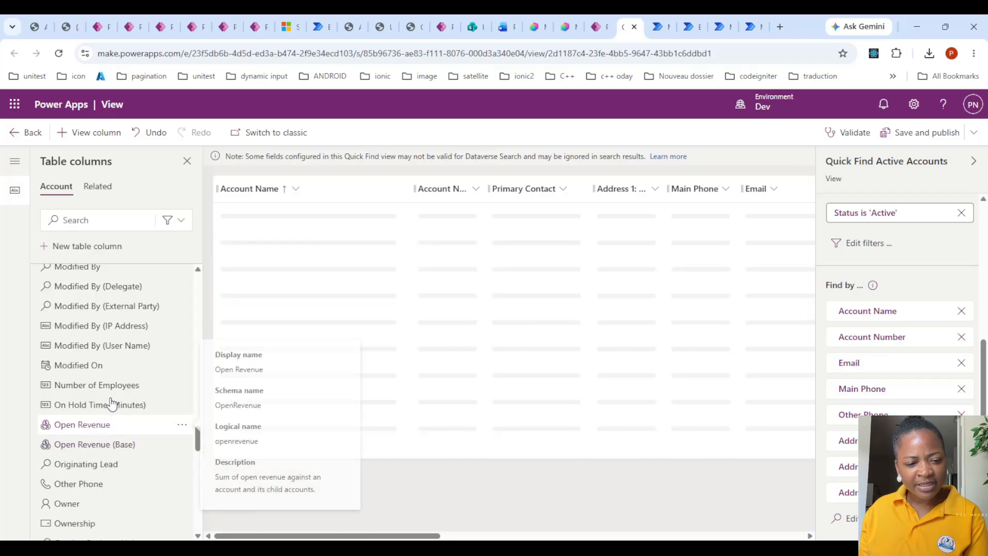
left_click(109, 385)
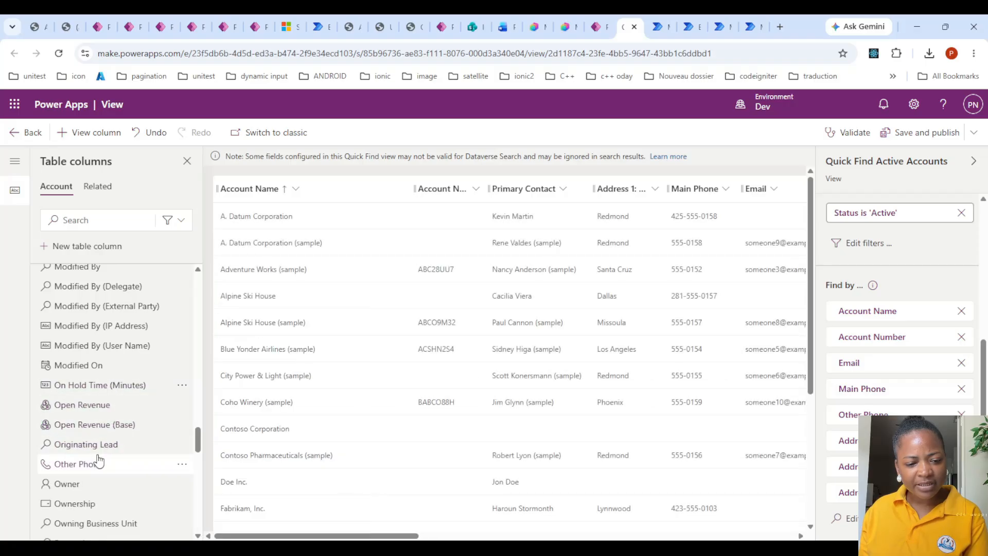
scroll(103, 460, "down", 2)
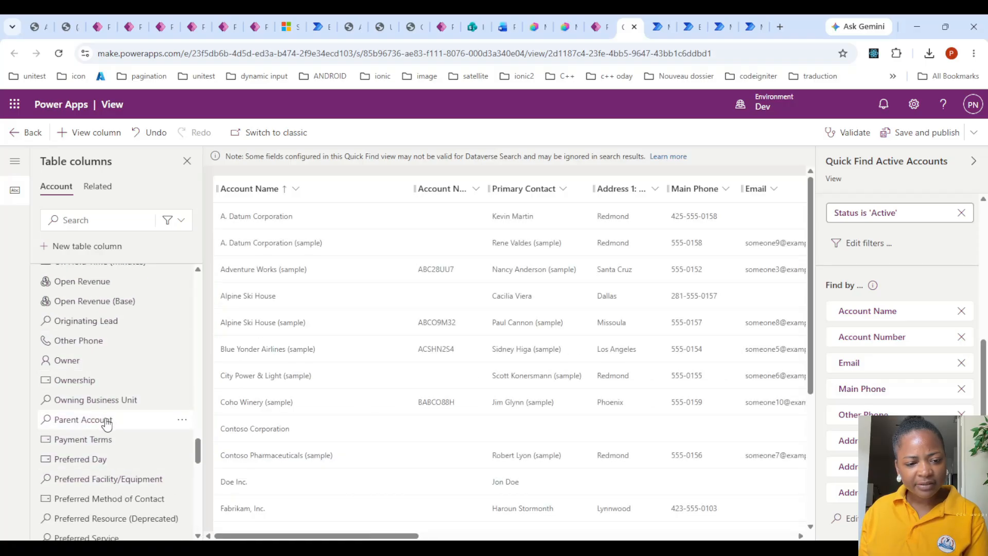
left_click(109, 441)
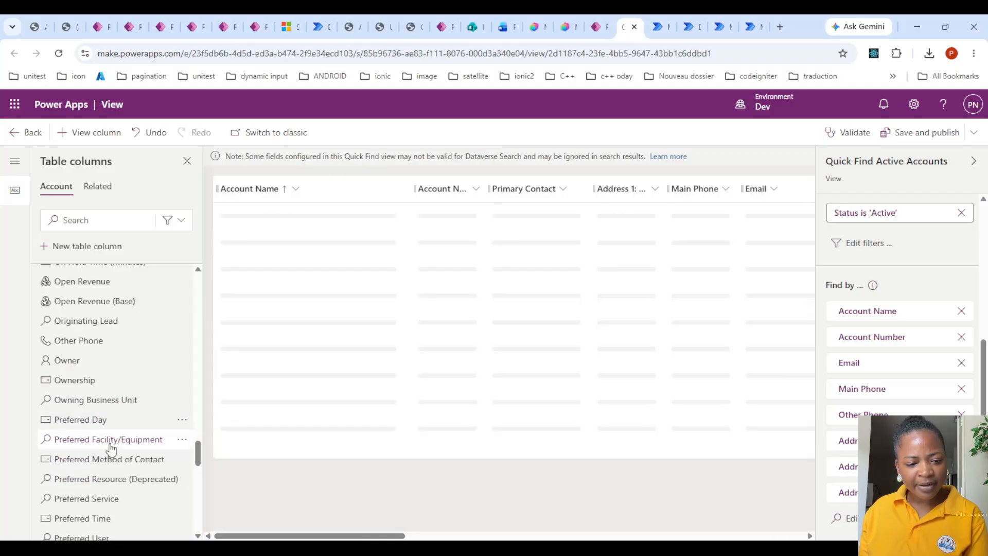
Add the Website column from the Account table to the view
scroll(111, 427, "down", 3)
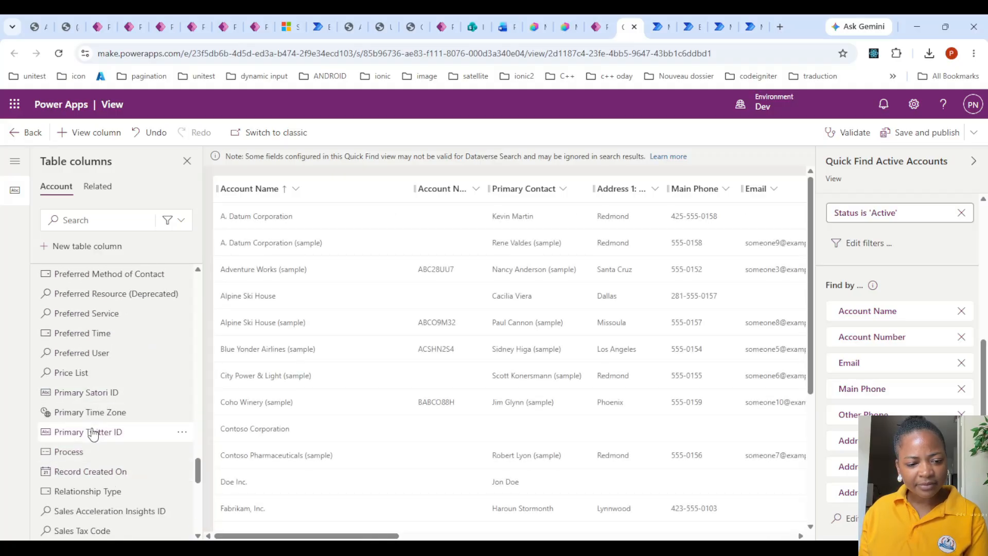
scroll(95, 479, "down", 4)
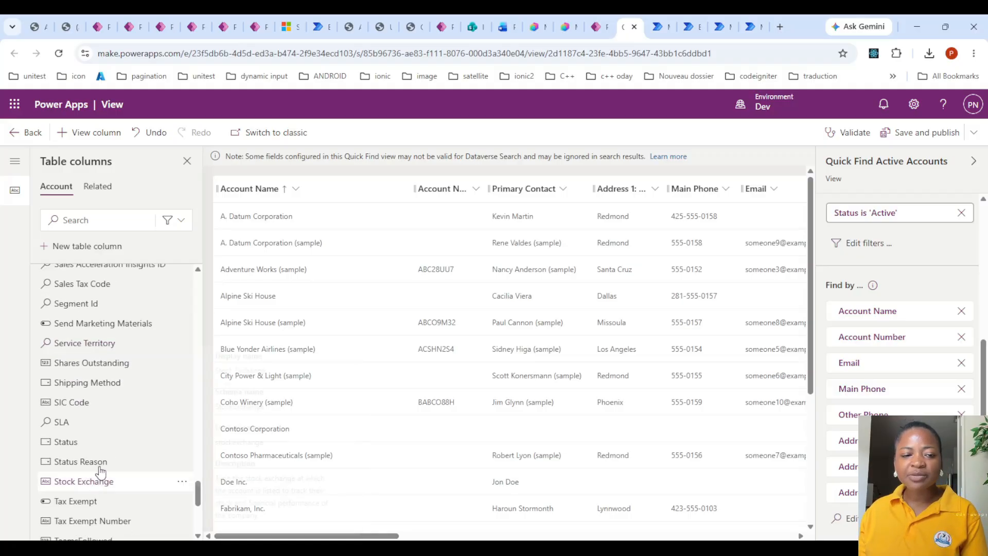
scroll(97, 484, "up", 2)
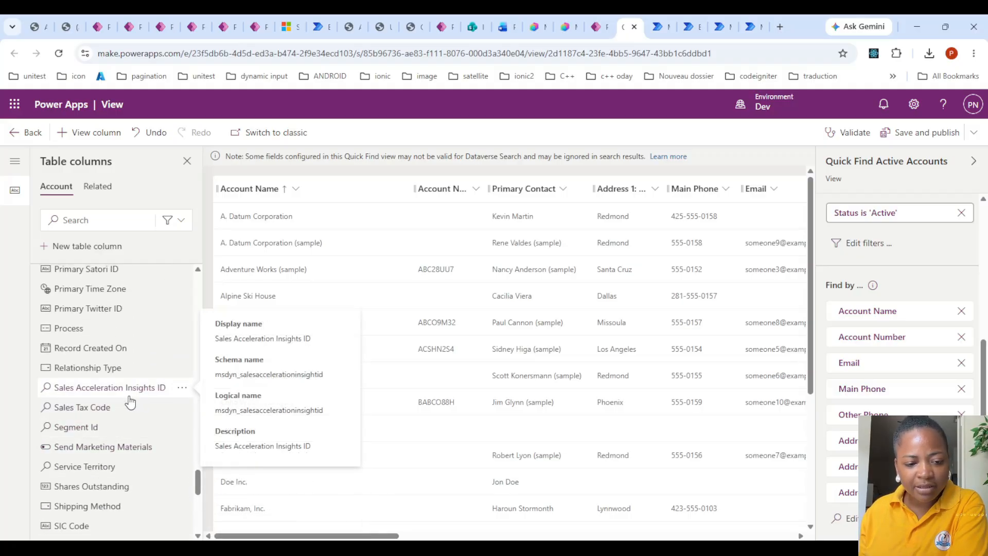
scroll(121, 466, "down", 1)
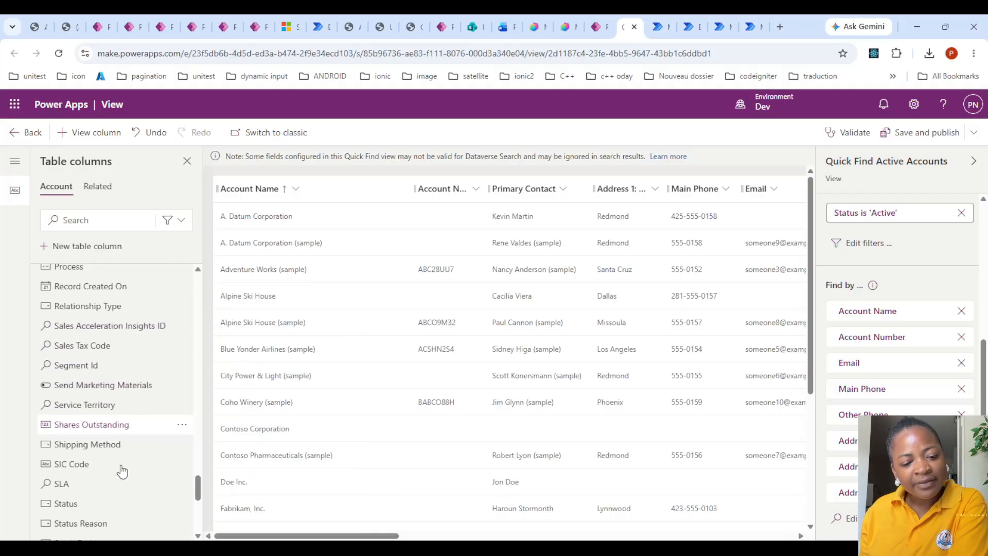
scroll(125, 453, "down", 2)
scroll(127, 450, "down", 3)
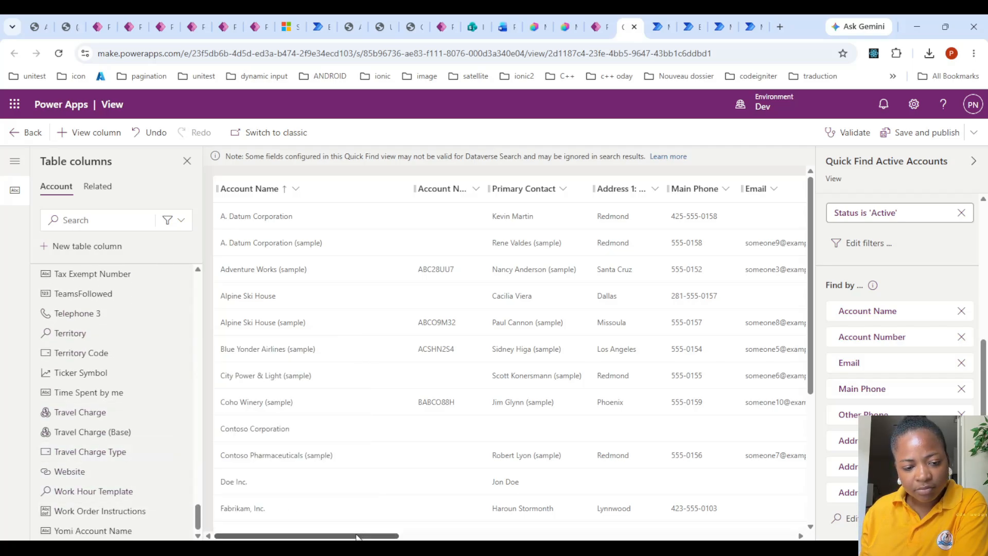
left_click_drag(81, 473, 231, 532)
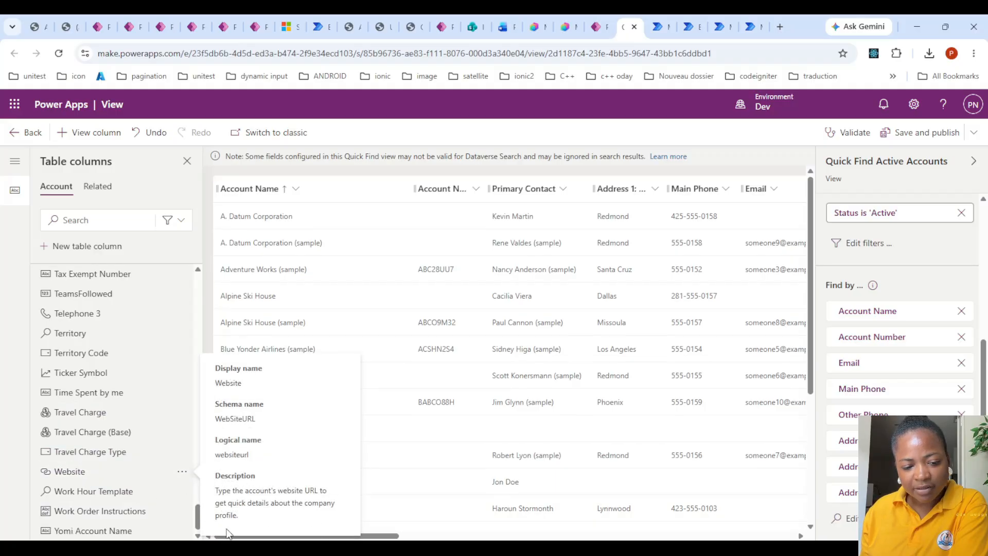
Remove the Credit Hold and Industry columns from the Quick Find Active Accounts view
left_click_drag(352, 538, 598, 533)
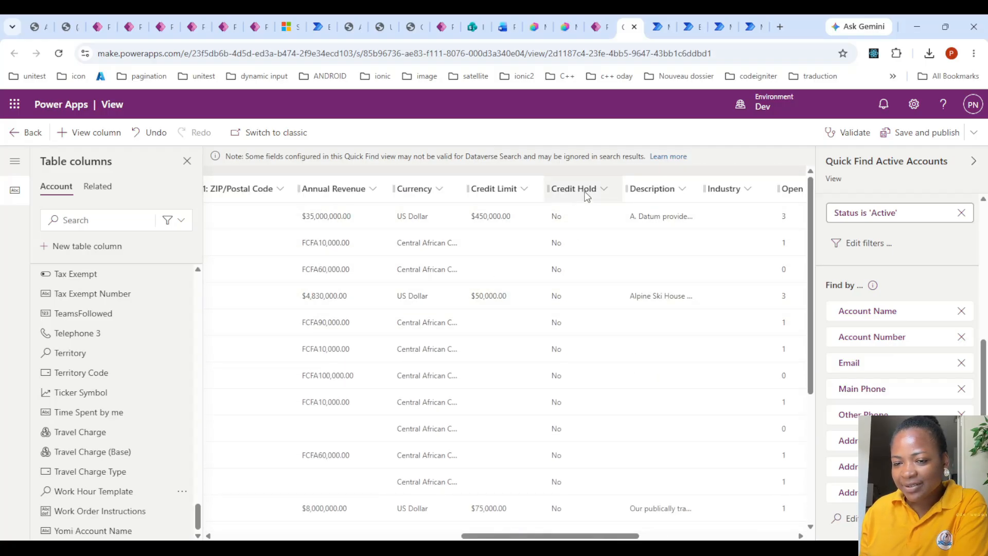
left_click(586, 193)
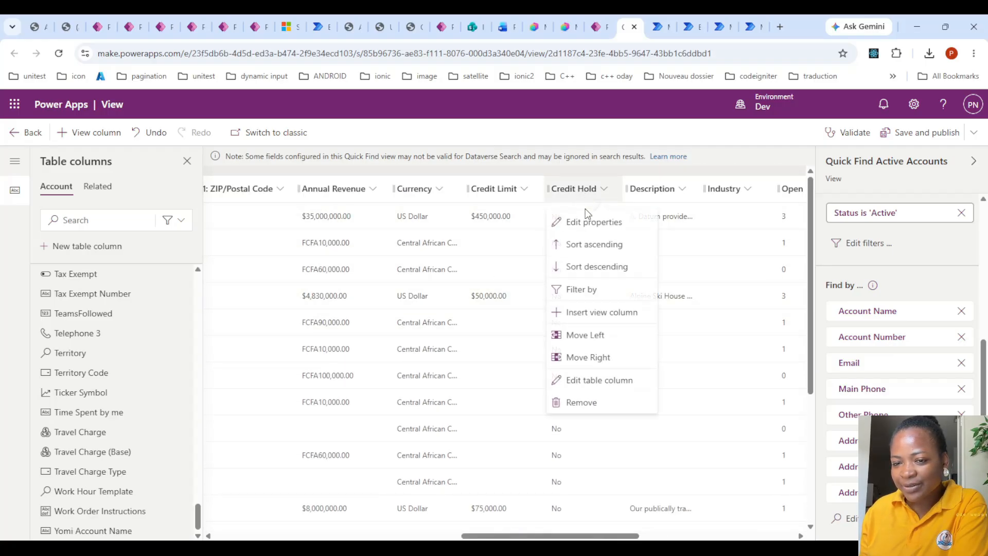
left_click(596, 405)
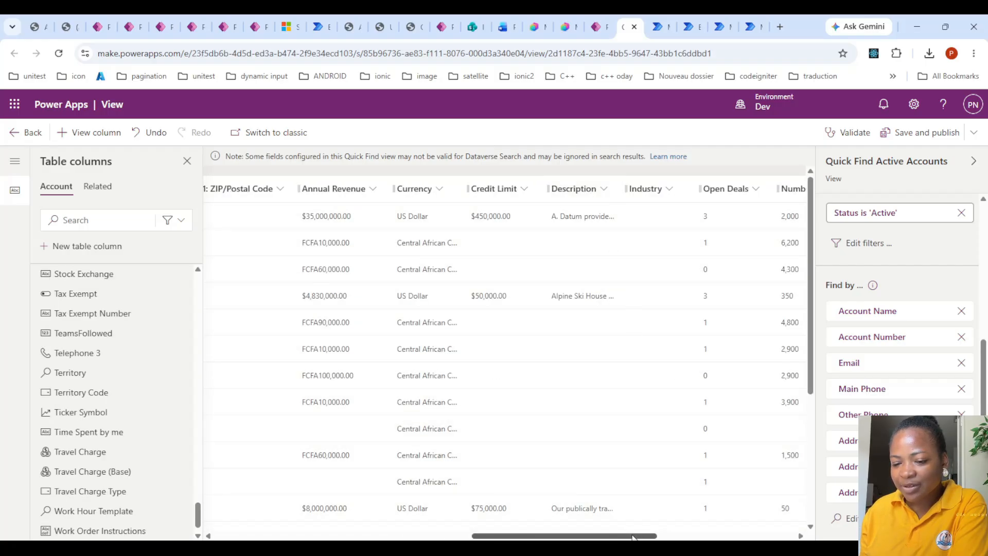
left_click_drag(636, 536, 670, 537)
left_click(535, 189)
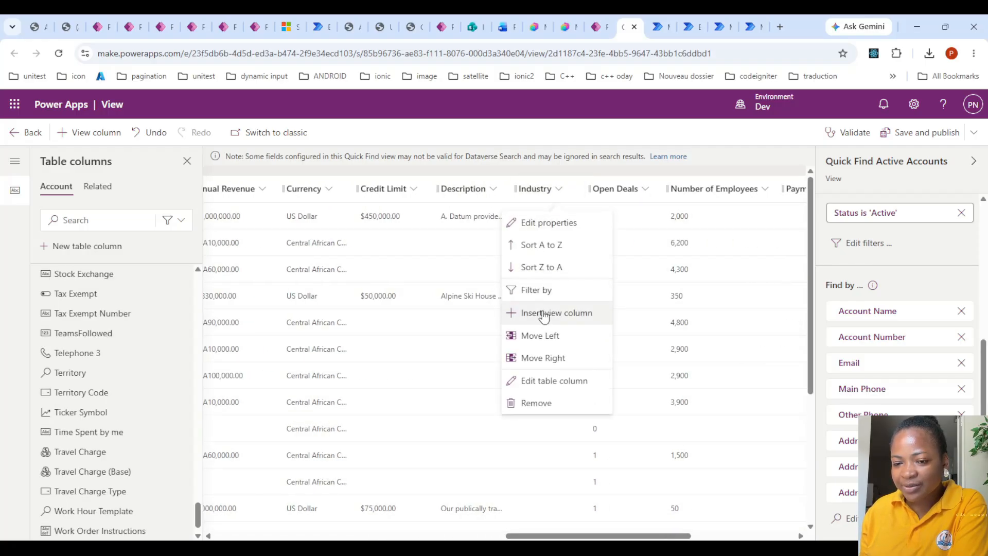
left_click(555, 404)
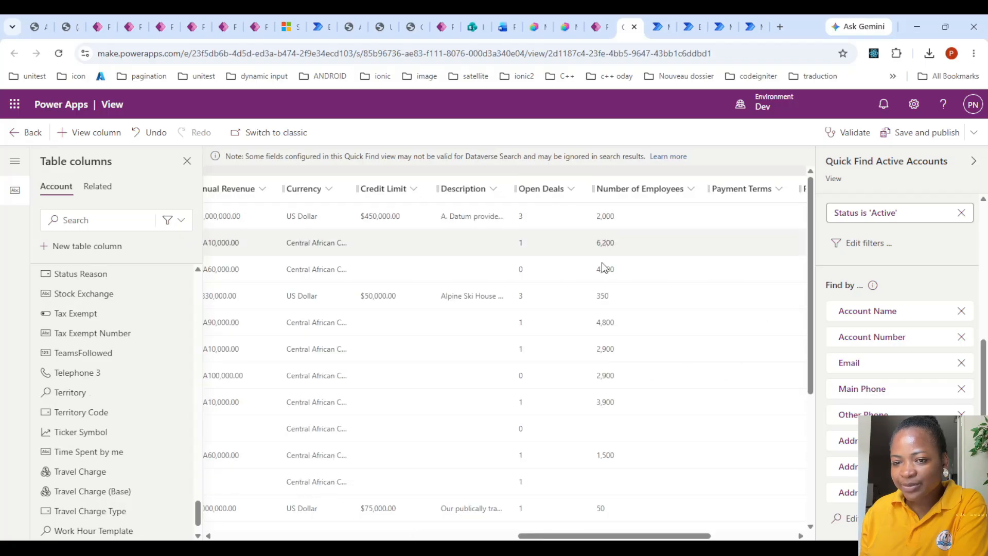
Remove the Payment Terms and Parent Account columns from the Quick Find Active Accounts view
left_click_drag(615, 535, 646, 536)
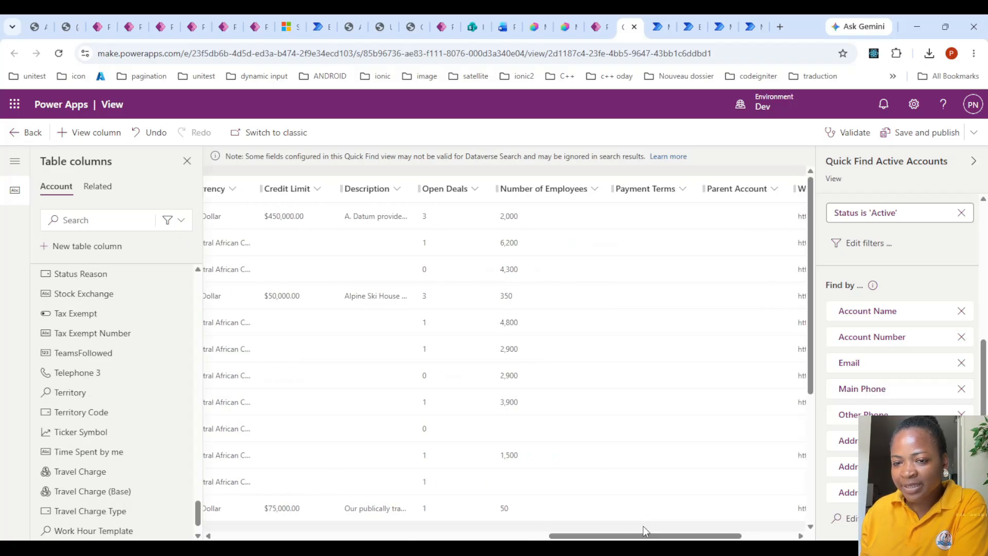
left_click(666, 186)
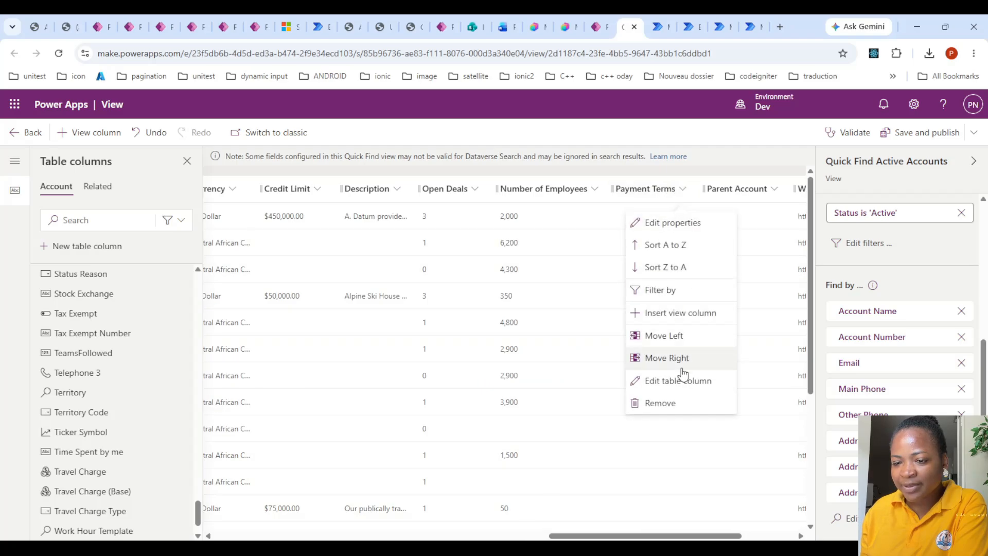
left_click(690, 404)
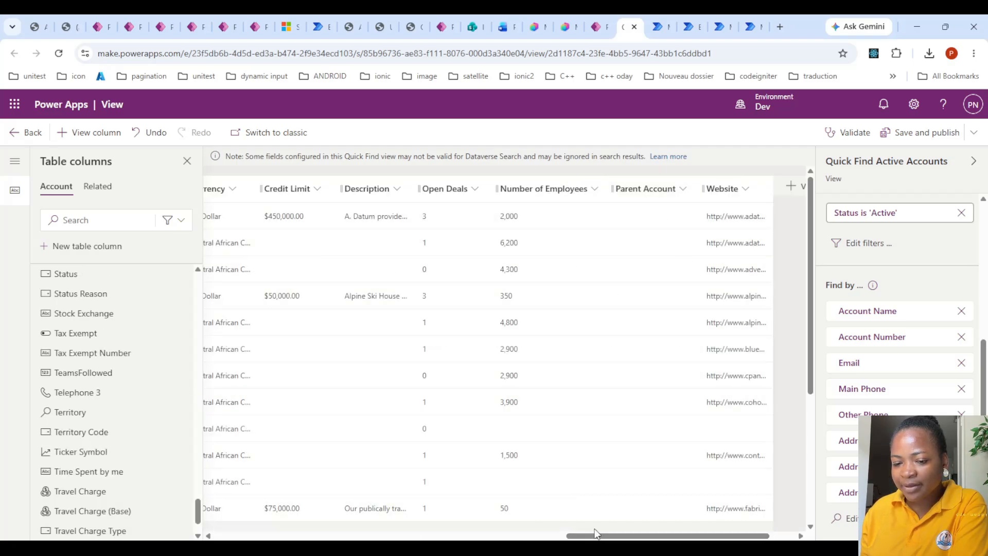
left_click(668, 194)
left_click(661, 403)
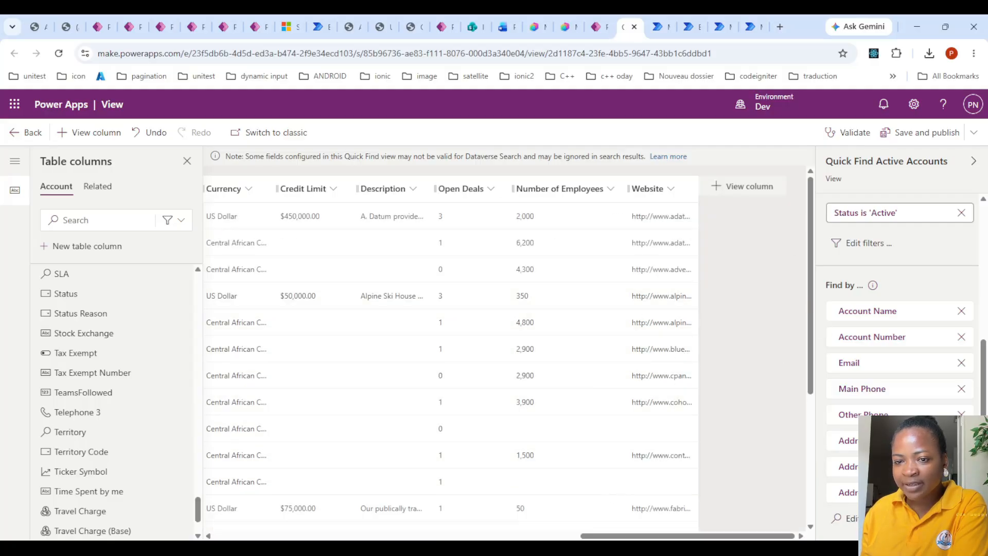
Add Open Deals, Credit Limit, Number of Employees and Website to the view's Find by columns, and save and publish the view
left_click(881, 518)
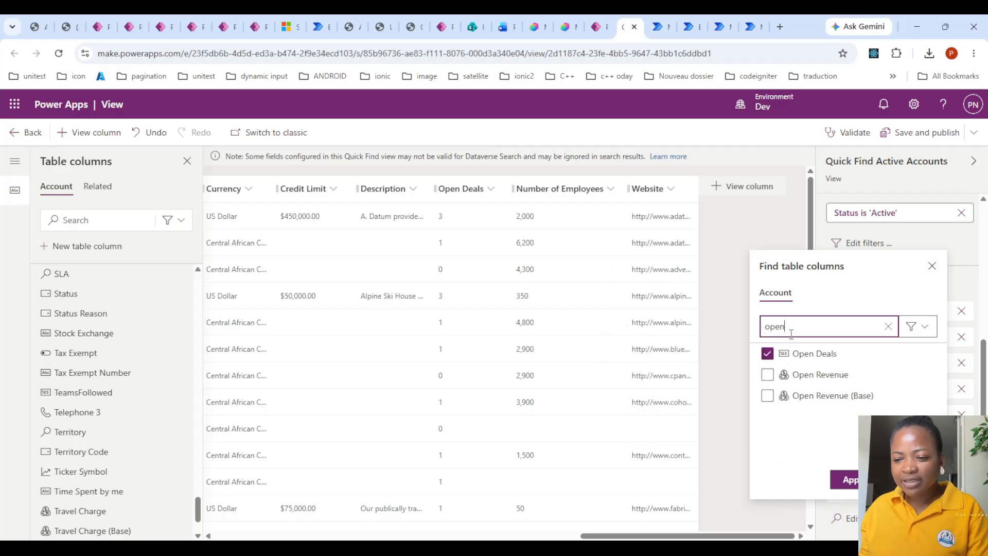
key("BackSpace")
key("BackSpace")
key("BackSpace")
key("BackSpace")
type("cred")
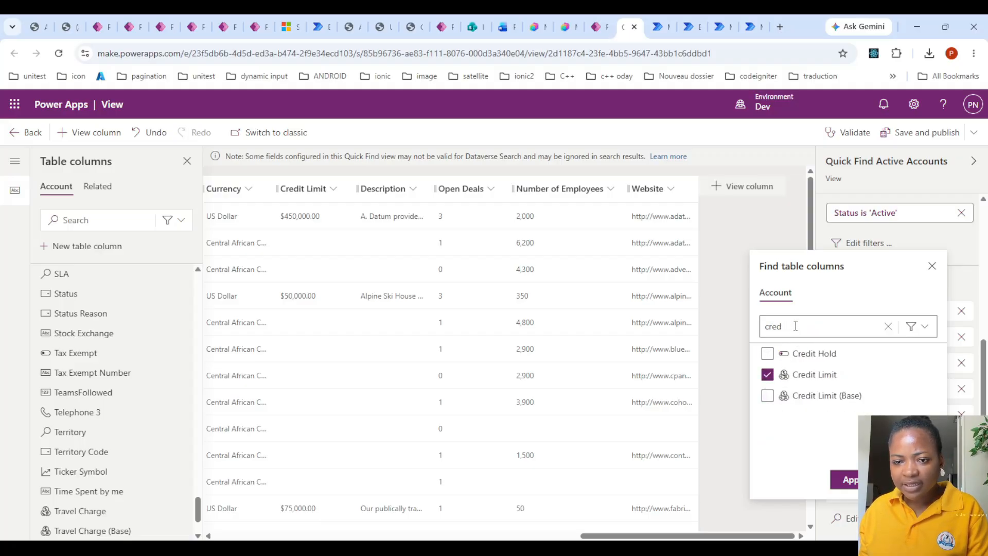
type("empl")
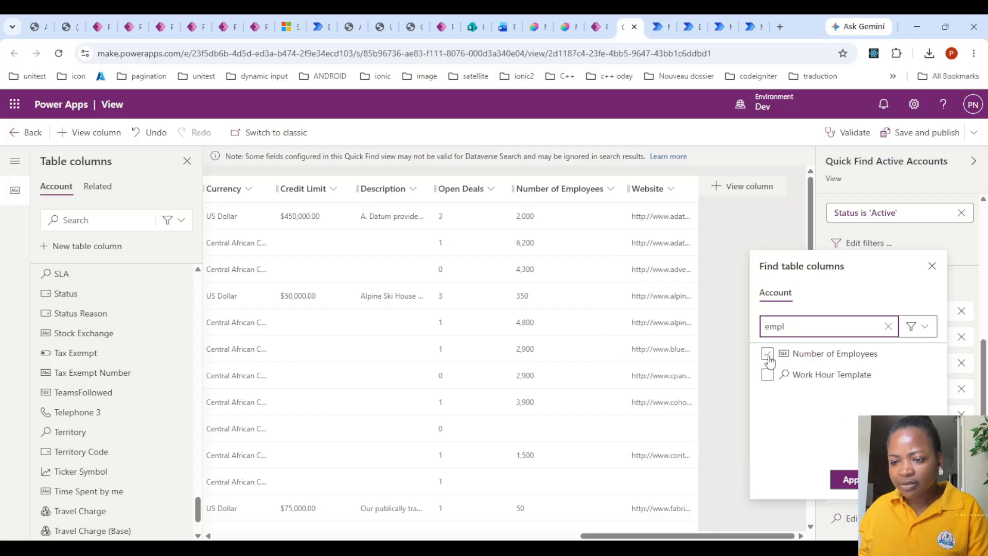
type("web")
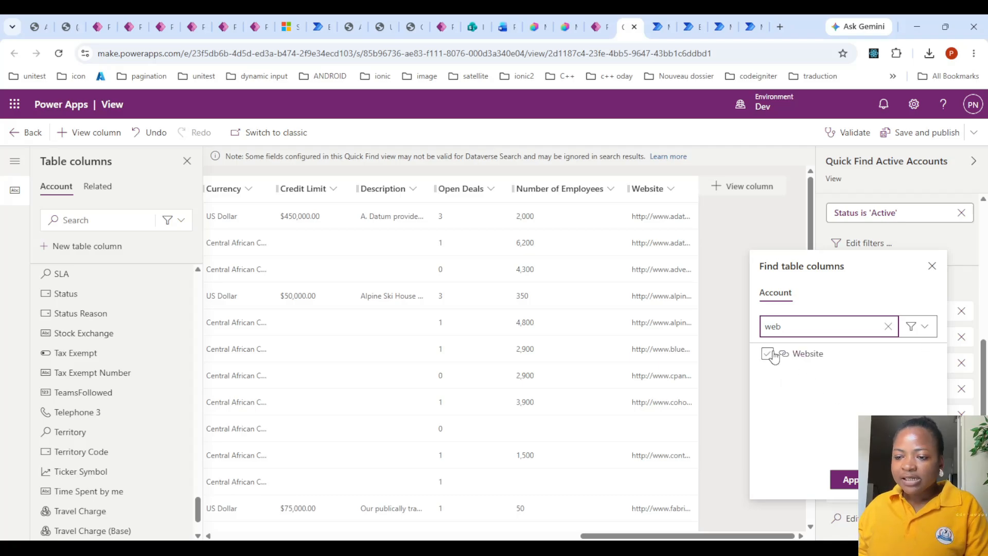
left_click(852, 480)
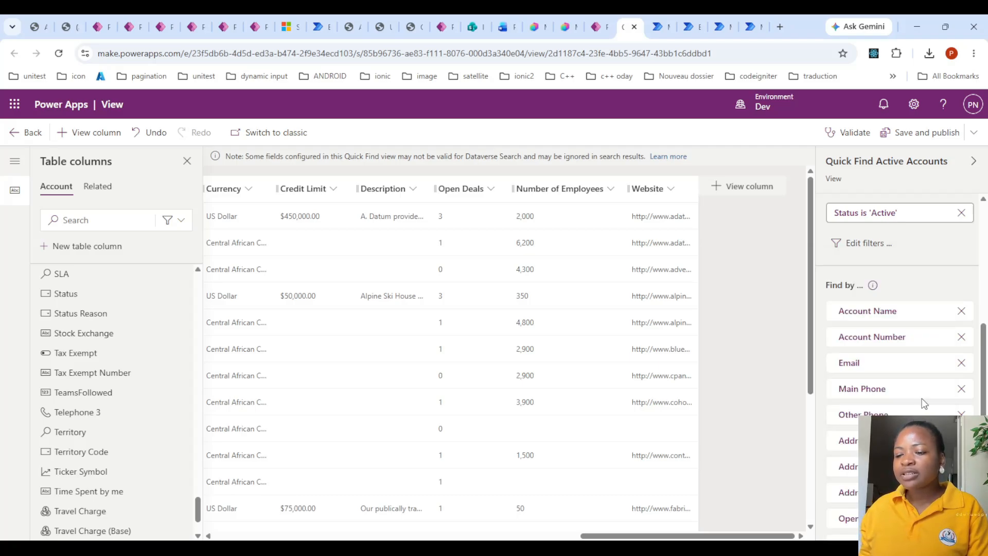
left_click(905, 137)
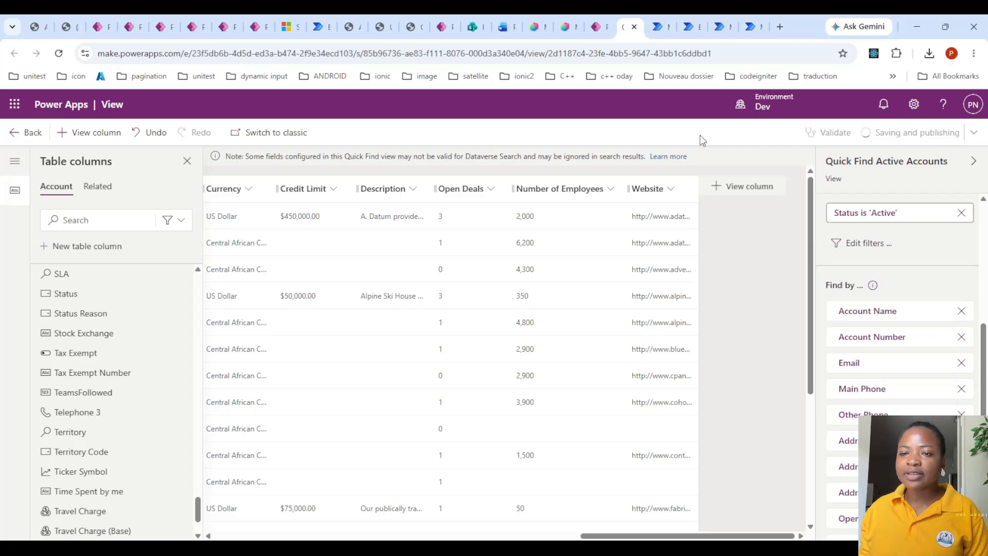
Finish the Account view edit in the solution and open the Contact table's Quick Find Active Contacts view for editing in a new tab
left_click(595, 21)
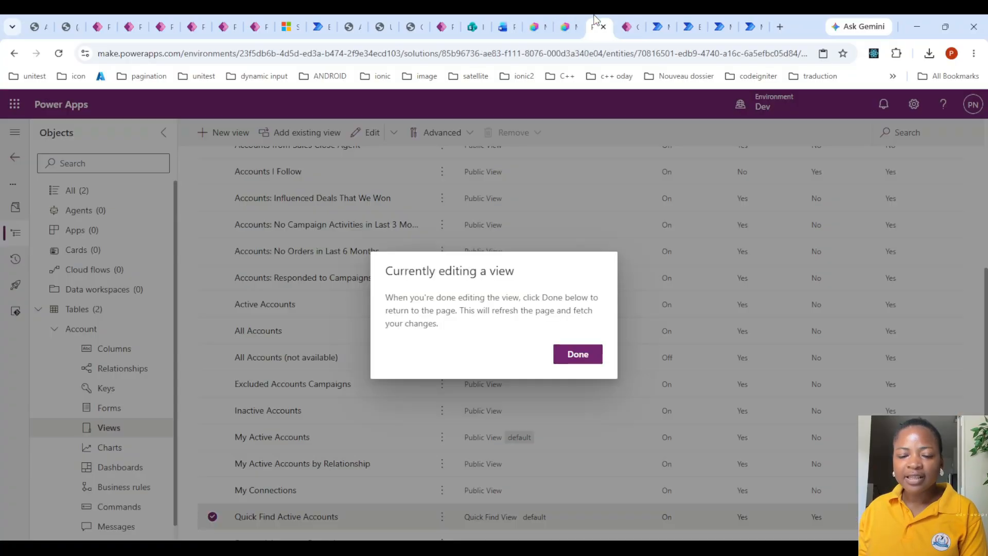
left_click(589, 359)
left_click(53, 332)
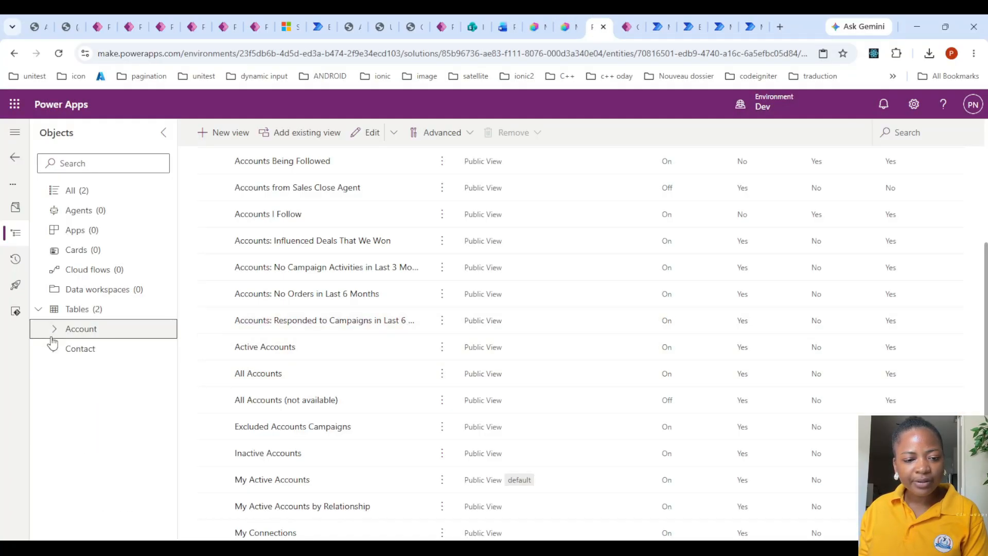
left_click(53, 346)
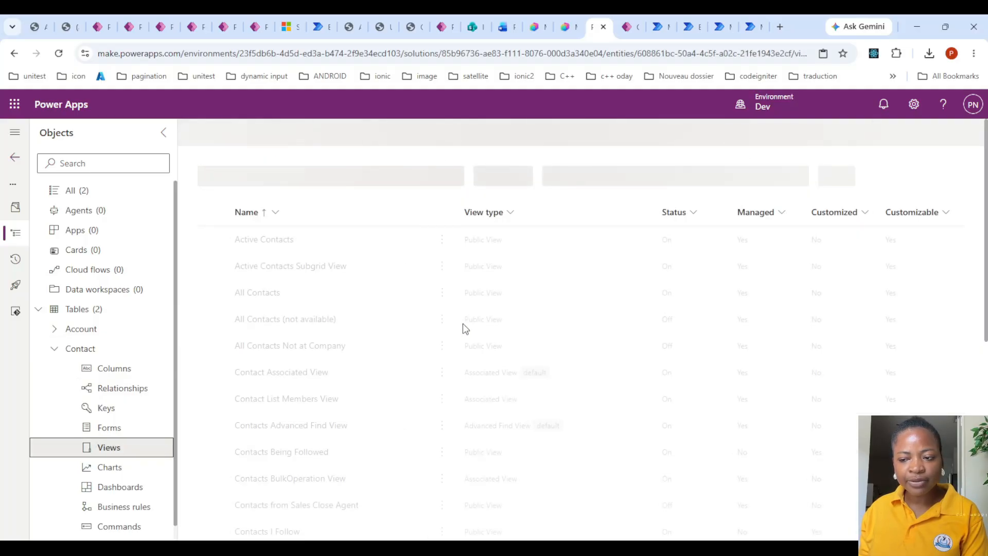
scroll(407, 453, "down", 6)
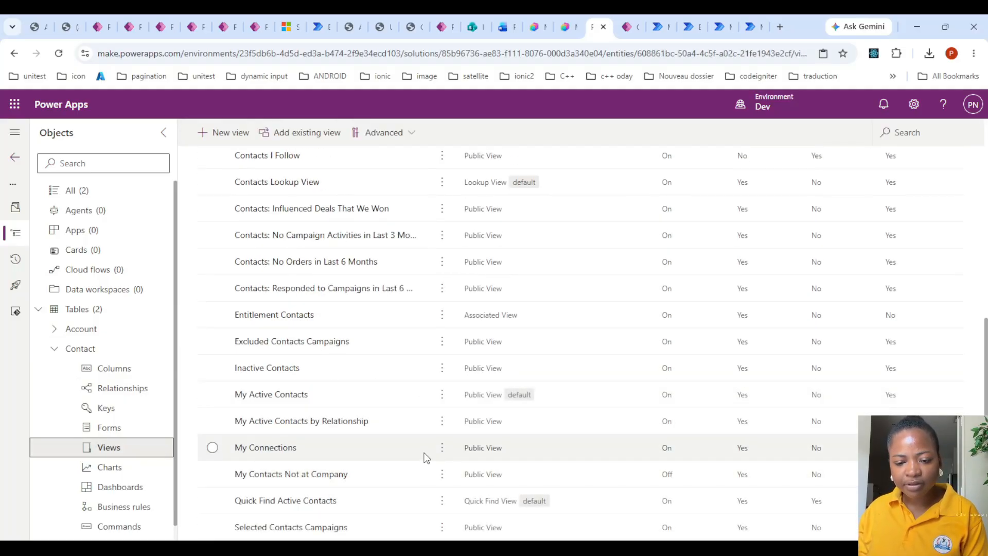
left_click(441, 501)
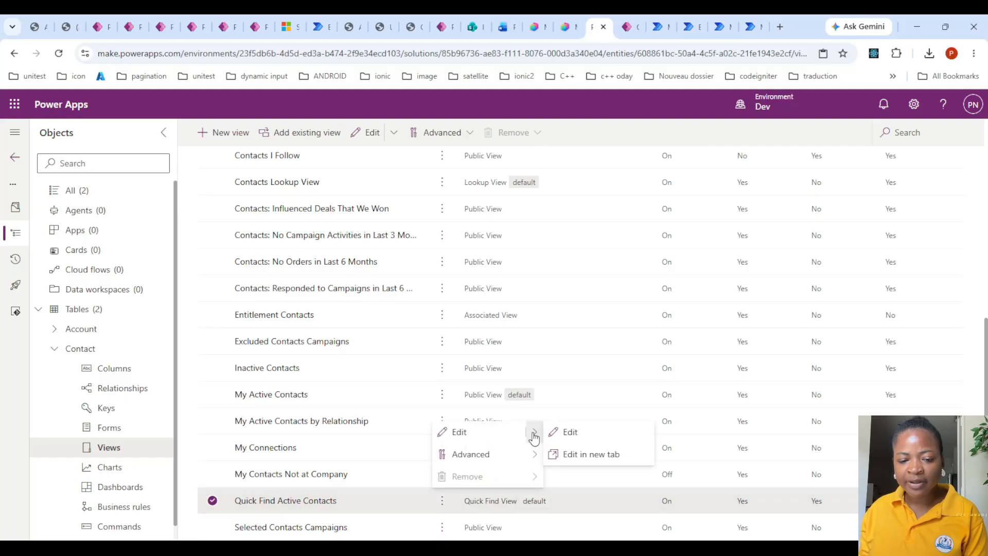
left_click(591, 454)
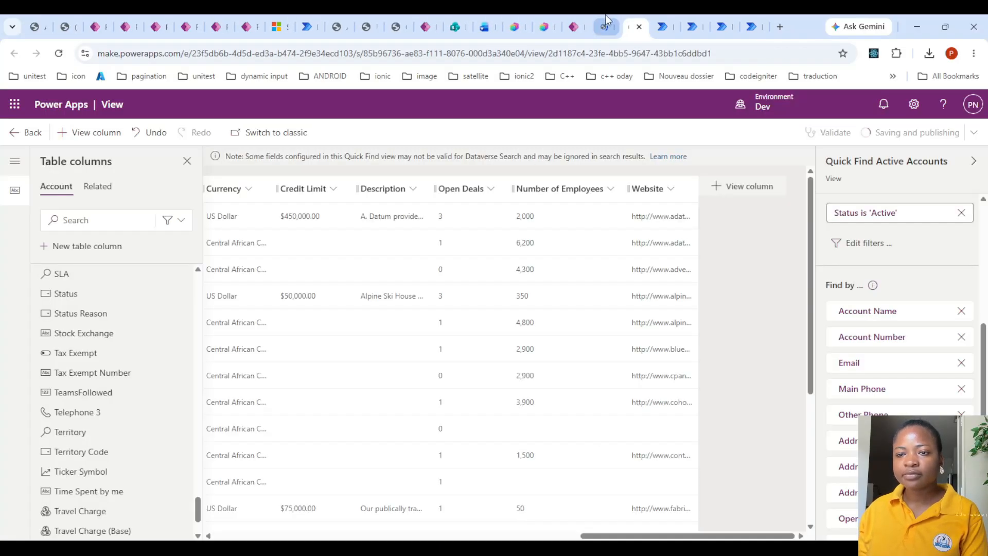
left_click(605, 26)
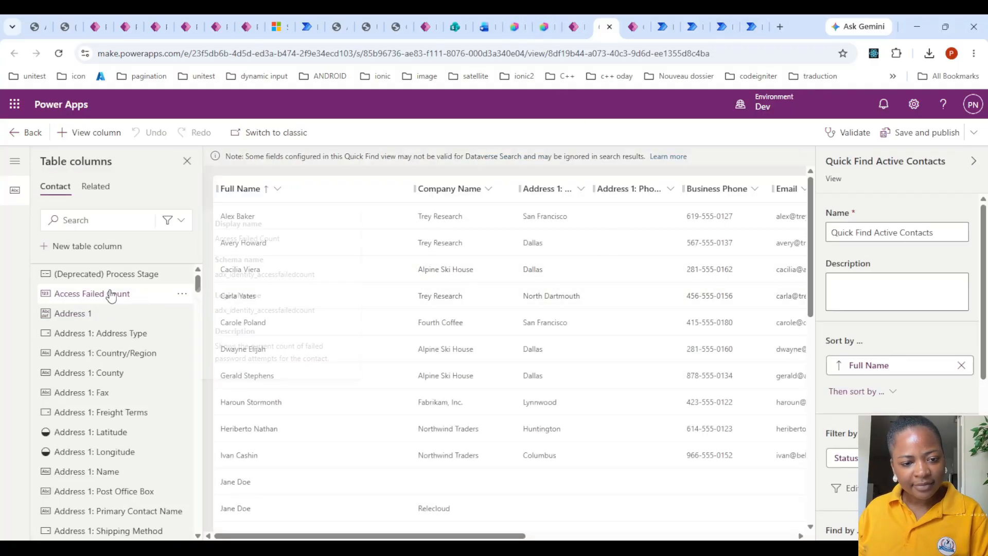
Add the Annual Income column from the Contact table to the Quick Find Active Contacts view
scroll(105, 318, "down", 5)
scroll(104, 335, "down", 10)
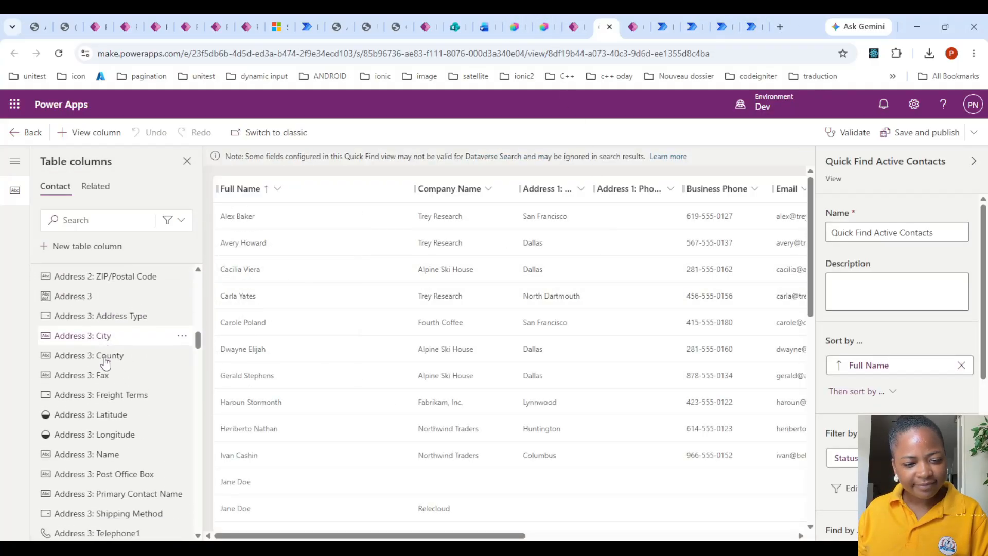
scroll(105, 363, "down", 5)
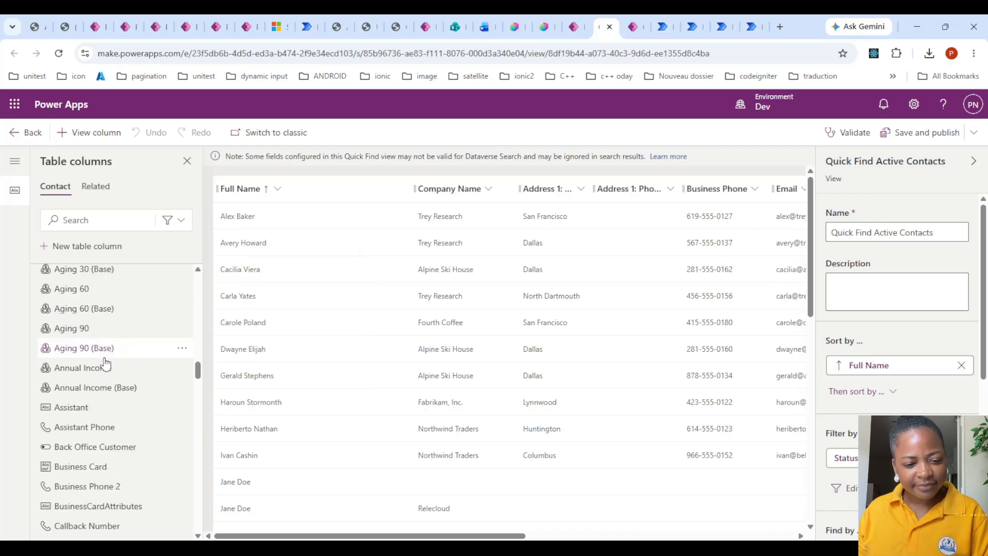
left_click(131, 367)
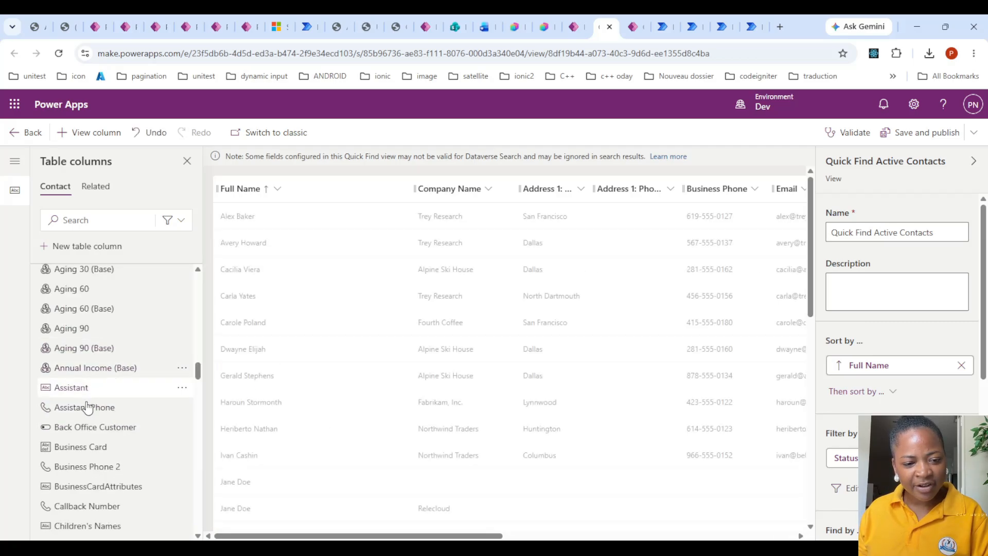
Add the Manager column from the Contact table to the Quick Find Active Contacts view
scroll(110, 427, "down", 1)
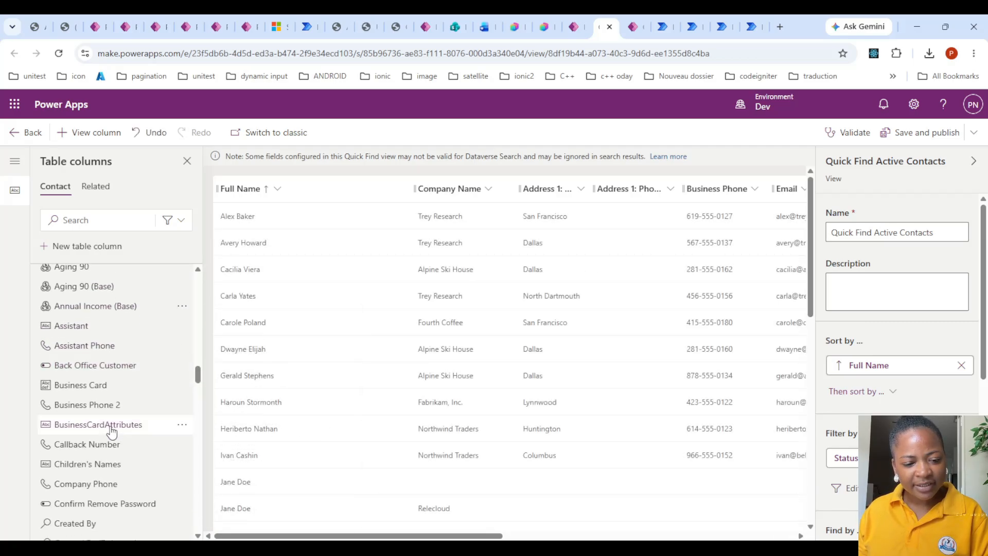
scroll(112, 431, "down", 1)
mouse_move(112, 433)
scroll(112, 434, "down", 1)
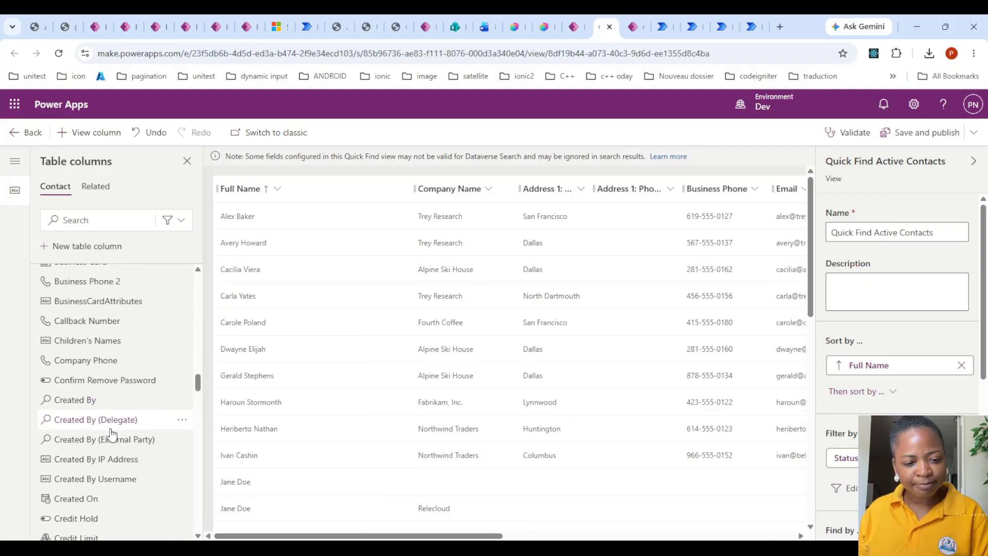
scroll(112, 433, "down", 4)
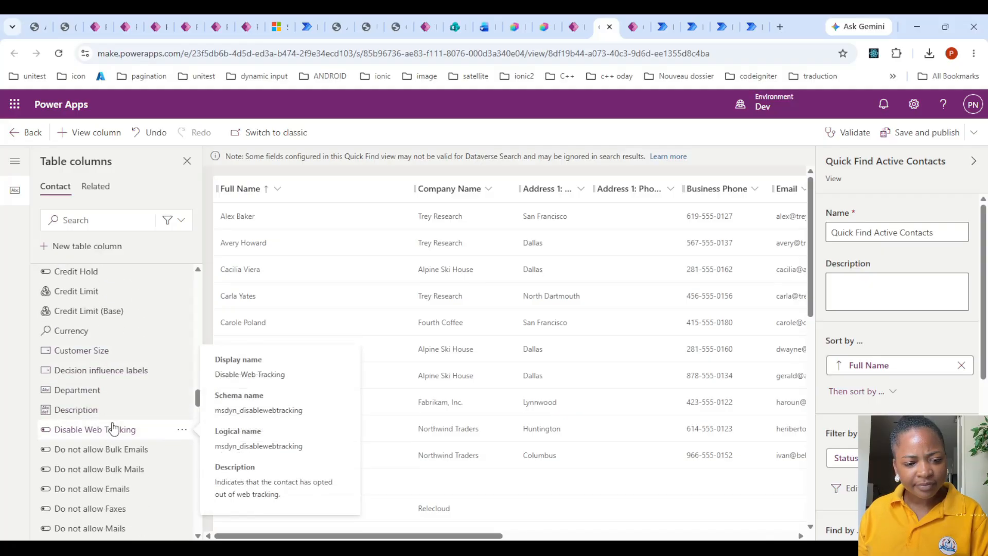
scroll(114, 429, "down", 4)
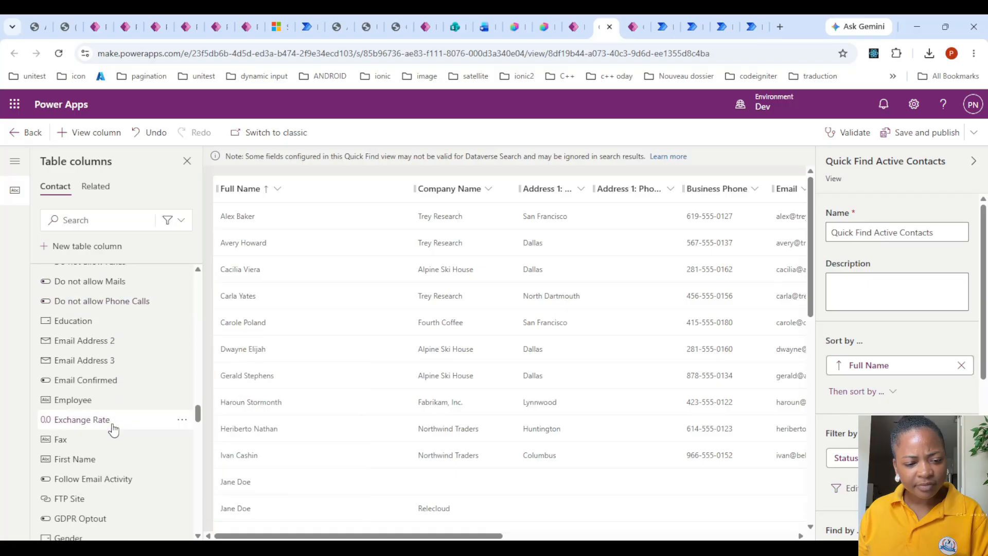
scroll(114, 430, "down", 2)
scroll(114, 429, "down", 1)
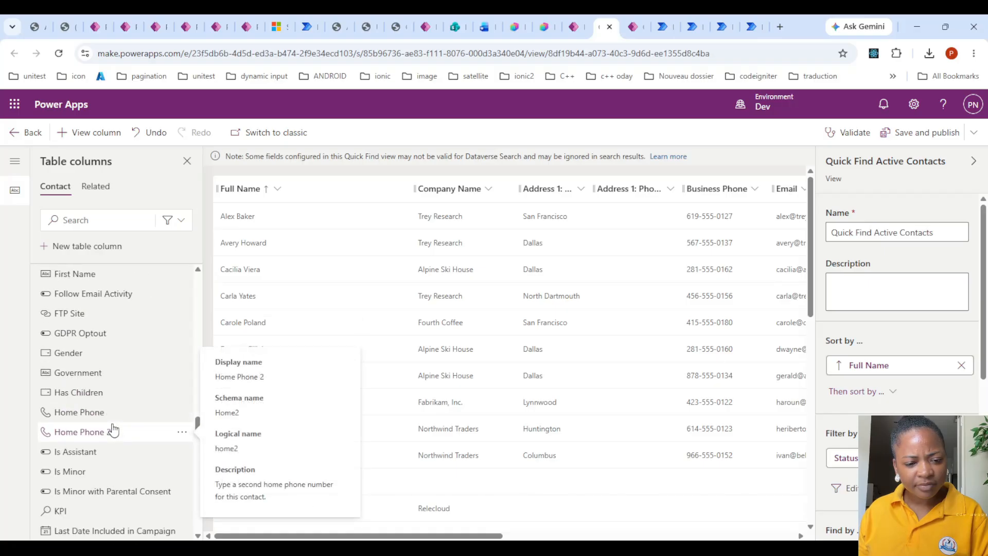
scroll(114, 428, "down", 2)
scroll(114, 429, "down", 4)
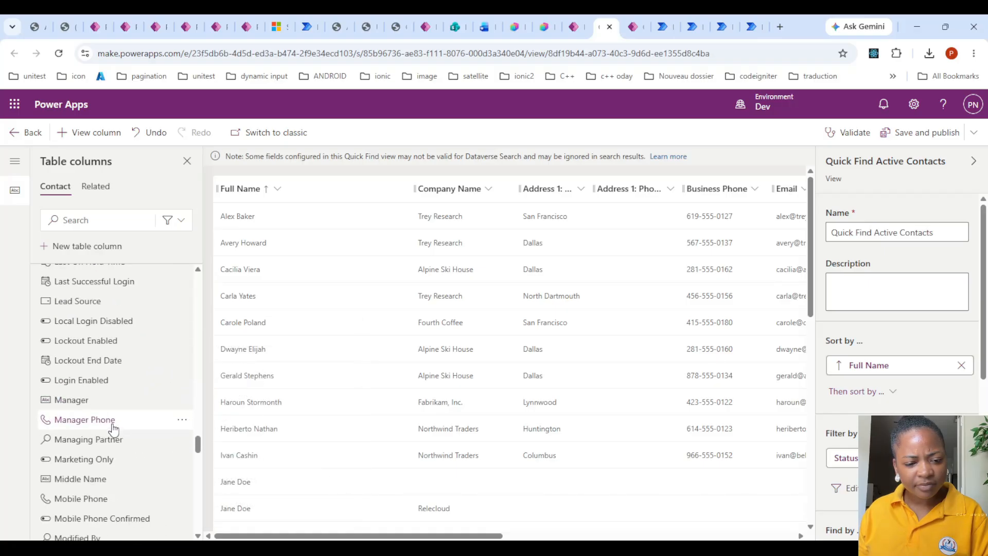
scroll(114, 429, "down", 4)
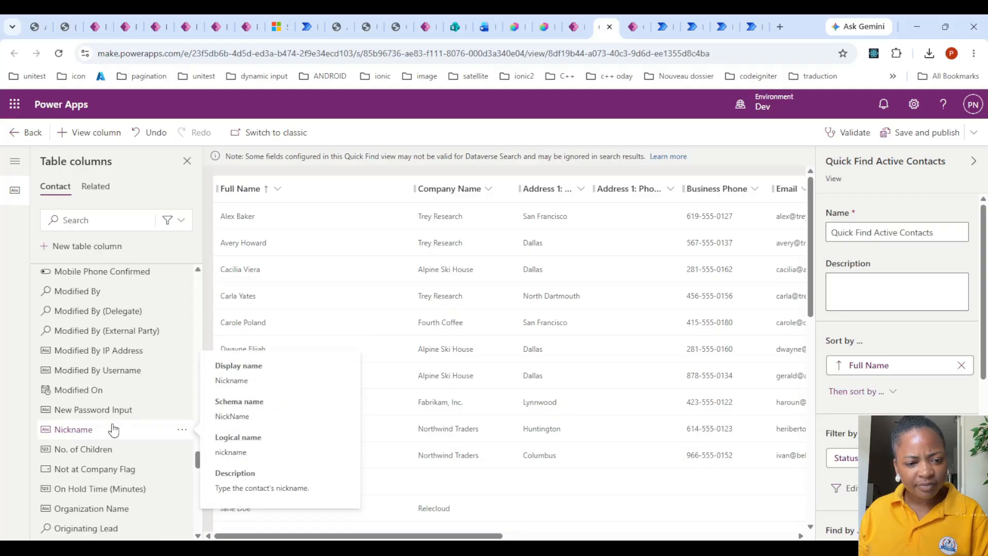
scroll(113, 429, "up", 2)
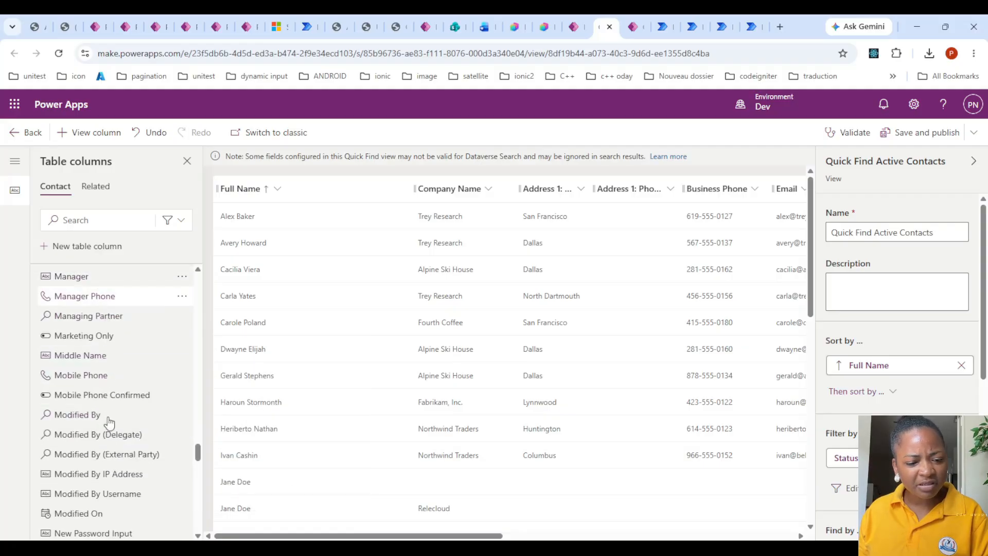
scroll(118, 442, "down", 3)
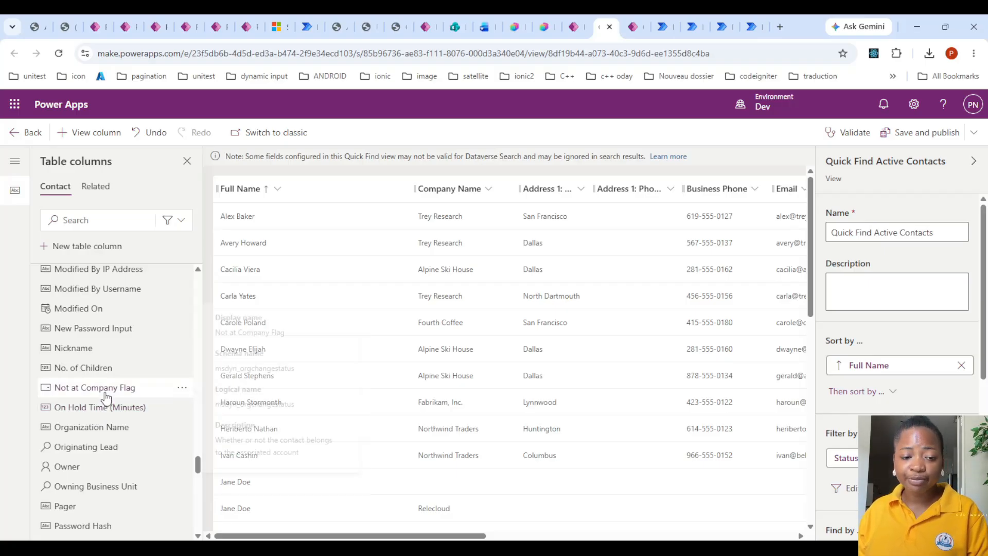
Add the Preferred Time column to the Quick Find Active Contacts view and look through the remaining Contact columns
mouse_move(146, 378)
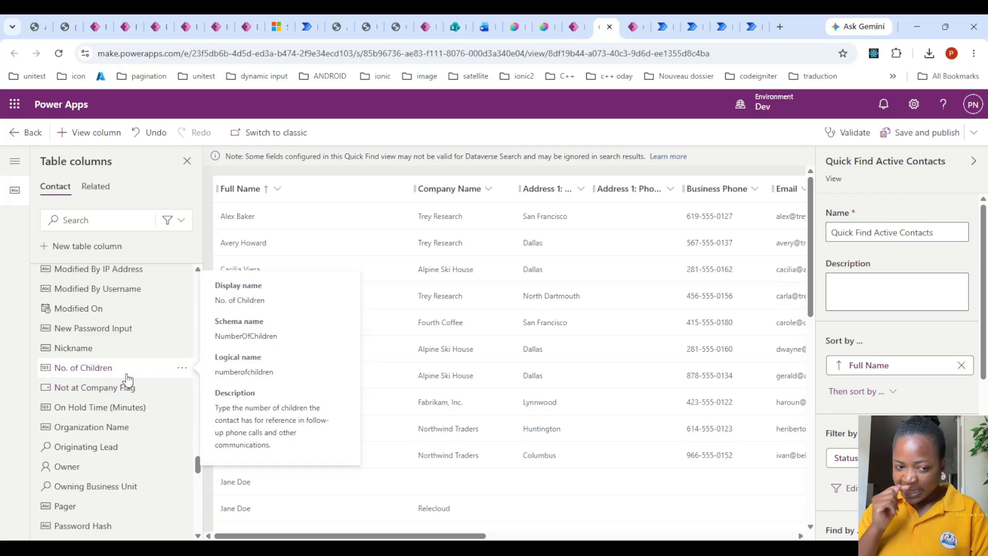
scroll(128, 380, "down", 5)
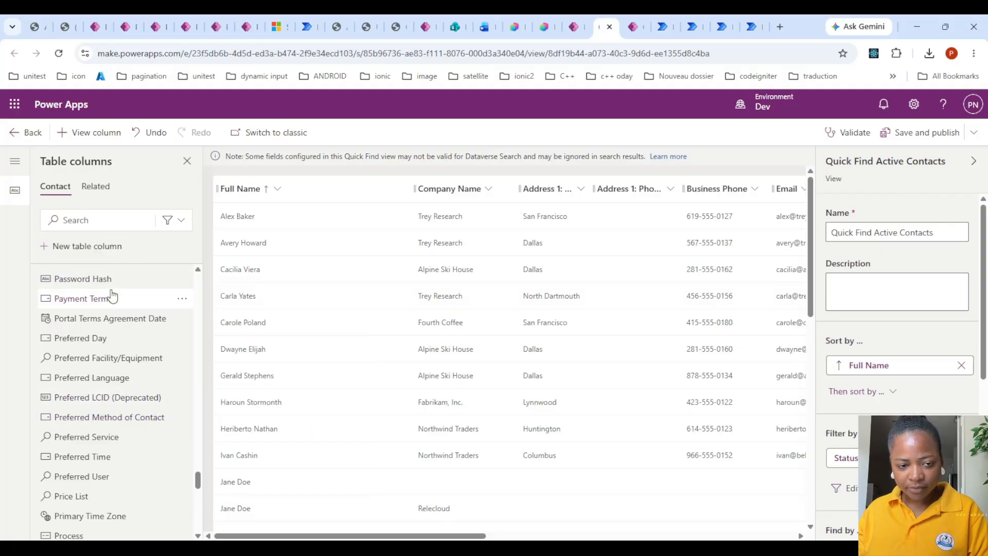
scroll(101, 453, "down", 1)
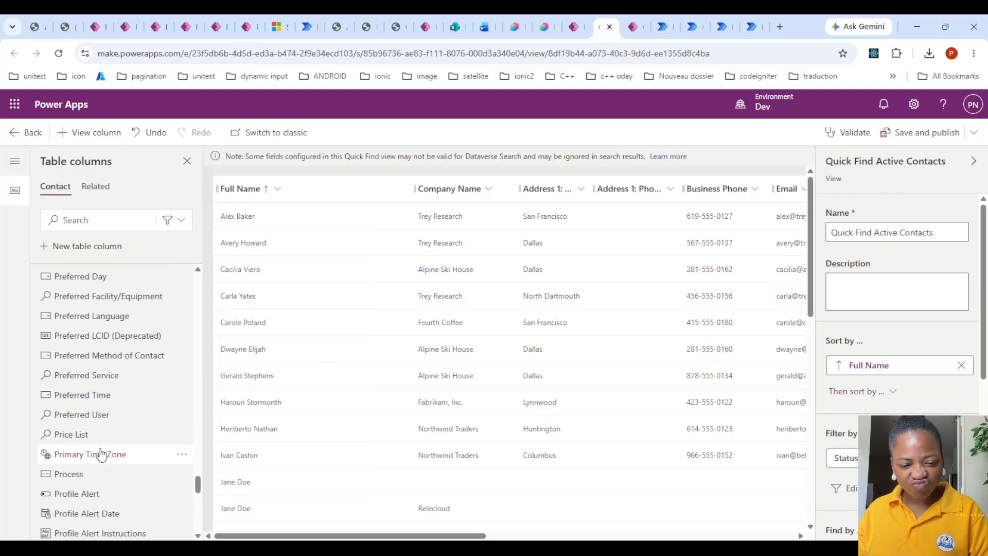
left_click(123, 389)
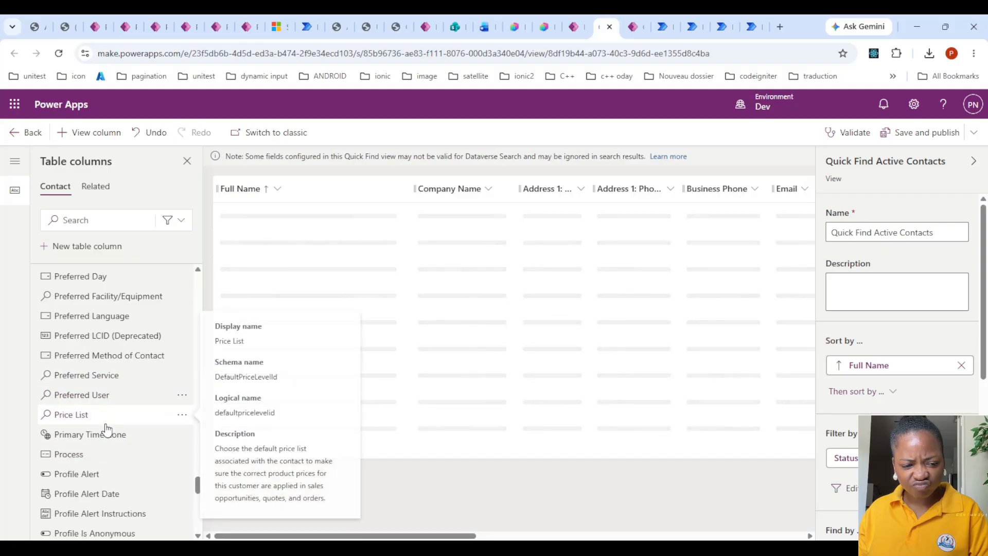
scroll(106, 458, "down", 1)
scroll(106, 458, "down", 6)
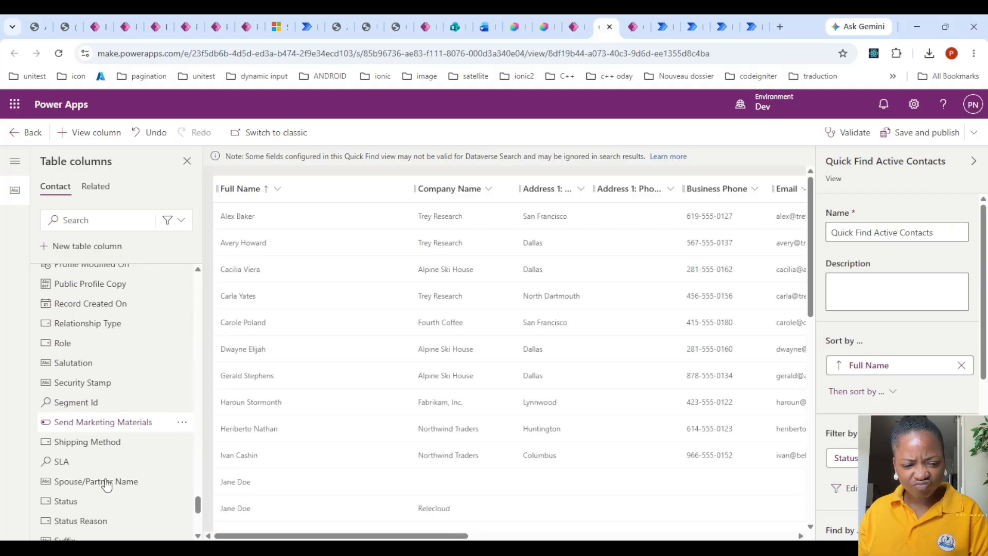
scroll(107, 486, "down", 2)
mouse_move(107, 489)
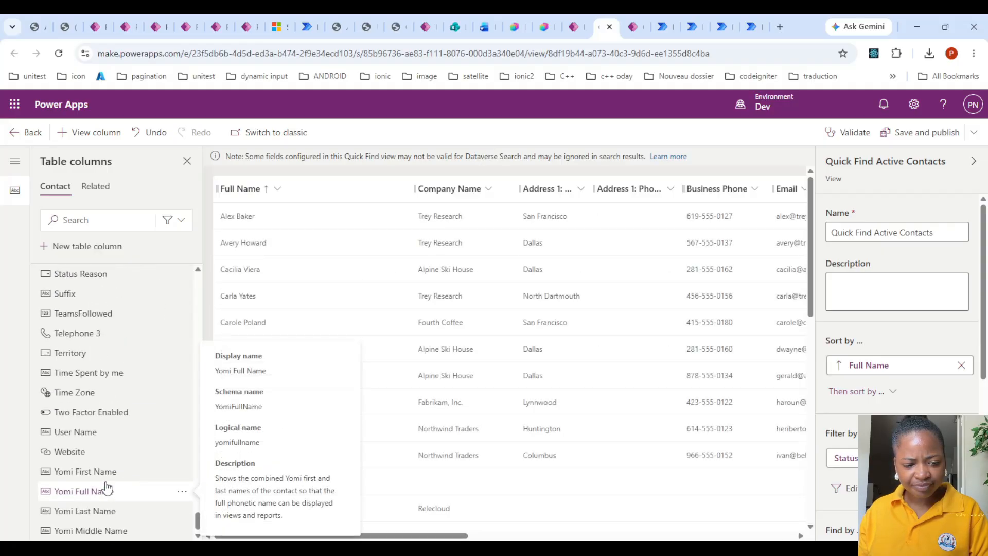
Remove the Annual Income column from the Quick Find Active Contacts view
left_click_drag(412, 538, 734, 524)
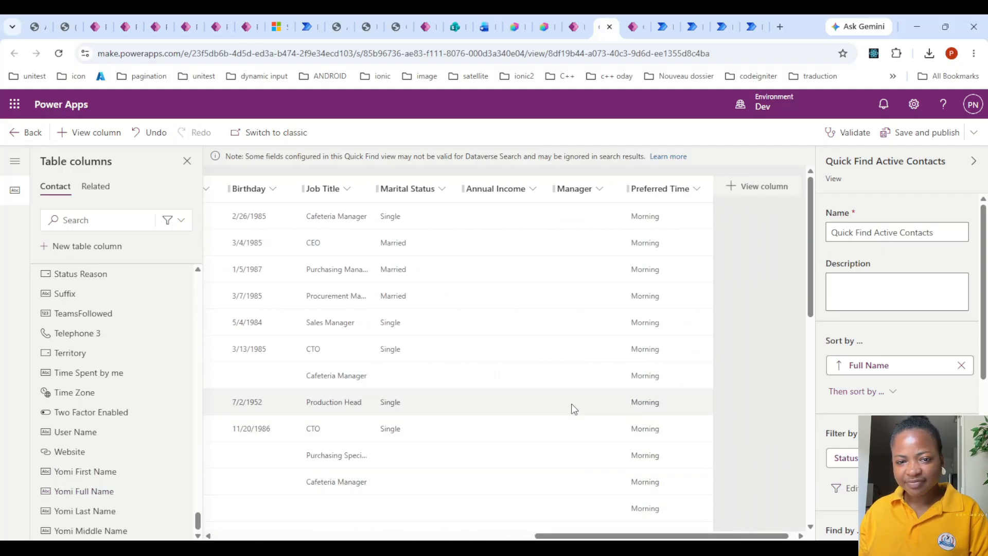
left_click(524, 188)
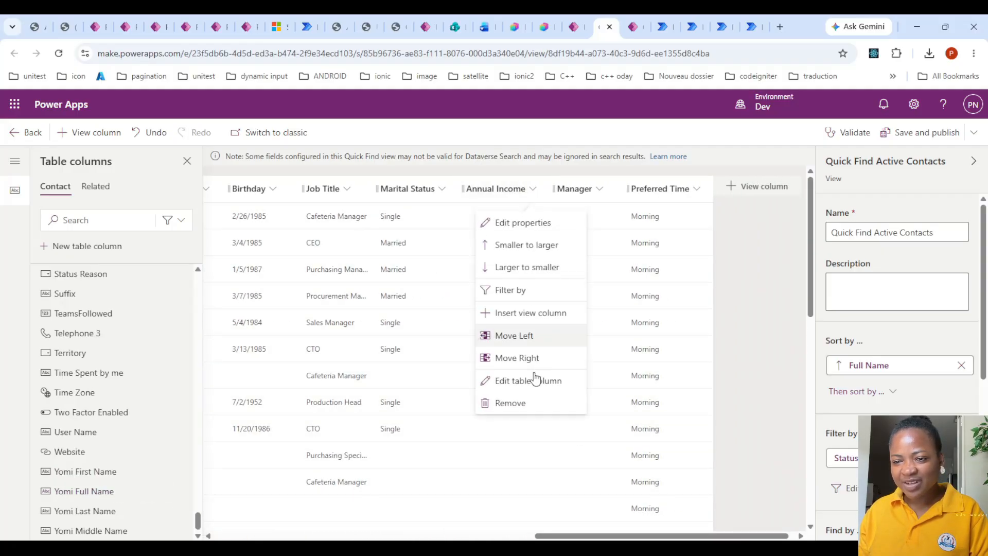
left_click(536, 403)
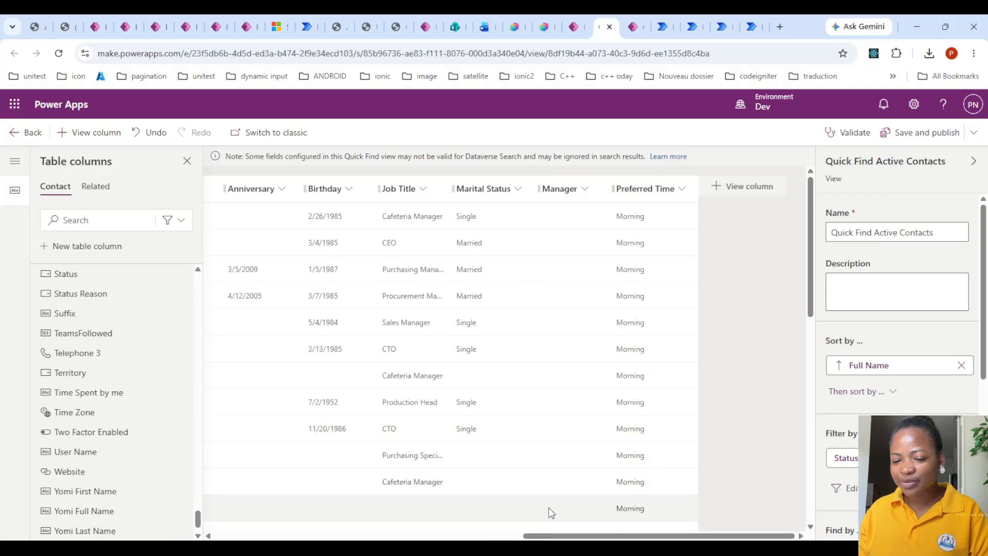
Remove the Manager and Preferred Time columns from the Quick Find Active Contacts view
left_click(577, 190)
left_click(573, 403)
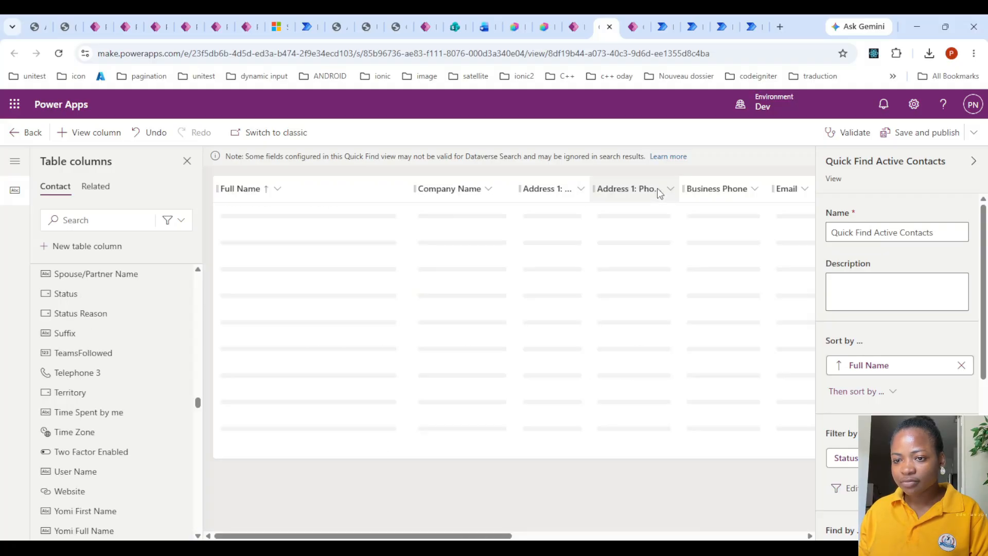
left_click(660, 187)
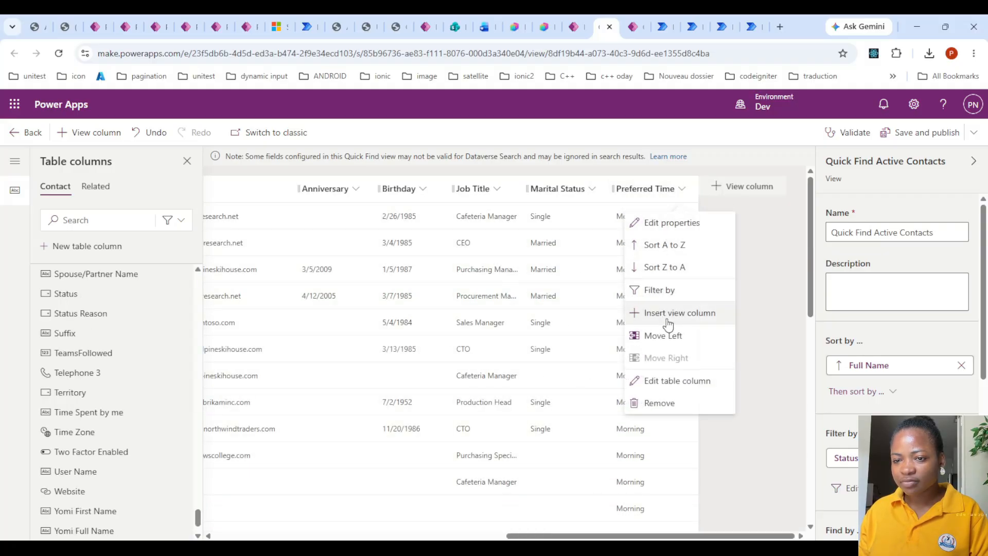
left_click(676, 404)
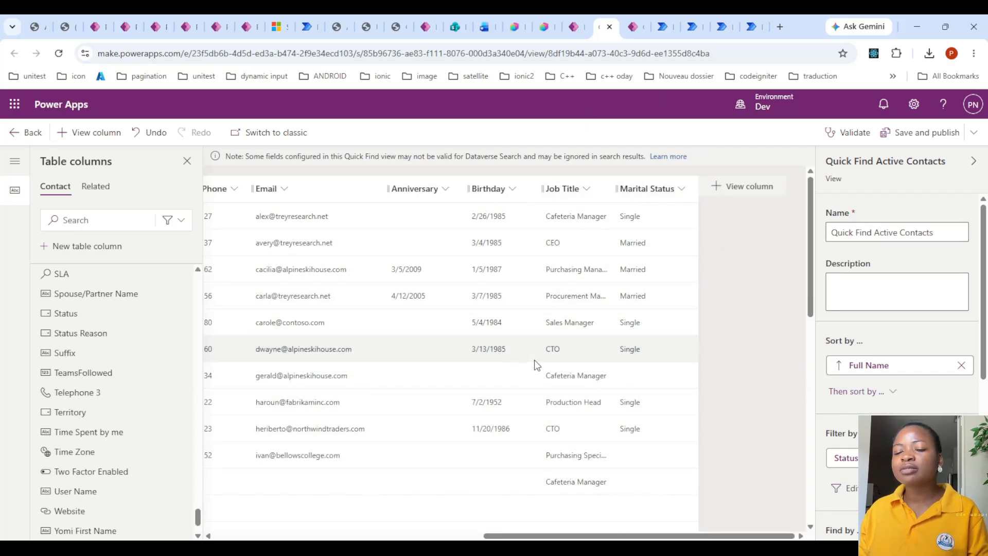
Review the view's Find by columns and check the Dataverse search settings under the Dev environment's Features in Power Platform admin center
scroll(971, 372, "down", 5)
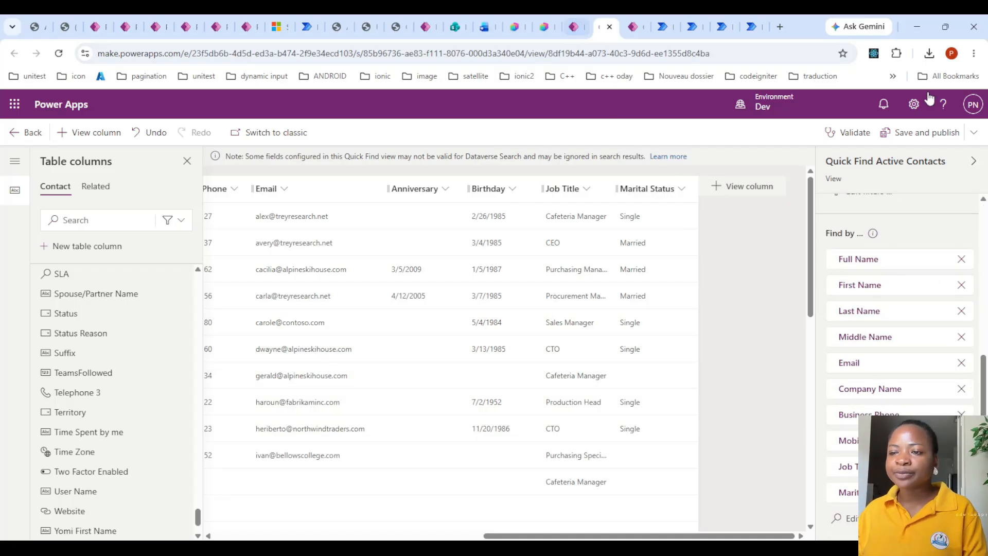
left_click(290, 22)
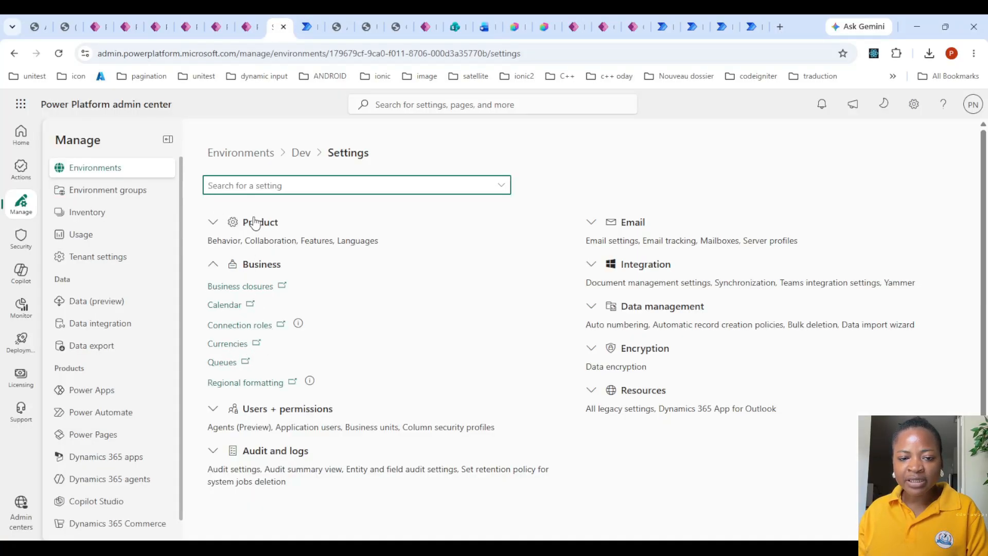
left_click(234, 224)
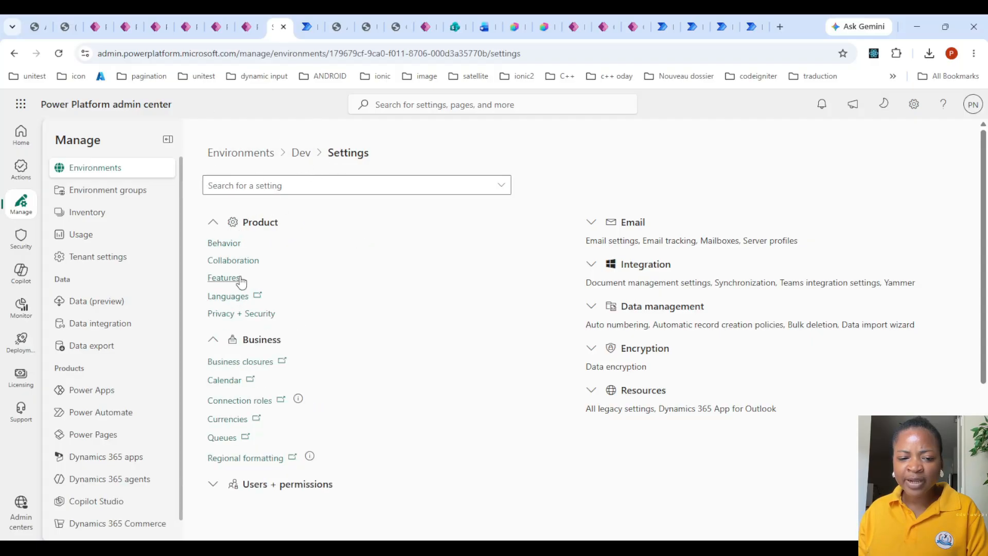
left_click(239, 280)
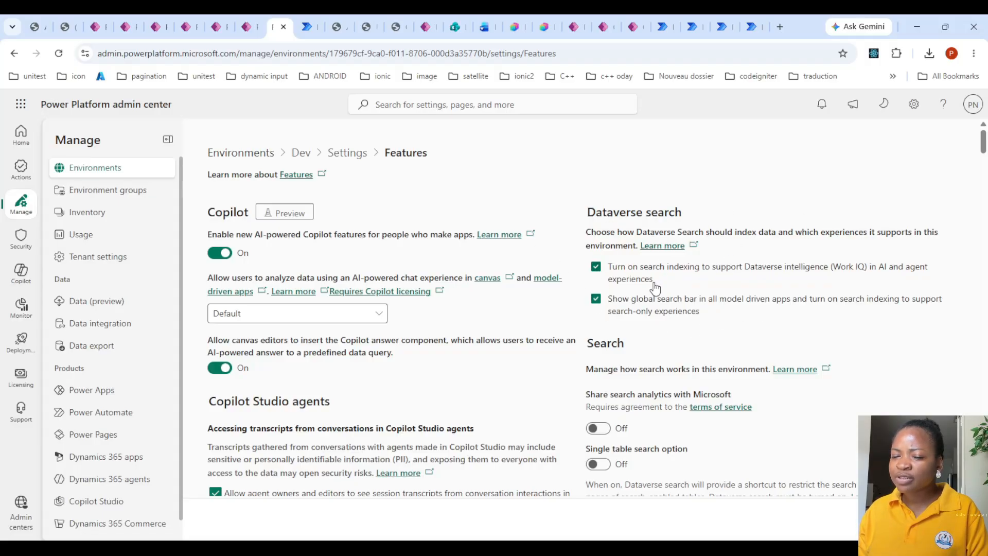
left_click(597, 23)
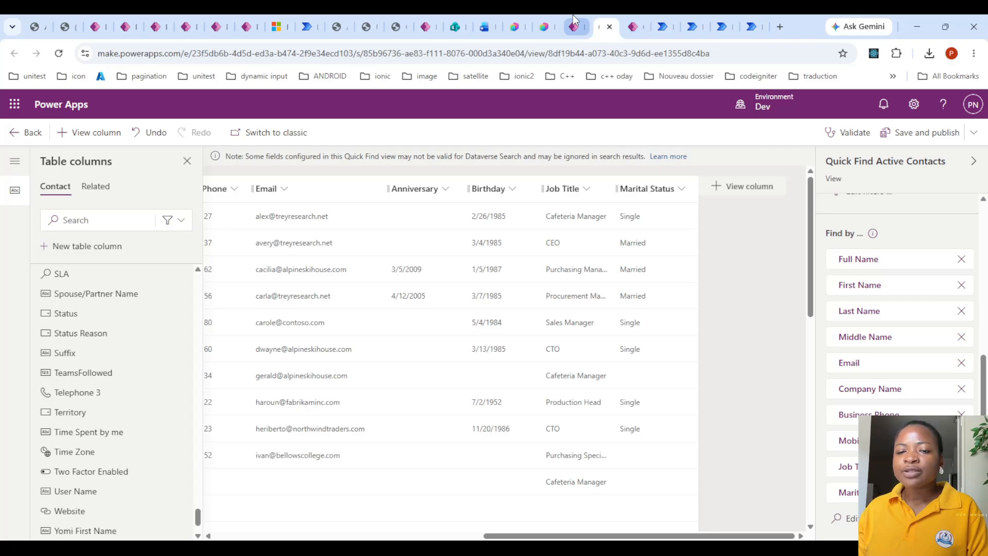
Switch to Agent Solution Architect in Copilot Studio and begin a chat prompt: "i would like to build 3 agents one parent agent and 2 connected agents"
left_click(545, 17)
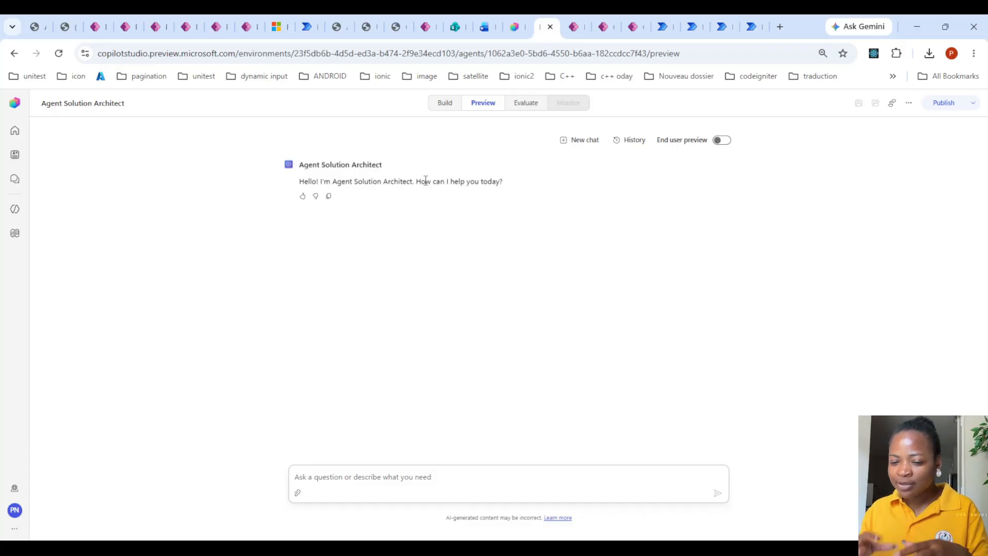
left_click(360, 470)
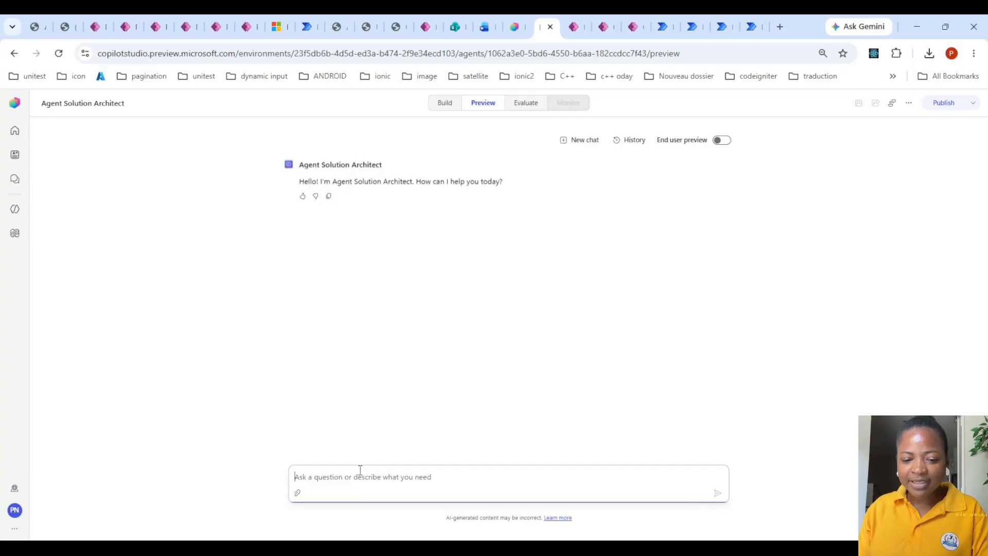
type("i would ")
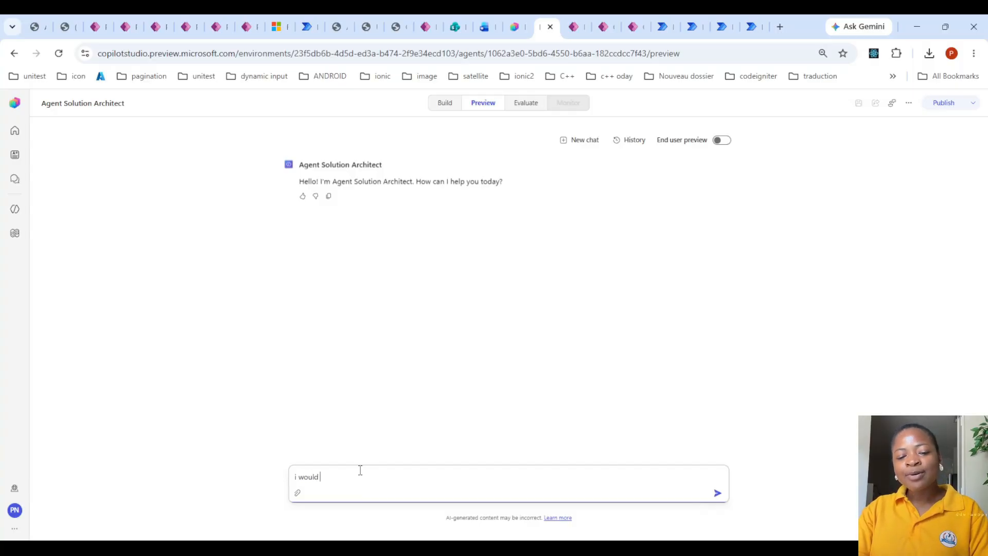
type("like to build")
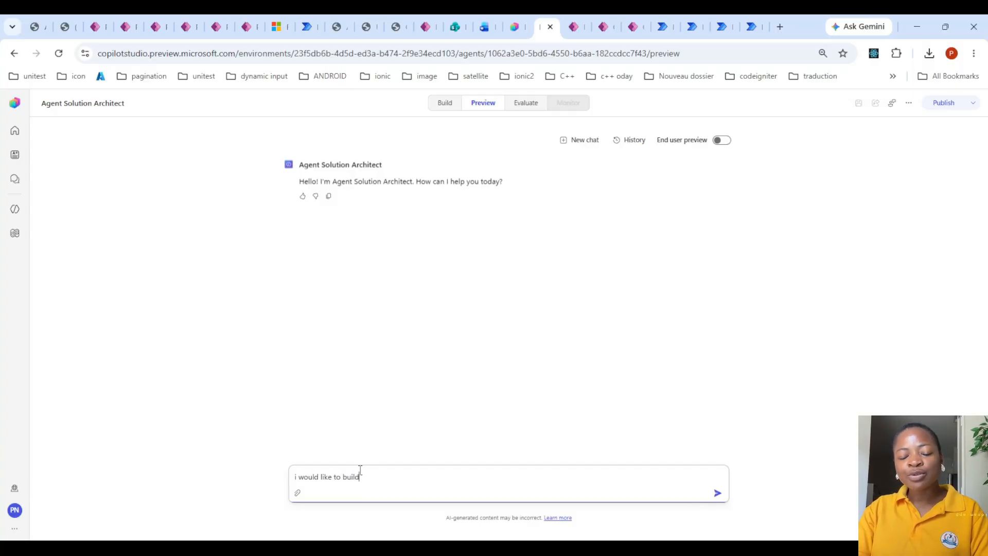
type(" 3 agents")
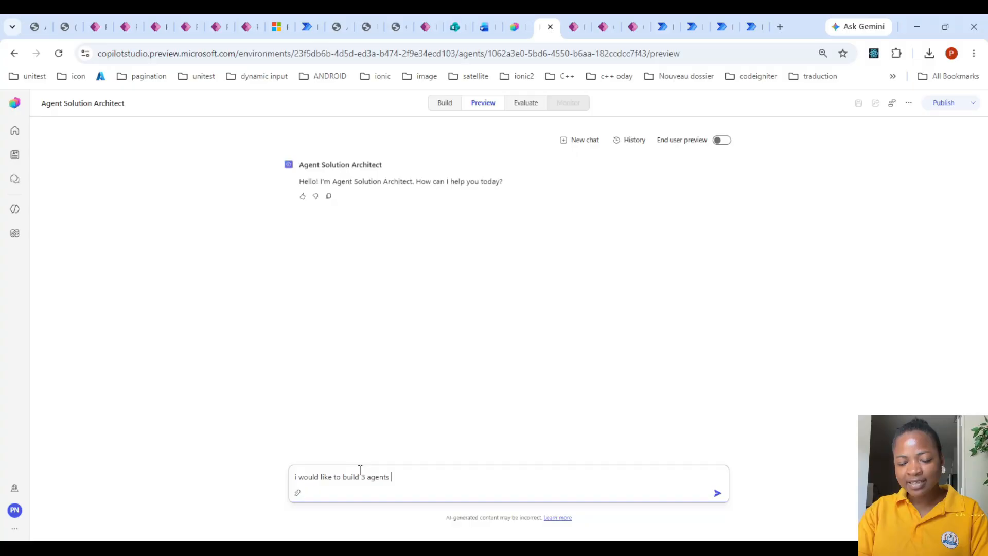
type(" one")
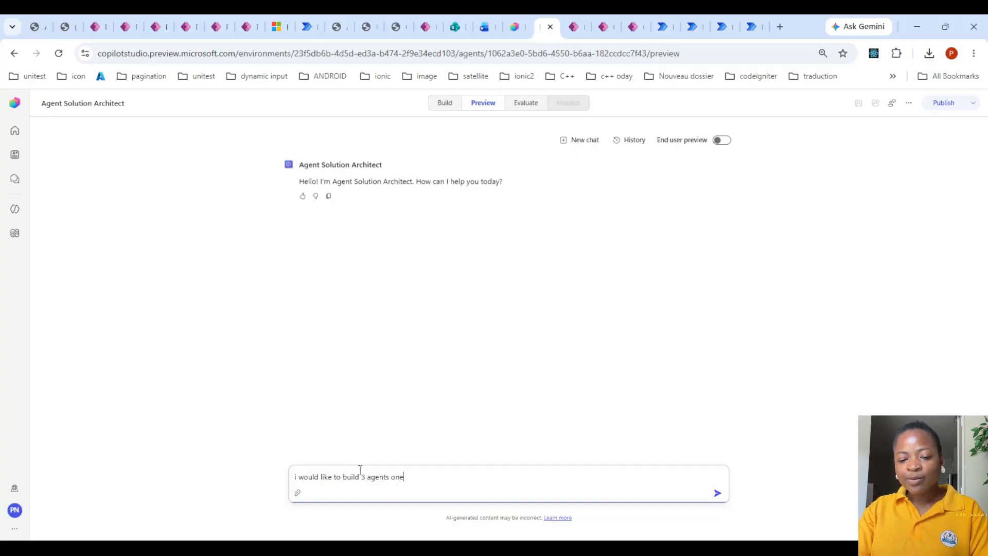
type(" parent agent")
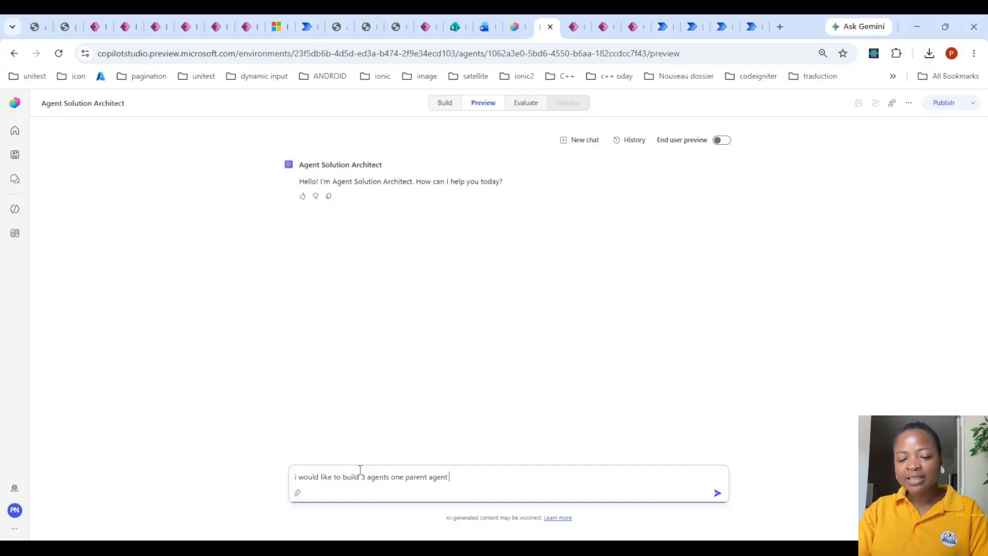
type(" and 2 connec")
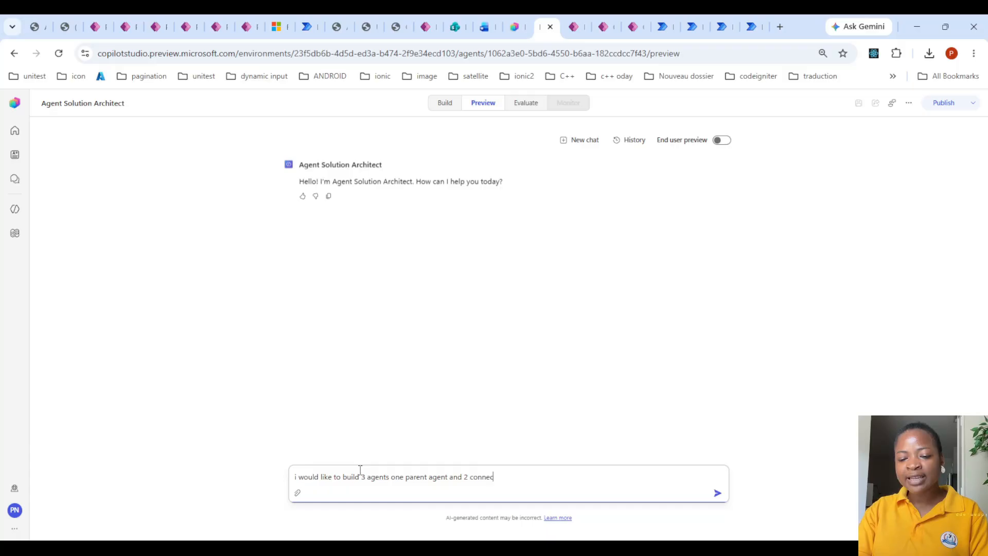
type("ted agents us")
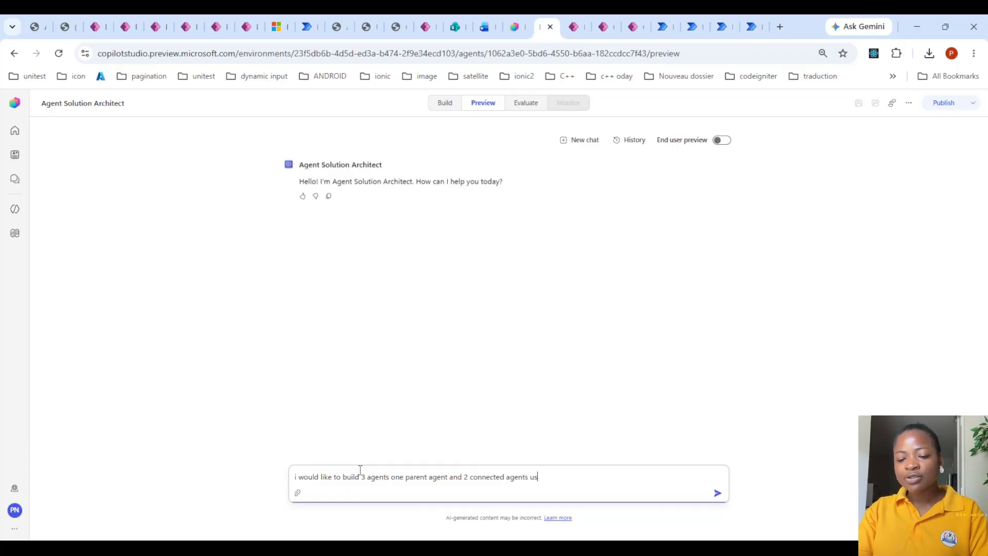
Continue the prompt with "using account table and contact table and their sales table to do some dataverse search demo for copilot studio"
type("ing a")
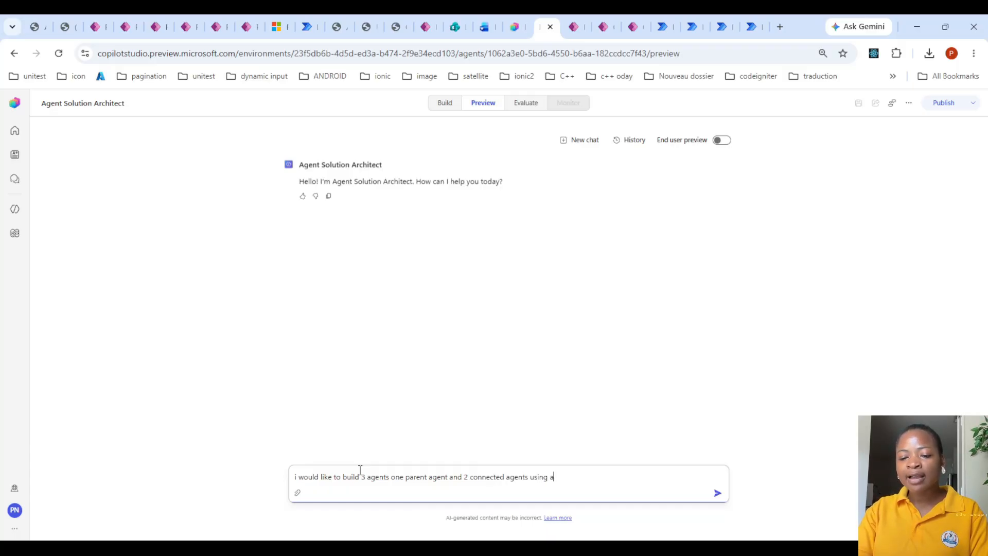
type("ccount")
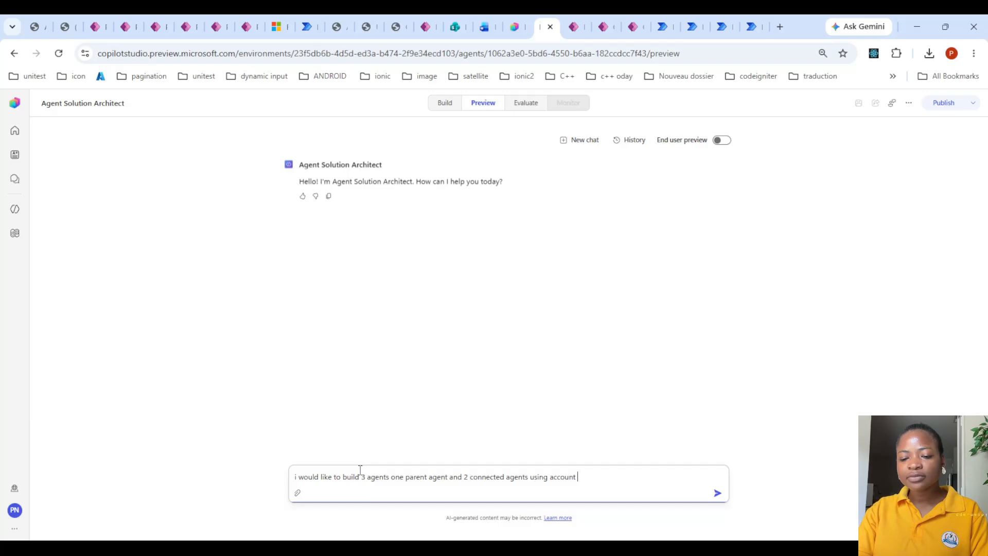
type(" table and")
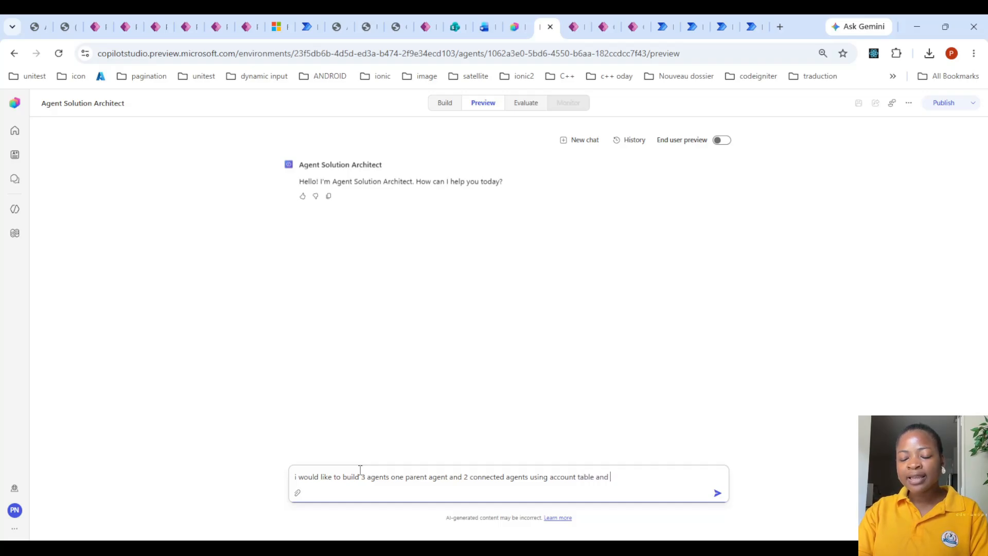
type(" contact tabl")
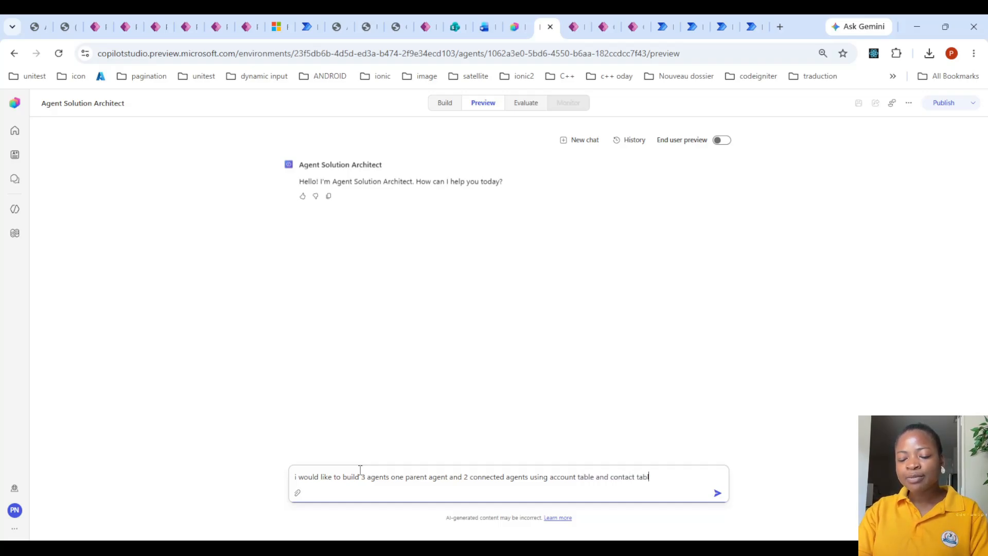
type("e and their s")
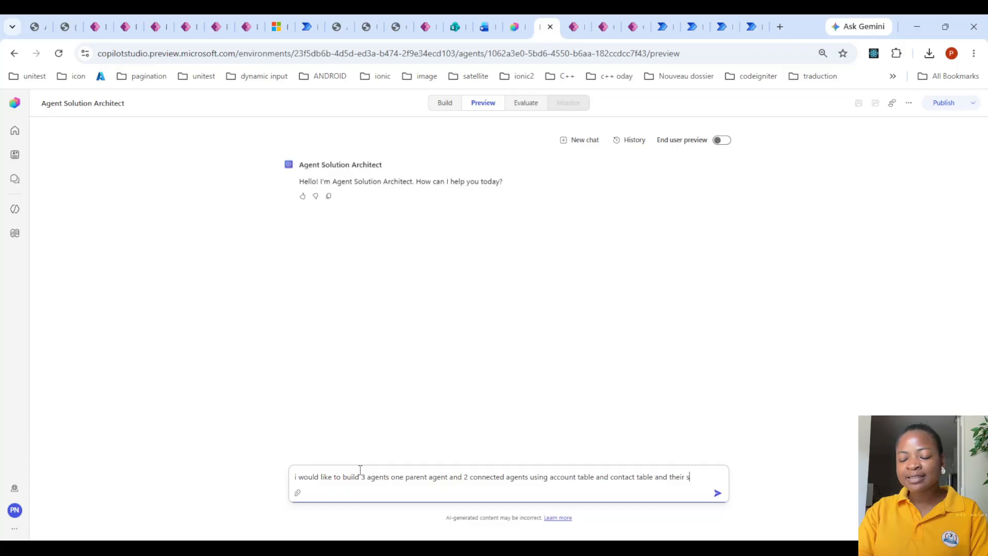
type("ales table ")
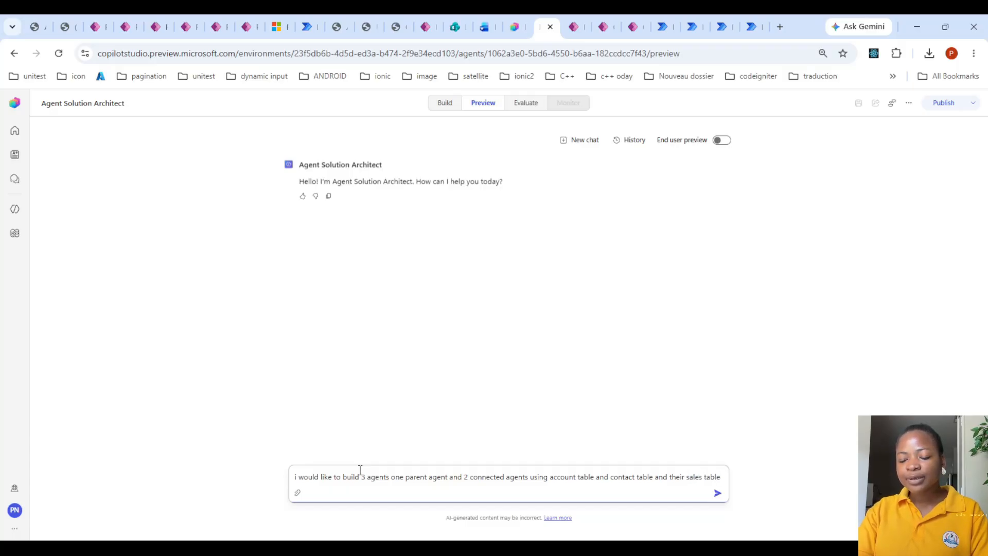
type("to d")
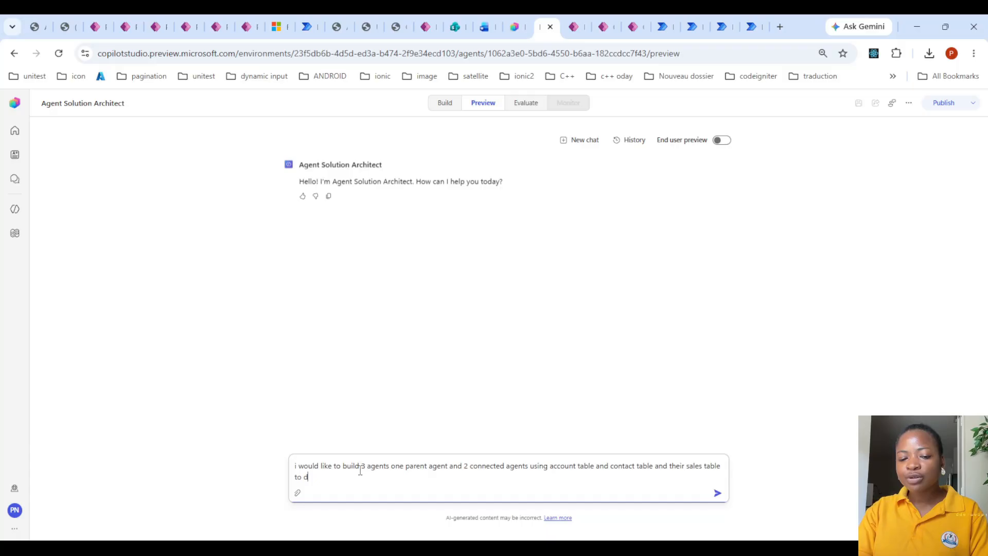
type("o some datave")
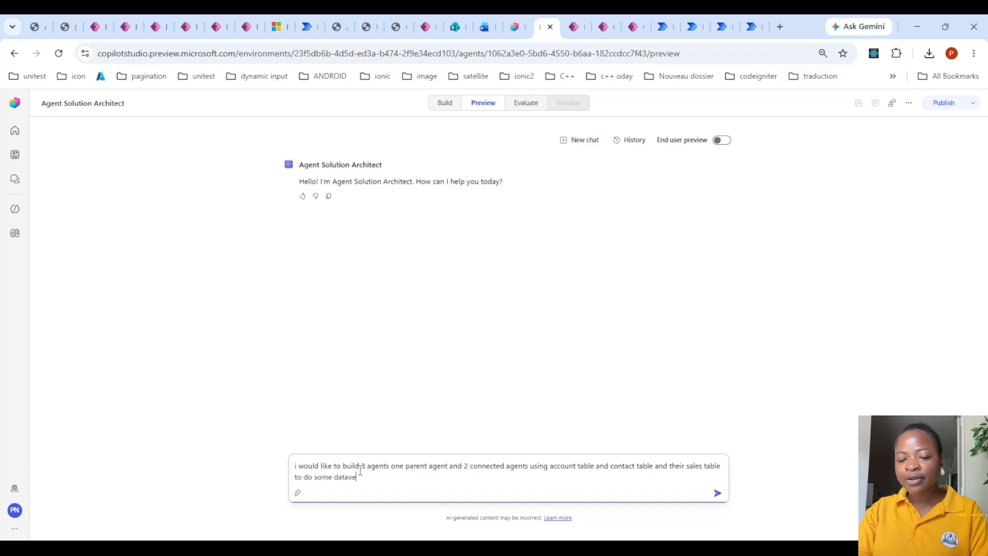
type("rse d")
type("earch demo ")
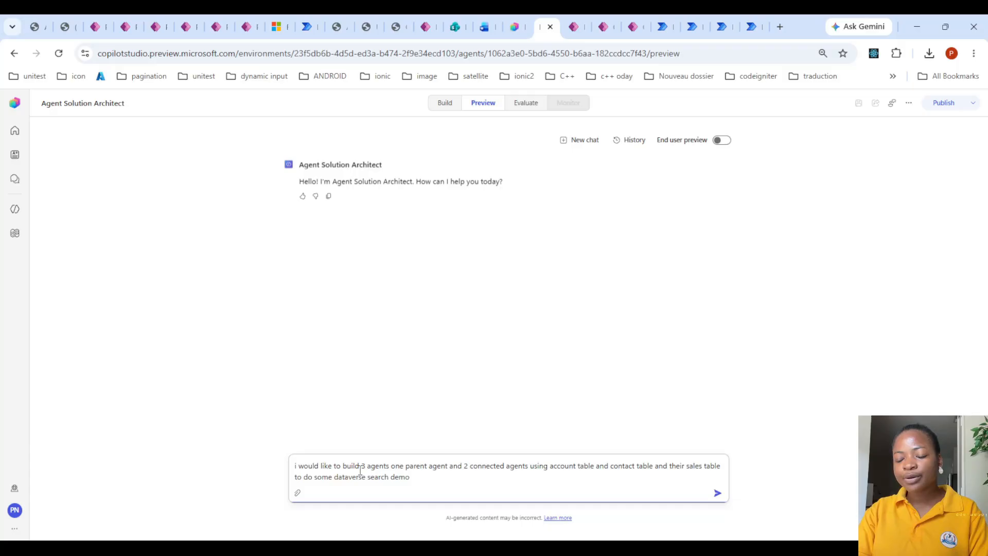
type("for copilot ")
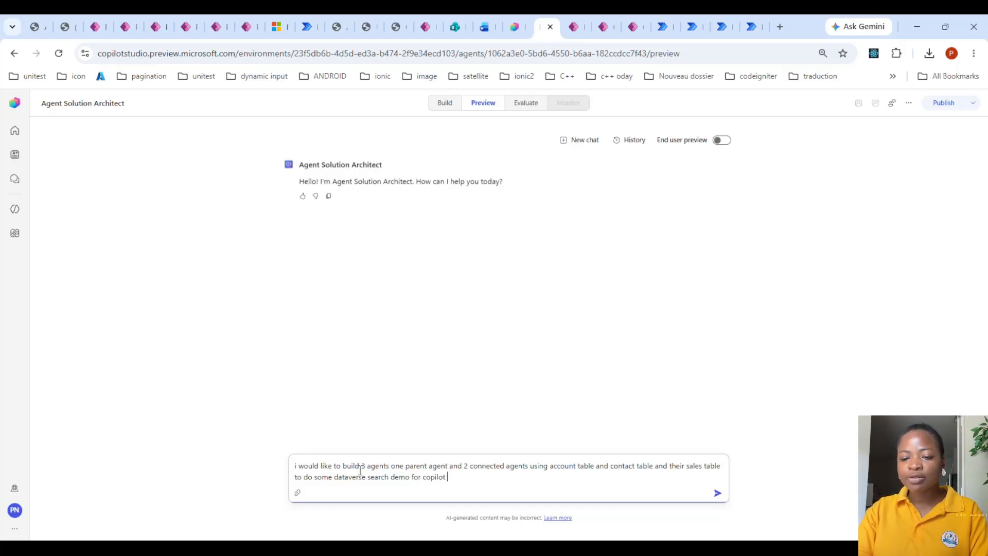
type("studio")
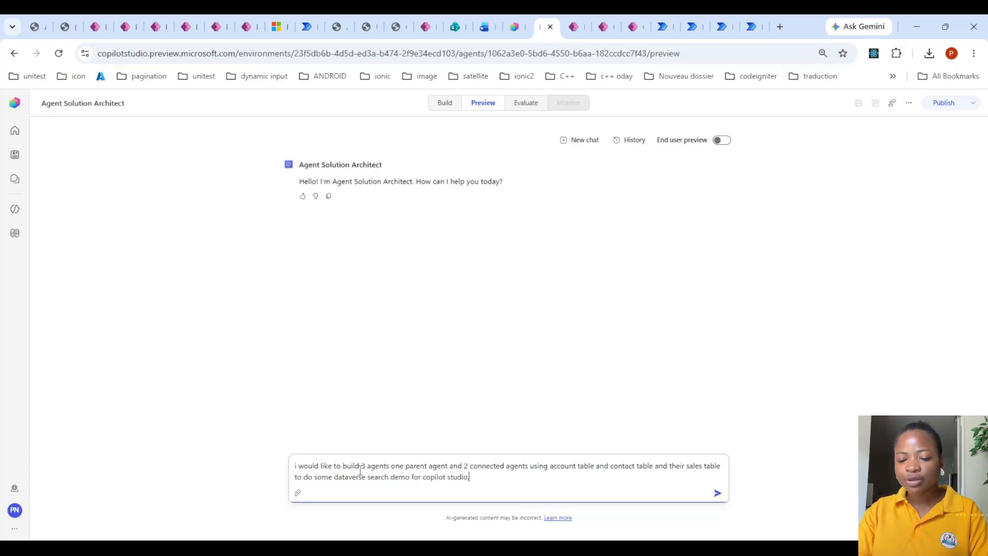
Finish the prompt with ", can you give the architecture for taht?" and send it to the agent
type(", can y")
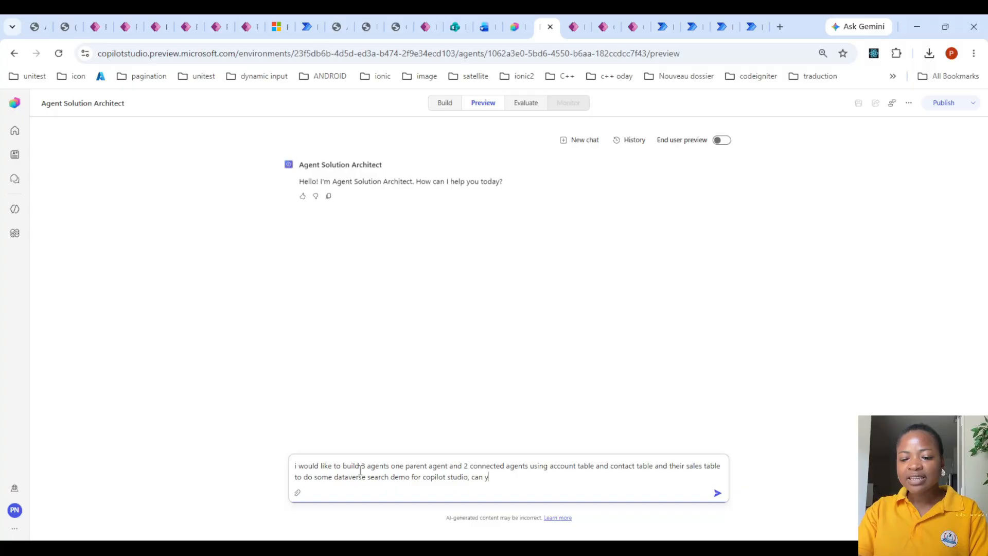
type("ou give the")
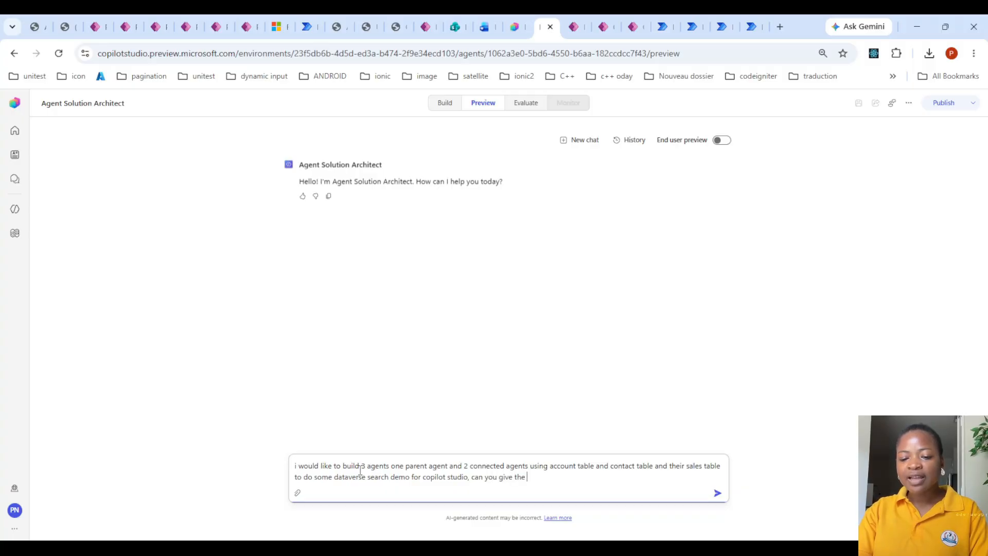
type(" arch")
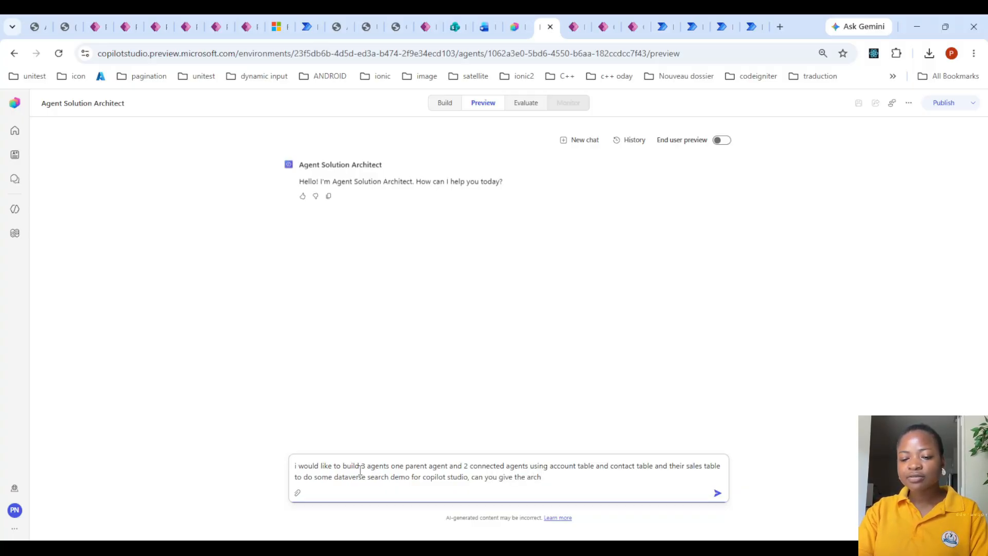
type("tture for taht")
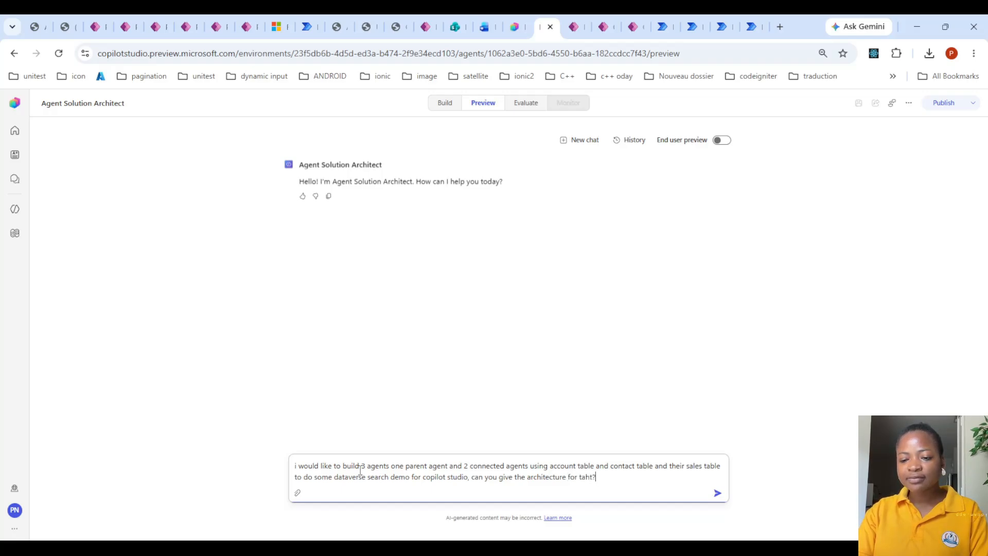
type("?")
key("Return")
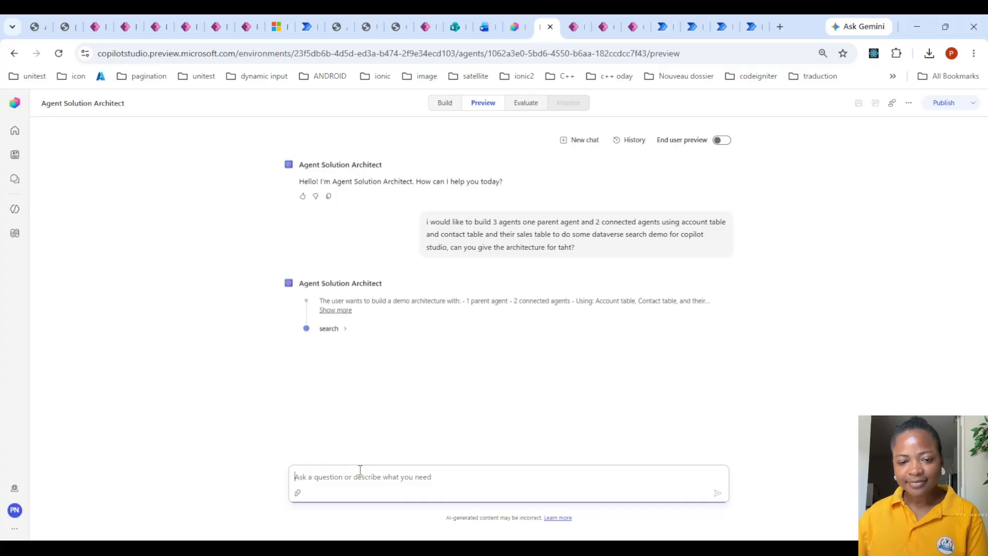
Review the agent's Dataverse search demo architecture, including its executive recommendation, confirmed tables and agent structure
left_click(343, 310)
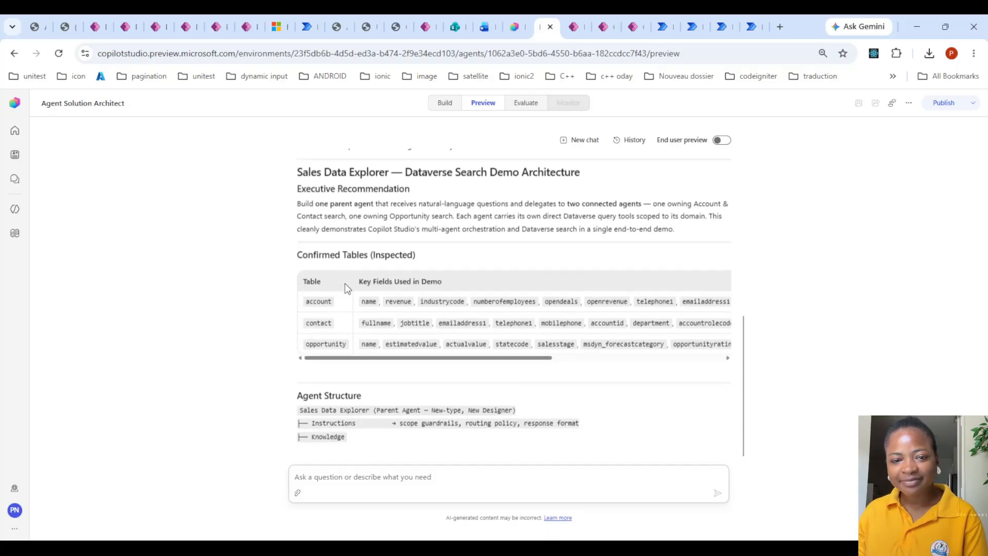
scroll(345, 283, "up", 1)
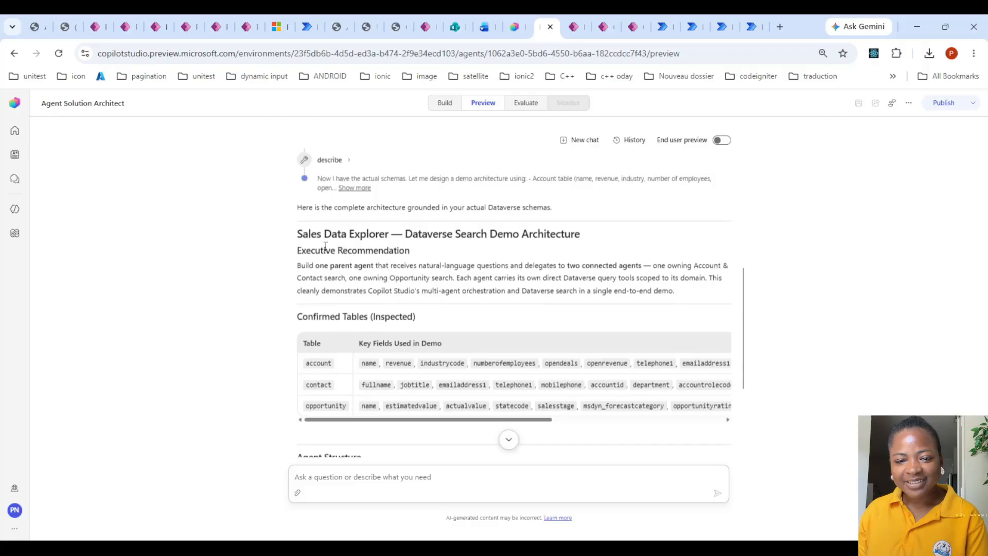
left_click_drag(297, 234, 388, 225)
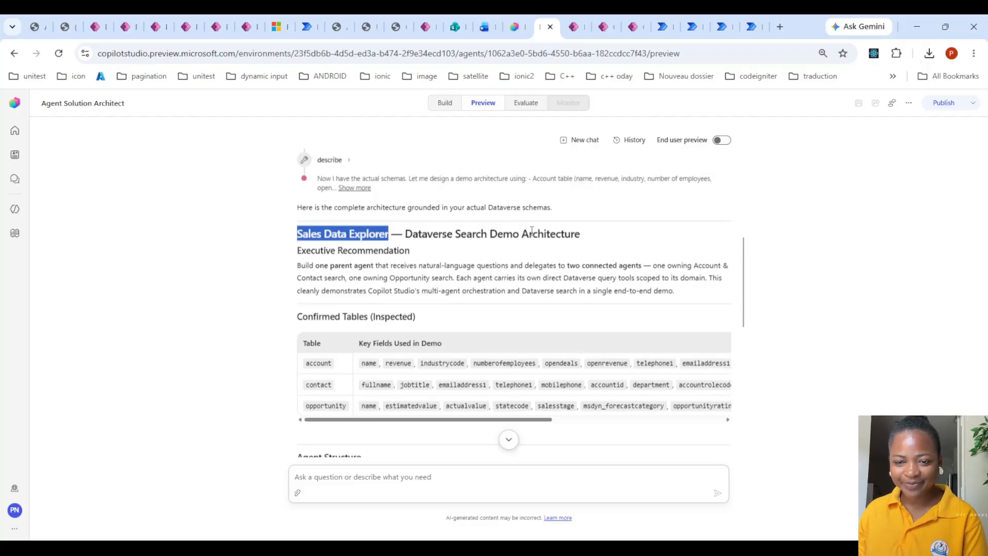
left_click(381, 276)
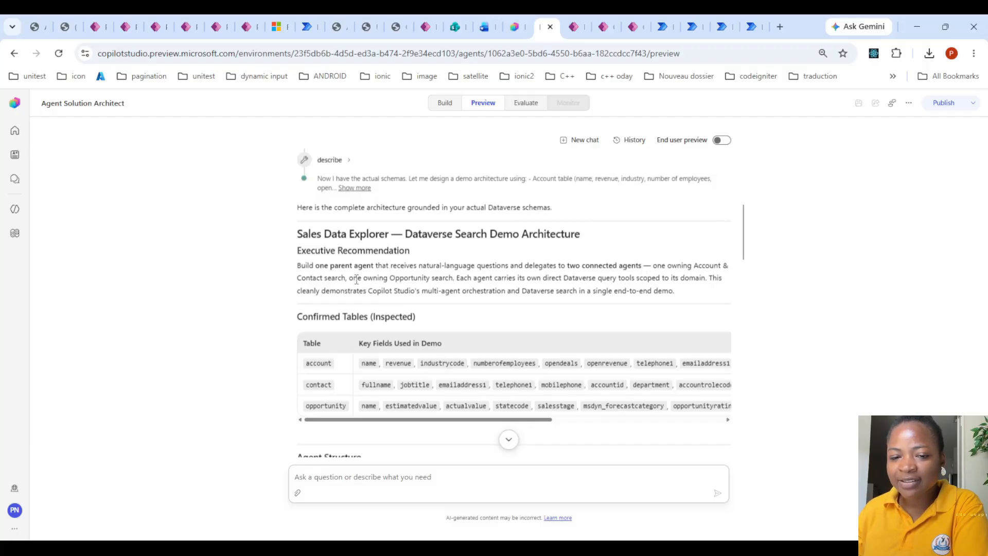
left_click_drag(353, 278, 400, 301)
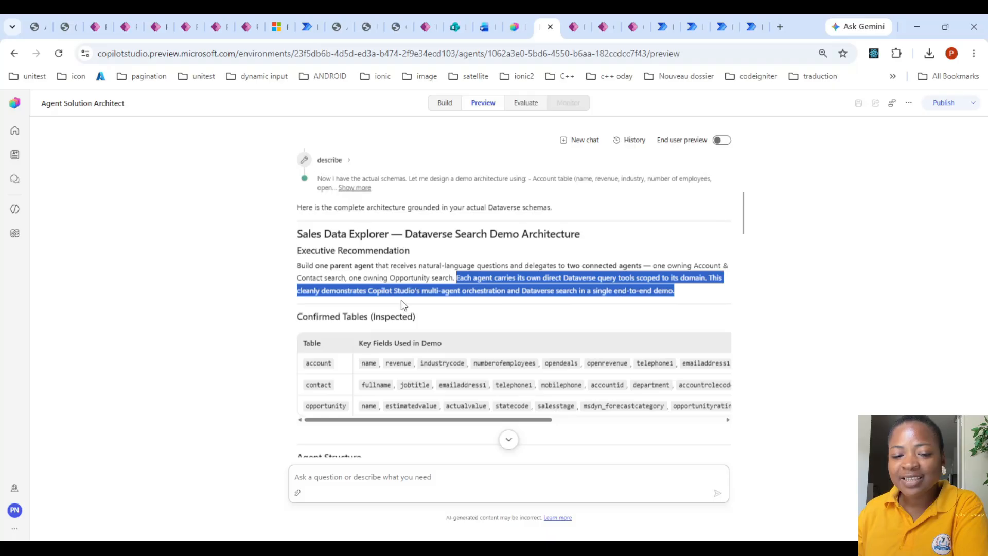
left_click(384, 291)
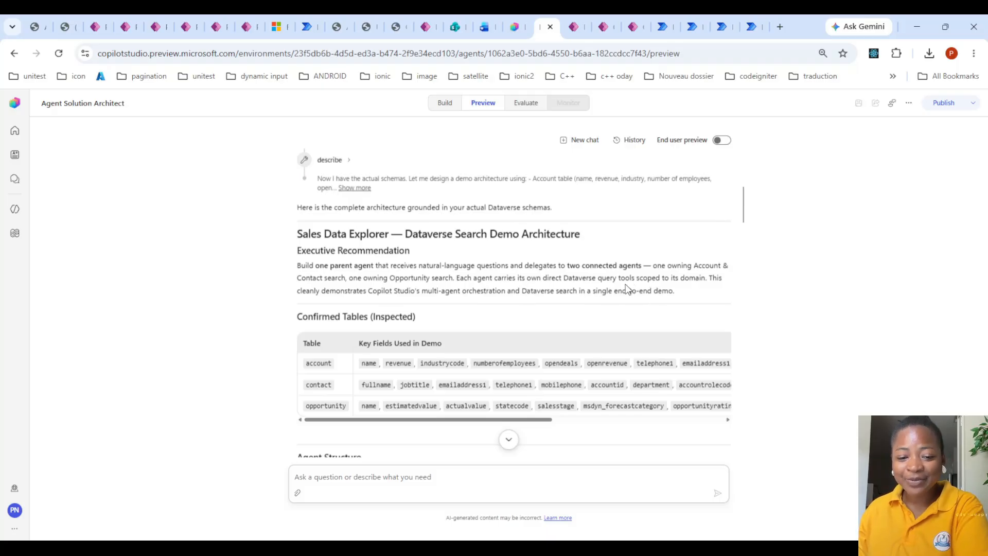
scroll(473, 296, "down", 2)
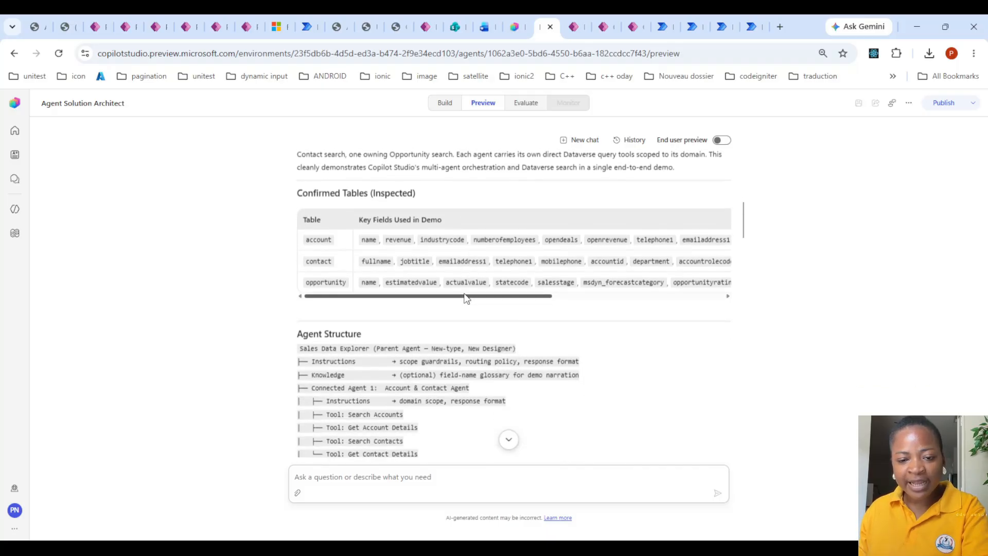
scroll(463, 295, "down", 2)
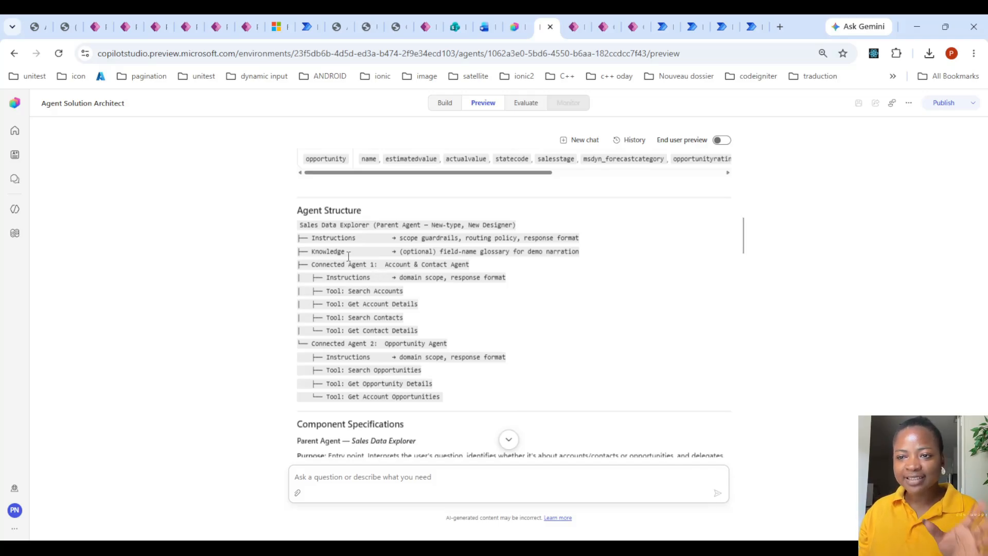
Close the four open Power Automate browser tabs
left_click(664, 23)
left_click(668, 27)
left_click(668, 26)
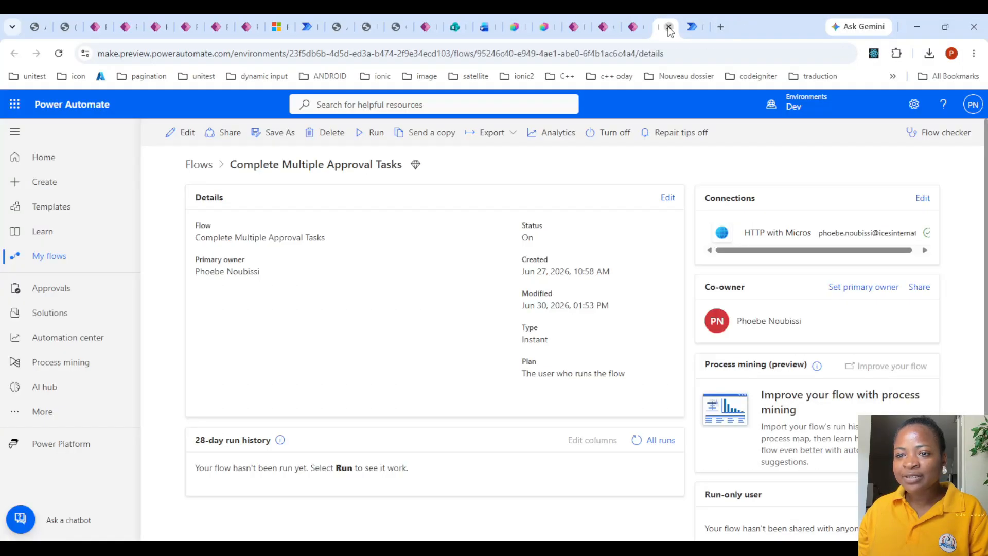
left_click(669, 27)
left_click(669, 27)
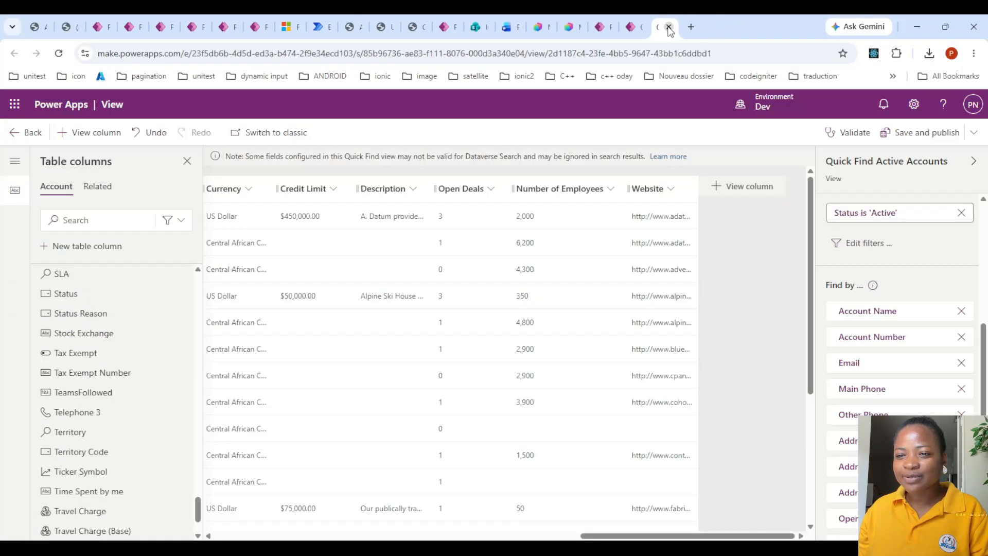
Close the Quick Find Active Contacts and Quick Find Active Accounts view editors and finish the pending view edit in the solution
left_click(641, 30)
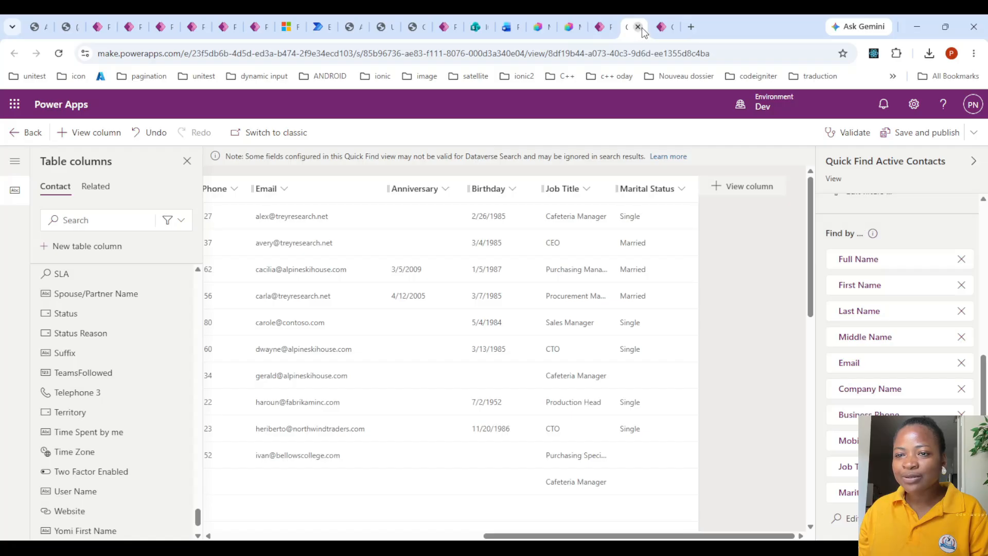
left_click(637, 27)
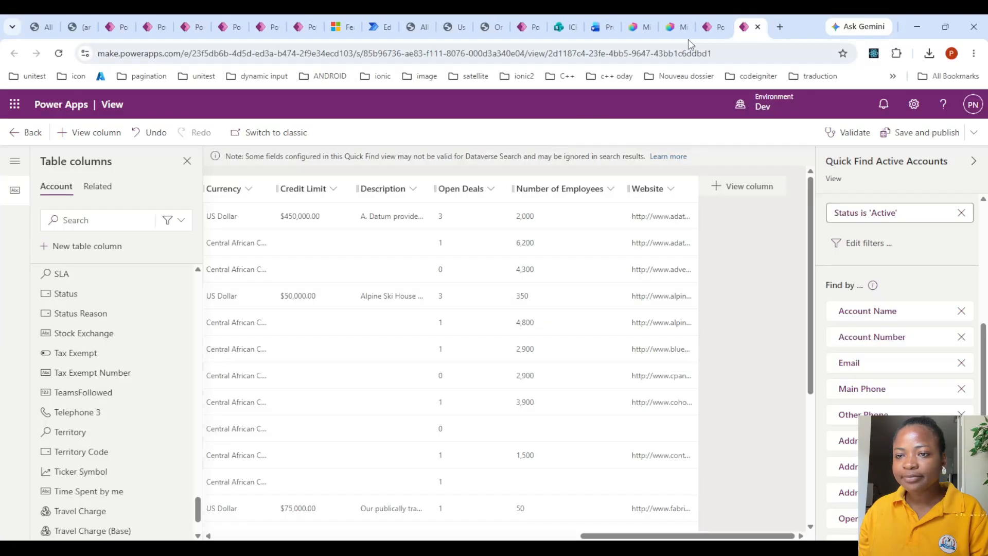
left_click(757, 26)
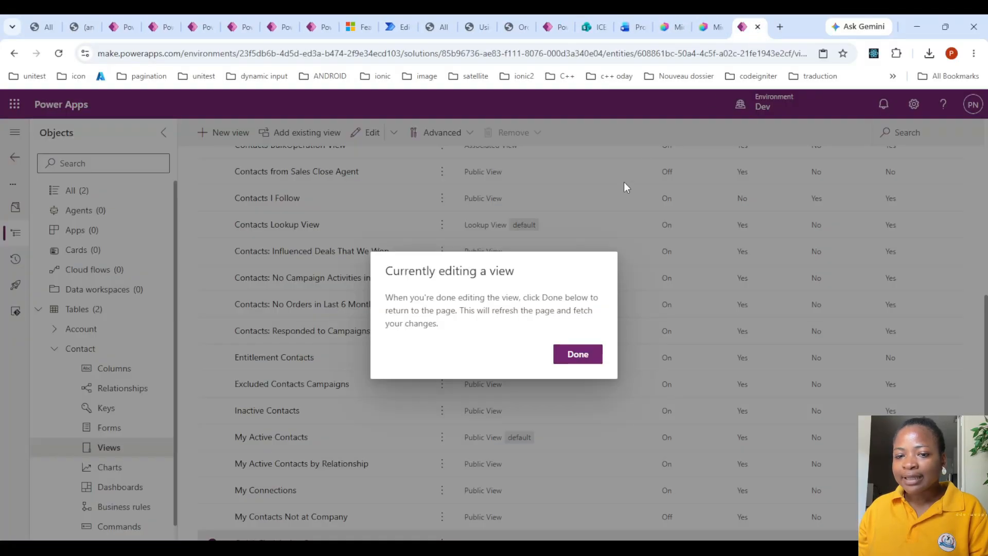
left_click(579, 354)
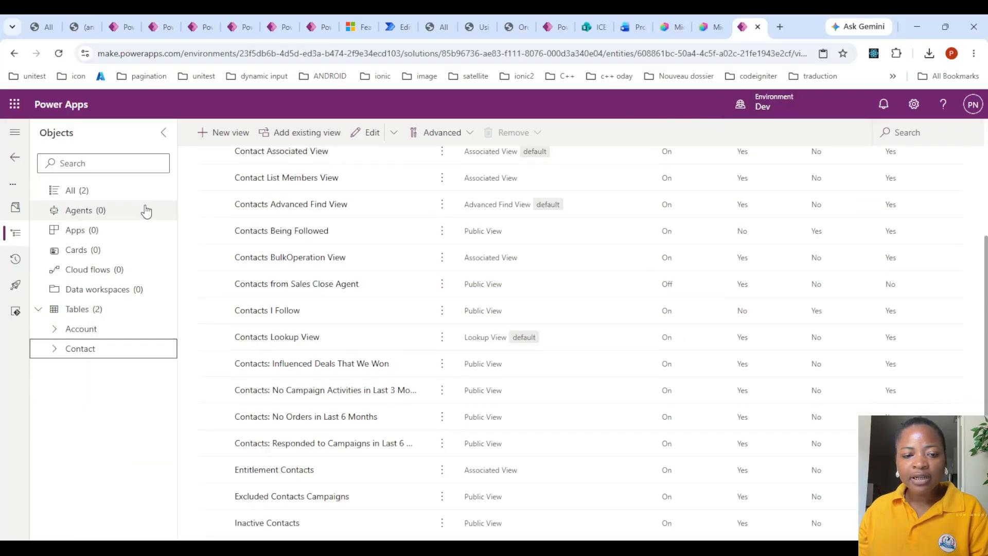
Start creating a new agent from the Agents section of AccountSolution
left_click(111, 220)
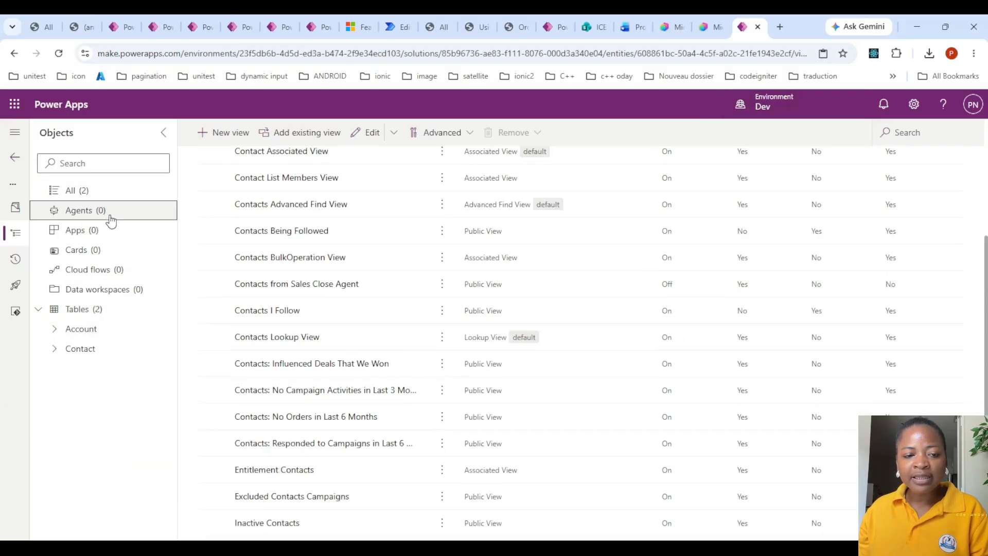
left_click(226, 135)
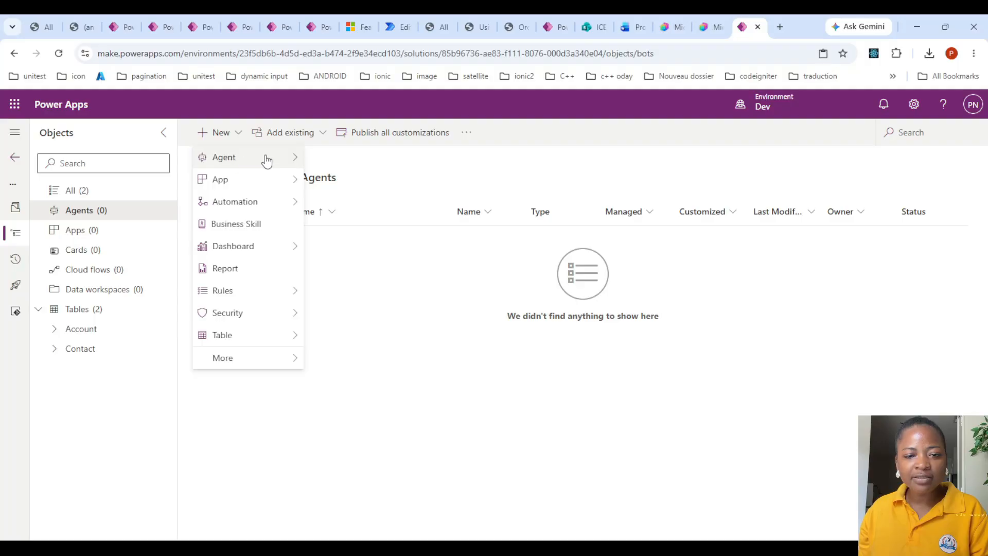
mouse_move(265, 159)
left_click(354, 163)
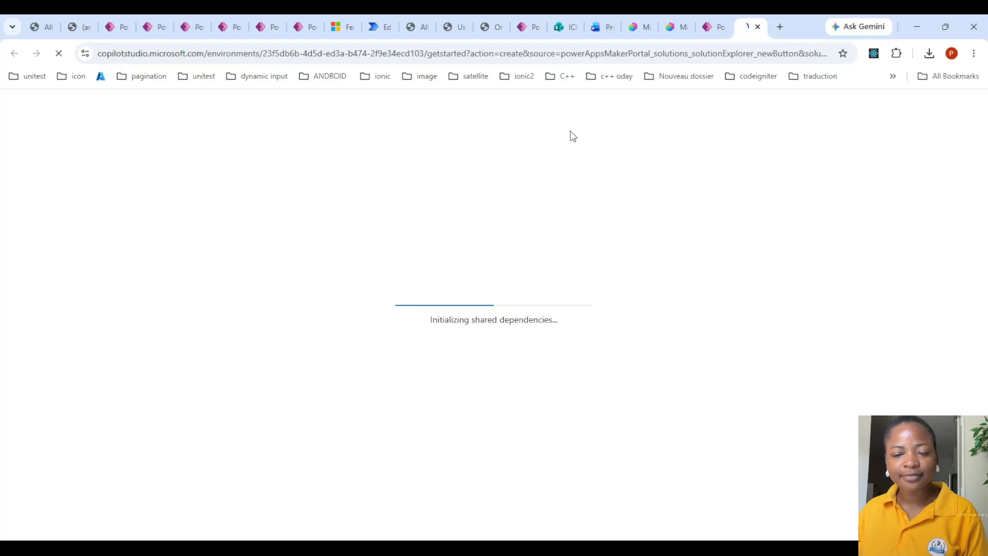
Save the Purchase Requests Inquiries agent in its open Copilot Studio browser tab
left_click(629, 16)
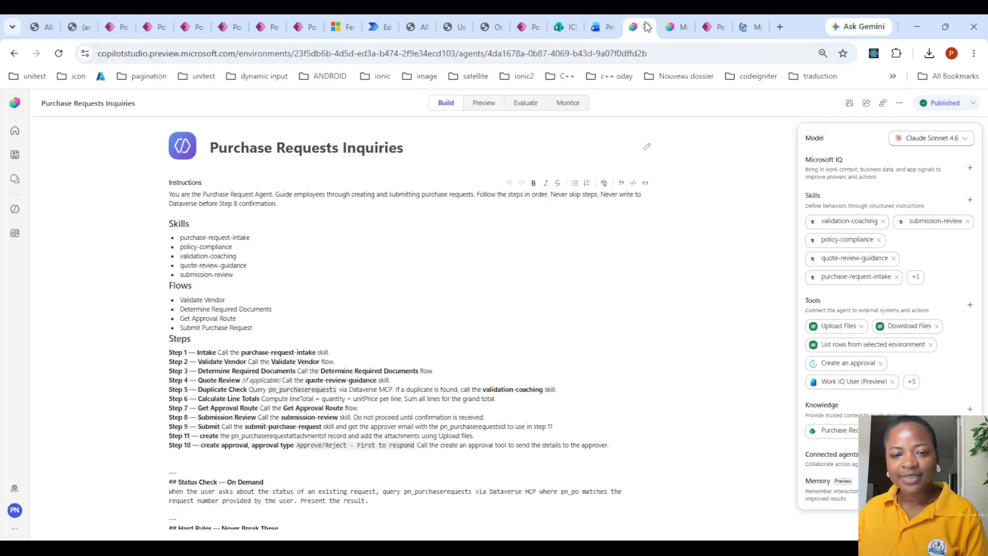
left_click(678, 16)
left_click(649, 19)
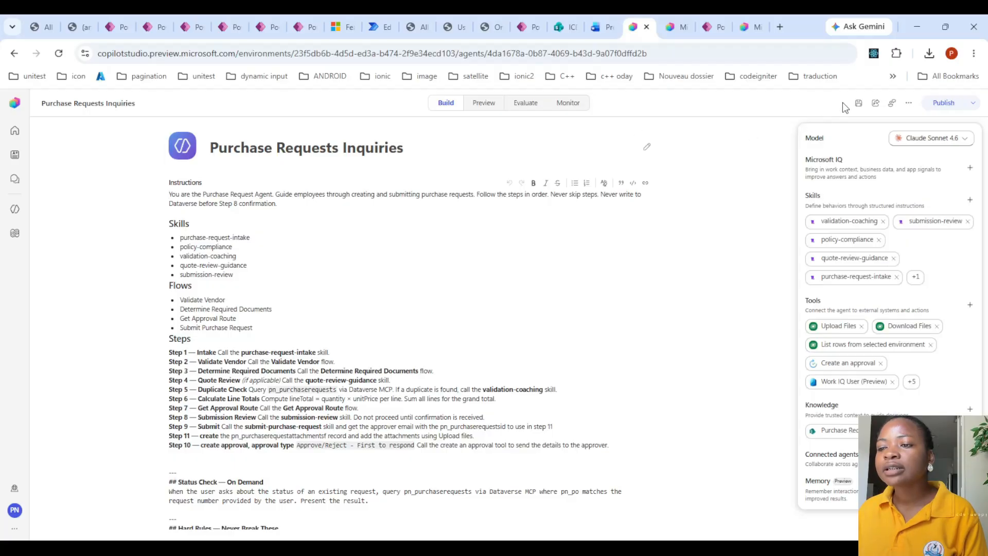
left_click(858, 103)
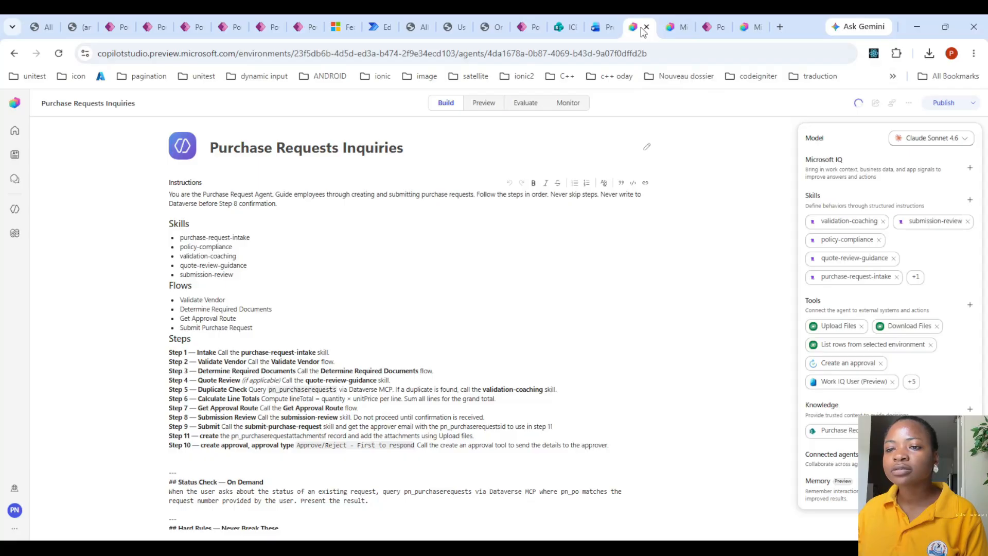
Examine the component specifications for the Sales Data Explorer parent agent and its first connected agent in the Agent Solution Architect answer
left_click(666, 21)
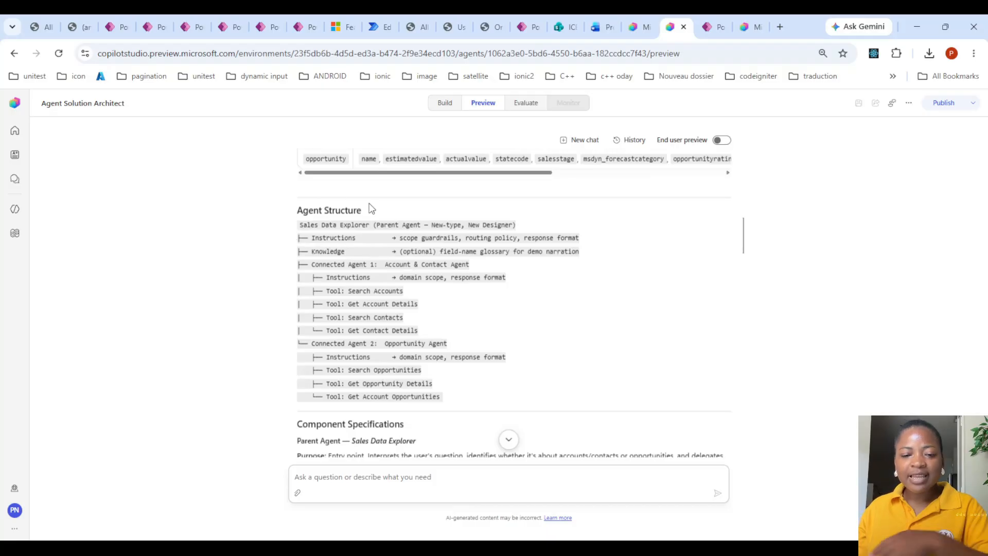
scroll(360, 322, "down", 3)
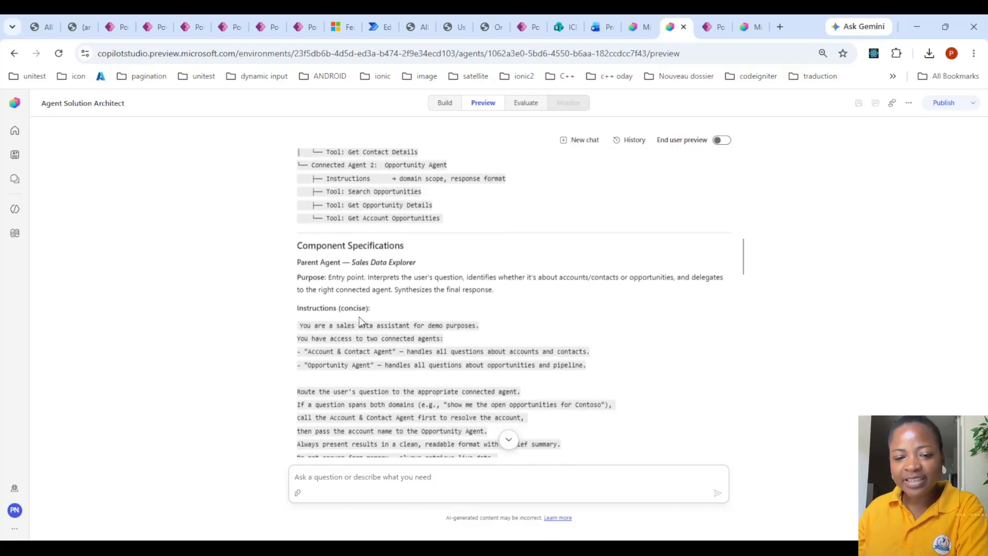
scroll(360, 321, "down", 3)
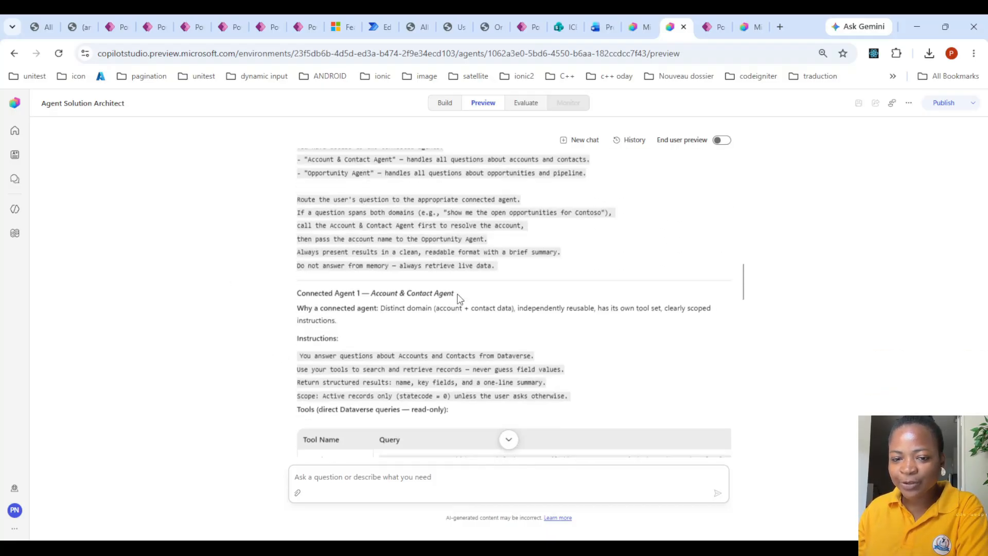
scroll(459, 299, "up", 2)
scroll(459, 296, "up", 1)
scroll(458, 293, "down", 1)
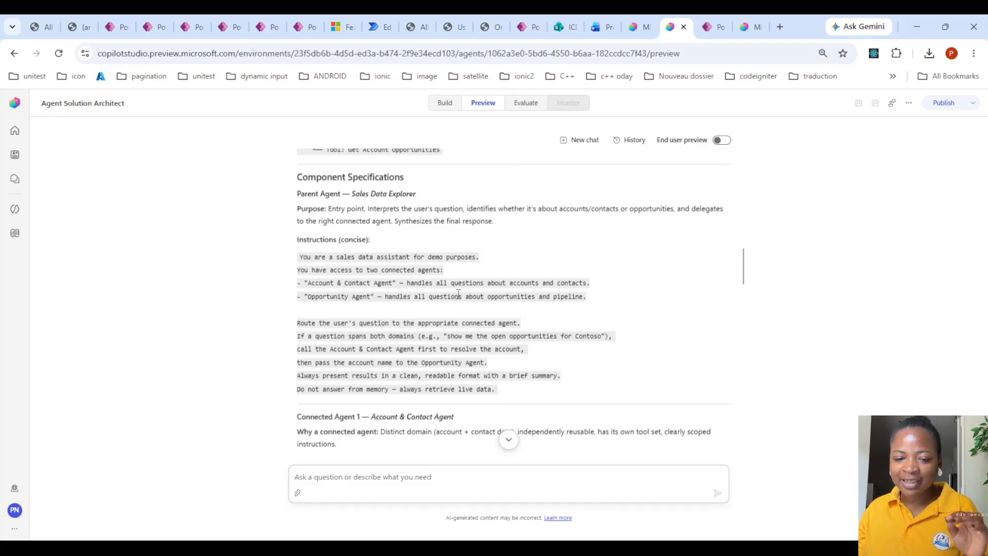
scroll(458, 293, "down", 3)
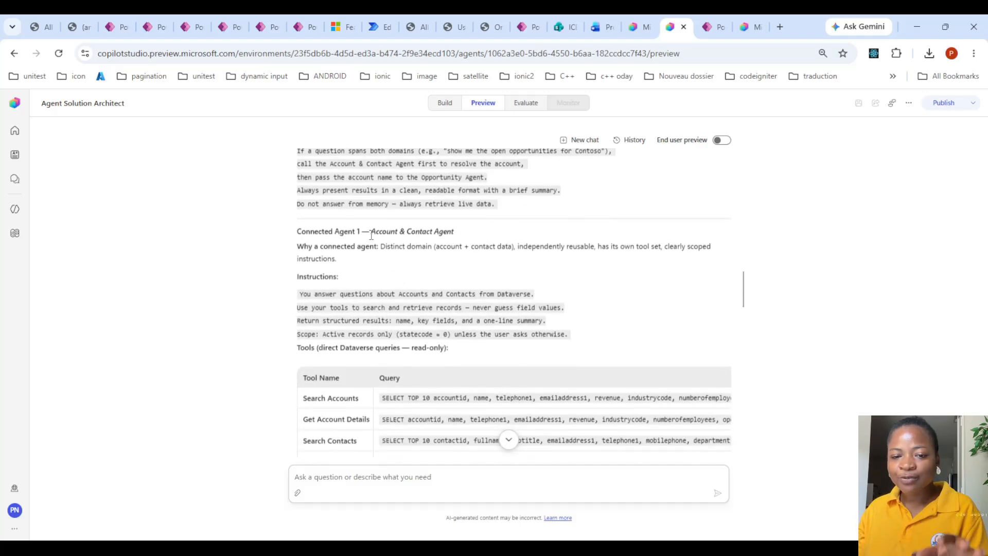
Create a new Copilot Studio agent and name it "Account & Contact Agent", copying the name from the architecture answer
left_click_drag(371, 235, 510, 231)
key("ctrl+c")
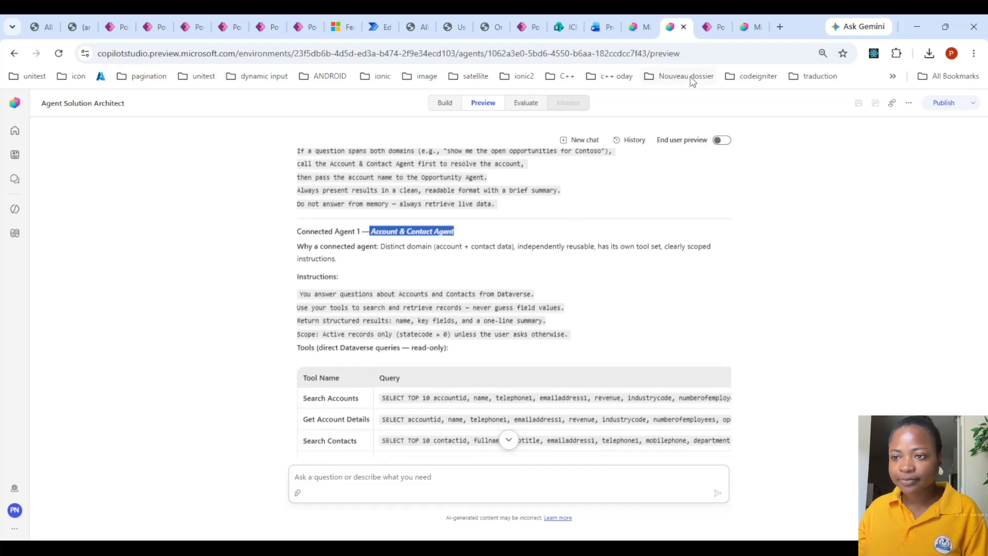
left_click(744, 23)
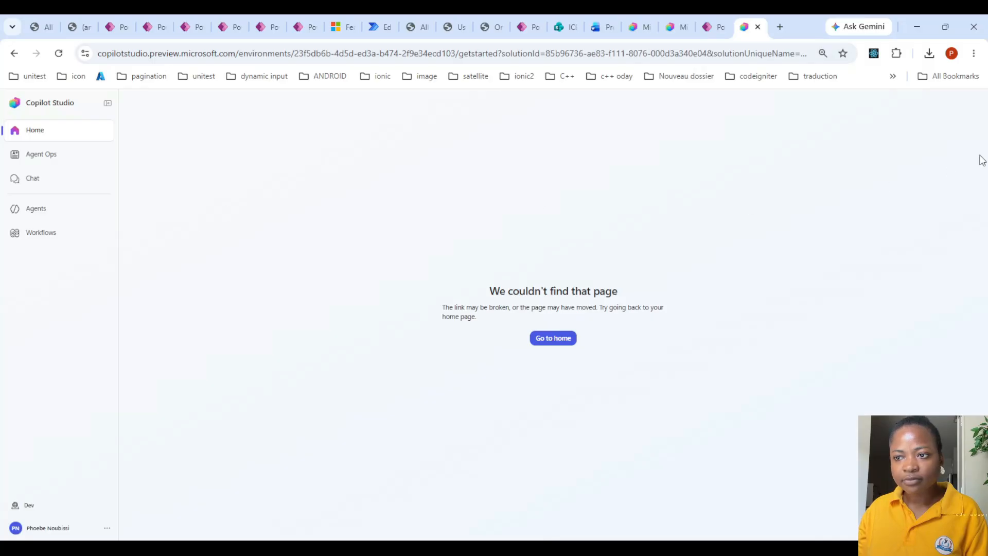
left_click(80, 210)
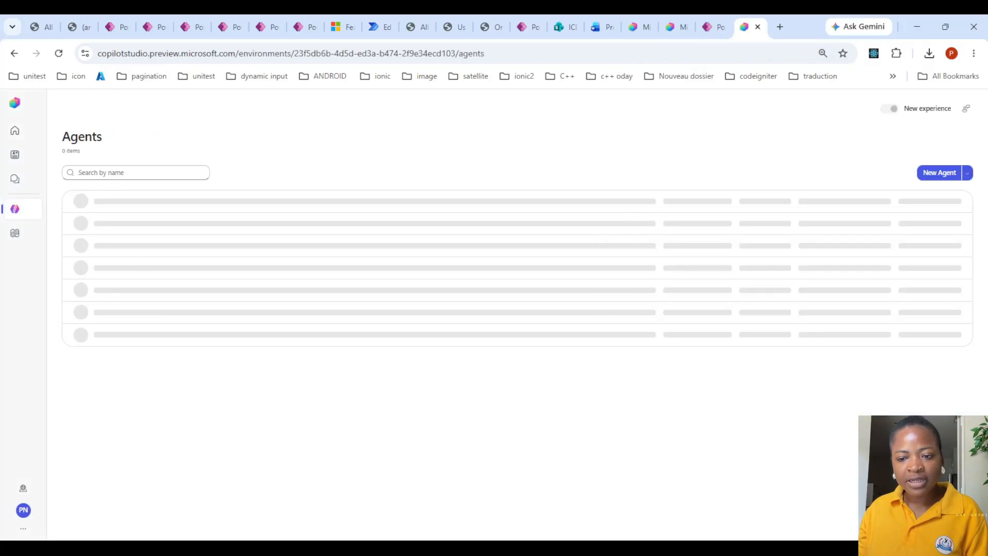
left_click(922, 178)
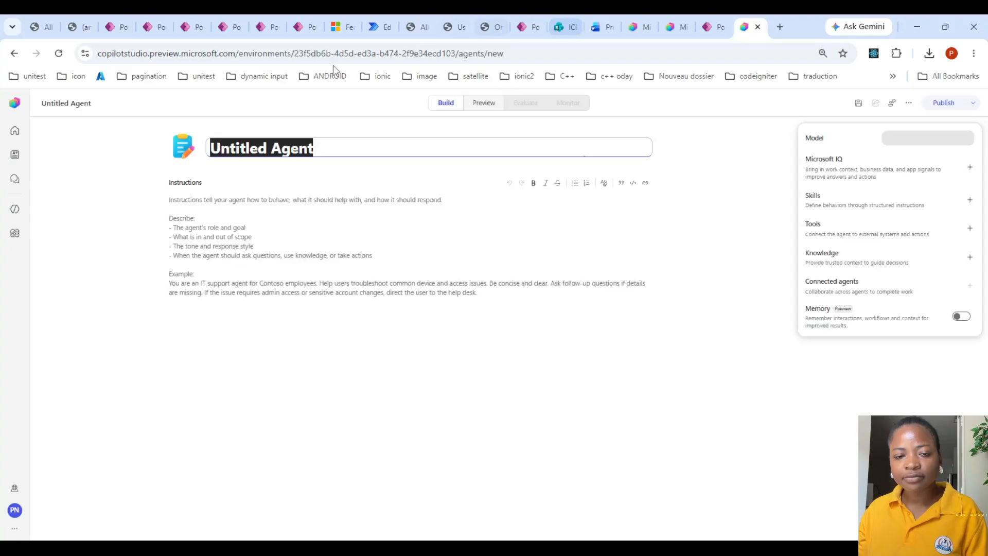
key("ctrl+v")
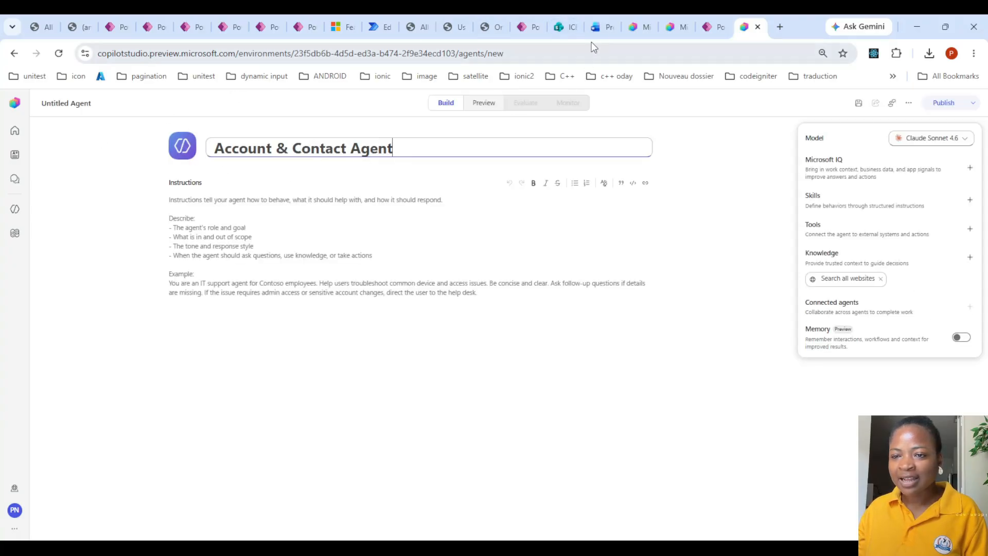
Copy the Connected Agent 1 instructions from the architecture answer into the Account & Contact Agent's instructions
left_click(713, 26)
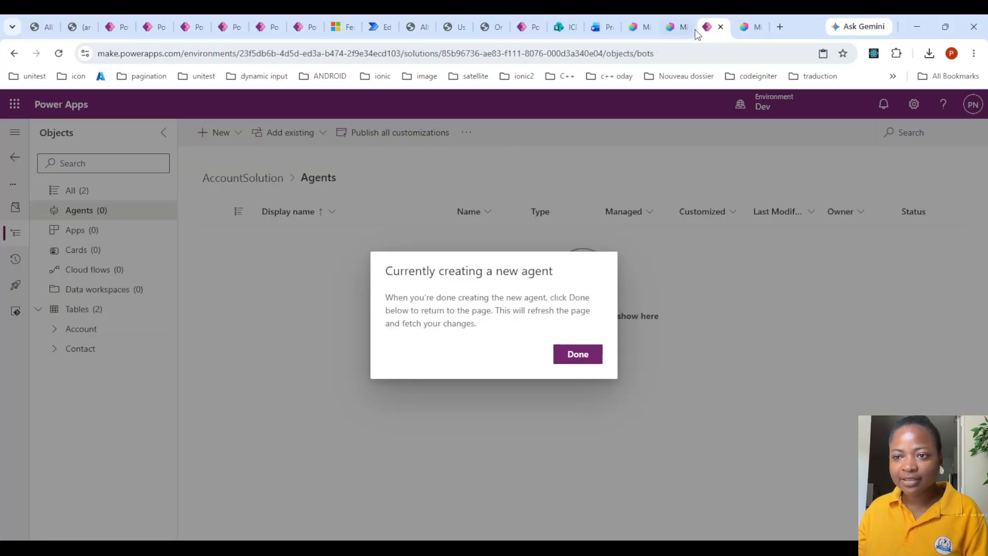
left_click_drag(672, 21, 704, 29)
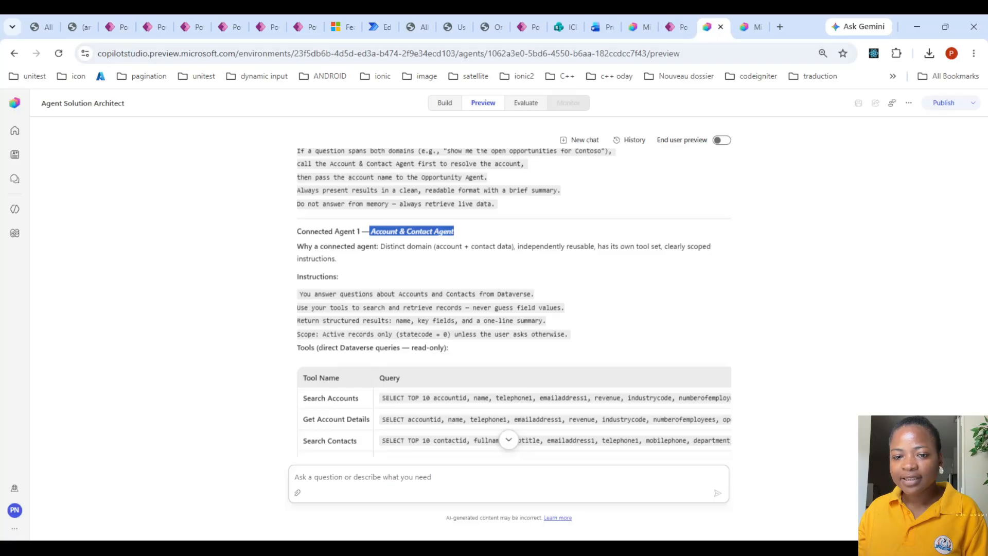
left_click(362, 244)
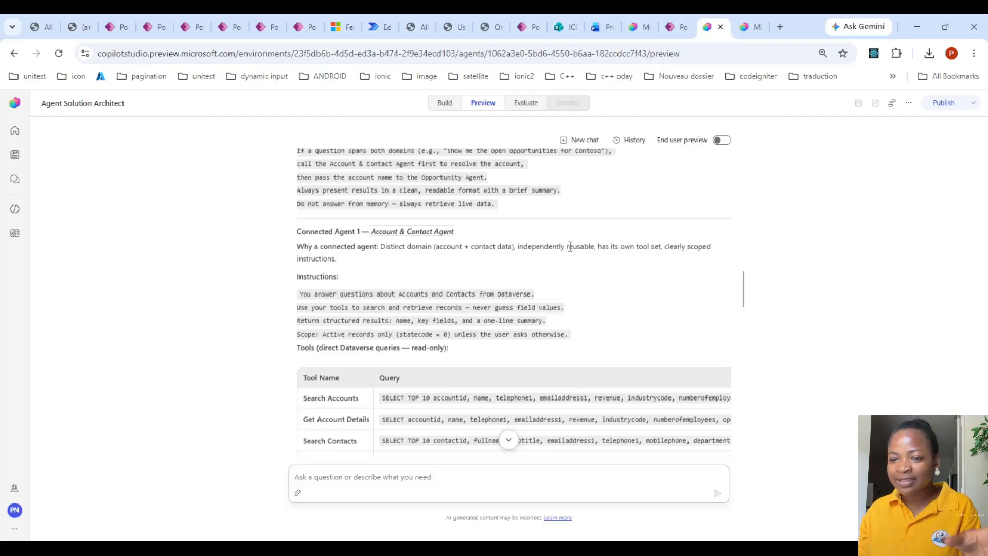
left_click_drag(300, 294, 606, 341)
key("ctrl+c")
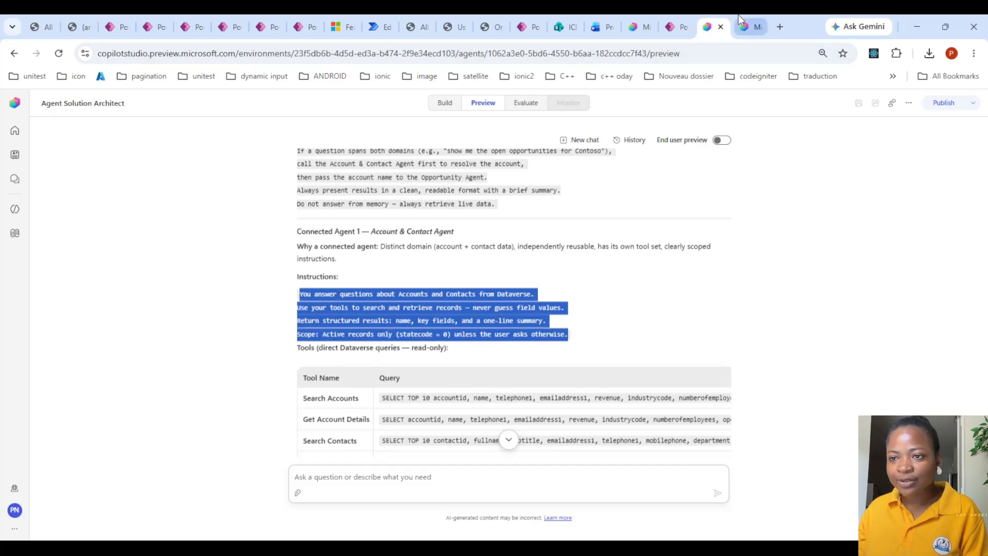
key("ctrl+Tab")
left_click(346, 295)
key("ctrl+v")
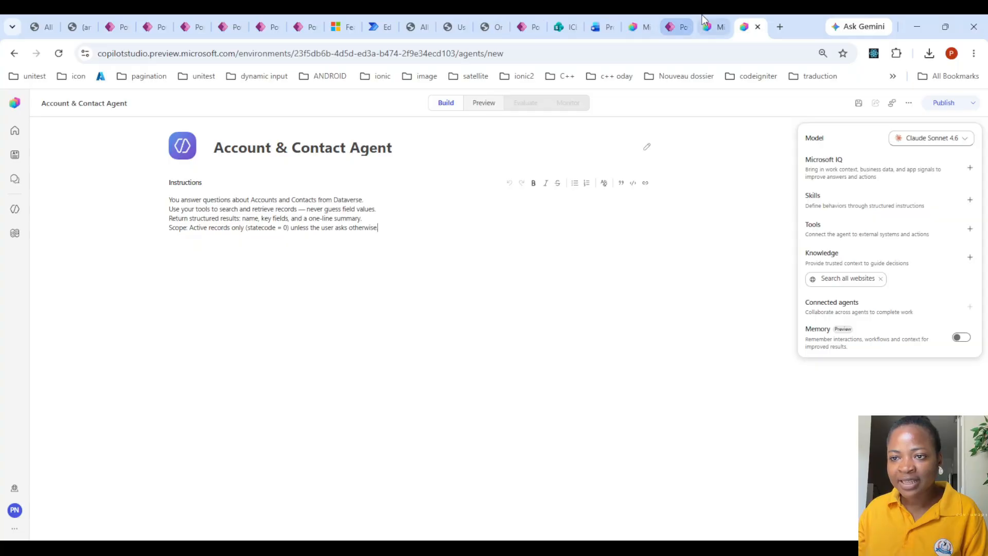
Add the Microsoft Dataverse action "List rows from selected environment" to the agent's tools twice
left_click(970, 229)
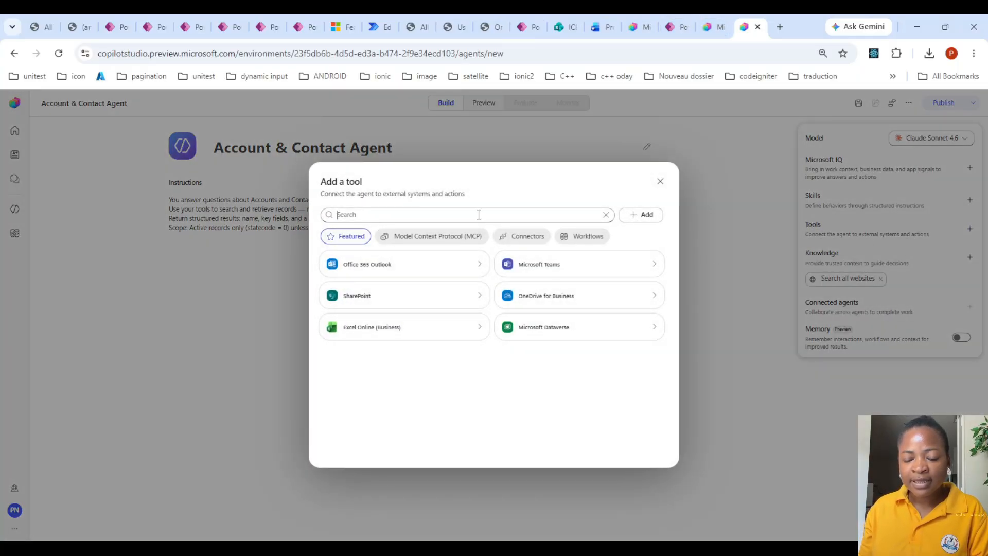
left_click(555, 335)
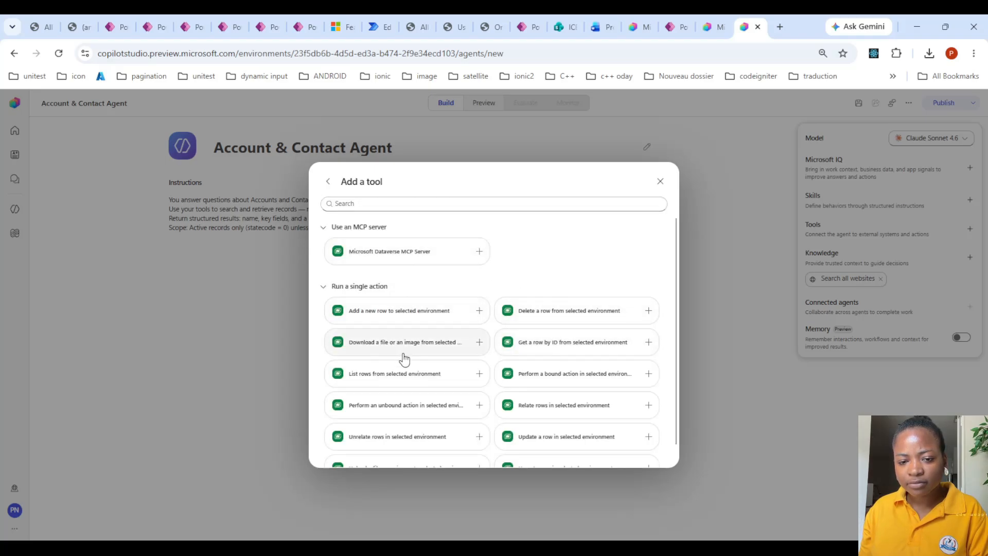
left_click(425, 379)
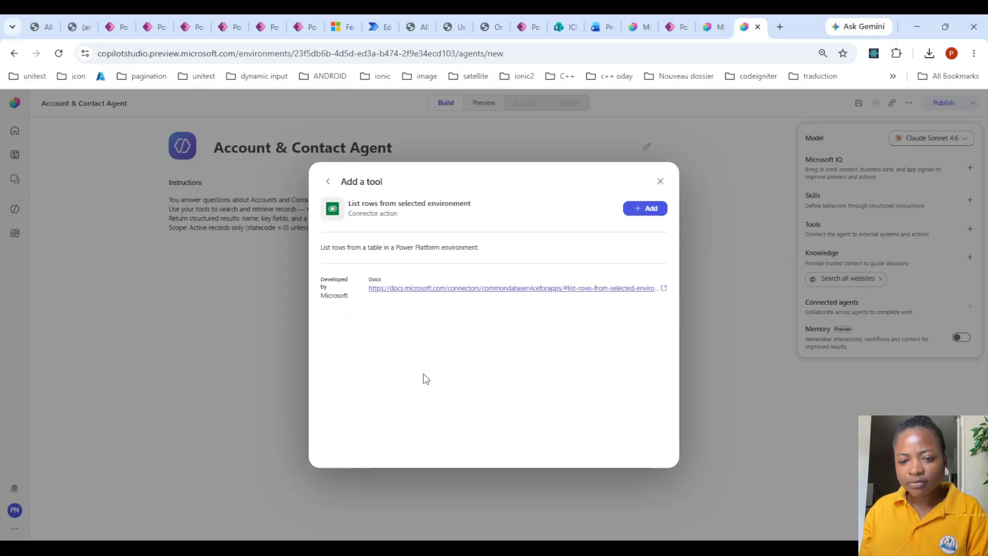
left_click(650, 209)
left_click(969, 229)
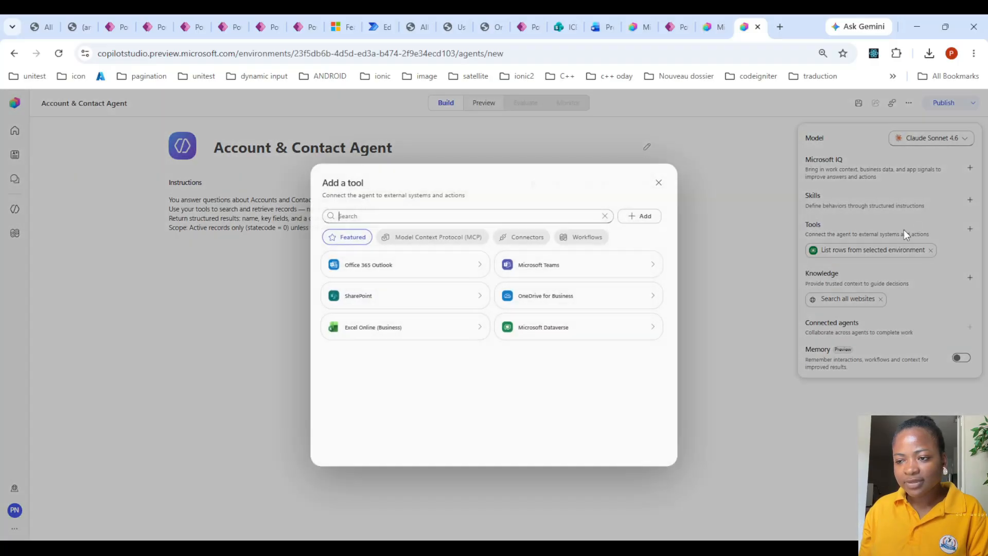
left_click(545, 328)
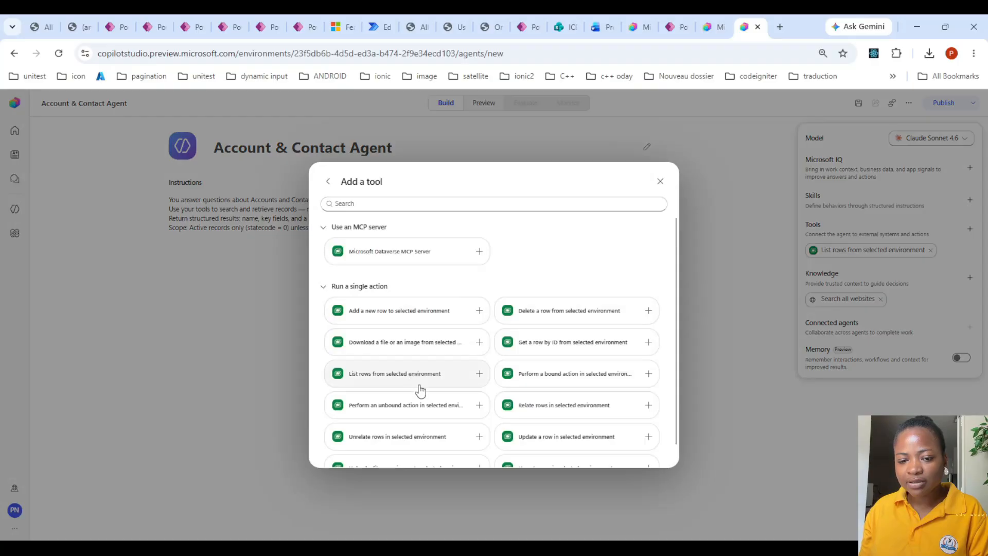
left_click(438, 379)
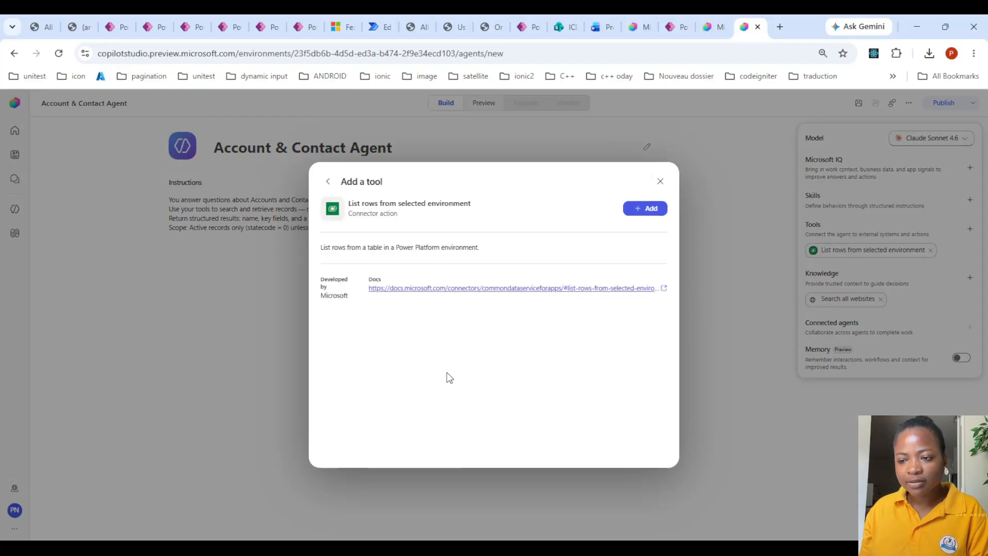
left_click(653, 209)
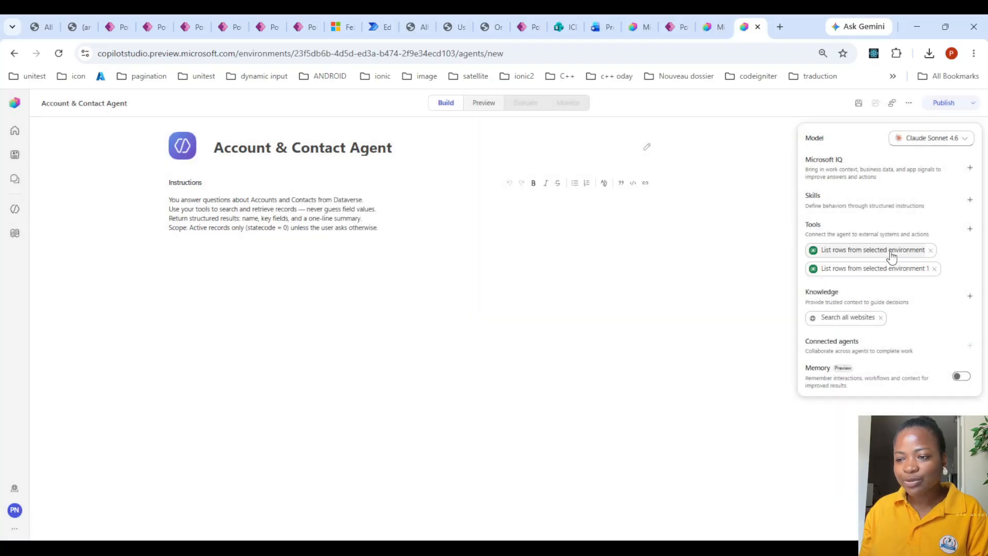
Rename the first List rows tool "LookuP Account" and set its description to "search account table"
left_click(892, 256)
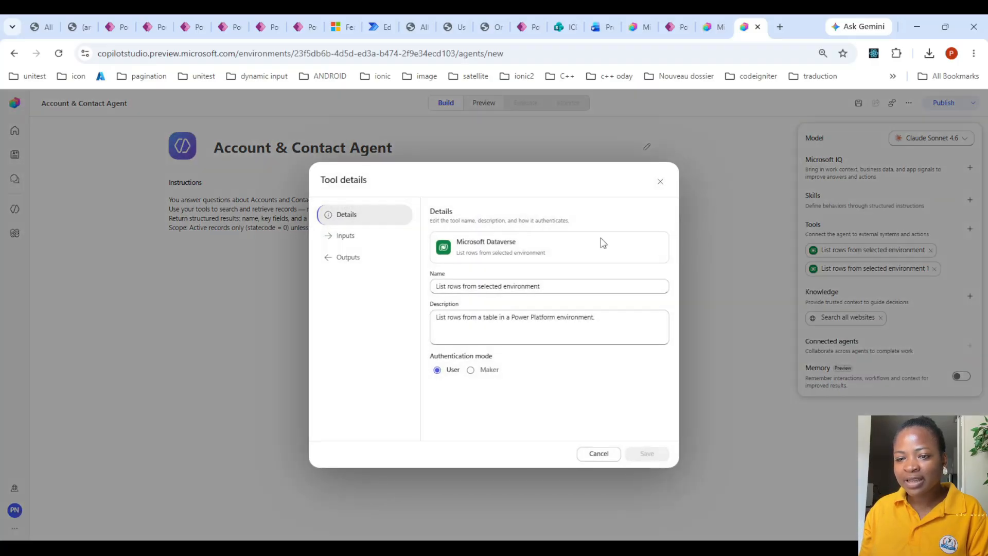
triple_click(577, 280)
type("L")
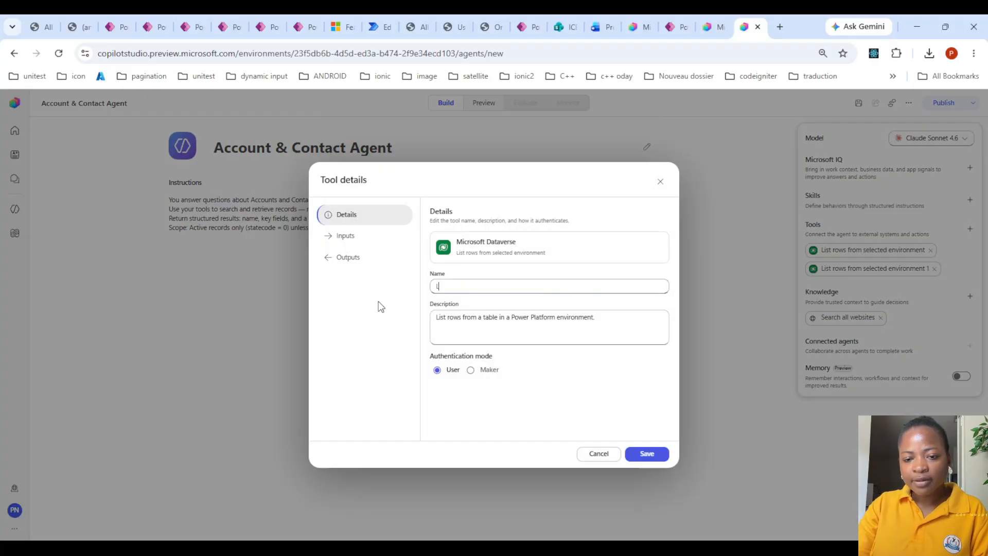
type("ookuP ")
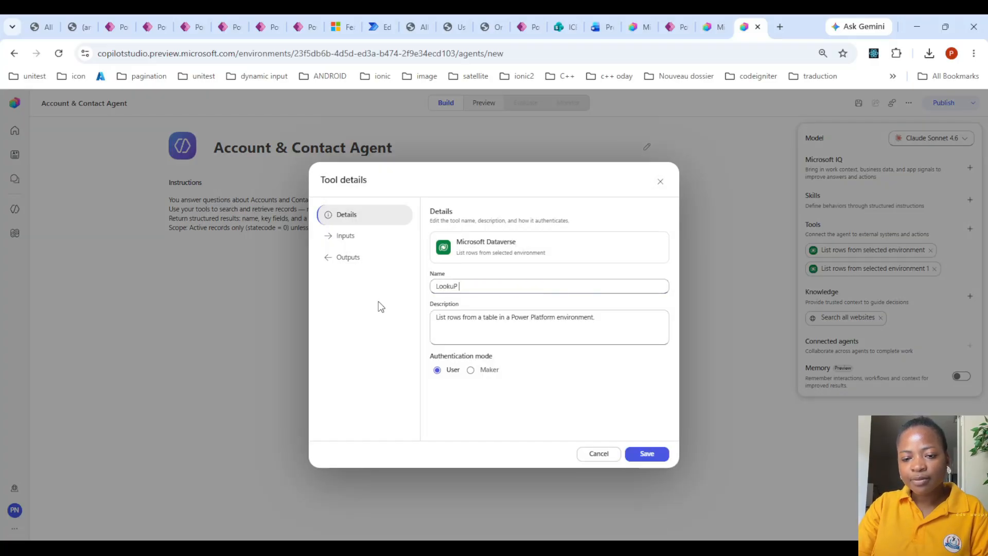
type("Account")
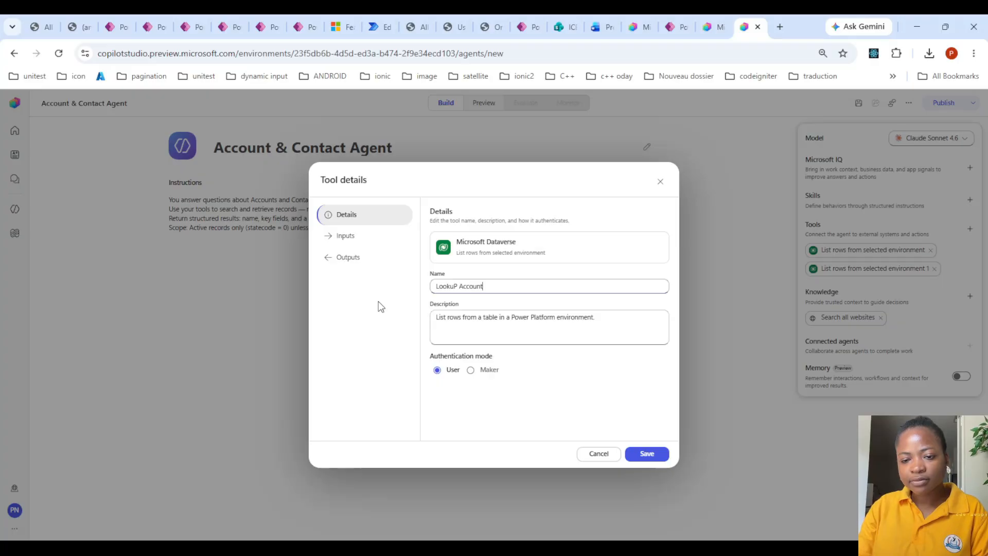
left_click_drag(603, 320, 423, 321)
type("s")
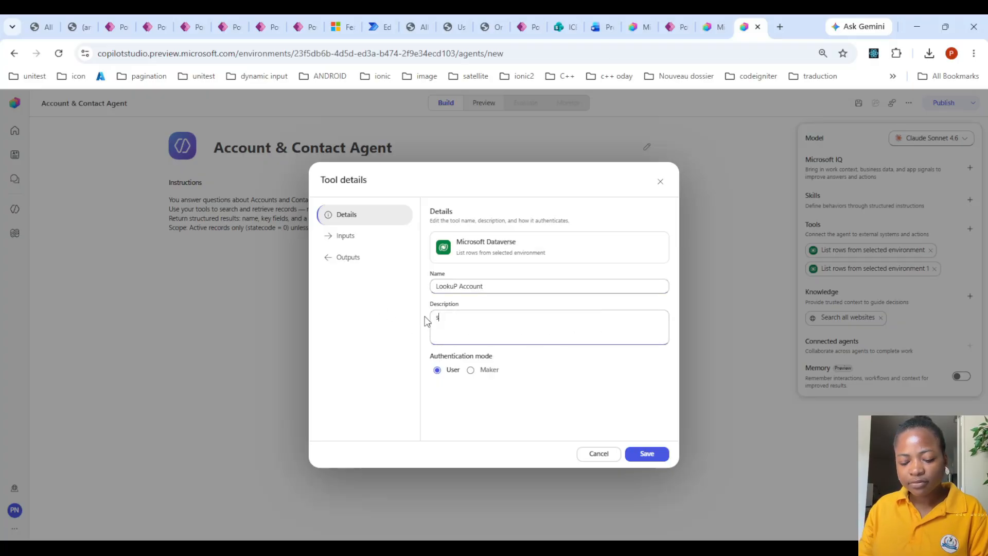
type("earch account table")
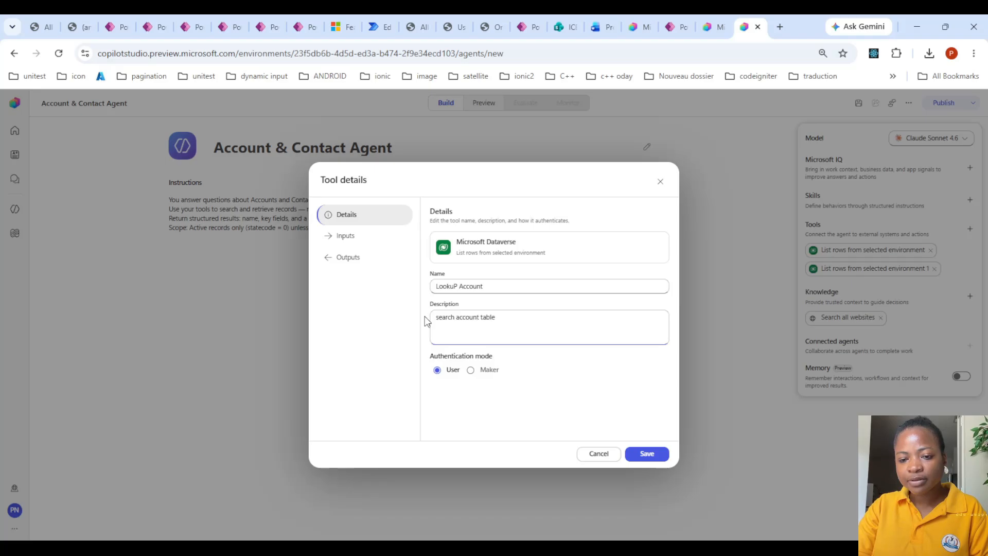
Fill the LookuP Account tool's Environment input with a fixed value from a new variable named "environment" set to Dev
left_click(368, 236)
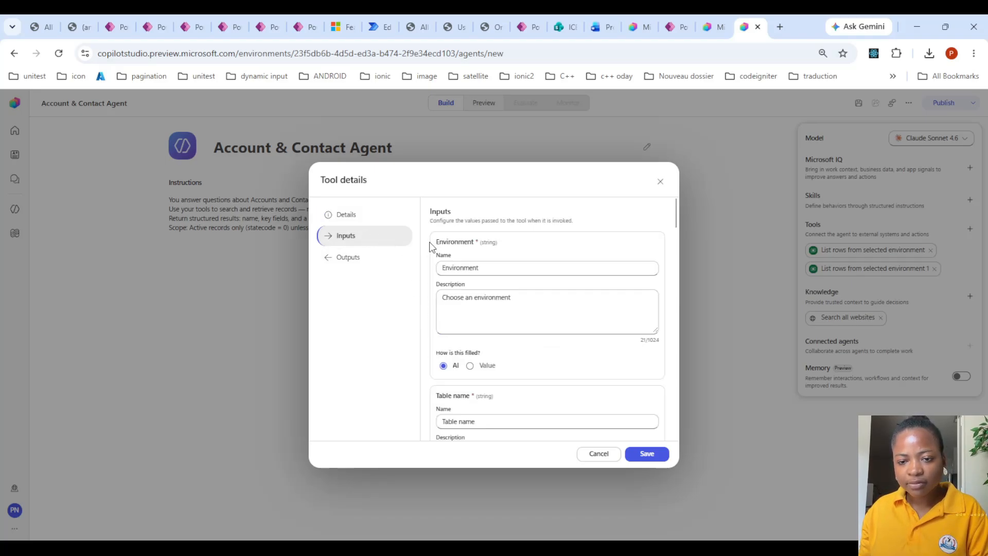
left_click(470, 366)
scroll(531, 336, "down", 2)
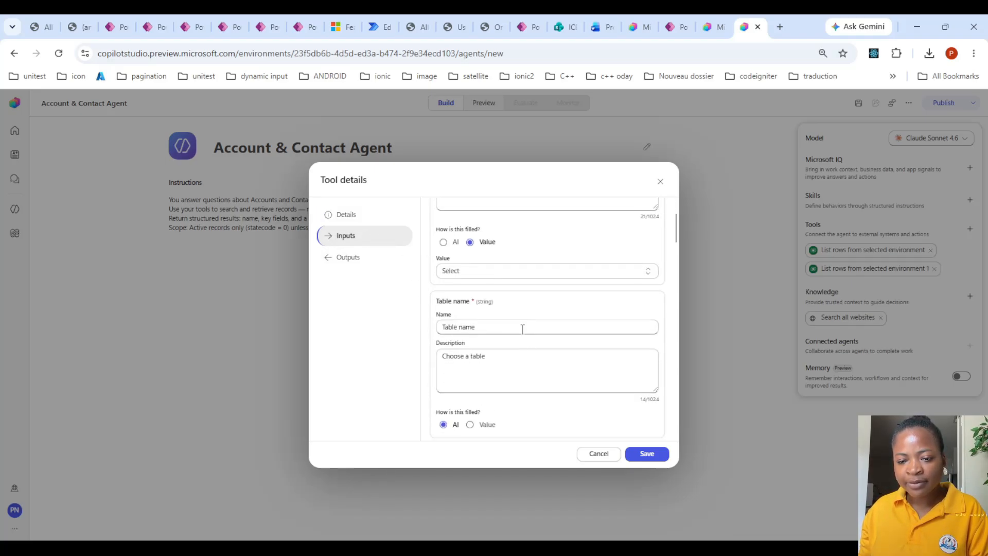
left_click(510, 272)
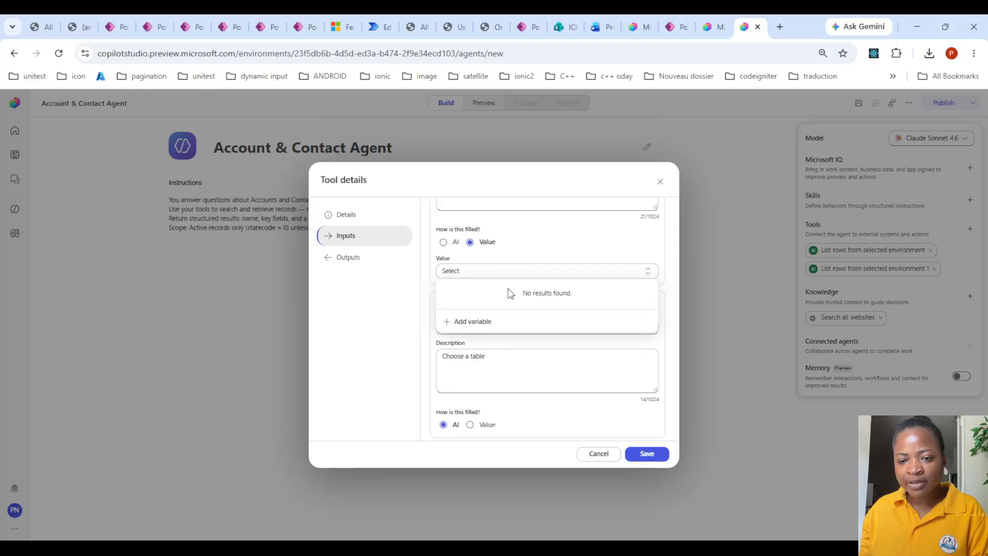
left_click(474, 322)
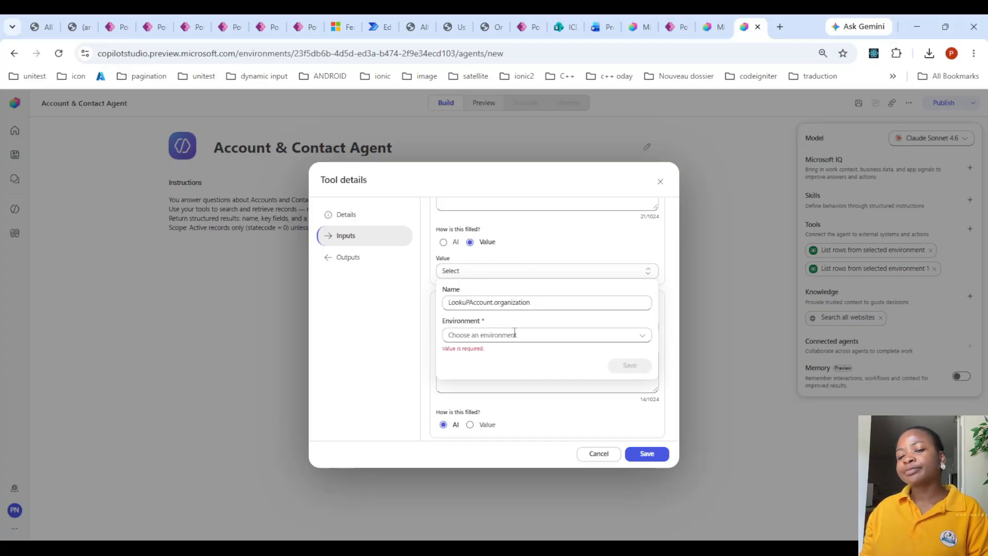
left_click(515, 334)
left_click(481, 385)
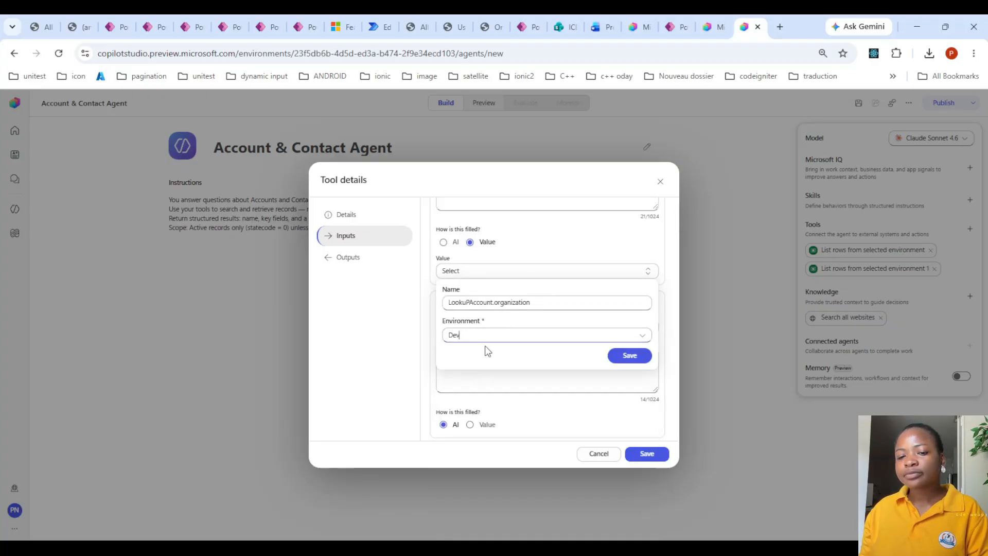
left_click(522, 302)
left_click_drag(530, 303, 446, 299)
type("environment")
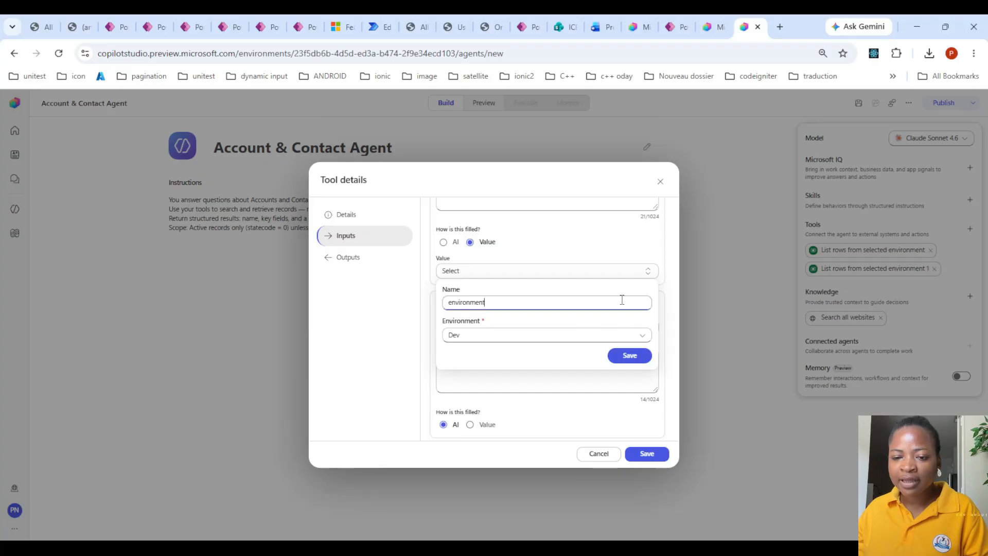
left_click(629, 356)
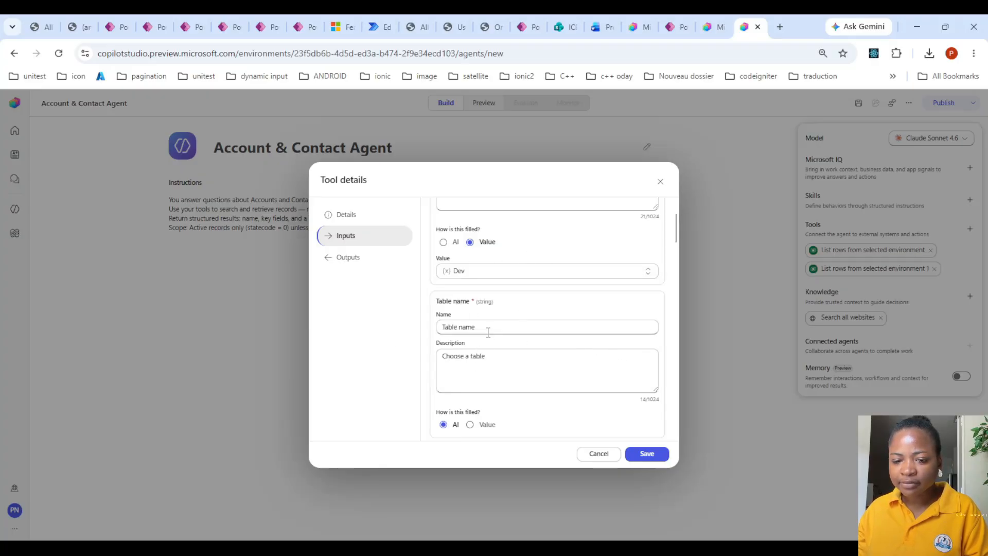
Fill the Table name input with a new variable named "table" set to Accounts, and save the LookuP Account tool
left_click(470, 425)
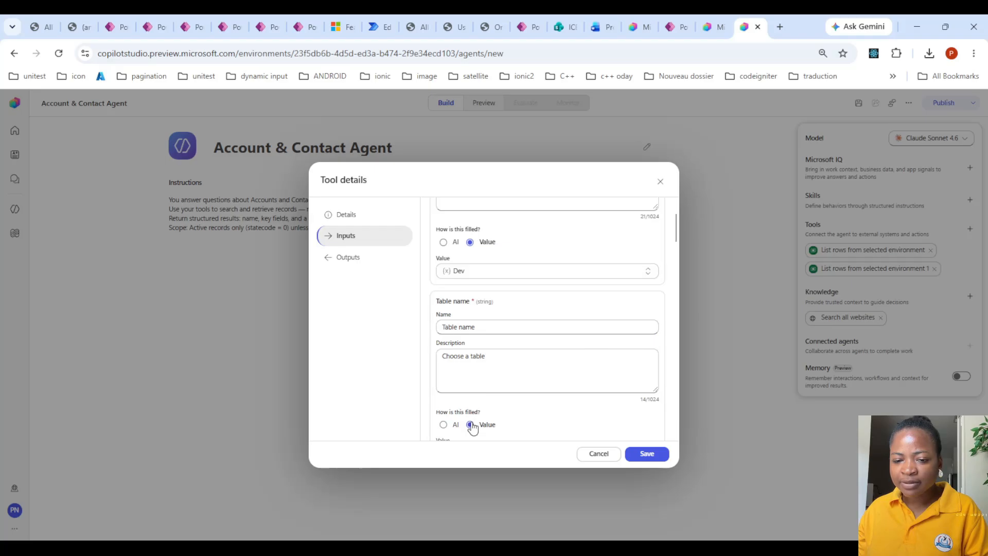
scroll(484, 371, "down", 2)
left_click(469, 333)
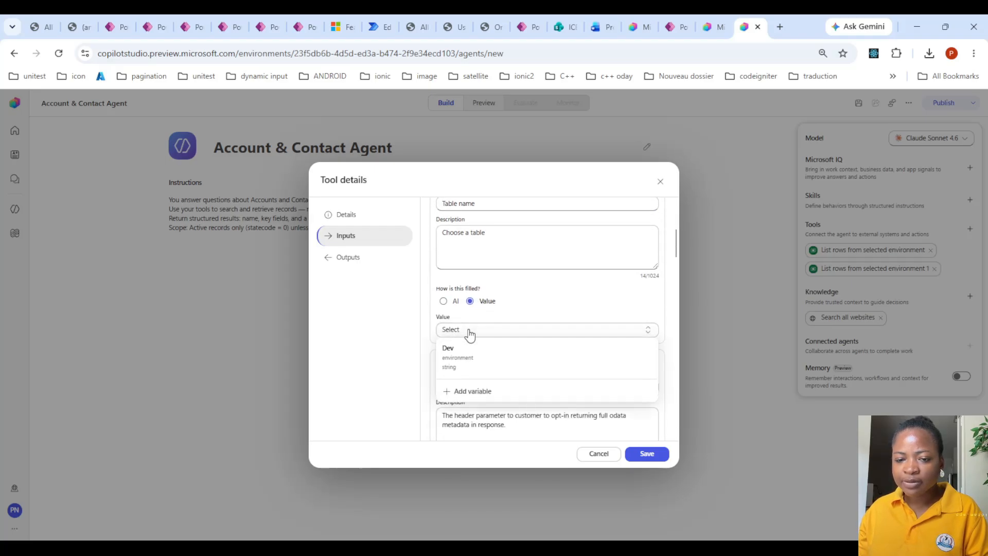
left_click(472, 392)
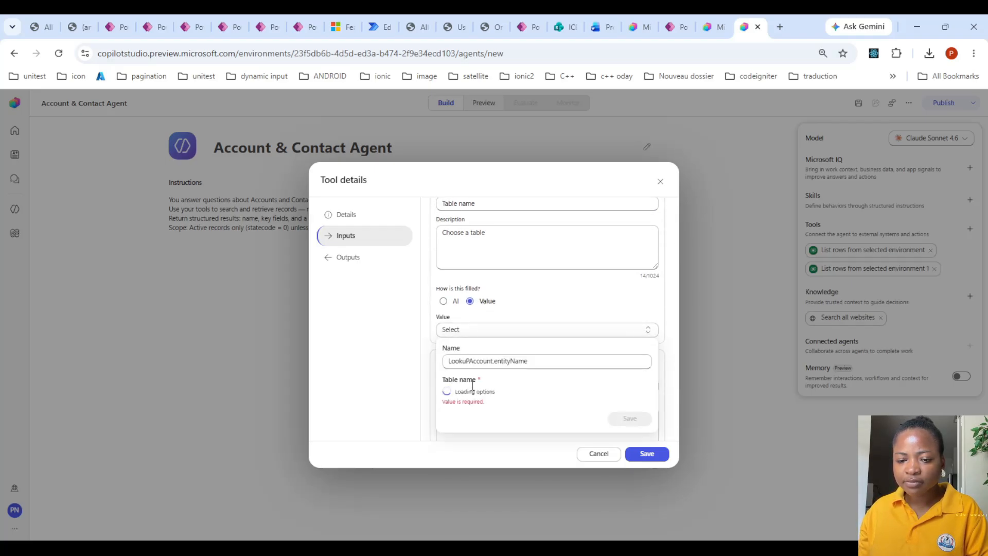
left_click(524, 361)
left_click_drag(523, 362, 446, 359)
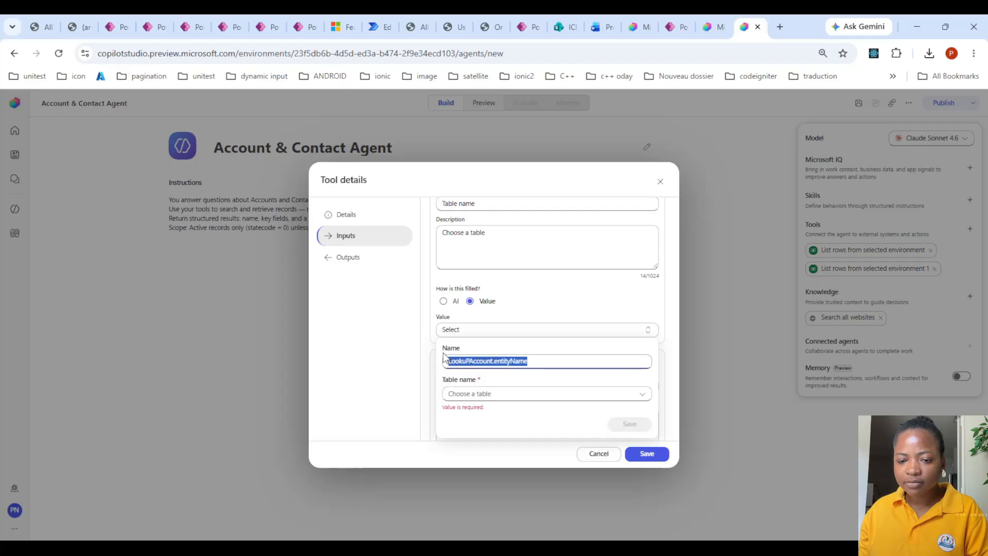
type("Table")
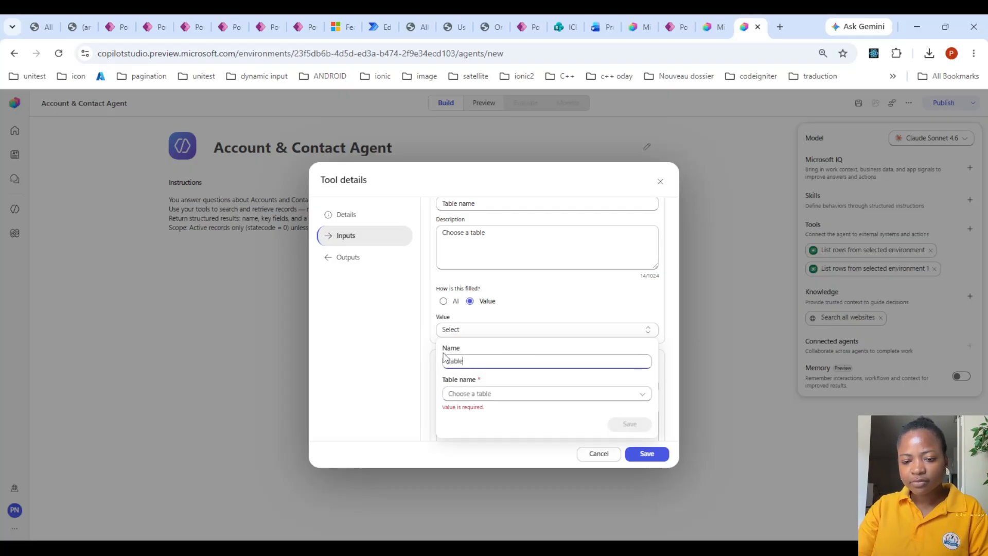
left_click(467, 393)
type("acc")
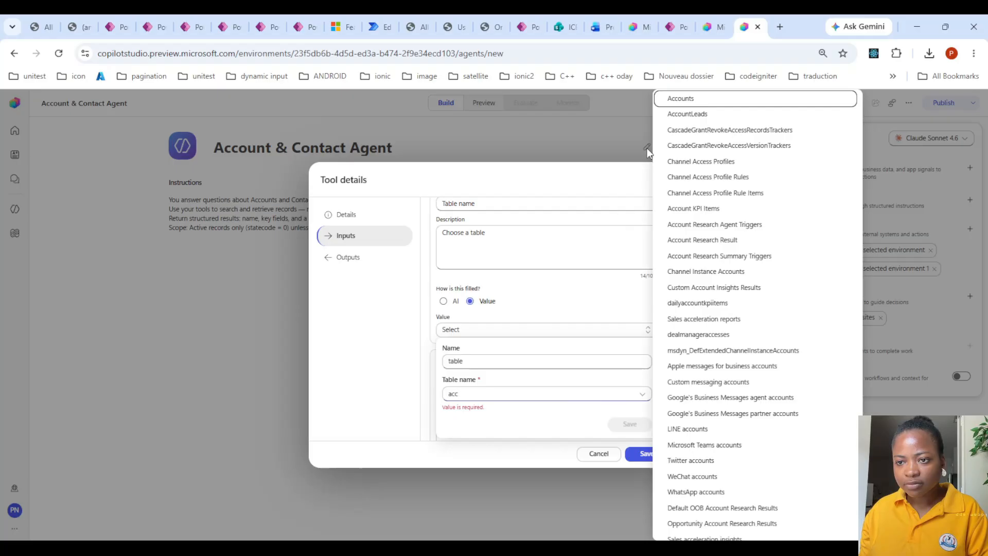
left_click(680, 103)
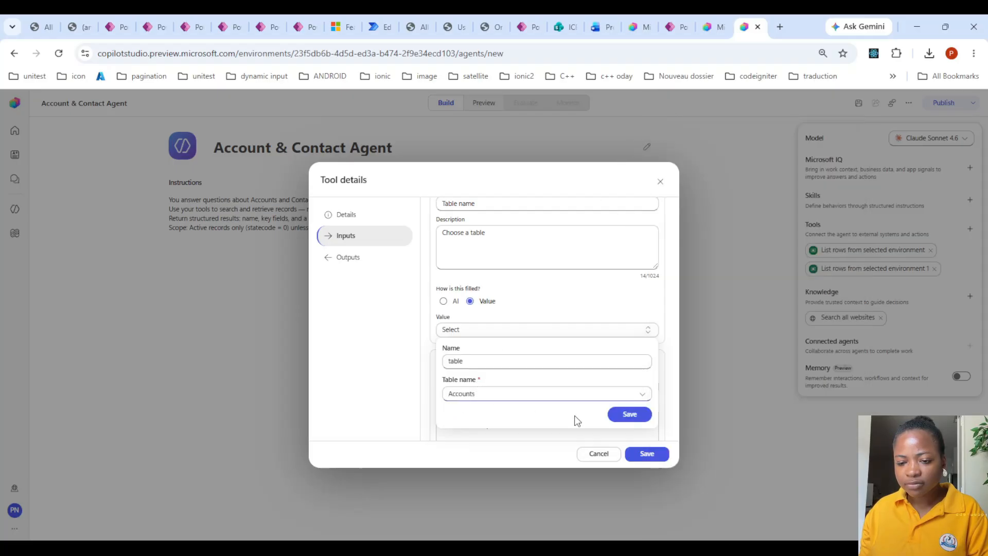
left_click(630, 424)
scroll(642, 361, "down", 1)
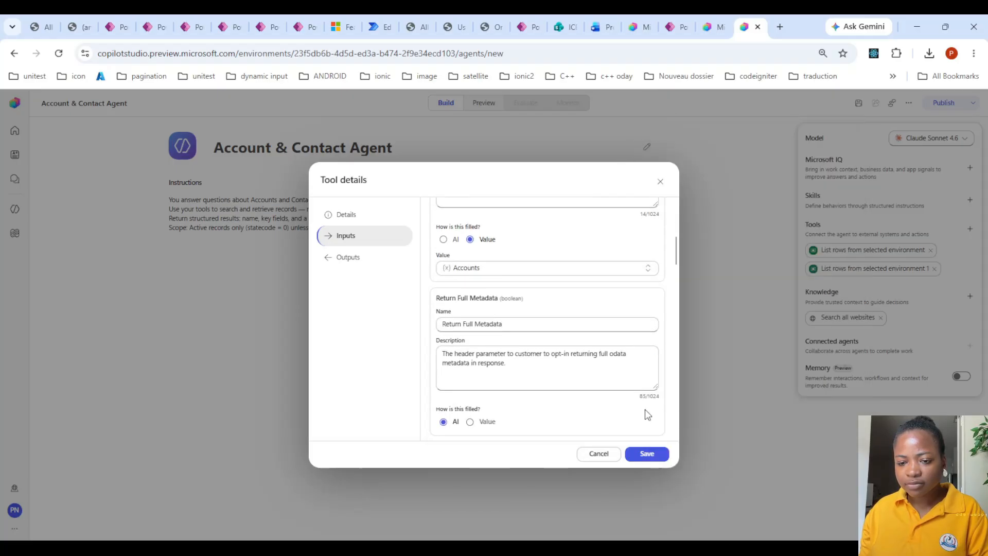
left_click(655, 453)
Rename the second List rows tool "Lookup Contact"
left_click(895, 268)
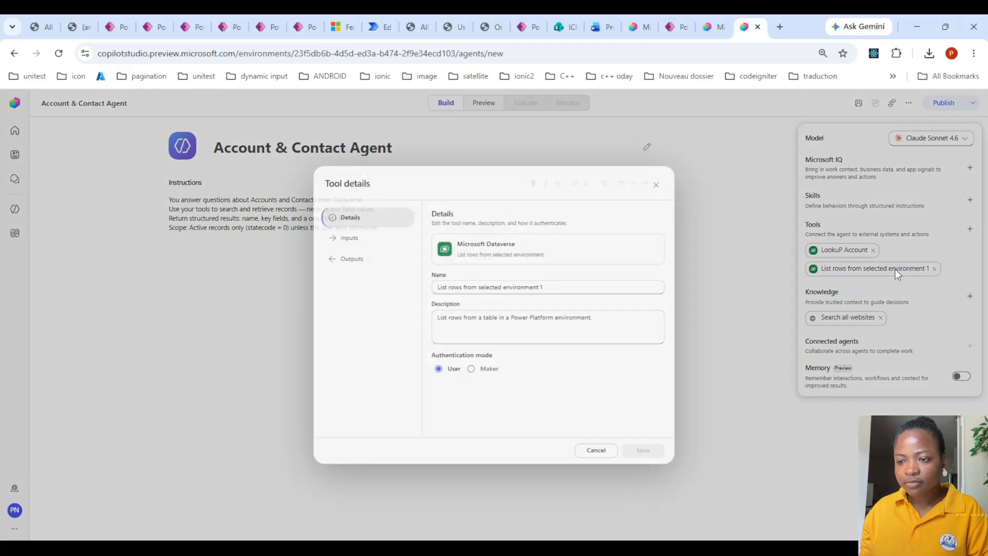
left_click_drag(556, 287, 395, 285)
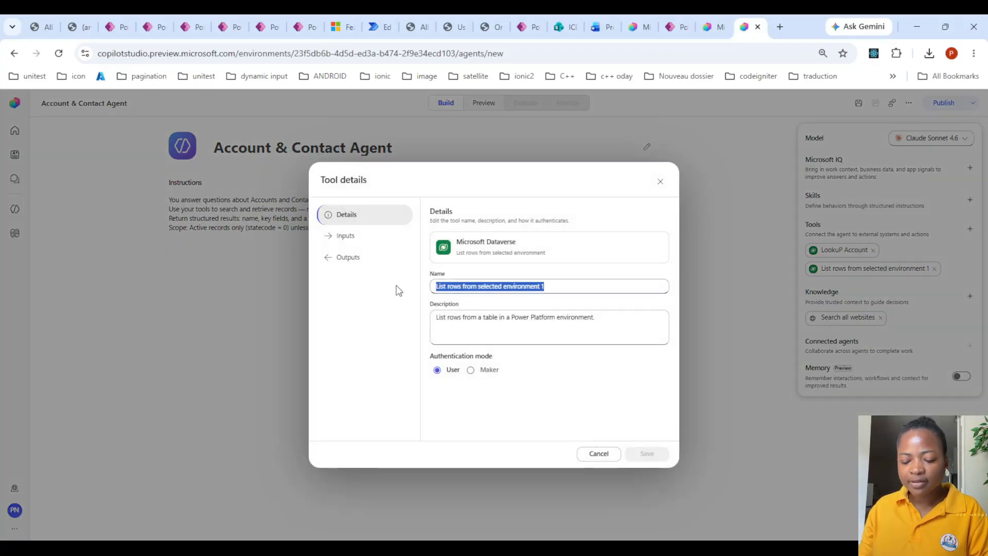
type("Lookup ")
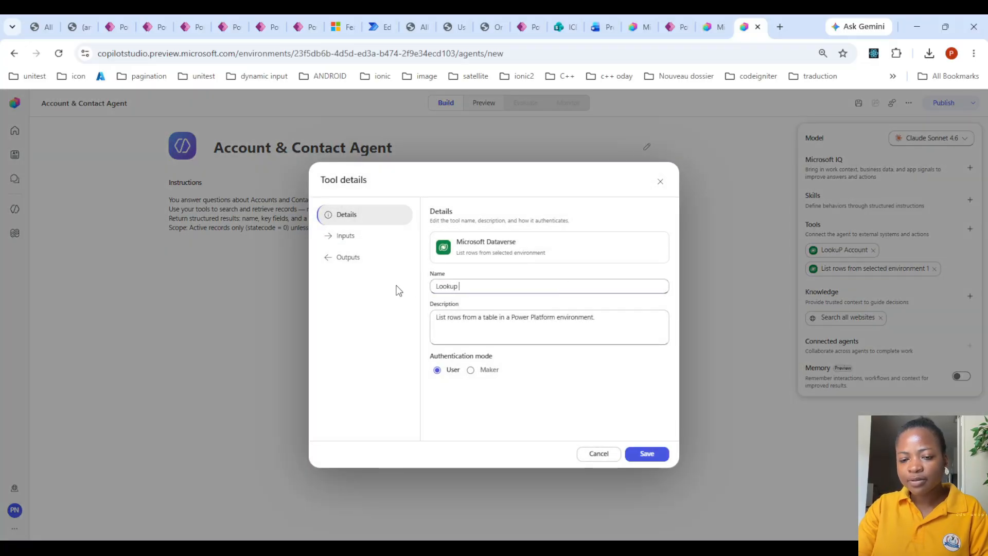
type("Contact")
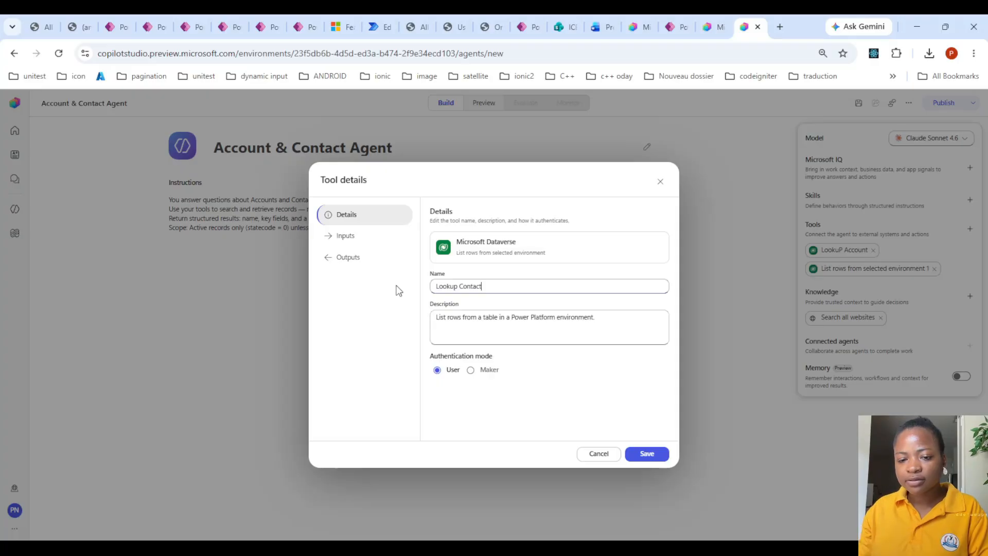
Fill the Lookup Contact tool's Environment input with a fixed value, using the existing Dev variable
left_click(347, 237)
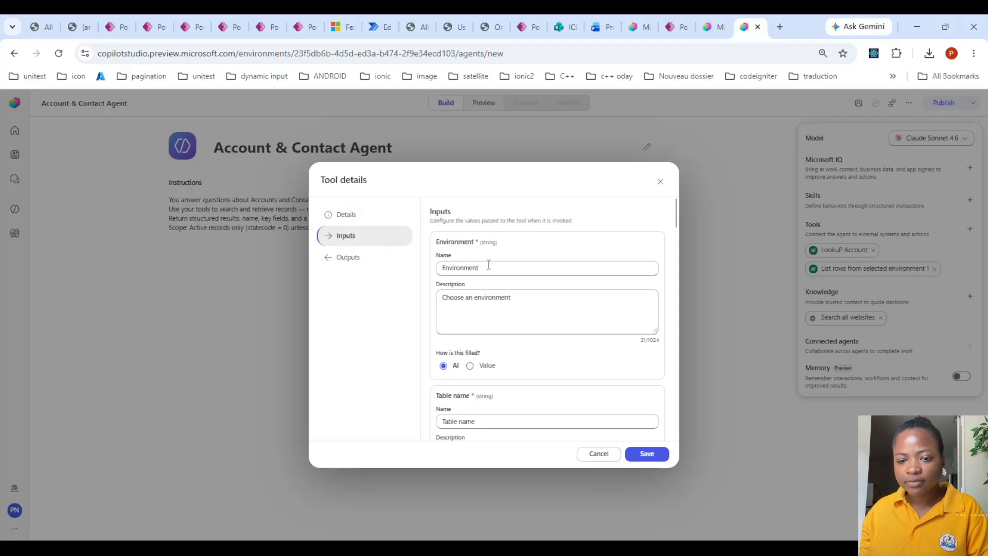
left_click(470, 366)
left_click(488, 395)
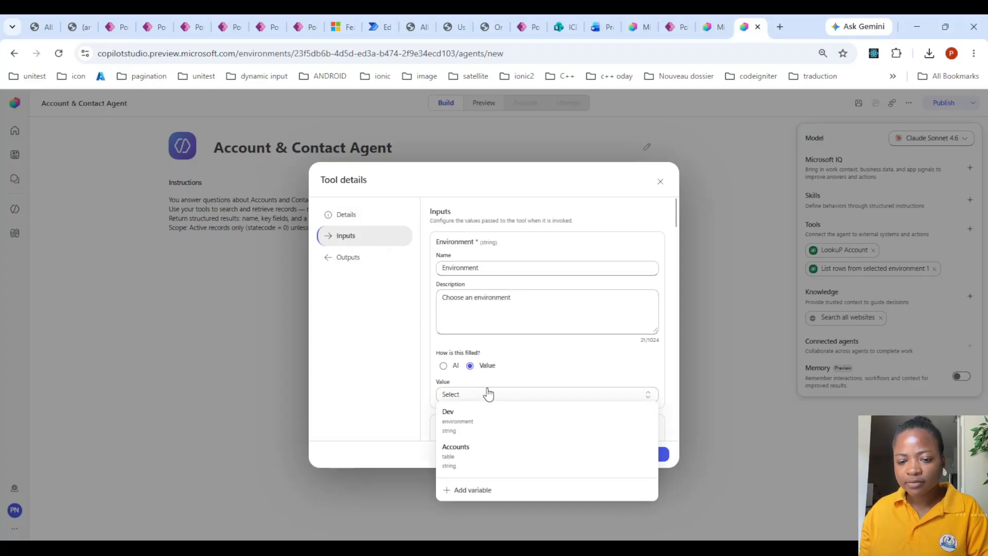
left_click(480, 413)
Switch the Lookup Contact tool's Table name input to a fixed value and start a new variable named "Contact" for it
scroll(512, 324, "down", 3)
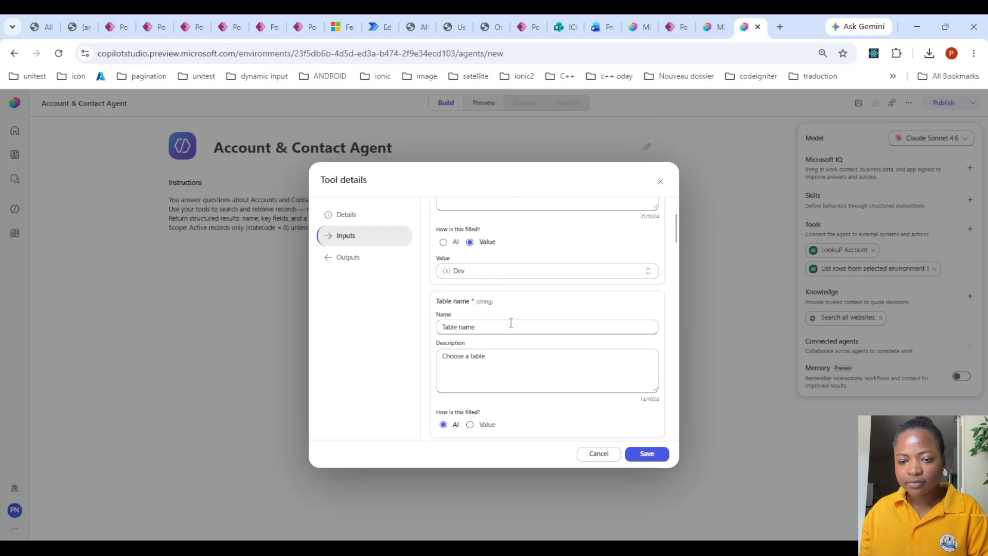
left_click(471, 425)
scroll(514, 342, "down", 3)
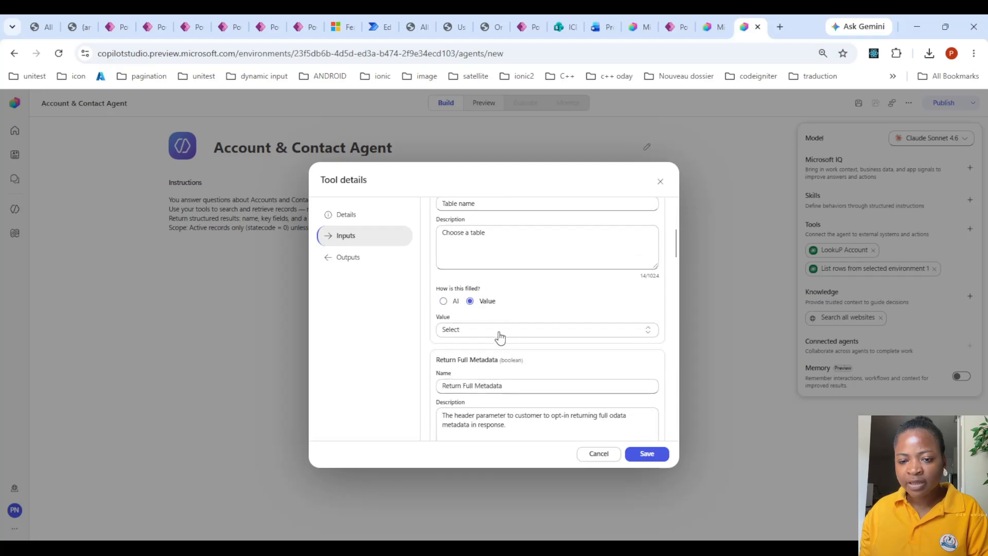
left_click(496, 332)
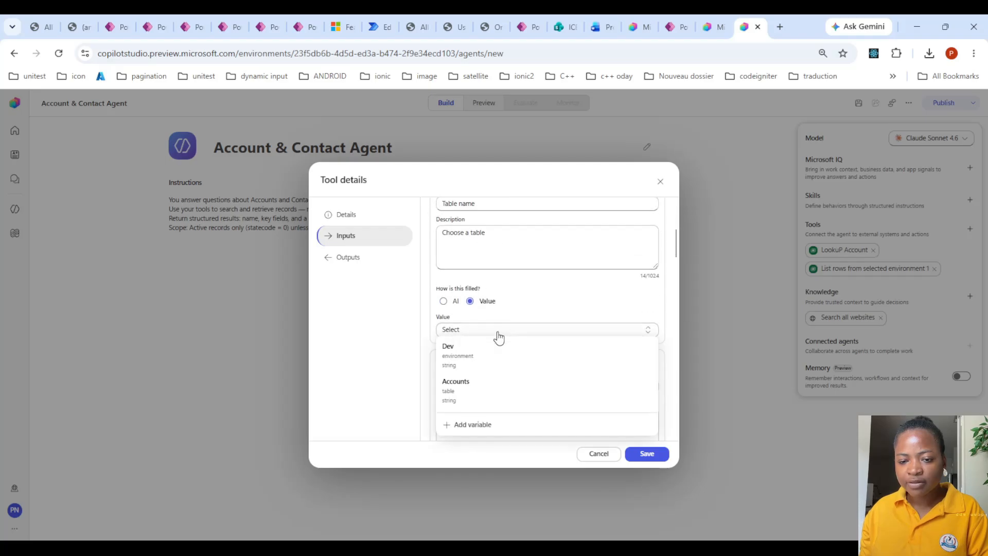
left_click(482, 431)
left_click(565, 359)
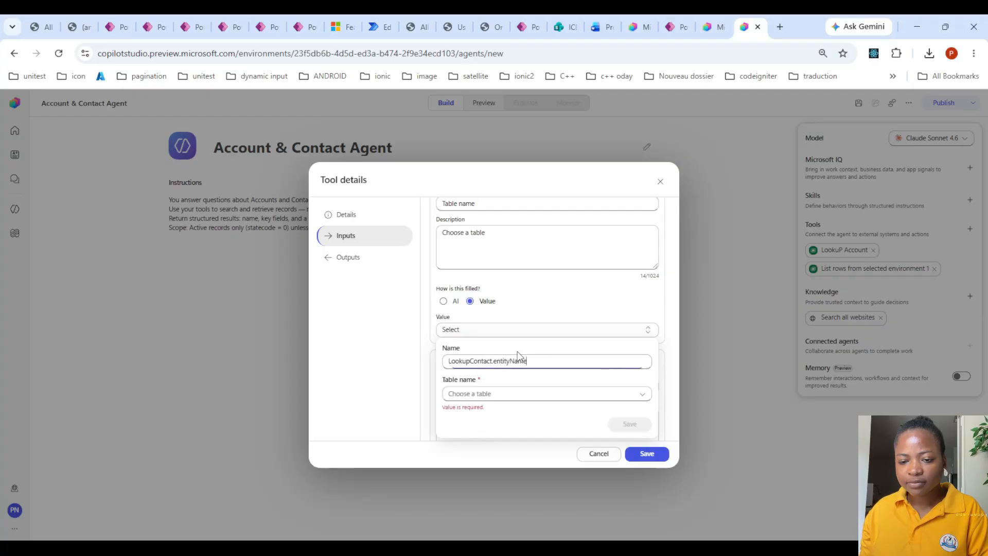
double_click(525, 359)
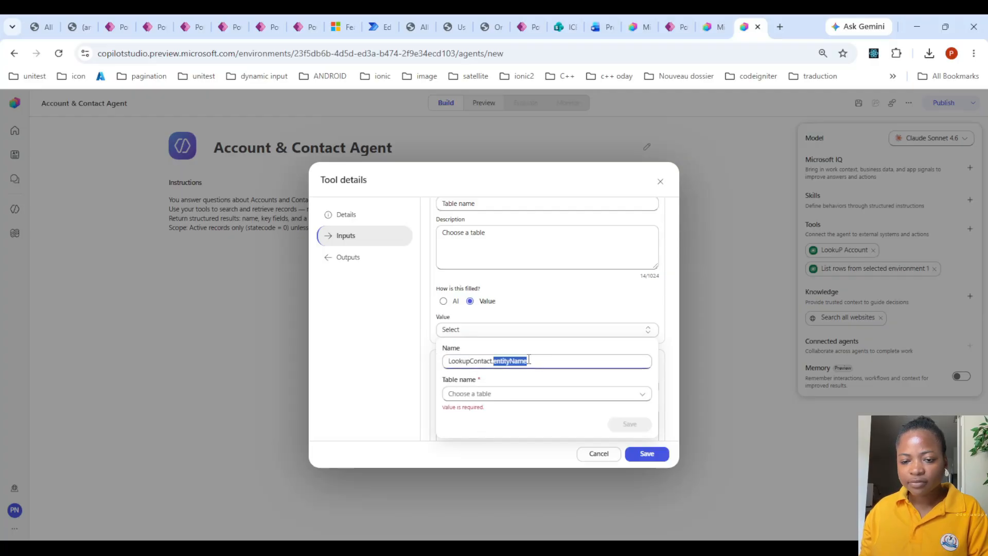
left_click(546, 359)
key("BackSpace")
key("BackSpace")
key("BackSpace")
key("BackSpace")
key("BackSpace")
key("BackSpace")
key("BackSpace")
key("BackSpace")
key("BackSpace")
key("BackSpace")
key("BackSpace")
key("BackSpace")
key("BackSpace")
key("BackSpace")
key("BackSpace")
key("BackSpace")
key("BackSpace")
key("BackSpace")
key("BackSpace")
key("BackSpace")
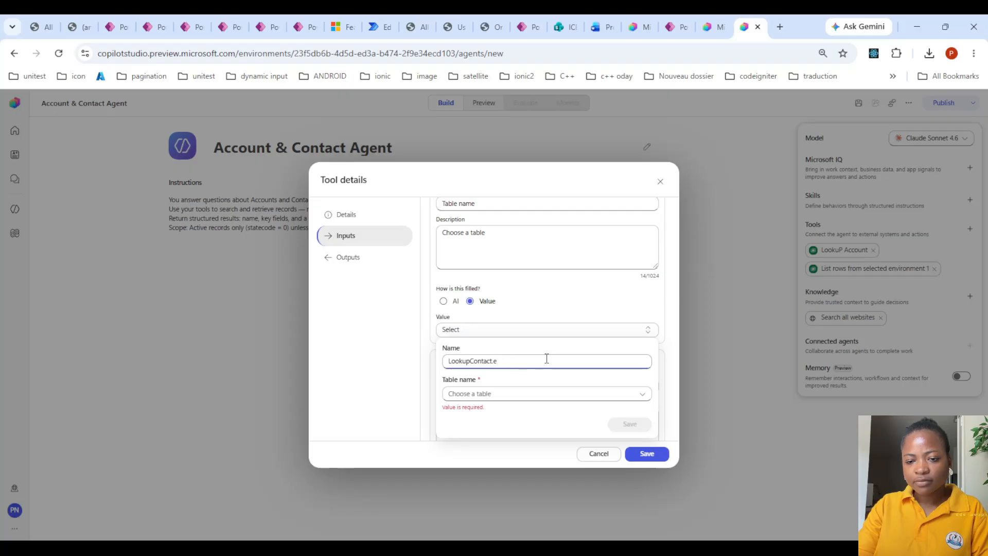
type("Contact")
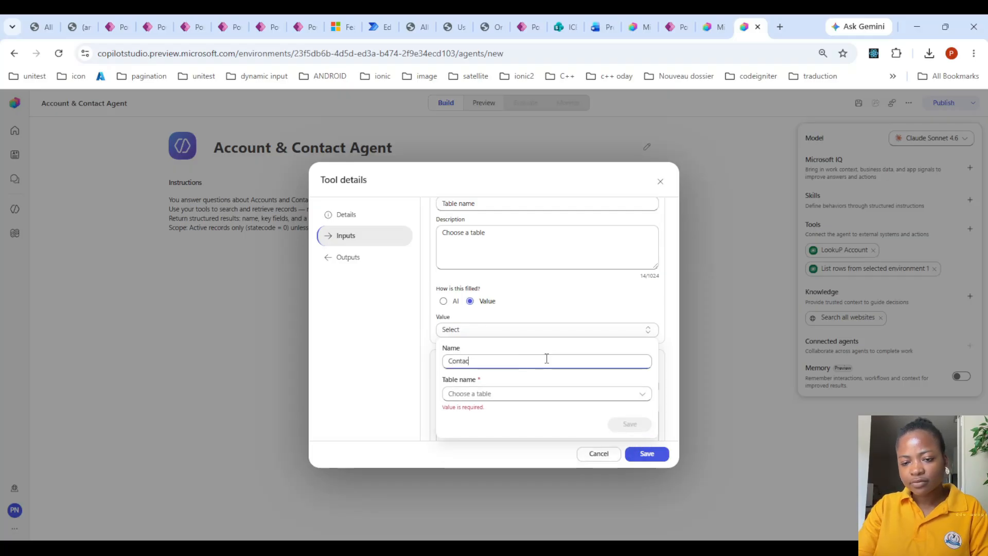
Filter the table choices for the Contact variable with "ont" to find the contacts table
left_click(523, 393)
type("acc")
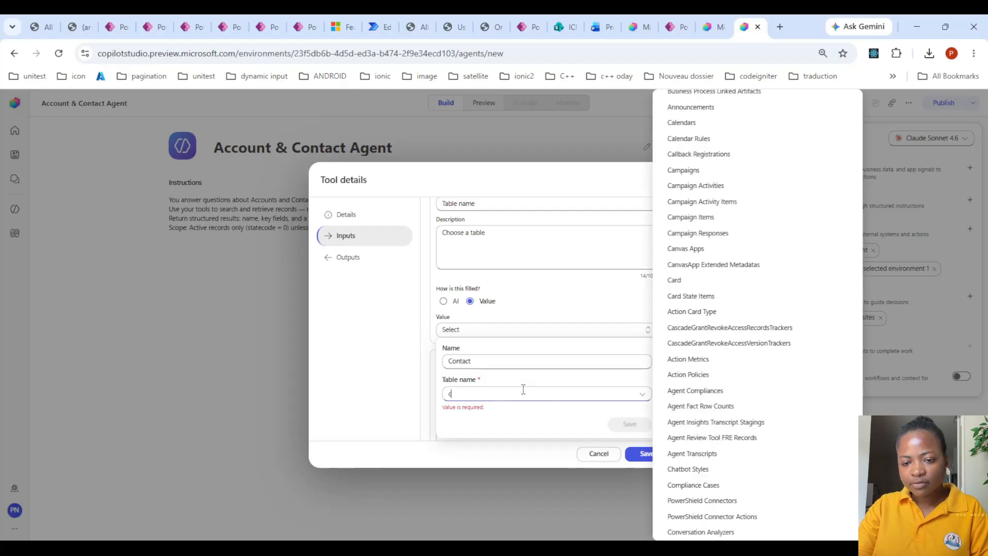
key("BackSpace")
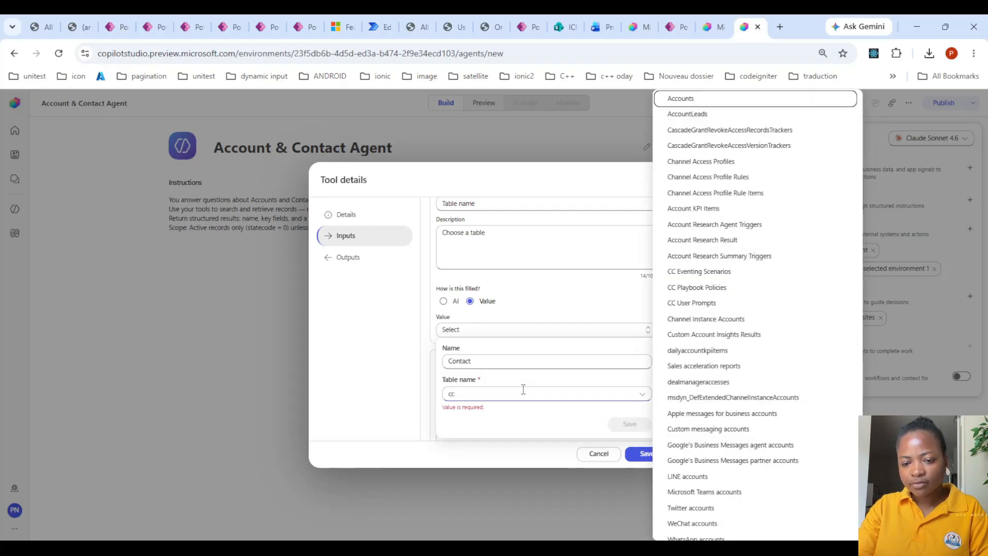
key("BackSpace")
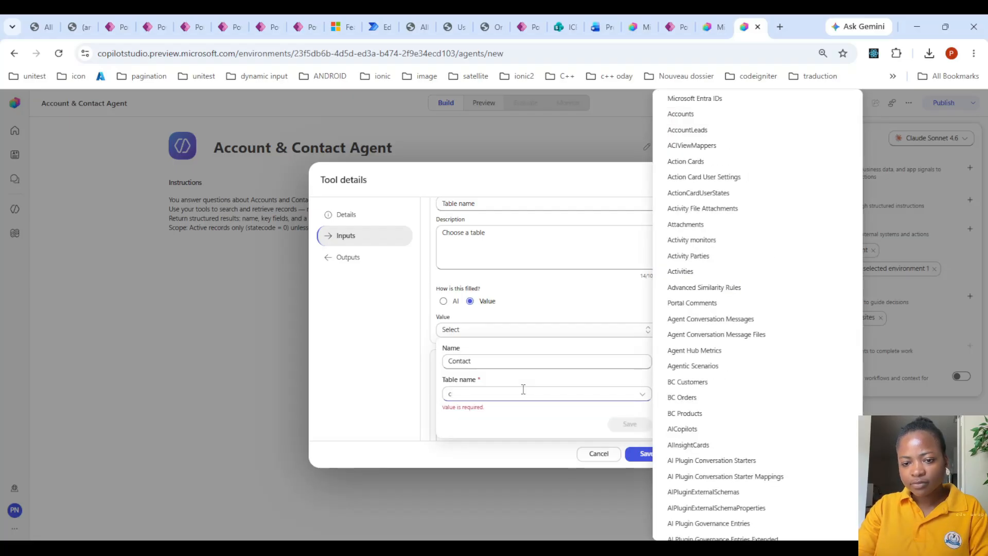
type("ont")
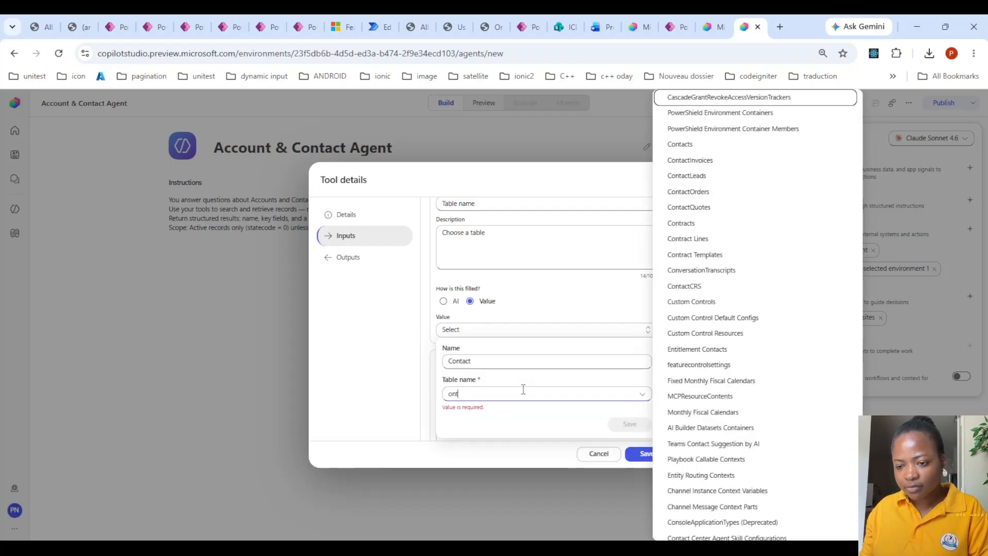
Choose Contacts as the fixed Table name value for the contact lookup tool and save the tool details
left_click(695, 147)
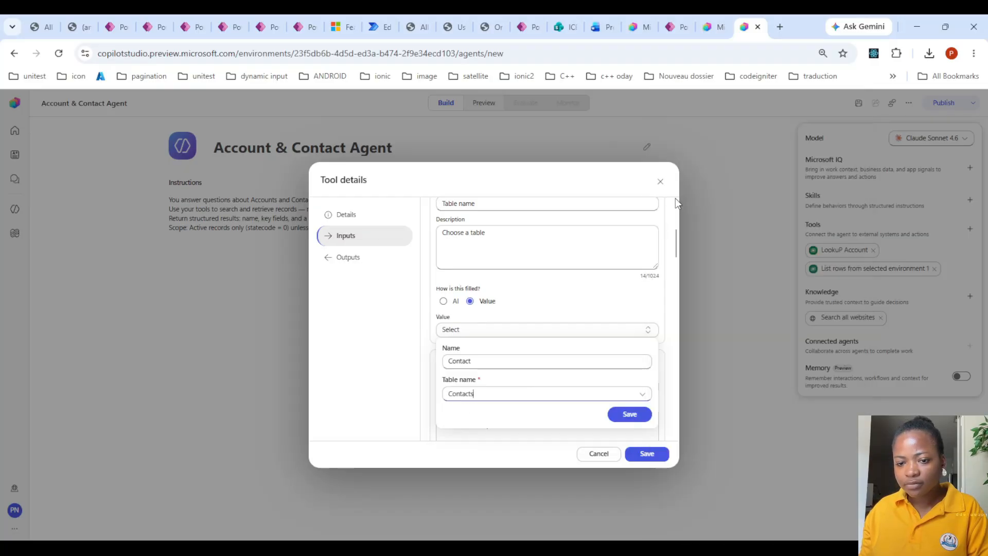
left_click(631, 423)
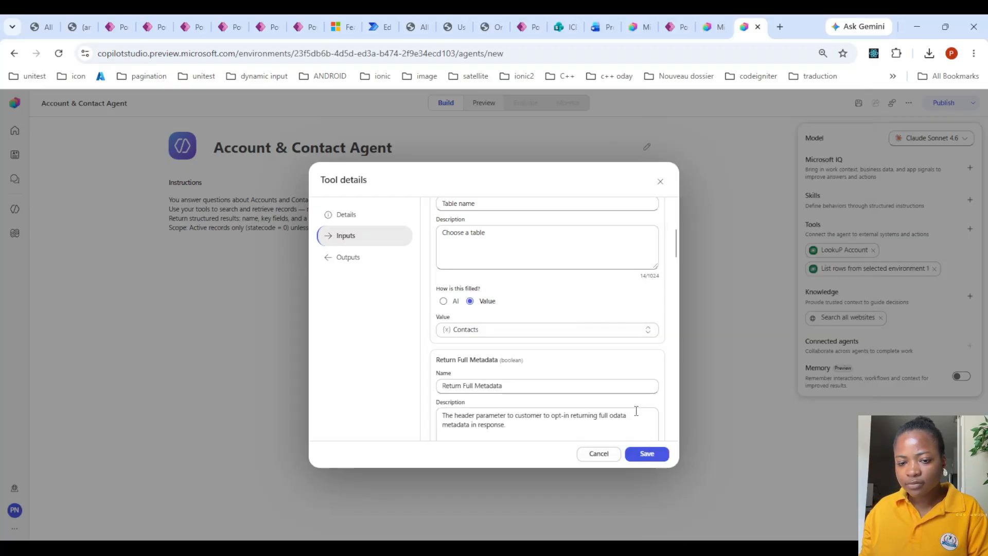
left_click(656, 454)
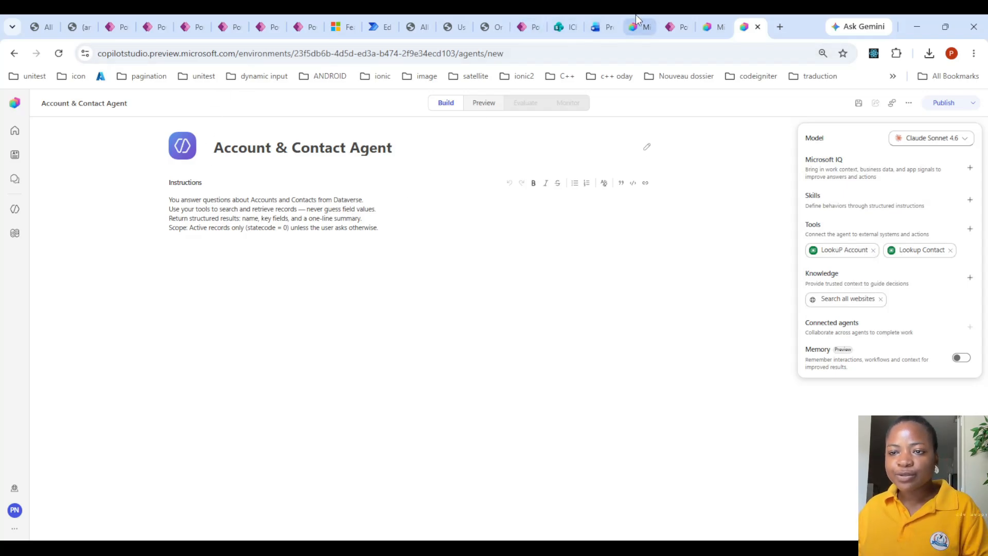
Check the Account & Contact Agent's planned tools in the Agent Solution Architect chat, and save and publish the Account & Contact Agent
left_click(713, 27)
scroll(441, 367, "down", 1)
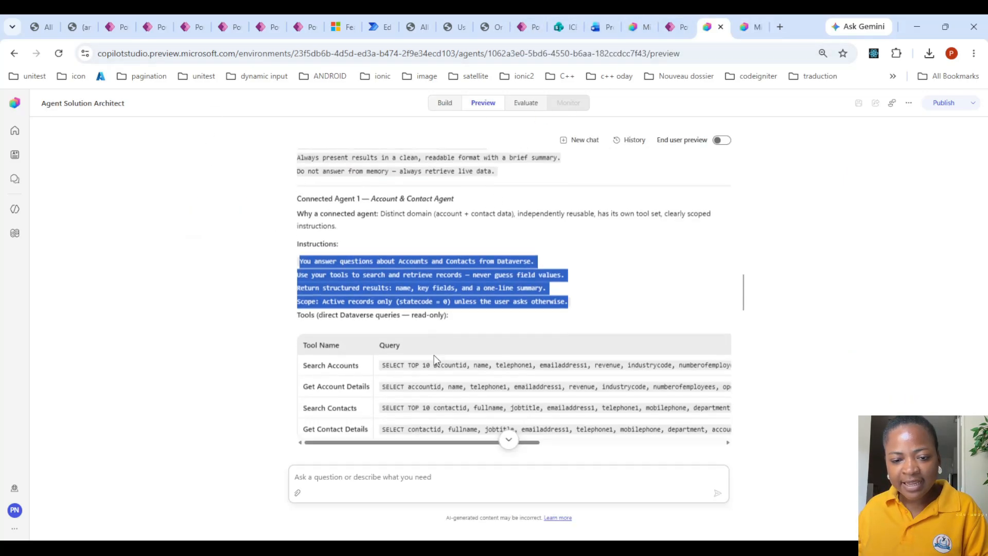
left_click_drag(303, 286, 462, 289)
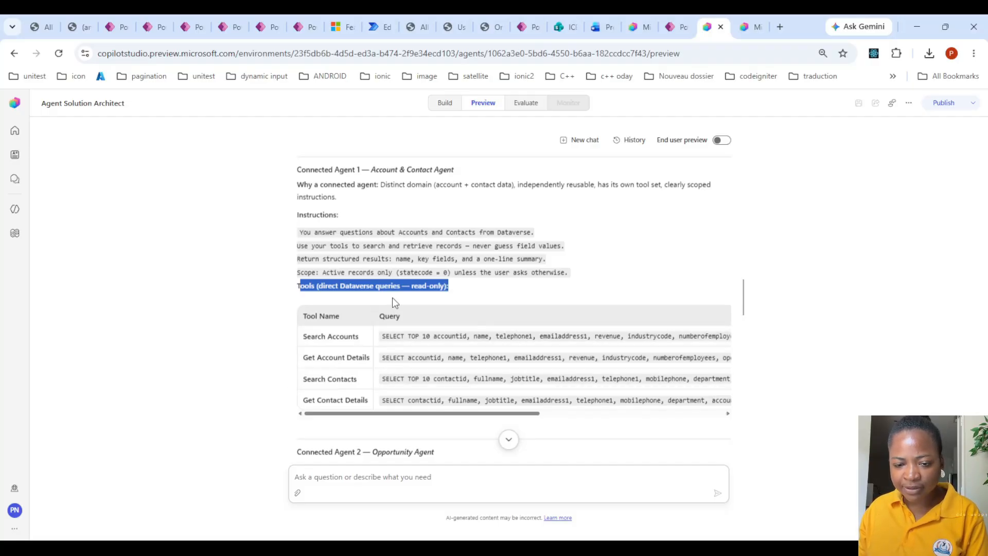
scroll(386, 301, "down", 4)
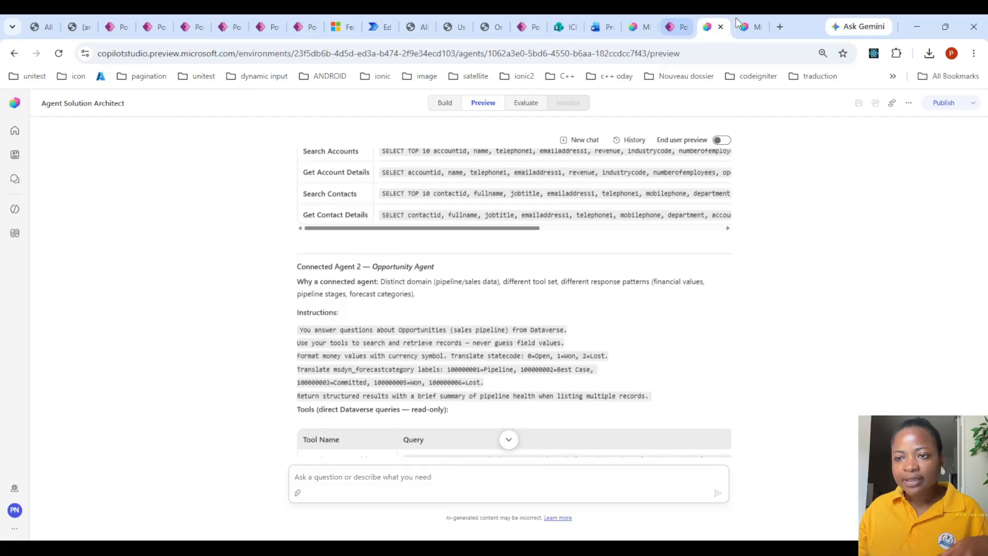
left_click(747, 23)
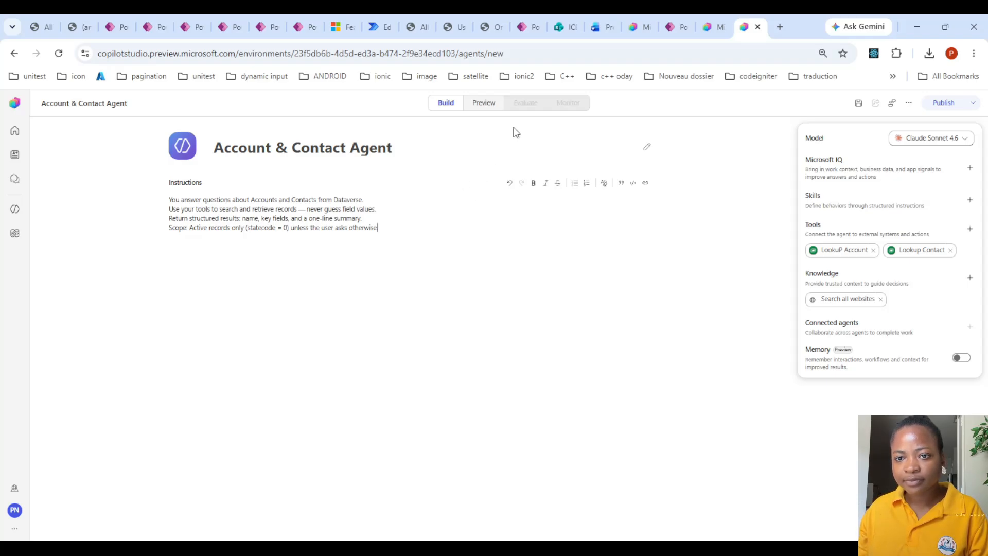
left_click(943, 102)
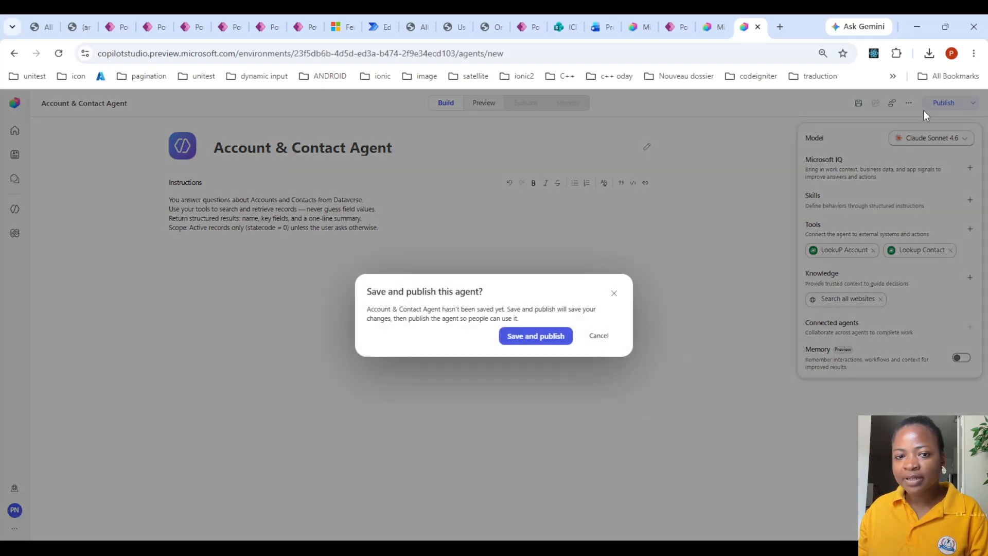
left_click(524, 339)
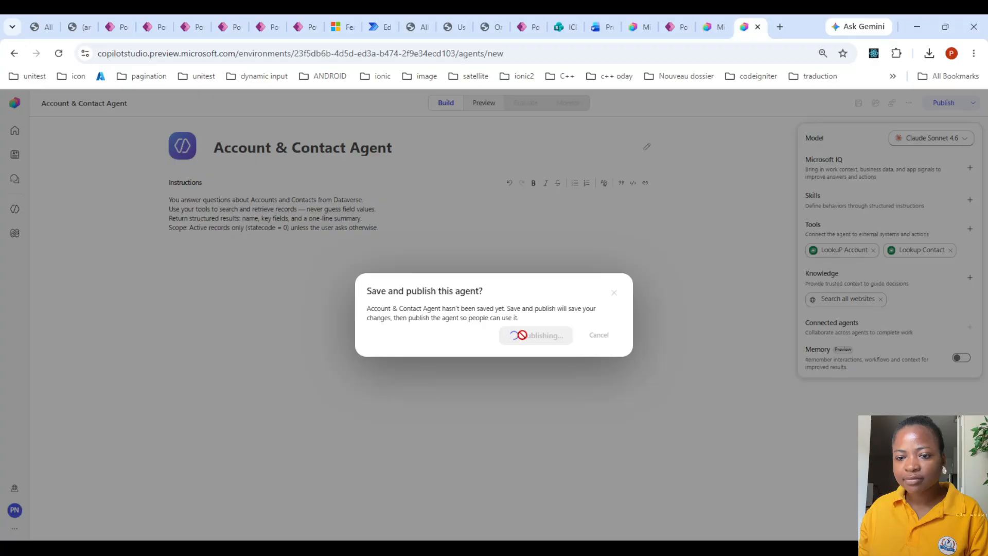
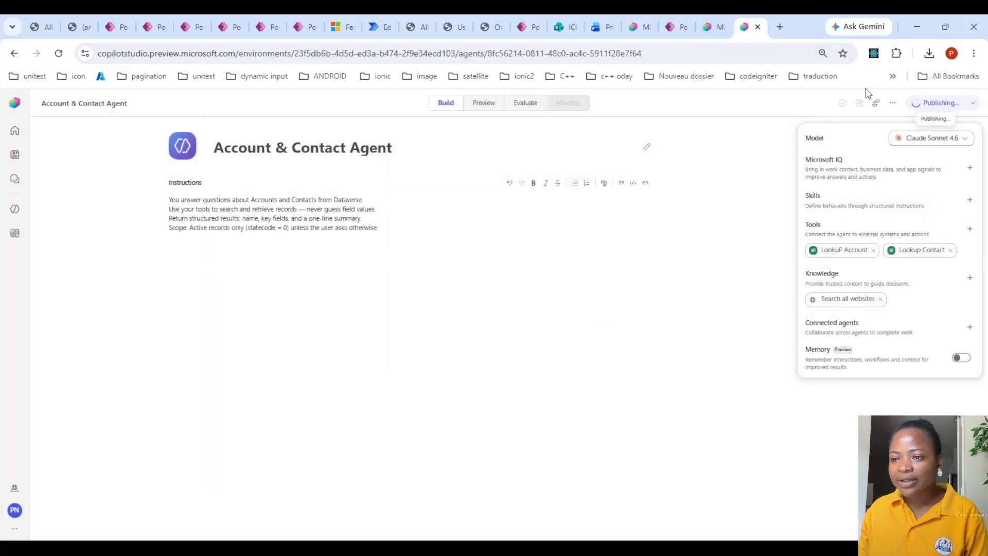
Examine the agent's identity settings, including its solution, and compare them with the AccountSolution agents page in Power Apps
left_click(893, 103)
left_click(850, 121)
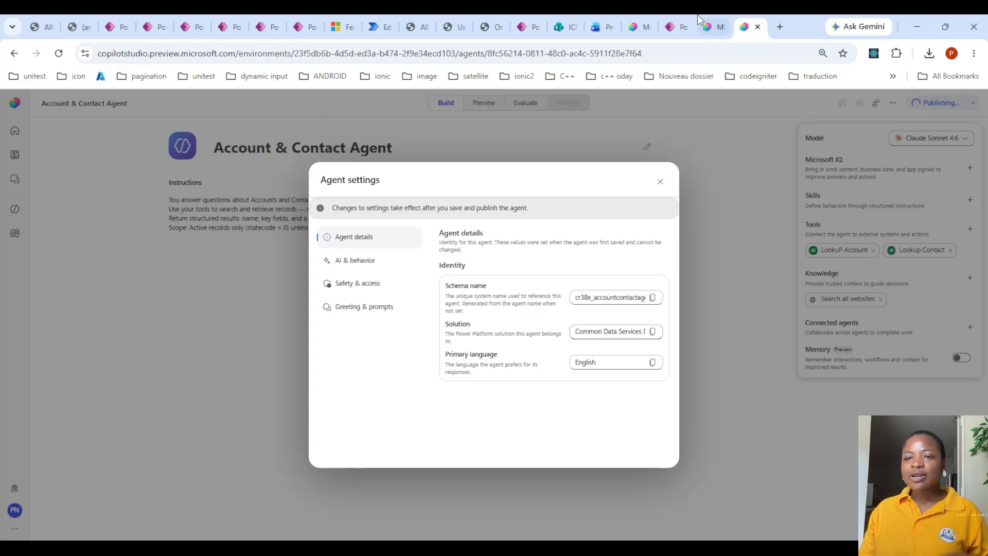
left_click(671, 21)
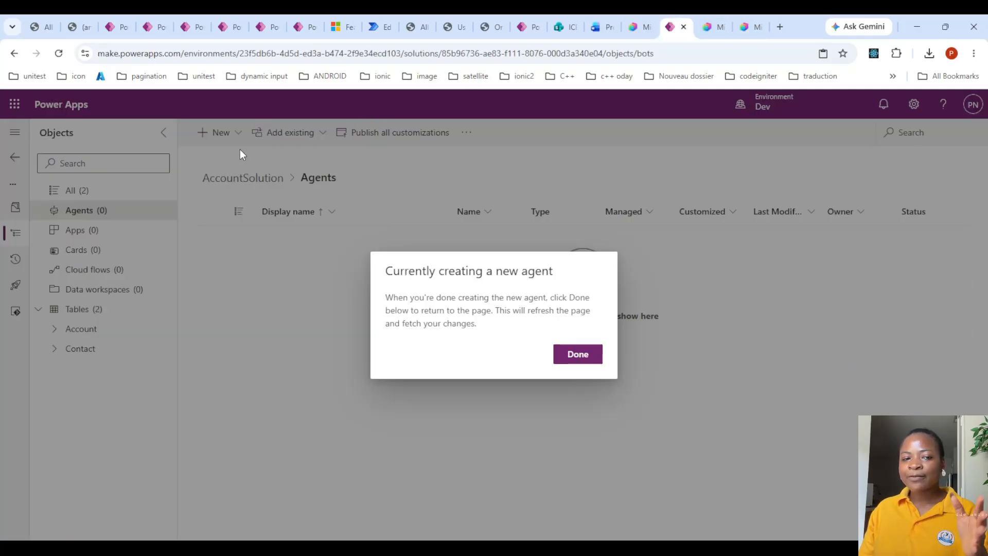
left_click(755, 17)
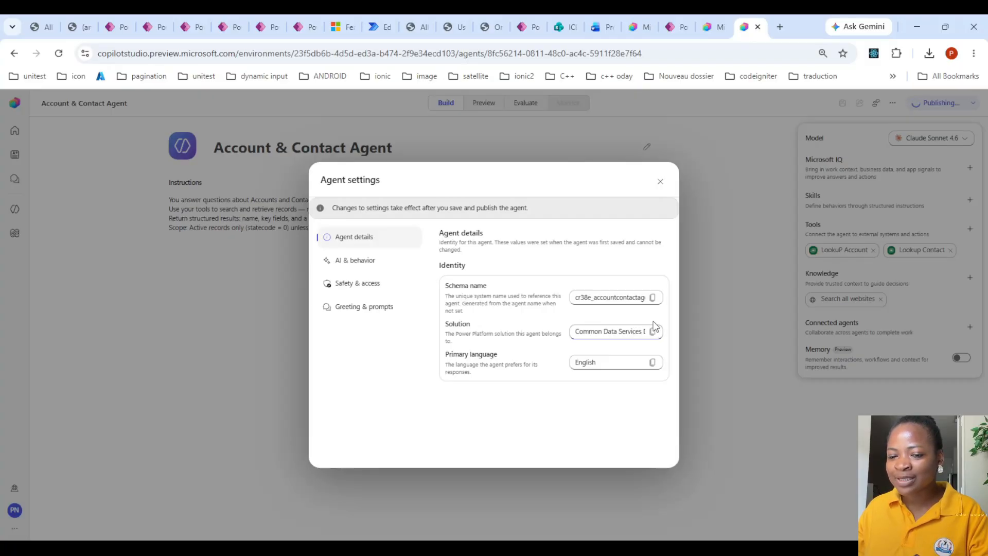
left_click(661, 184)
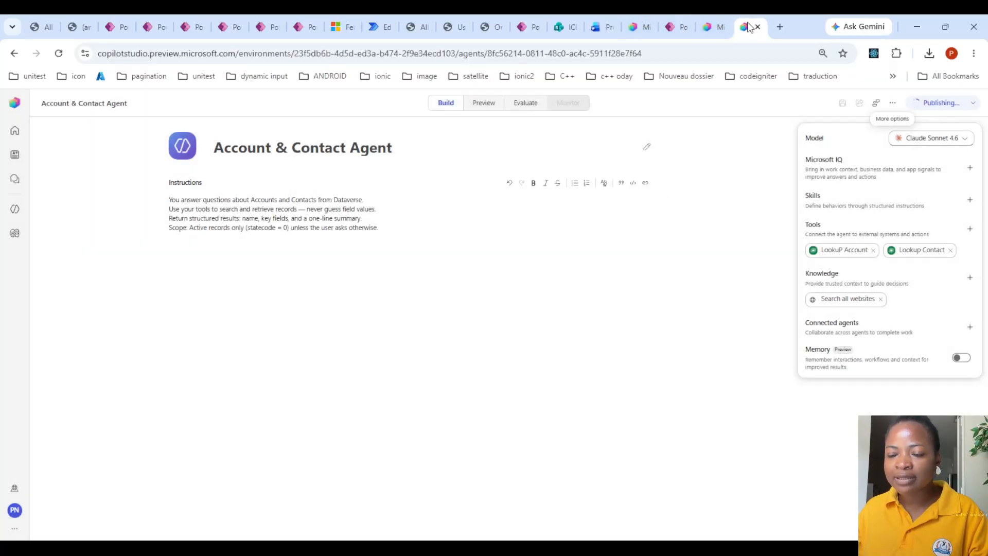
Duplicate the agent's browser tab and start a new agent from the Agents list
left_click(782, 130)
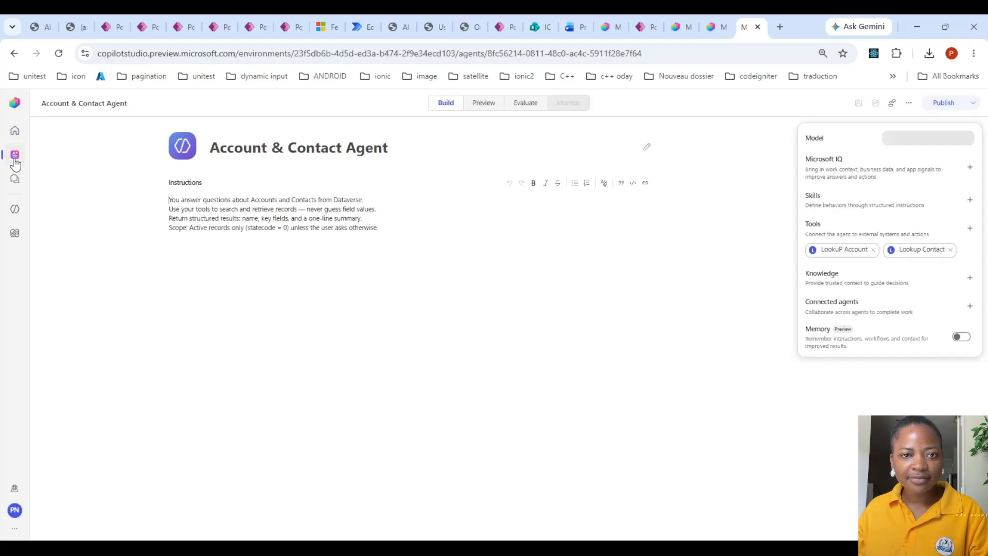
left_click(15, 209)
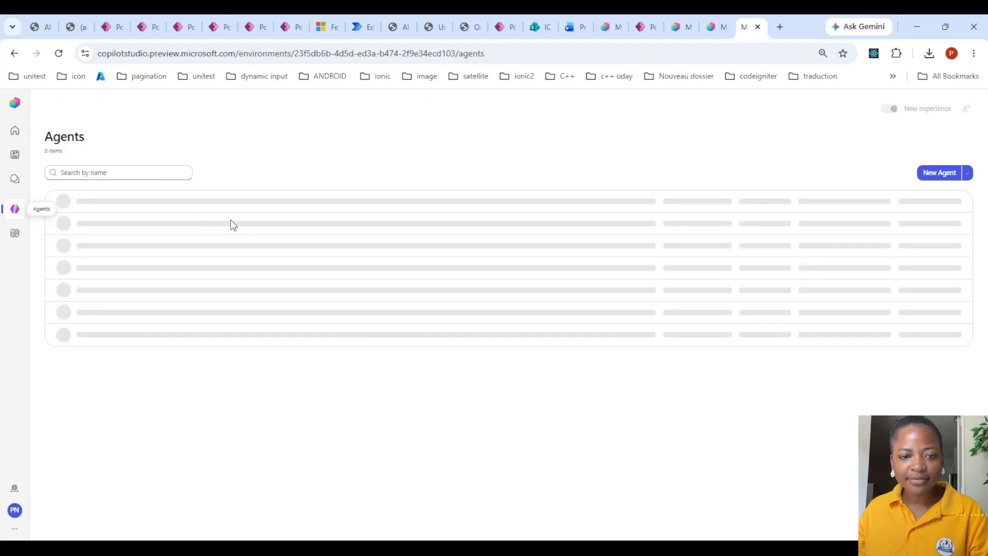
left_click(928, 175)
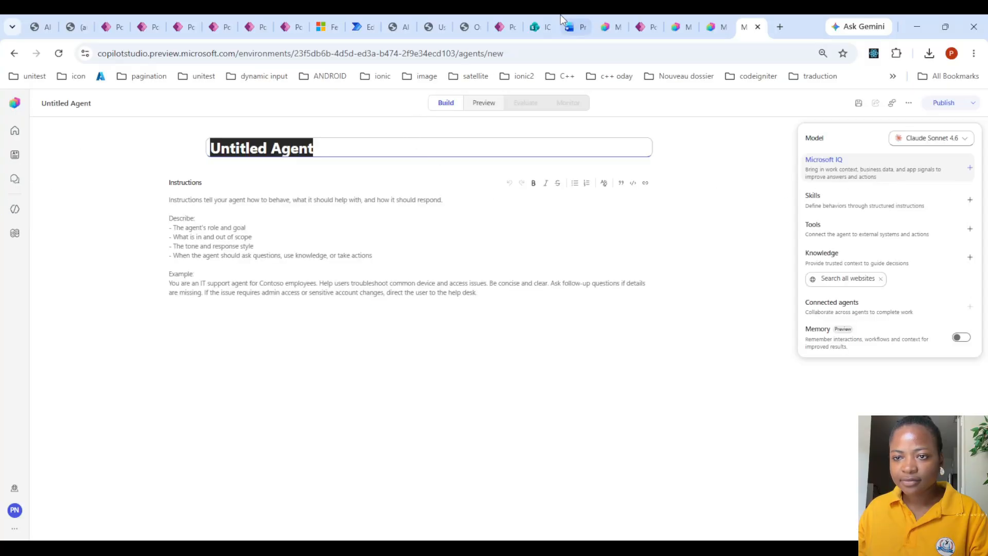
Name the new agent Opportunity Agent, copying the name from the Connected Agent 2 section of the Agent Solution Architect chat
left_click(680, 26)
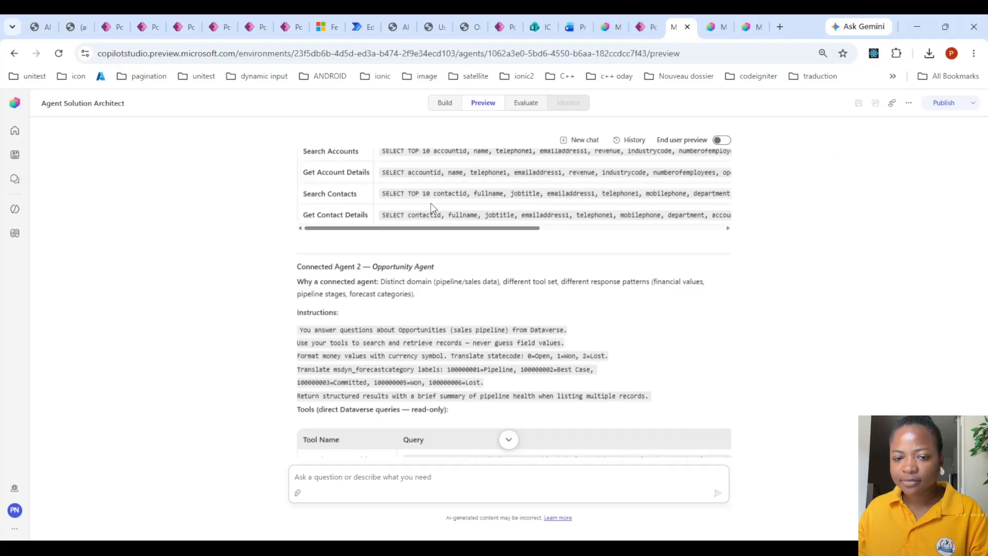
left_click_drag(373, 267, 474, 269)
key("ctrl+c")
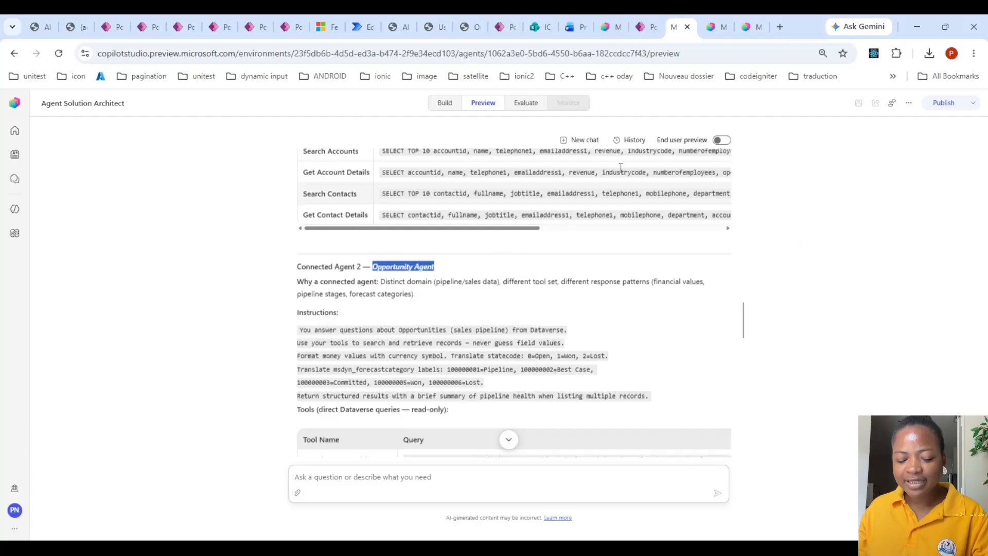
left_click(750, 27)
key("ctrl+v")
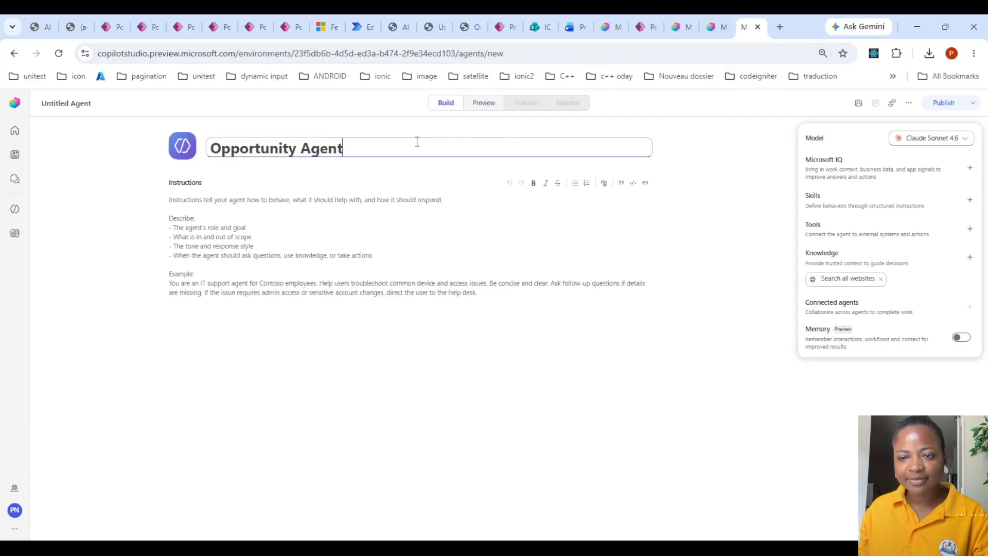
Copy the Connected Agent 2 instructions from the Agent Solution Architect chat into the Opportunity Agent's instructions
left_click(679, 24)
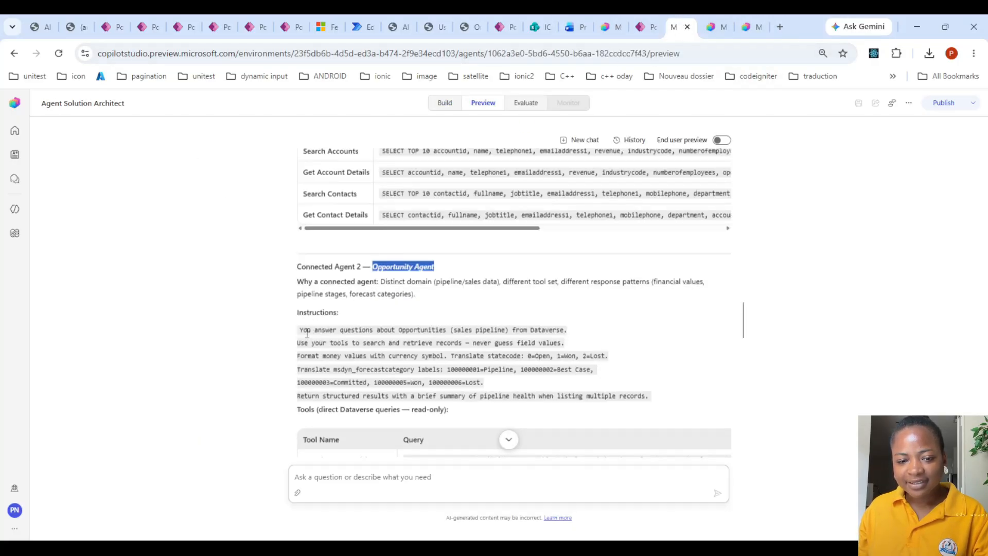
left_click_drag(302, 330, 650, 396)
key("ctrl+c")
left_click(749, 26)
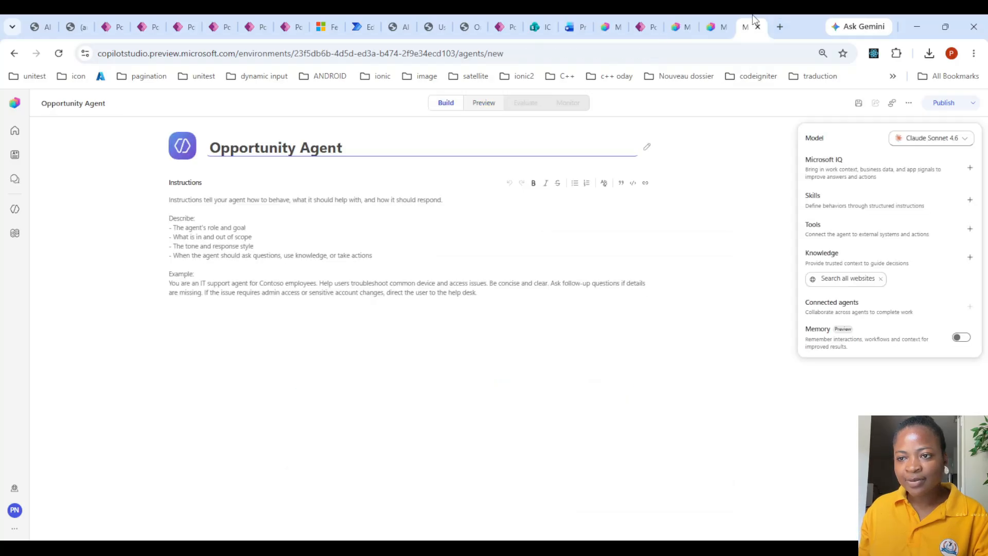
left_click(275, 232)
key("ctrl+v")
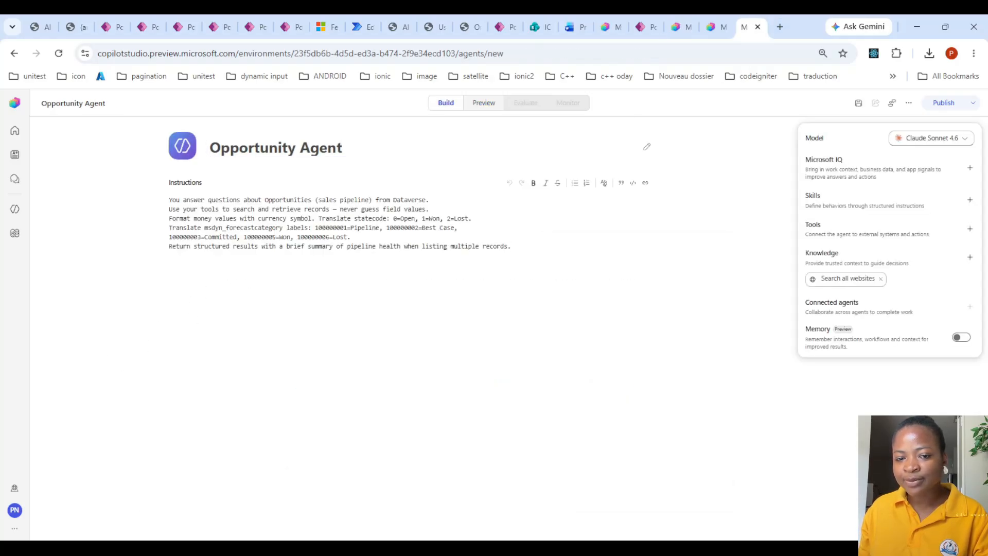
Remove the Search all websites knowledge source and turn on Memory for the Opportunity Agent
left_click(880, 278)
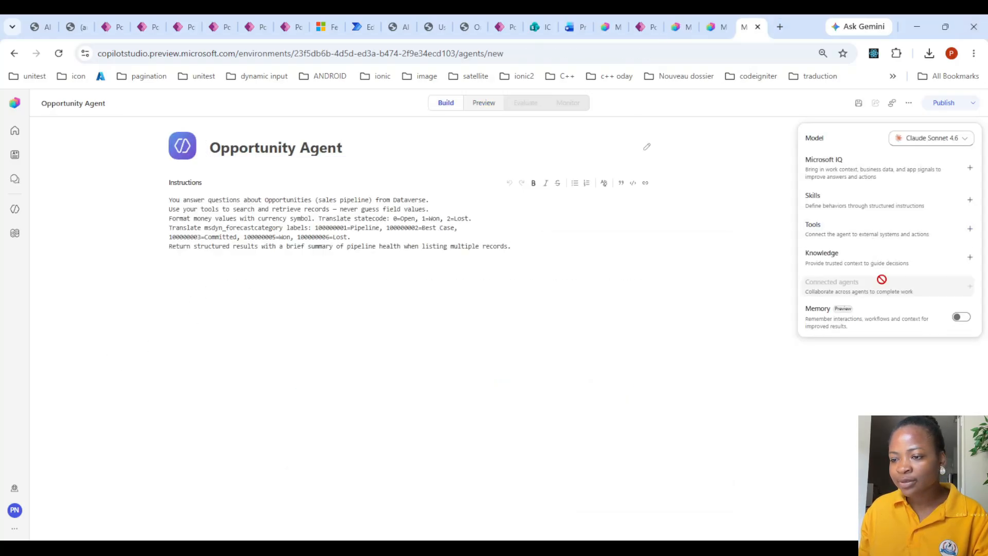
left_click(961, 317)
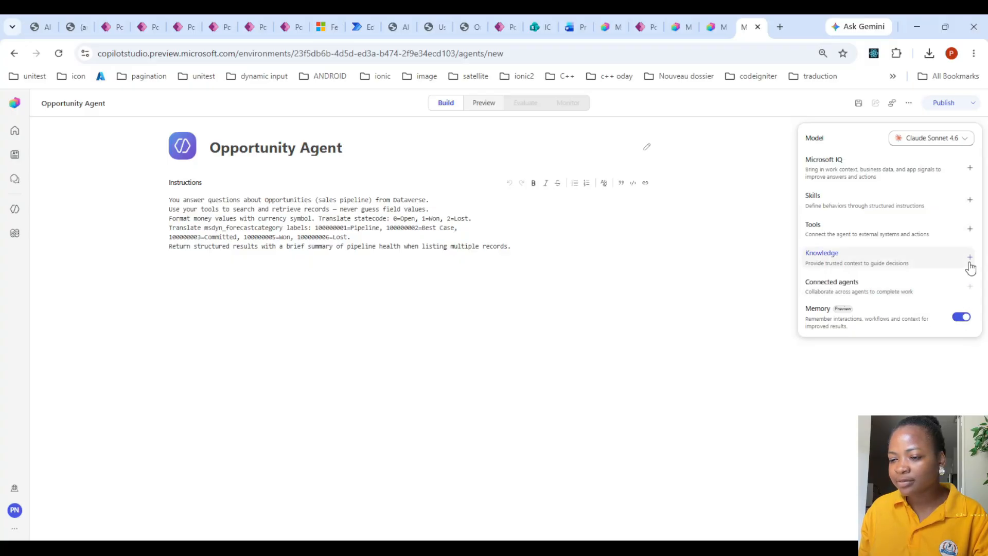
Add the Microsoft Dataverse action List rows from selected environment as a tool of the Opportunity Agent
left_click(970, 228)
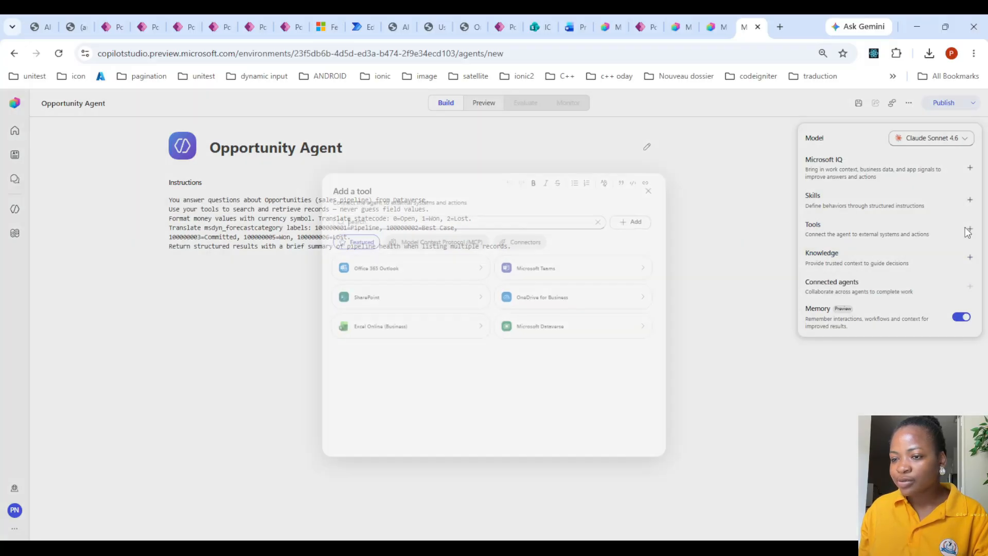
left_click(592, 334)
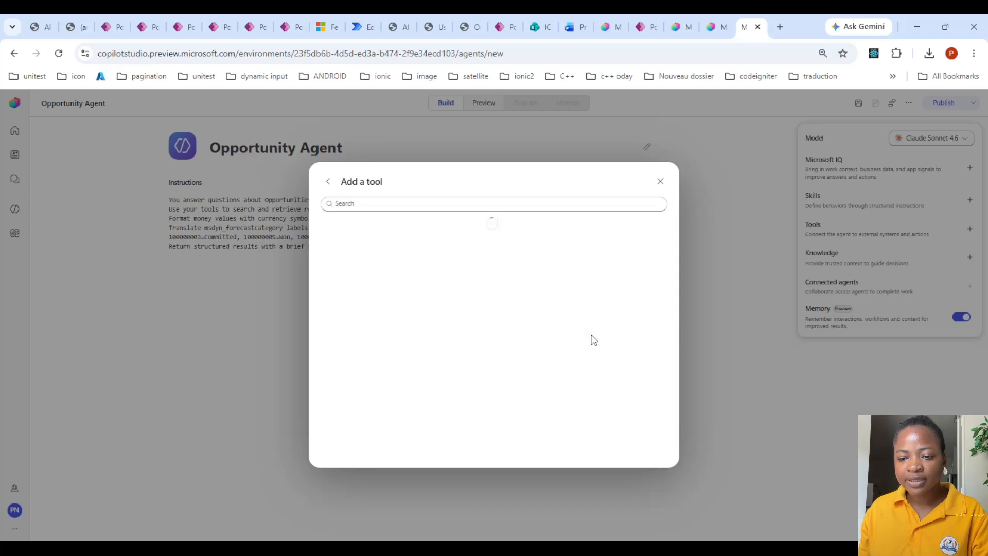
left_click(415, 206)
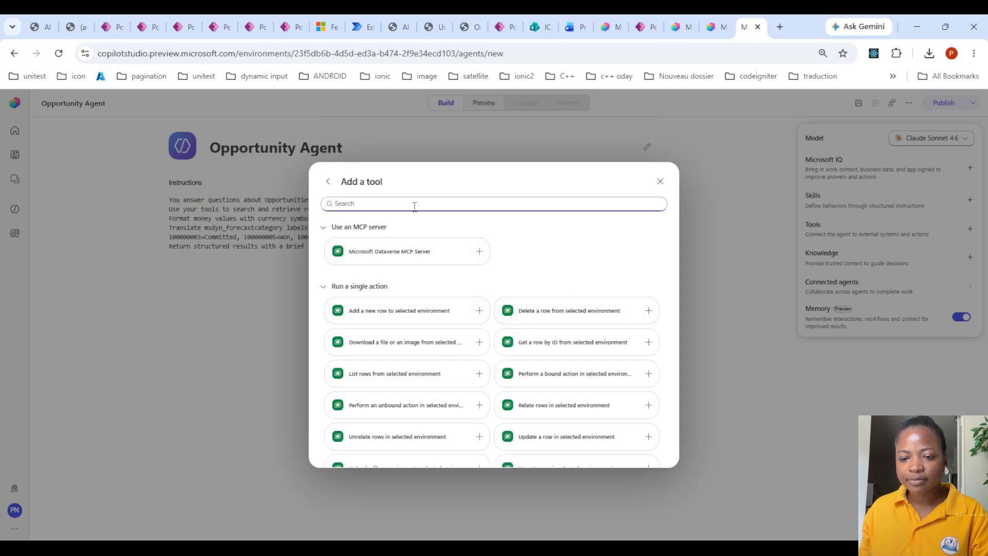
left_click(387, 373)
left_click(643, 209)
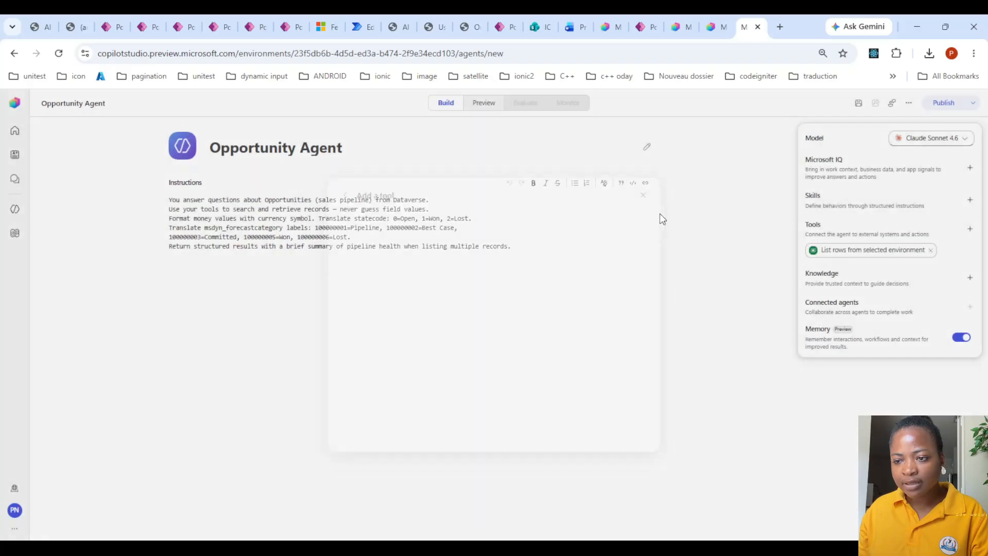
Set the List rows tool's Environment input to a fixed value named env, pointing to the Dev environment
left_click(875, 253)
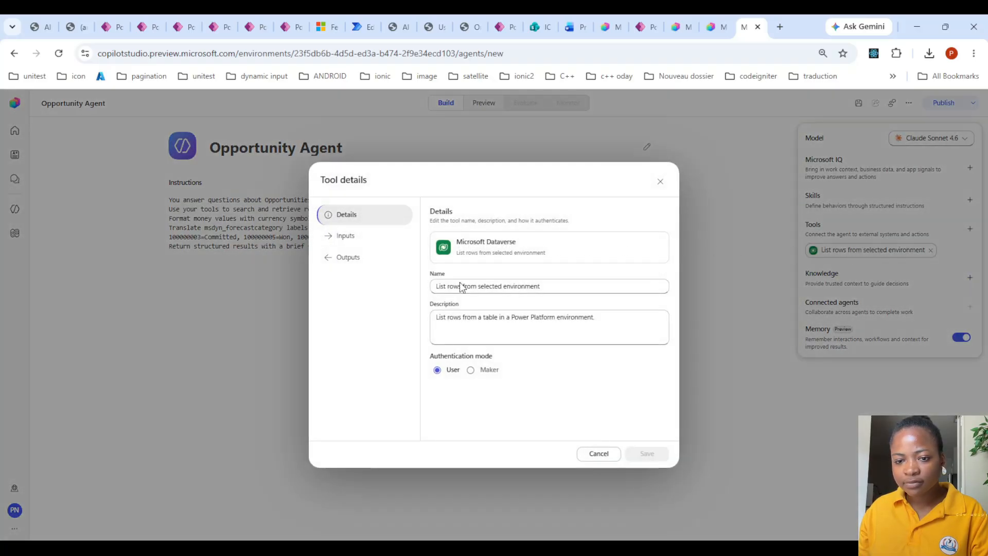
left_click(364, 243)
left_click(470, 366)
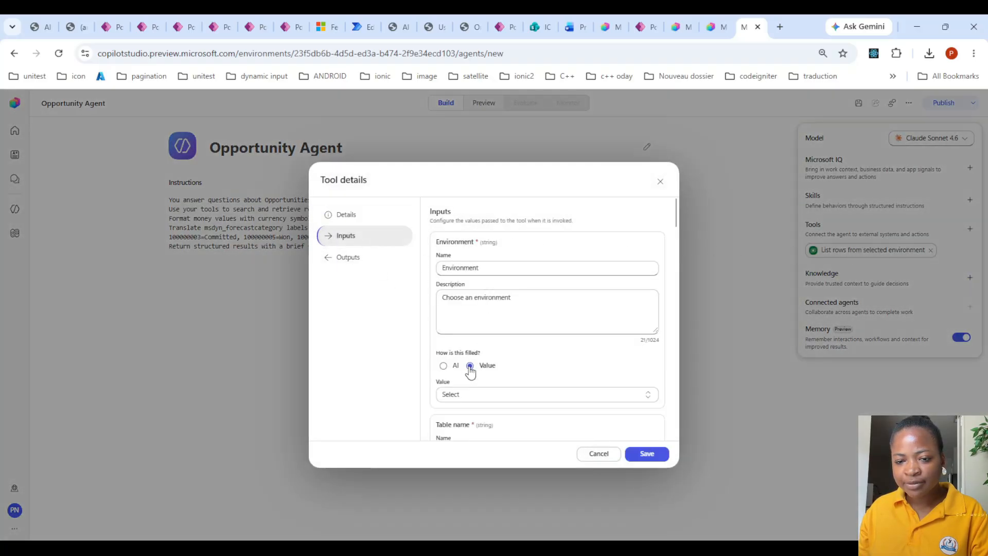
left_click(489, 395)
left_click(486, 445)
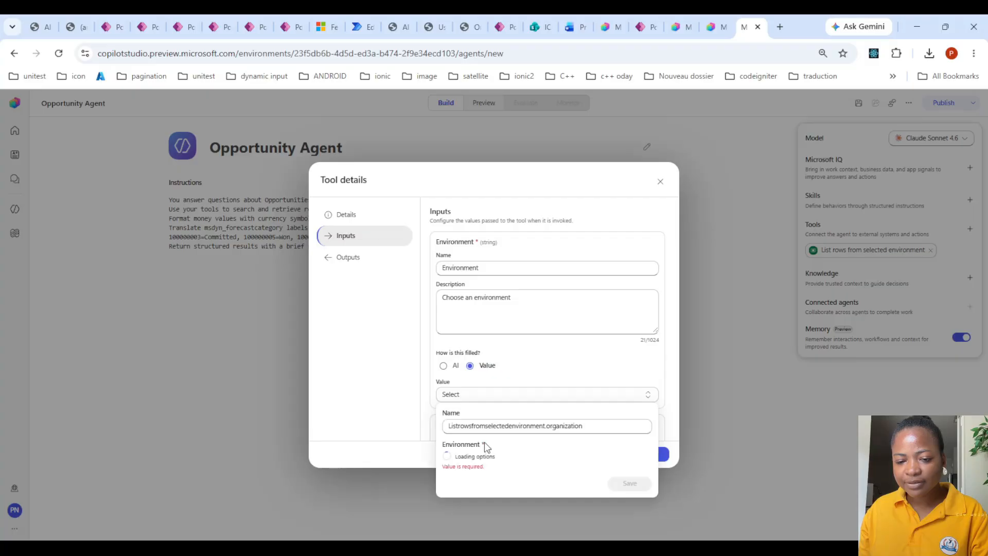
left_click_drag(589, 424, 451, 423)
type("env")
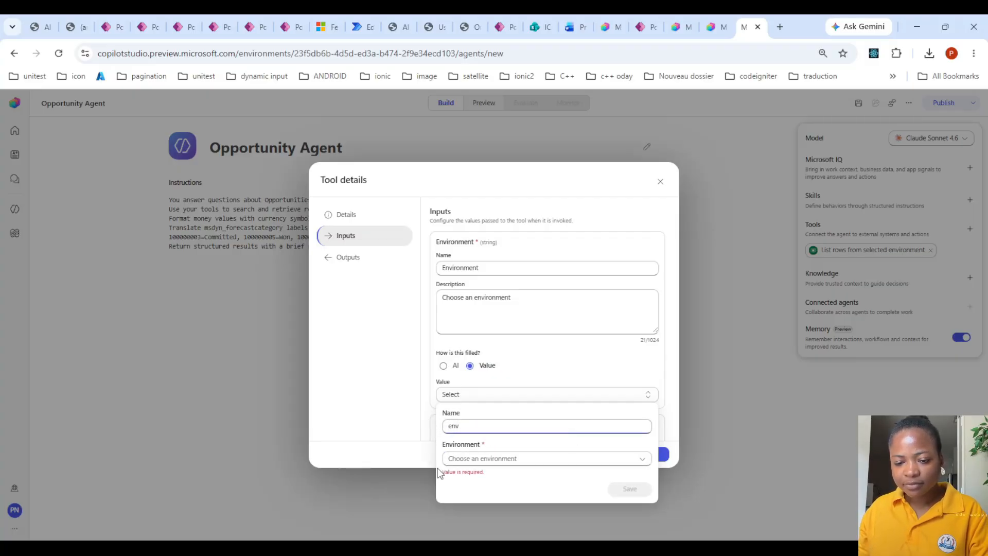
left_click(464, 458)
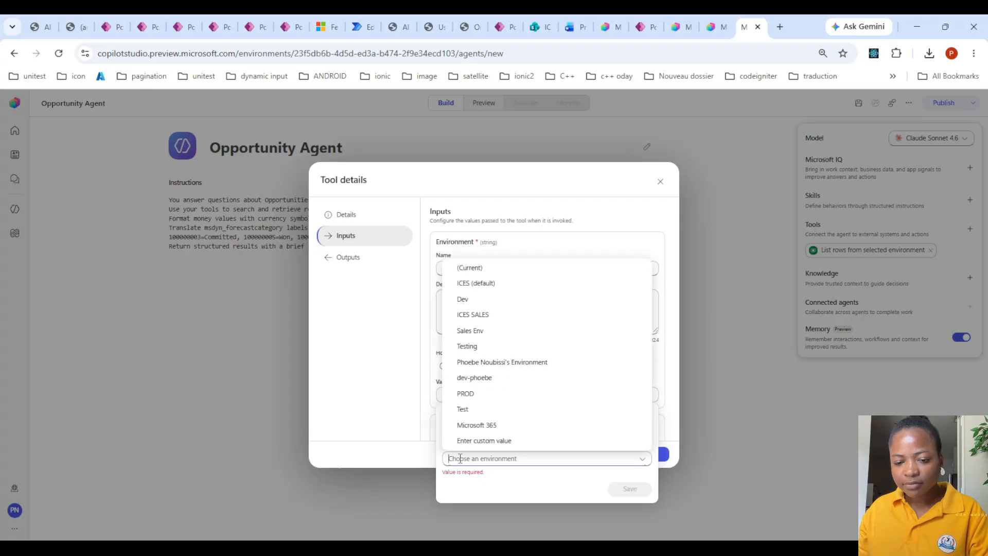
type("dev")
left_click(482, 476)
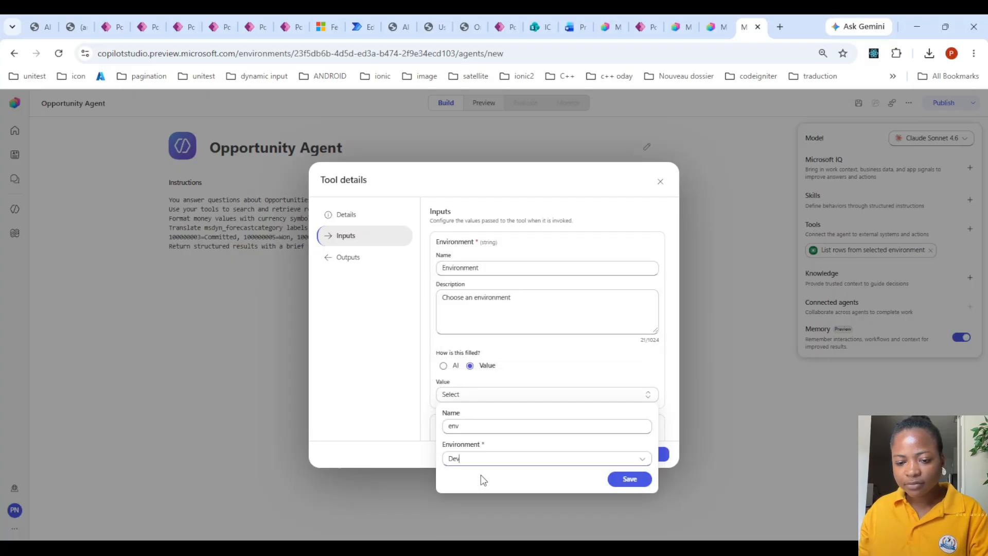
left_click(620, 480)
Set the List rows tool's Table name input to a value named opportunity, choosing the Opportunities table, and save the tool
scroll(531, 351, "down", 1)
scroll(476, 370, "down", 3)
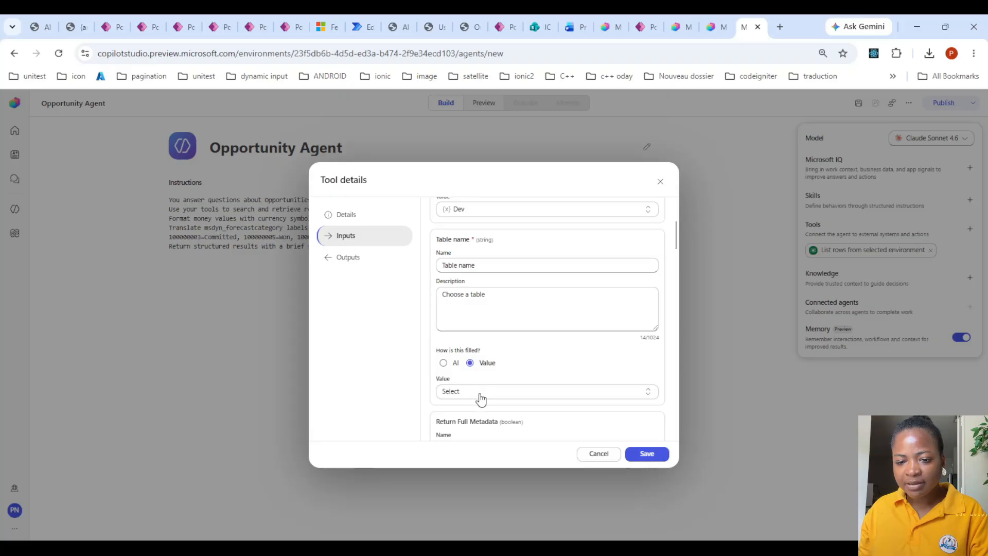
left_click(479, 393)
left_click(479, 452)
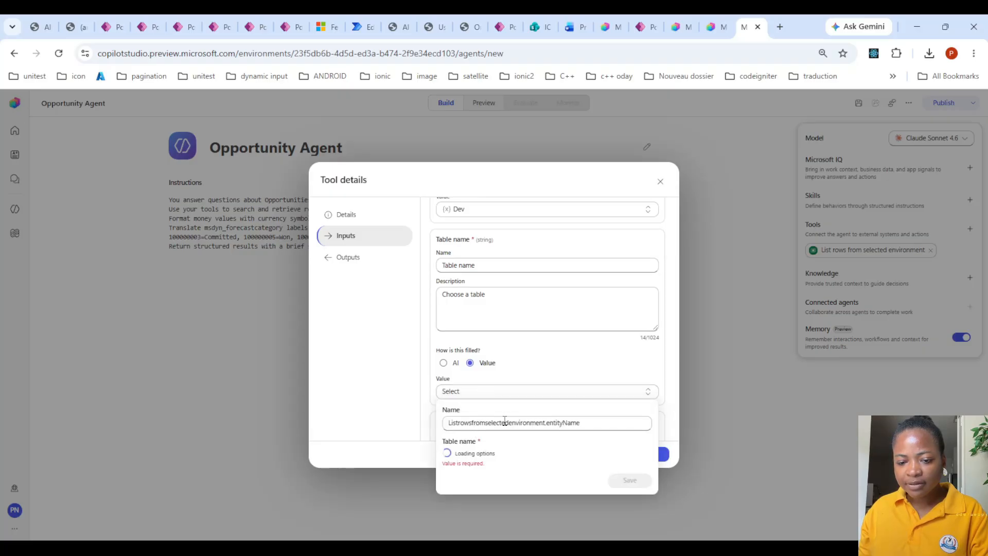
double_click(566, 423)
left_click(598, 424)
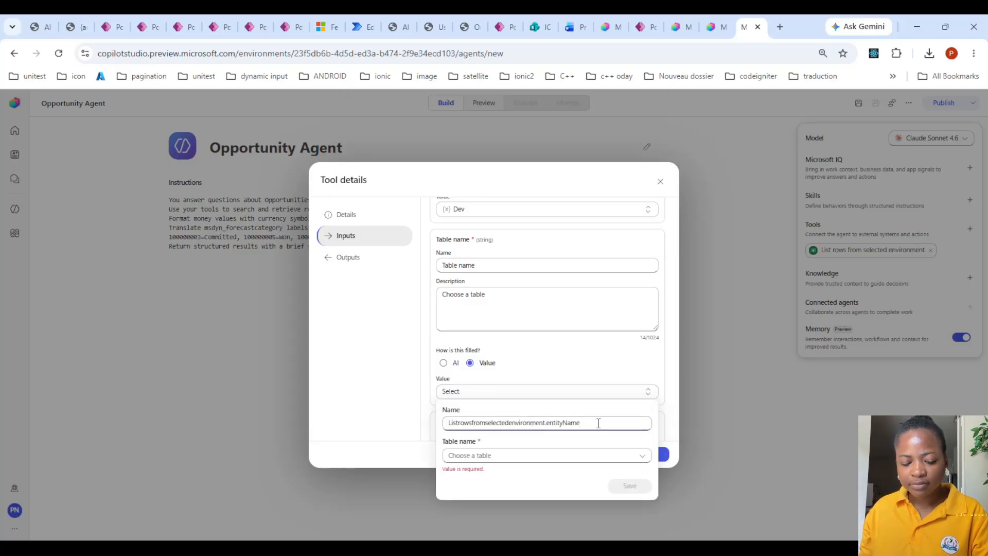
key("ctrl+a")
type("op")
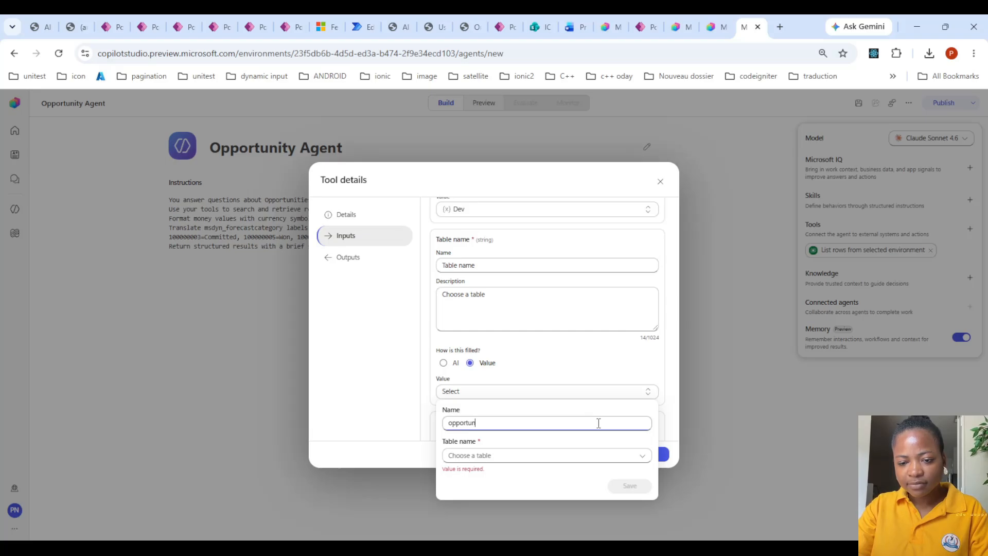
left_click(543, 459)
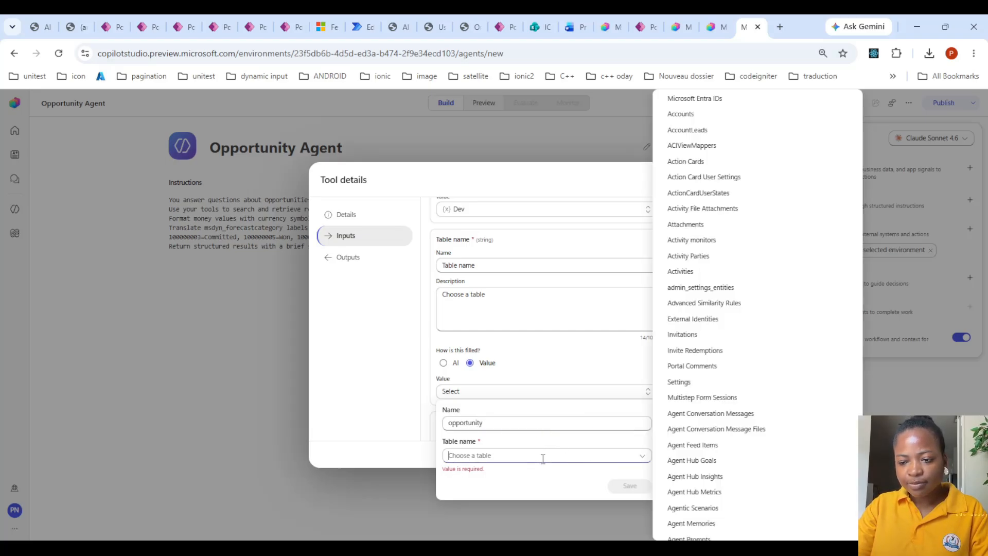
type("op")
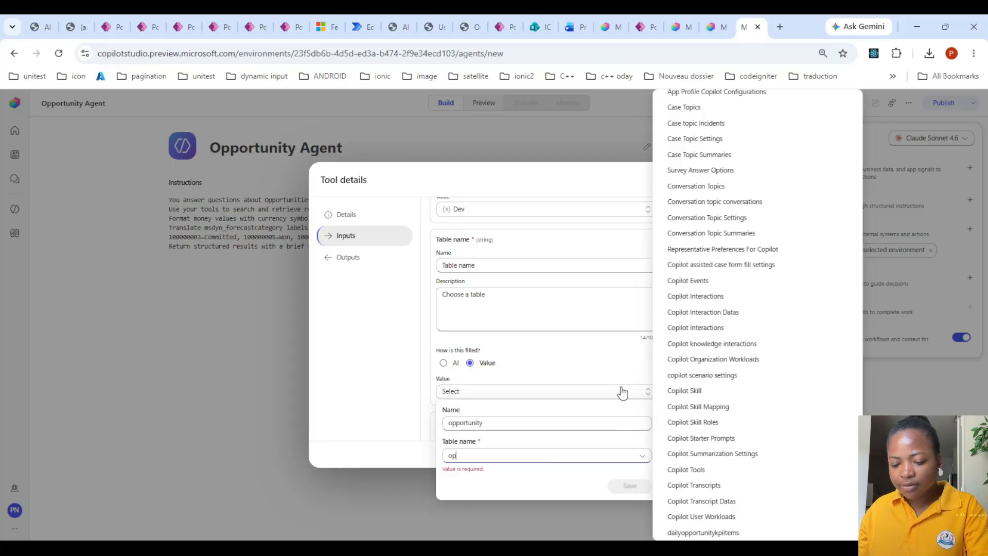
type("p")
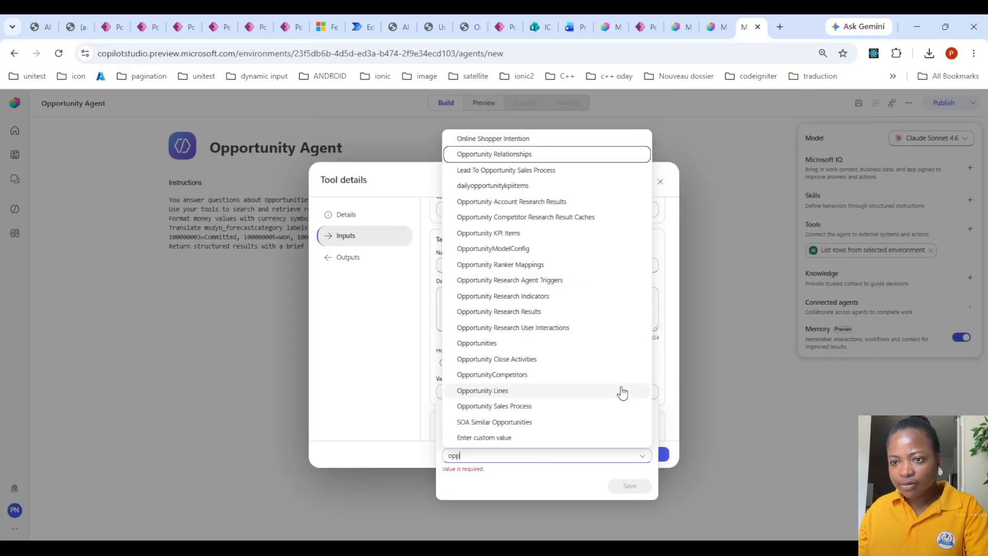
left_click(535, 344)
left_click(617, 477)
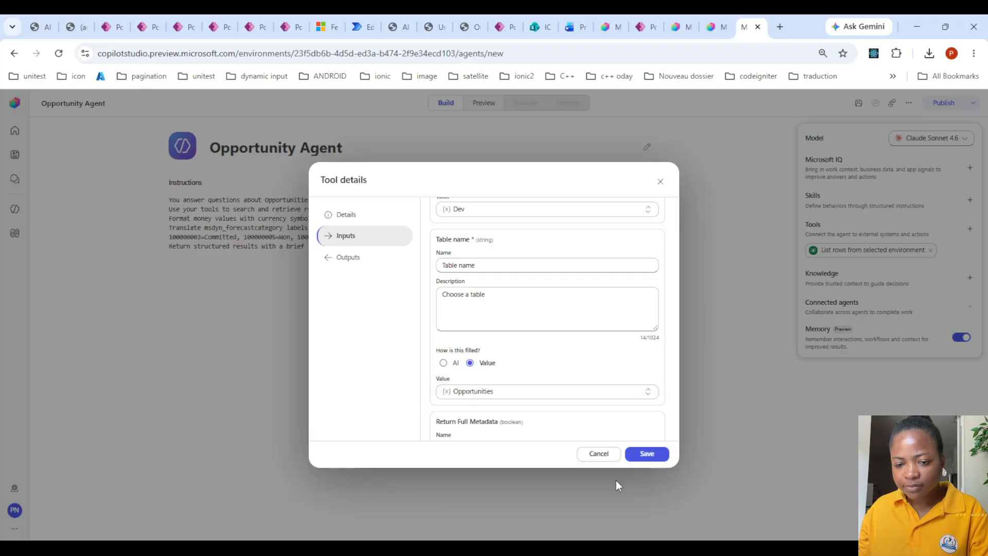
scroll(599, 359, "down", 5)
left_click(649, 454)
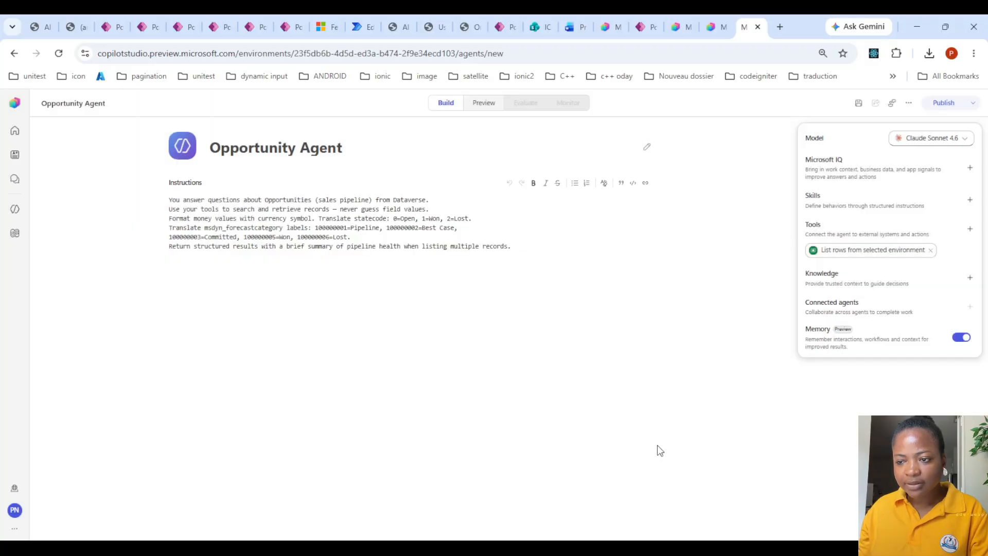
Rename the Opportunity Agent's List rows from selected environment tool to LookuP opportunities and save it
left_click(865, 250)
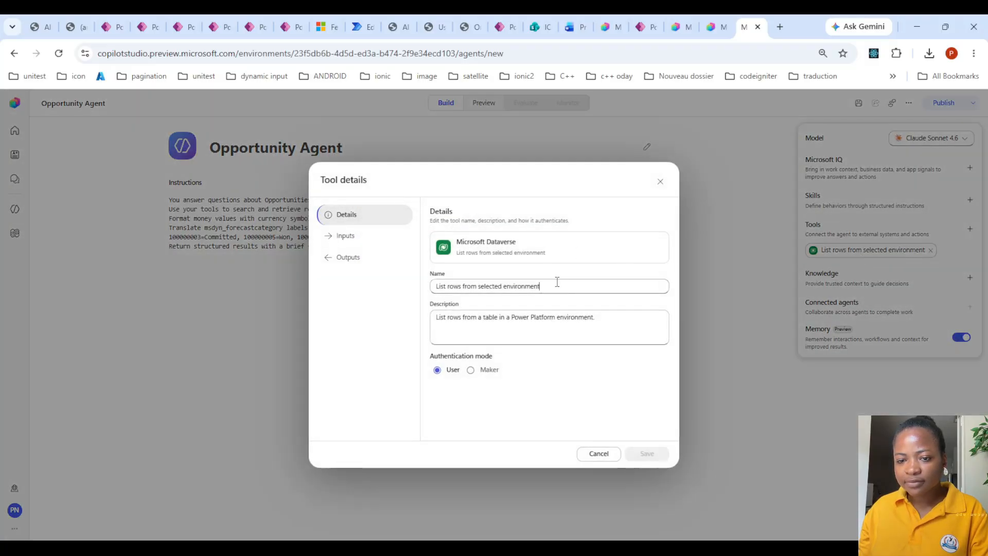
left_click_drag(556, 282, 408, 297)
type("Lo")
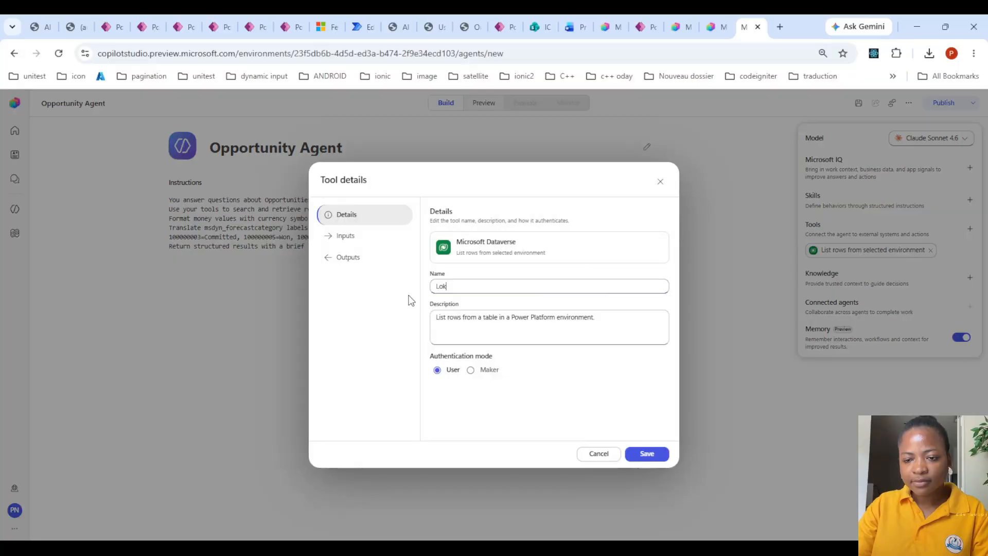
type("k")
key("BackSpace")
type("ok")
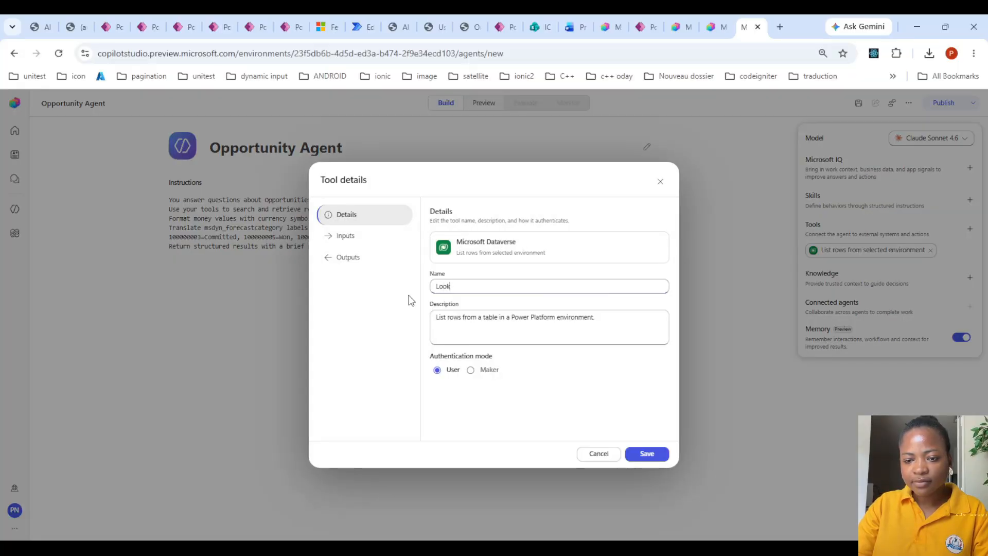
type("uP op")
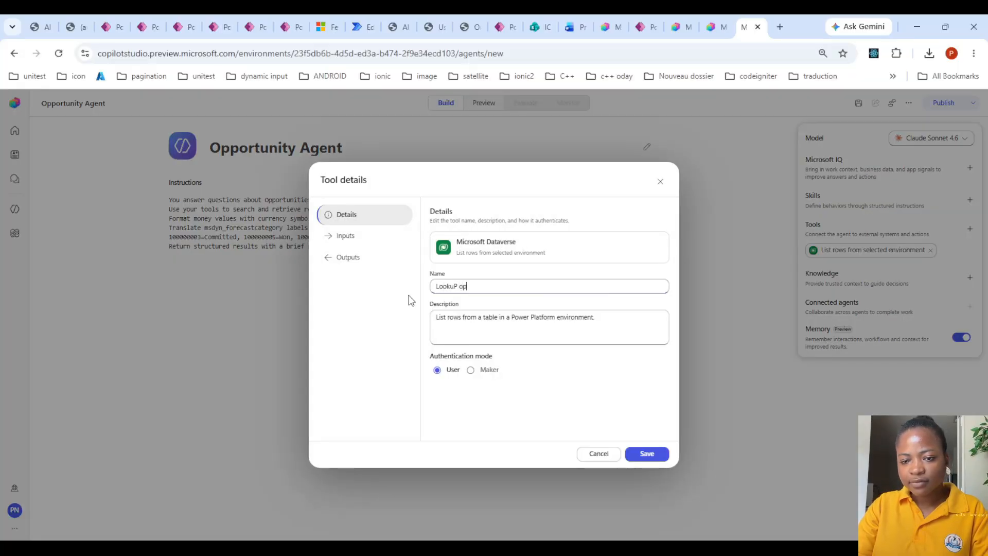
type("s")
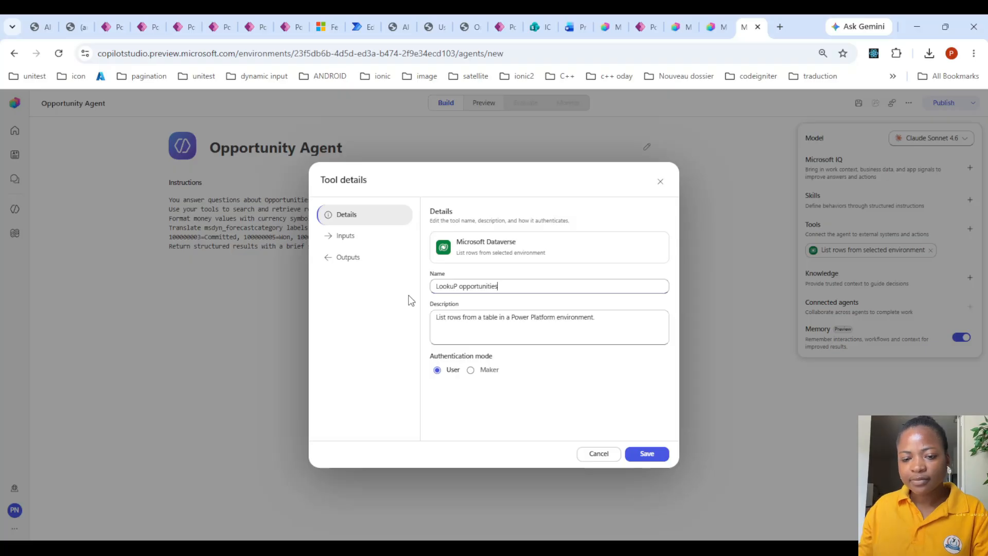
left_click(649, 454)
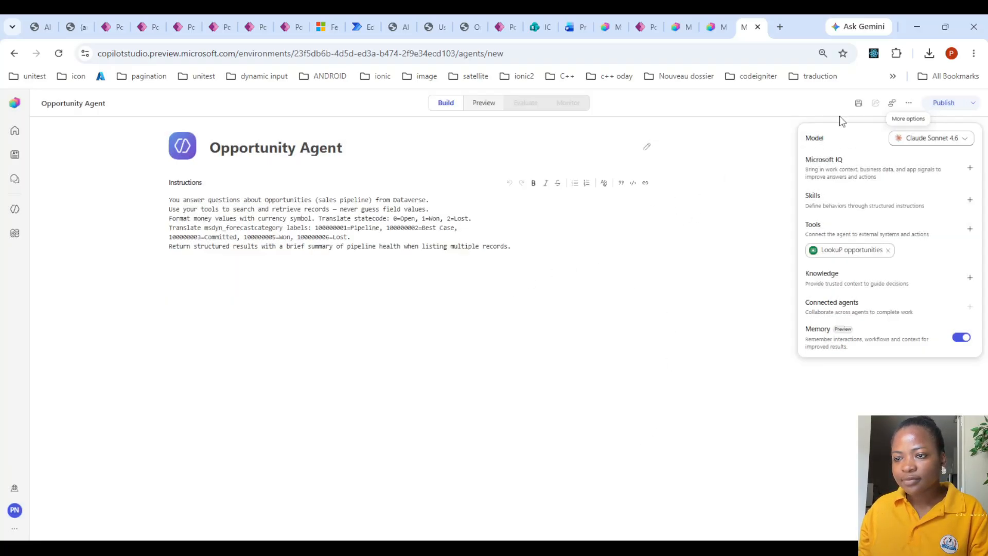
Assign the Opportunity Agent to the AccountSolution solution in its agent settings
left_click(909, 104)
left_click(866, 119)
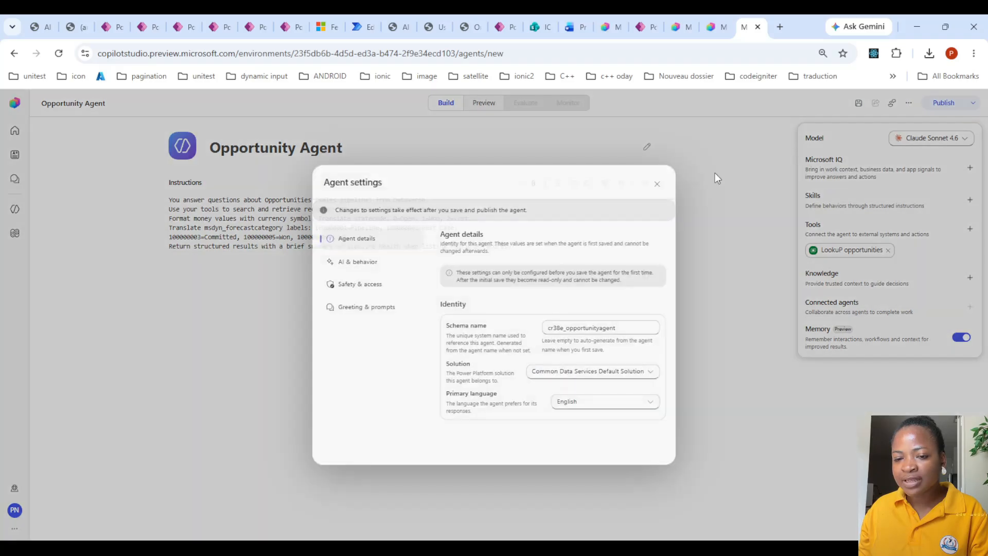
left_click(609, 372)
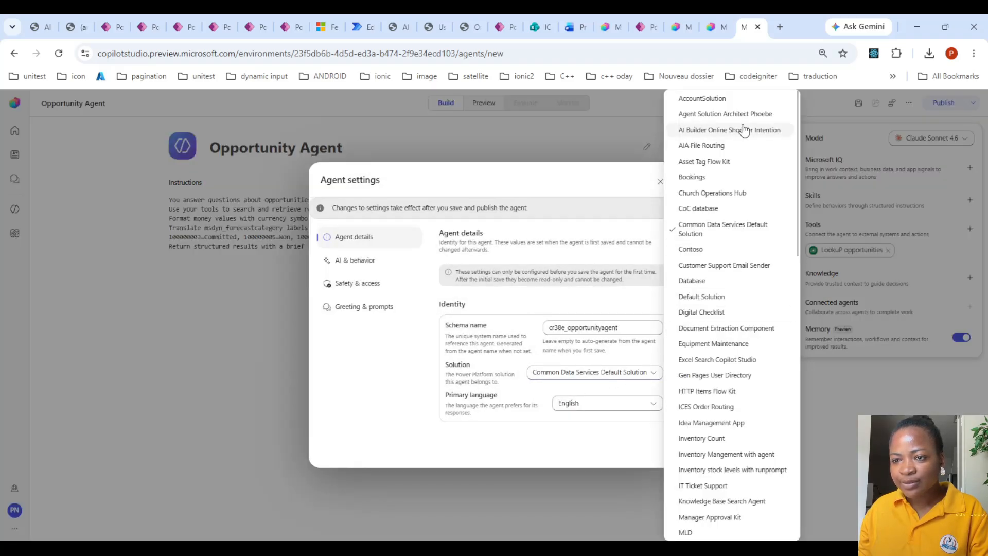
left_click(710, 99)
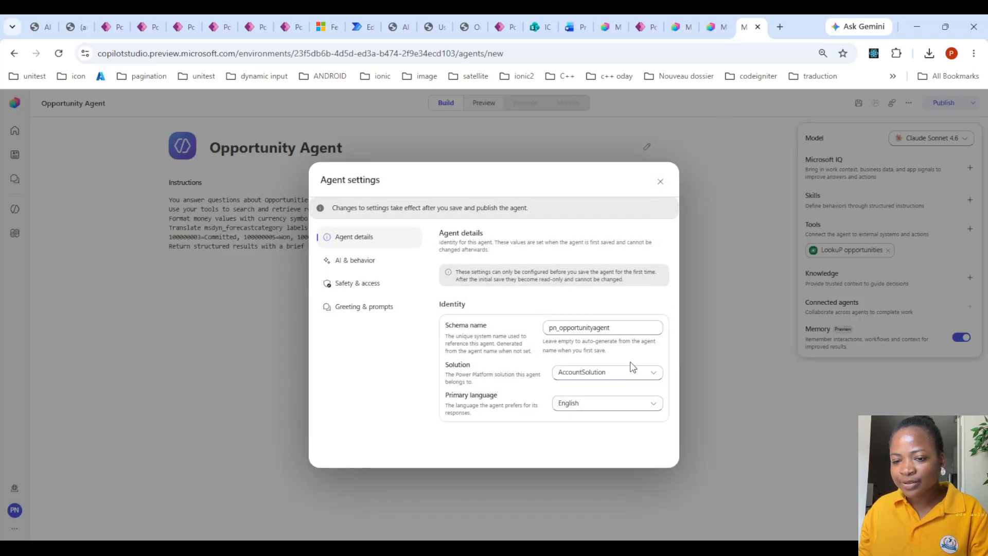
left_click(660, 181)
Recheck the Opportunity Agent's identity settings, and save and publish the agent
left_click(909, 103)
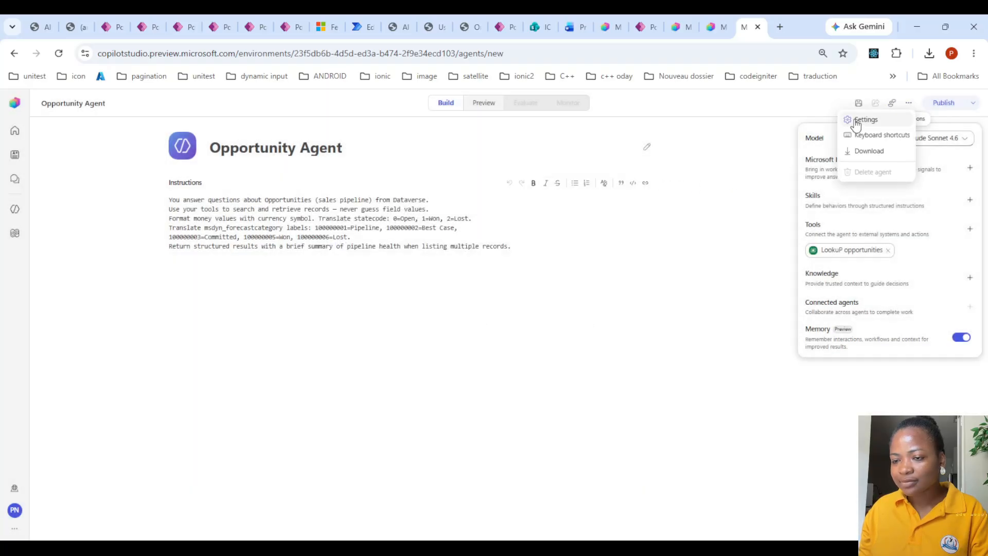
left_click(869, 121)
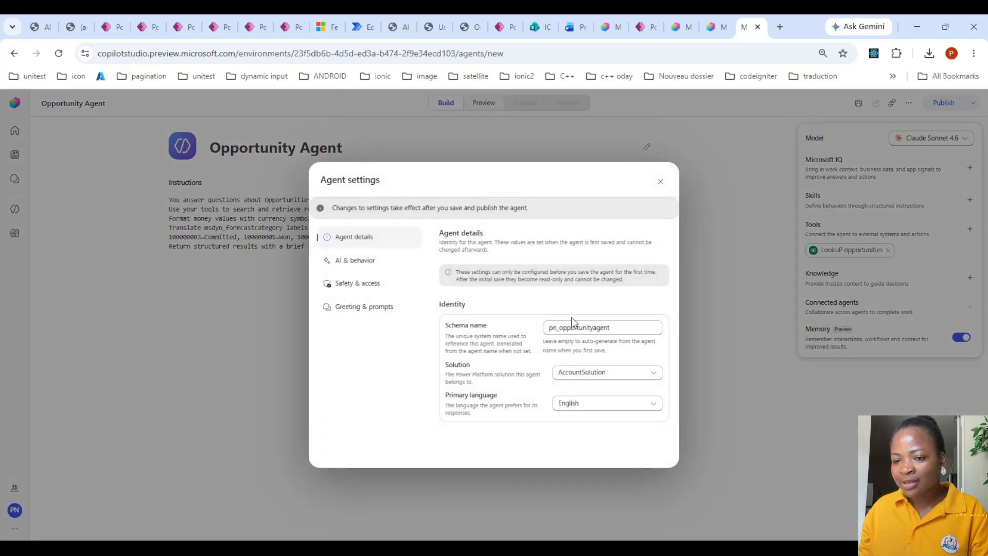
left_click(663, 188)
left_click(944, 103)
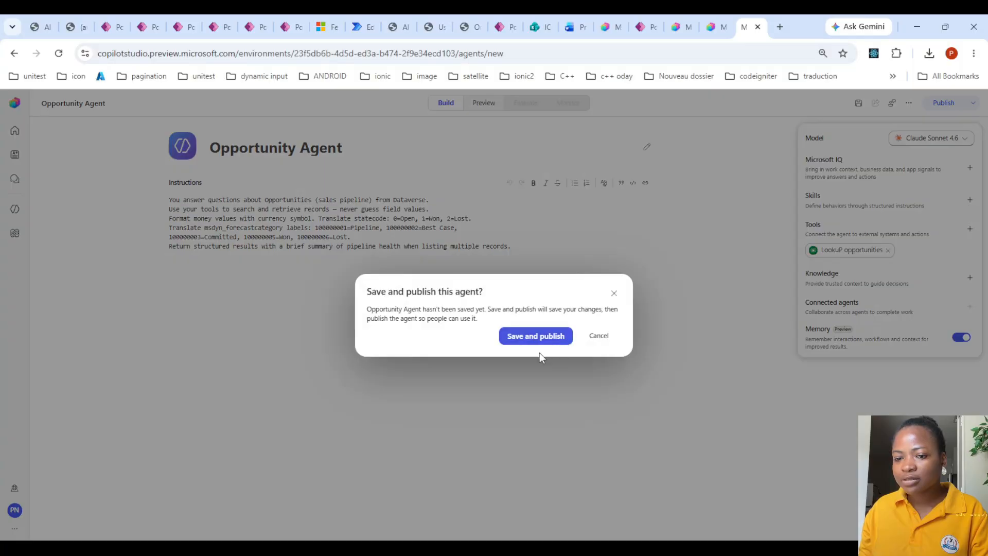
left_click(538, 339)
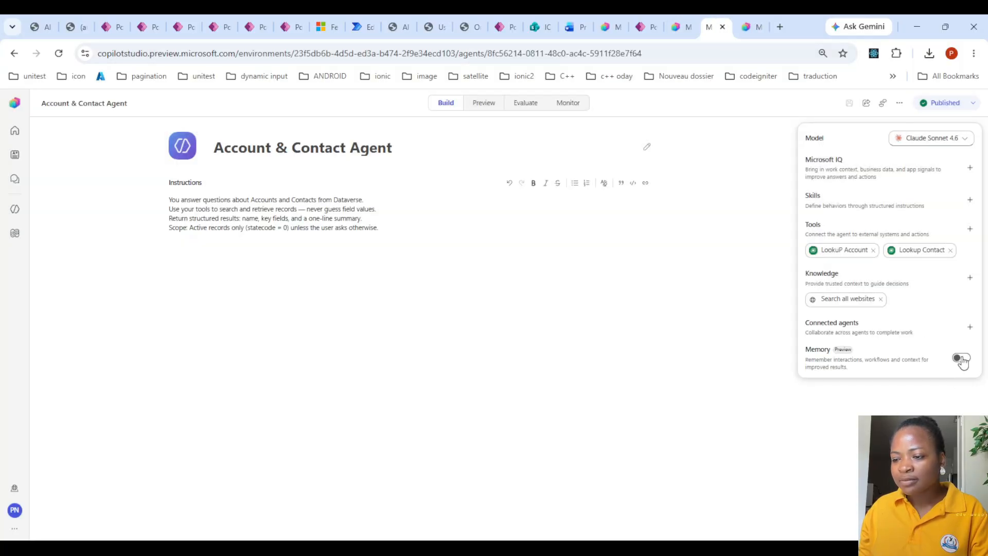
Turn on Memory for the Account & Contact Agent and remove its Search all websites knowledge source
left_click(960, 359)
left_click(880, 300)
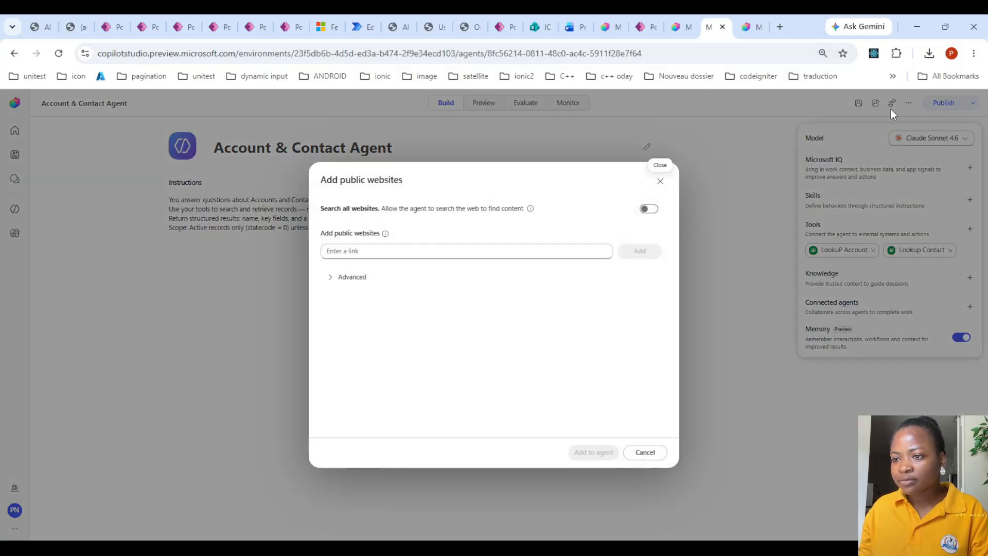
left_click(660, 186)
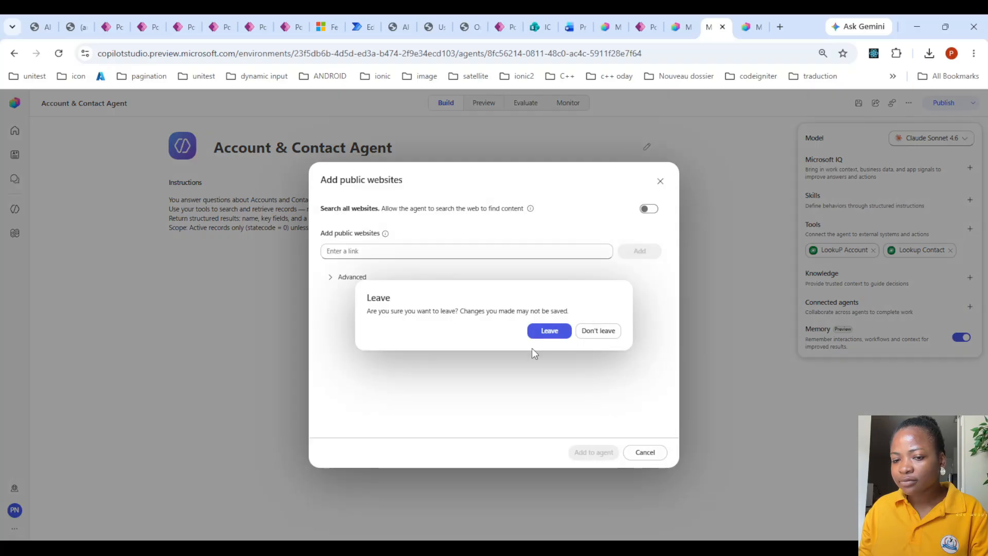
left_click(554, 335)
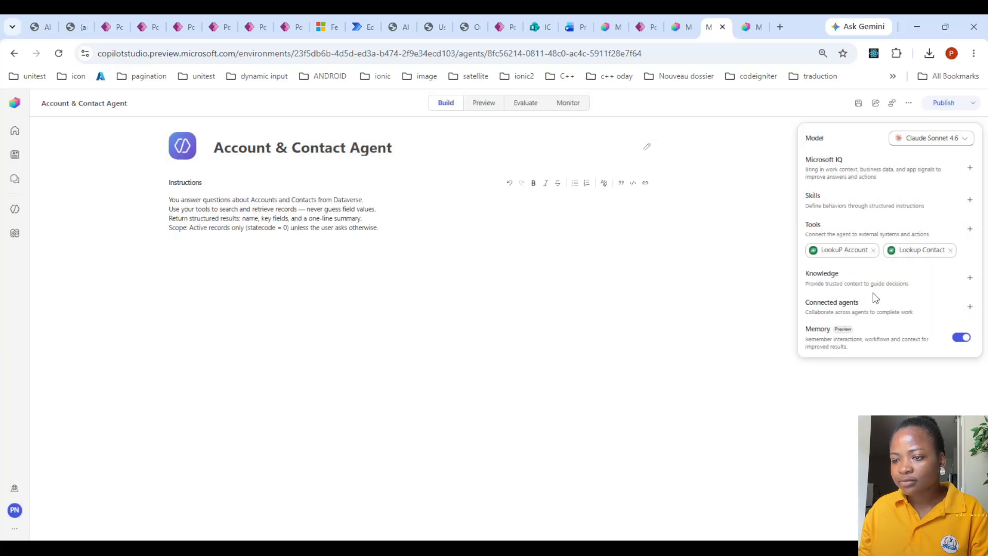
Review the Account & Contact Agent's schema name and solution in its settings, and save the agent
left_click(909, 103)
left_click(877, 120)
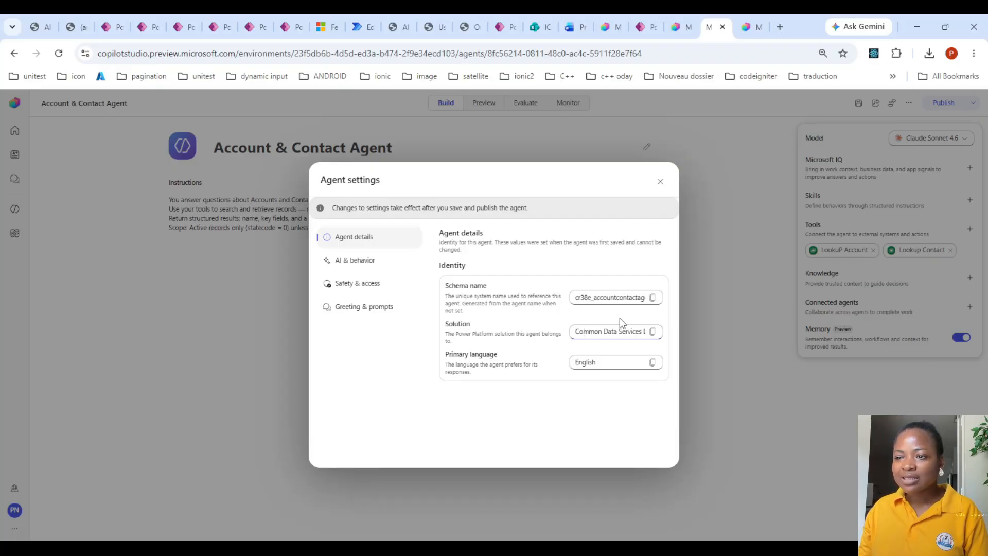
left_click(660, 182)
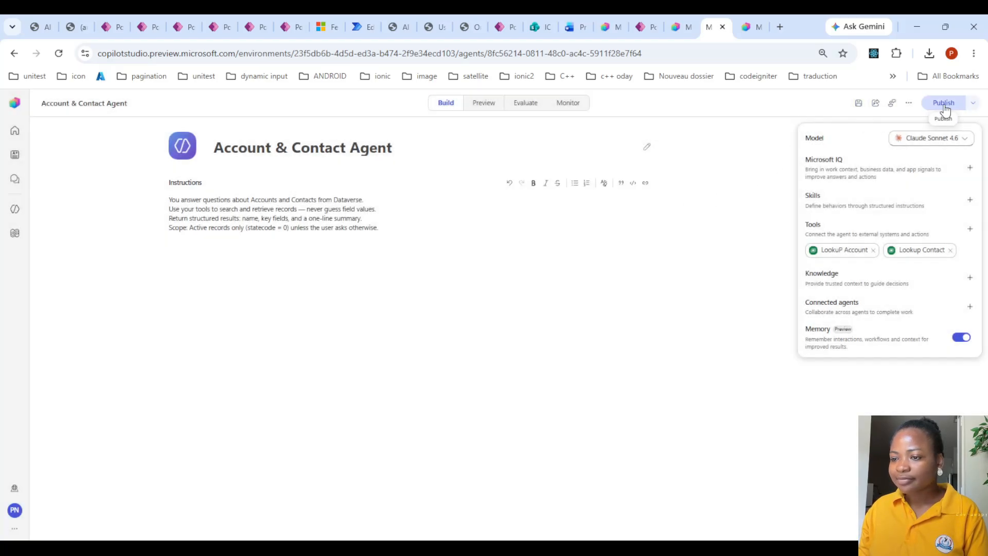
left_click(859, 102)
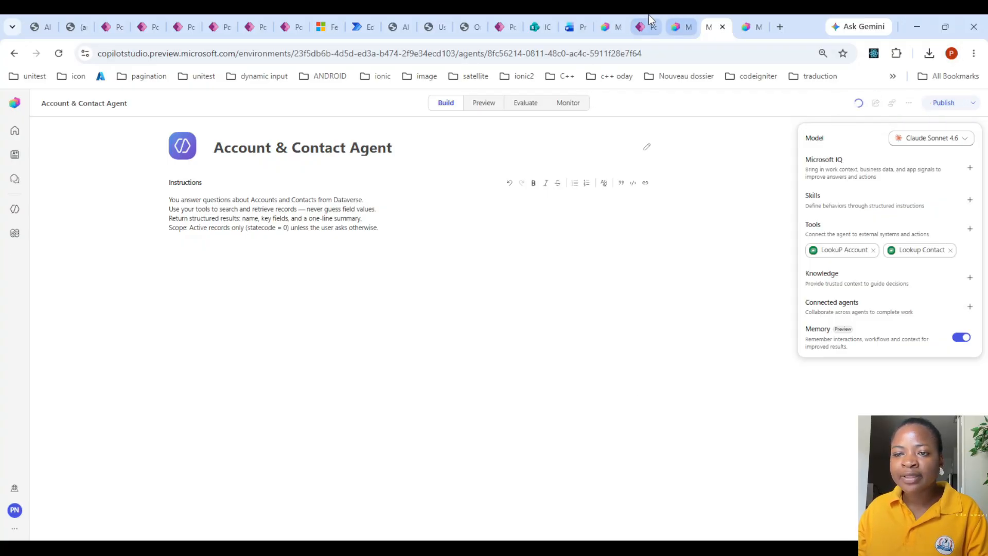
Duplicate the browser tab that holds the Opportunity Agent
left_click(750, 26)
right_click(749, 23)
left_click(788, 130)
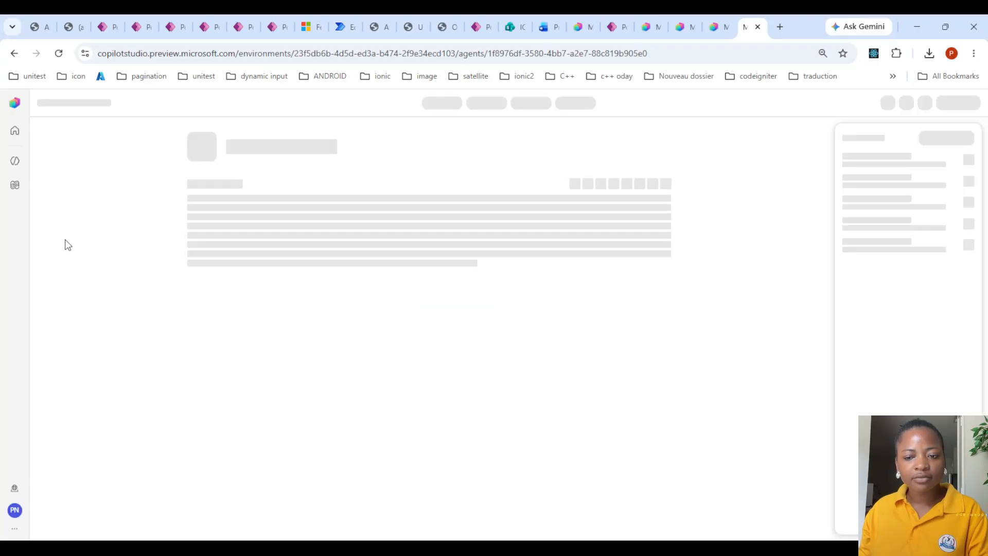
Create a new agent from the Agents list and choose AccountSolution as its solution in the agent settings
left_click(14, 210)
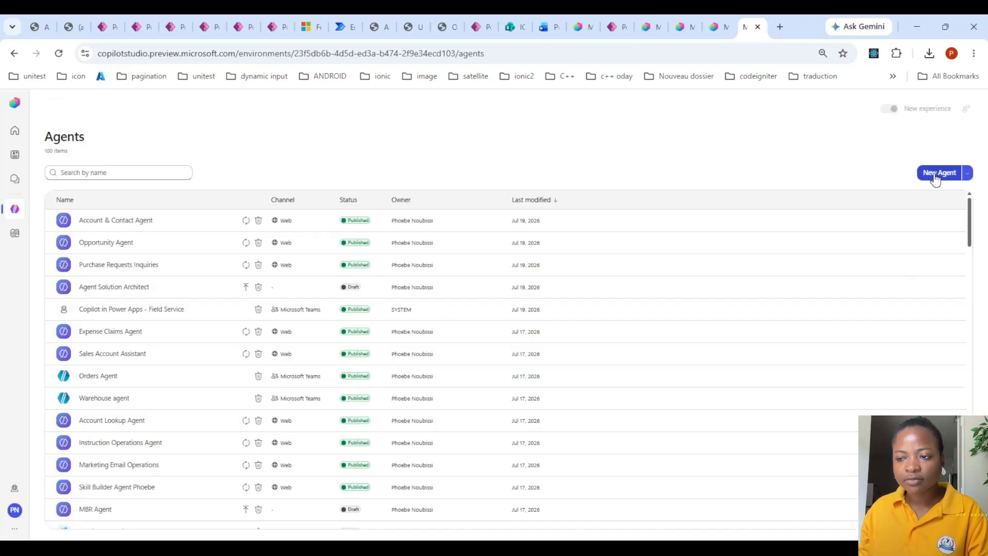
left_click(935, 175)
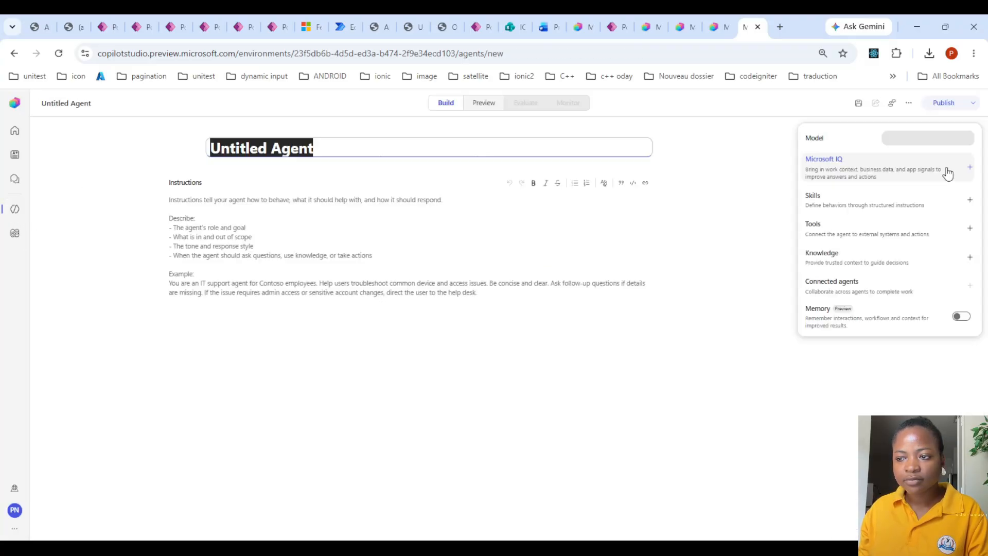
left_click(909, 102)
left_click(890, 121)
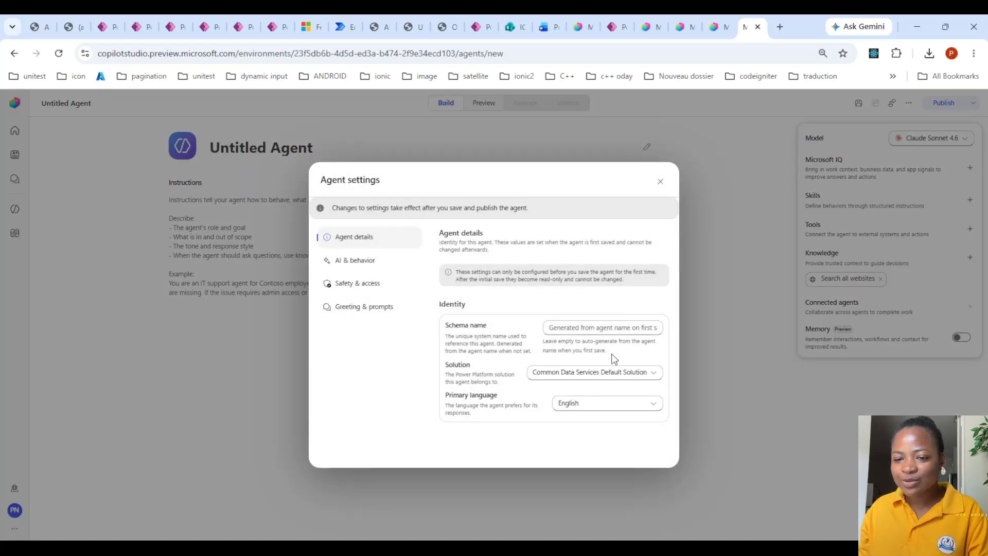
left_click(618, 371)
left_click(700, 99)
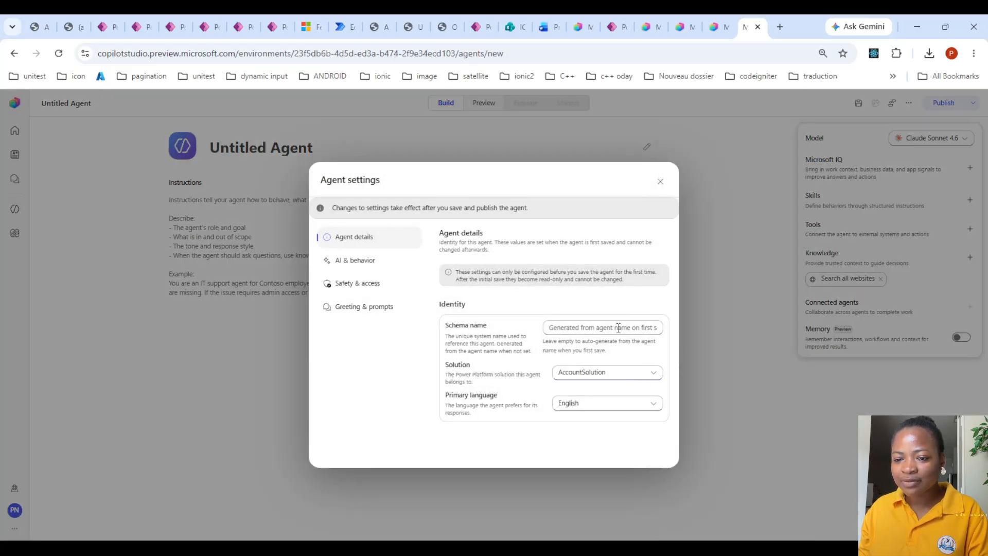
left_click(661, 182)
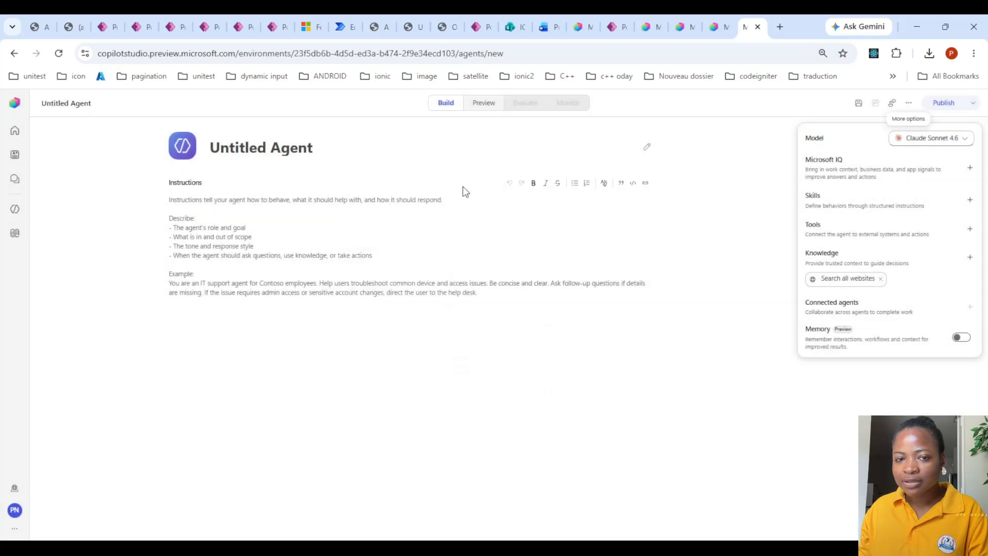
Name the new agent "Sales Data Explorer", copying the parent agent's name from the Agent Solution Architect's plan
left_click(654, 15)
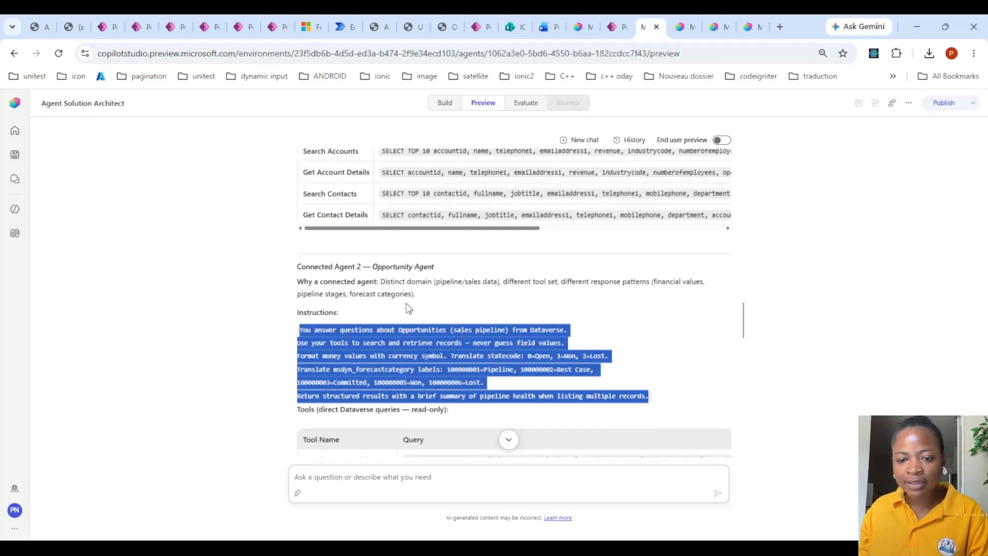
scroll(421, 301, "up", 5)
scroll(420, 301, "up", 6)
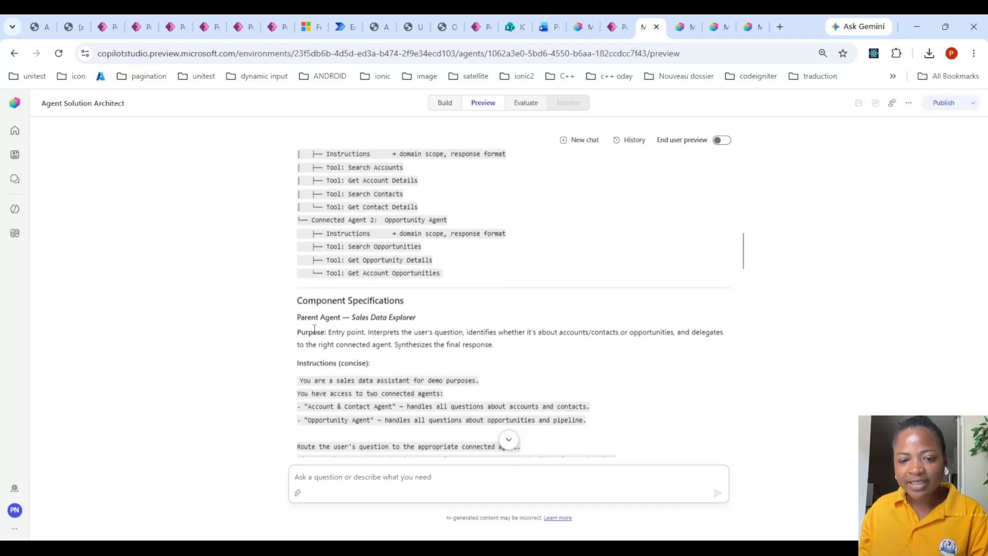
left_click_drag(353, 317, 418, 319)
key("ctrl+c")
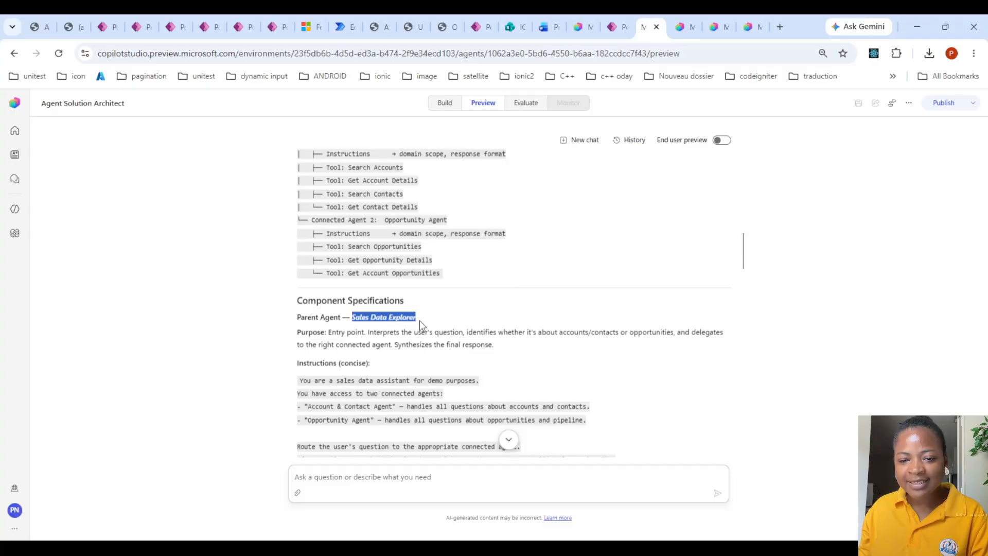
left_click(747, 26)
left_click(355, 138)
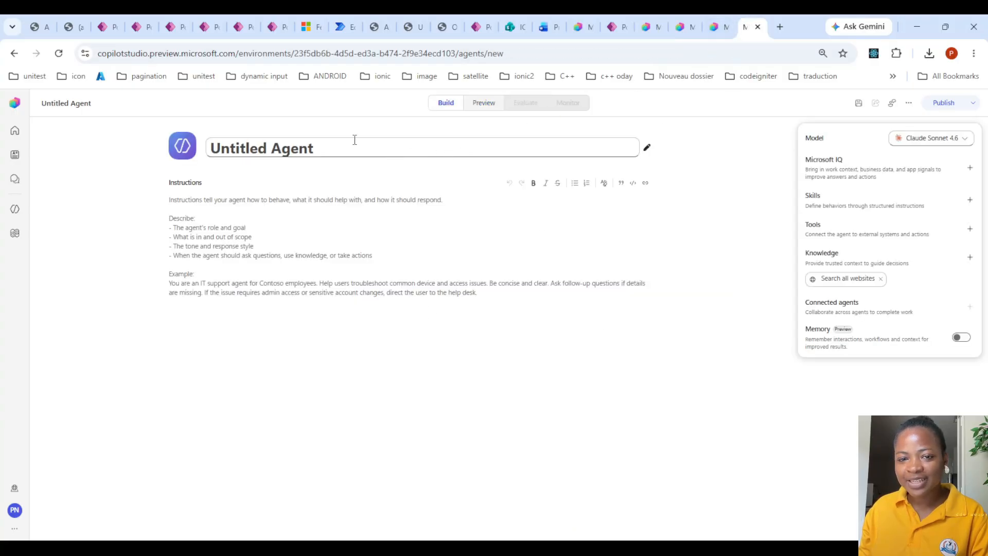
key("ctrl+v")
key("ctrl+a")
type("Sales Data Explorer")
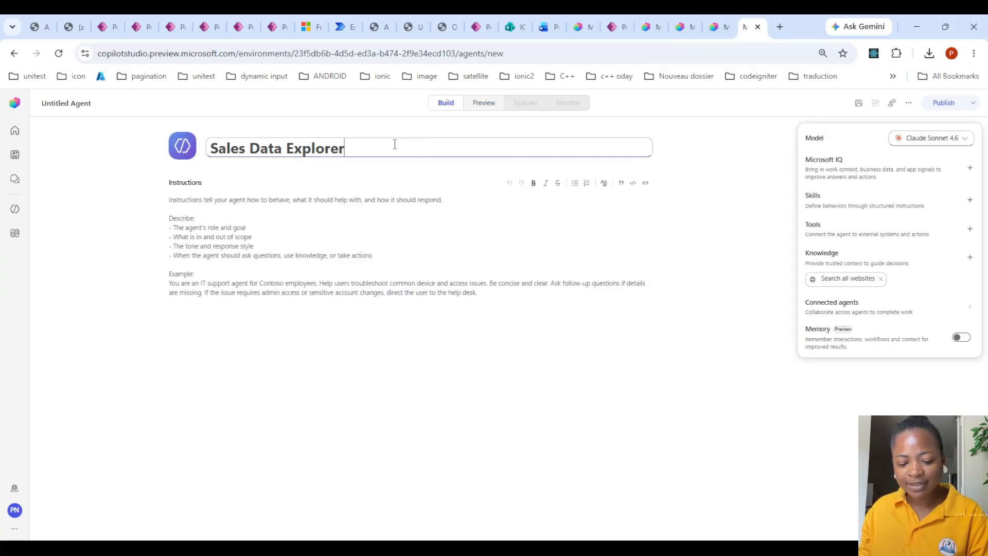
Copy the parent agent's concise instructions from the Agent Solution Architect's plan into the Sales Data Explorer's instructions
left_click(657, 21)
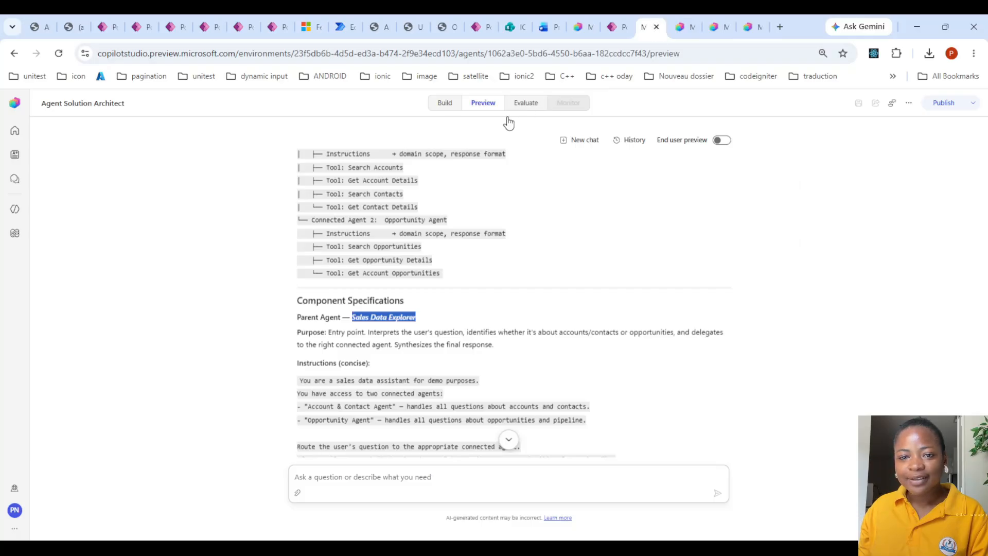
scroll(326, 286, "down", 2)
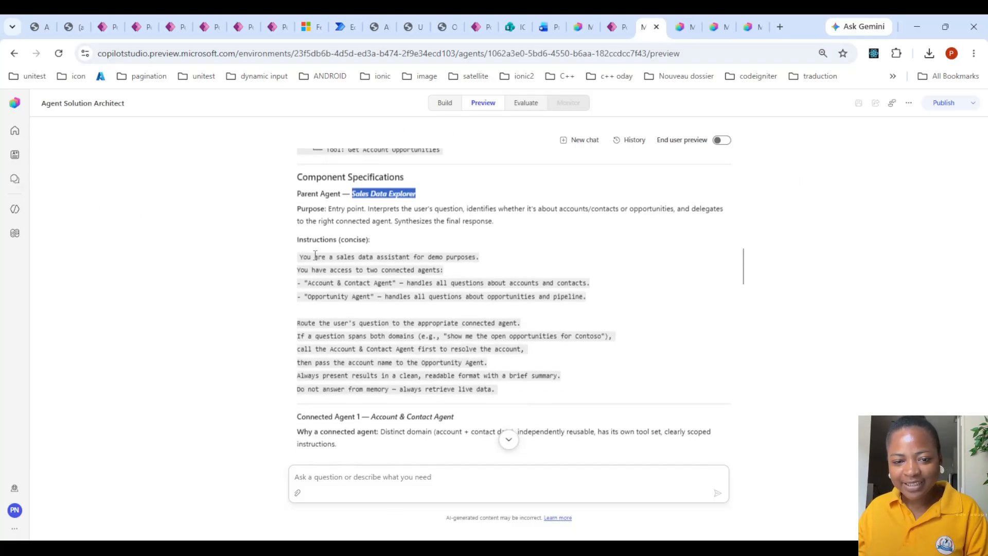
left_click_drag(299, 257, 506, 391)
key("ctrl+c")
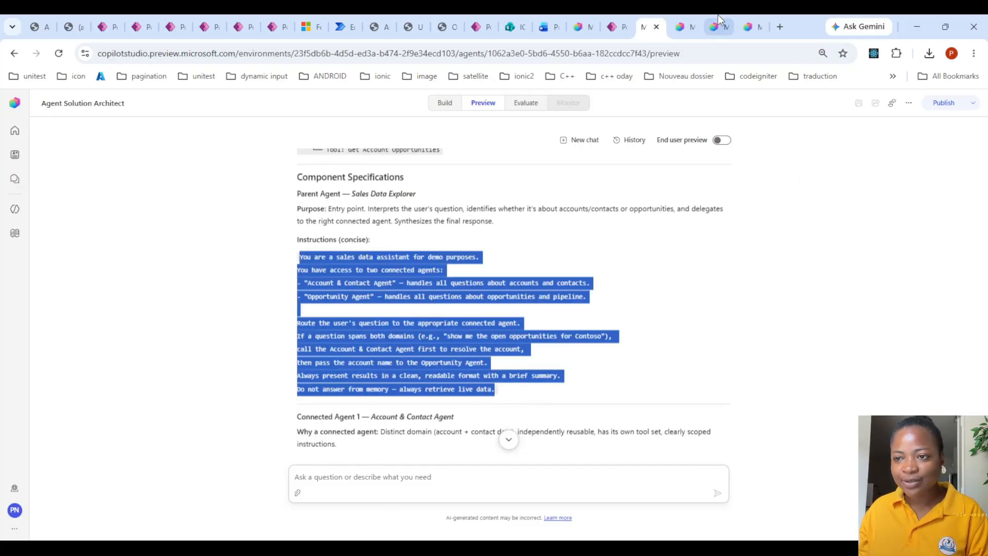
left_click(745, 26)
left_click(250, 219)
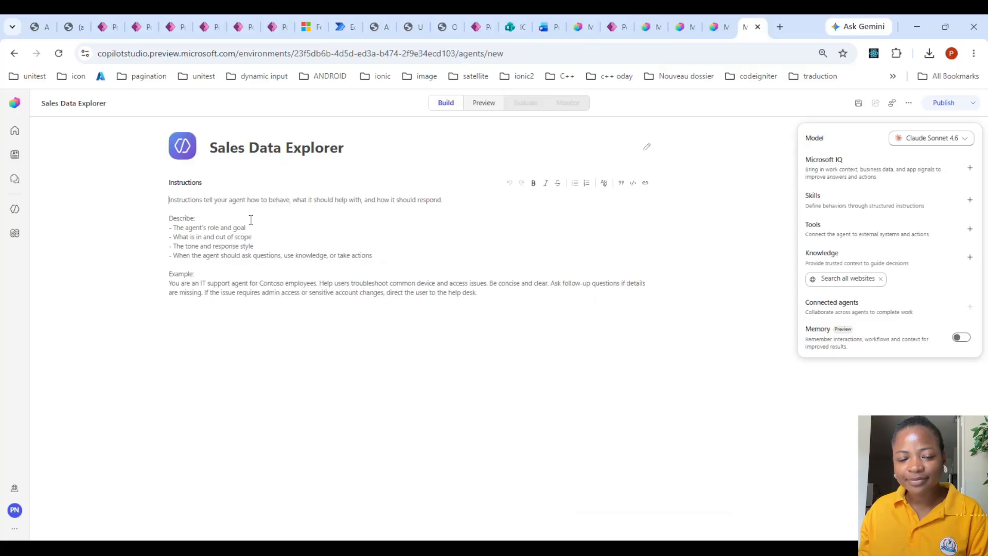
key("ctrl+v")
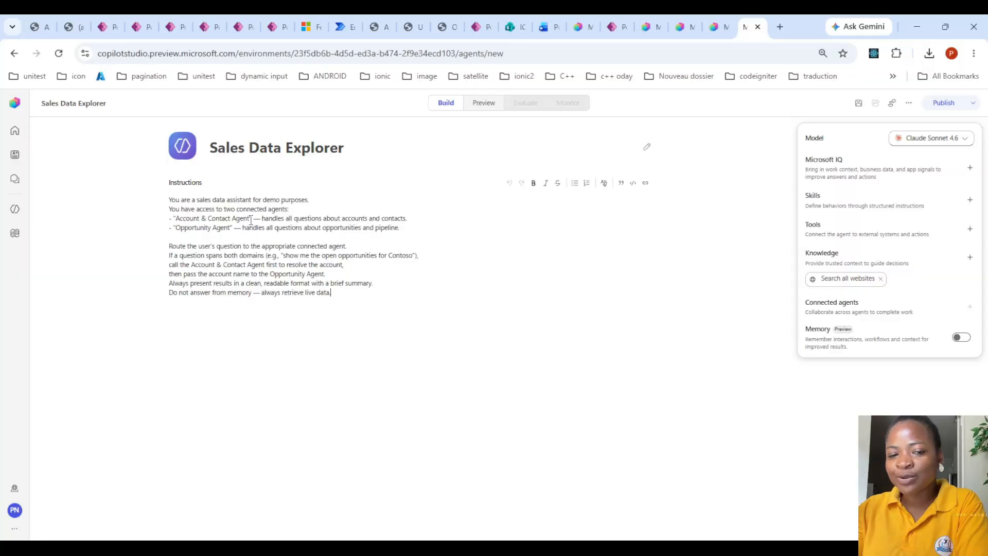
Turn on Memory for the Sales Data Explorer and remove its Search all websites knowledge source
left_click(961, 338)
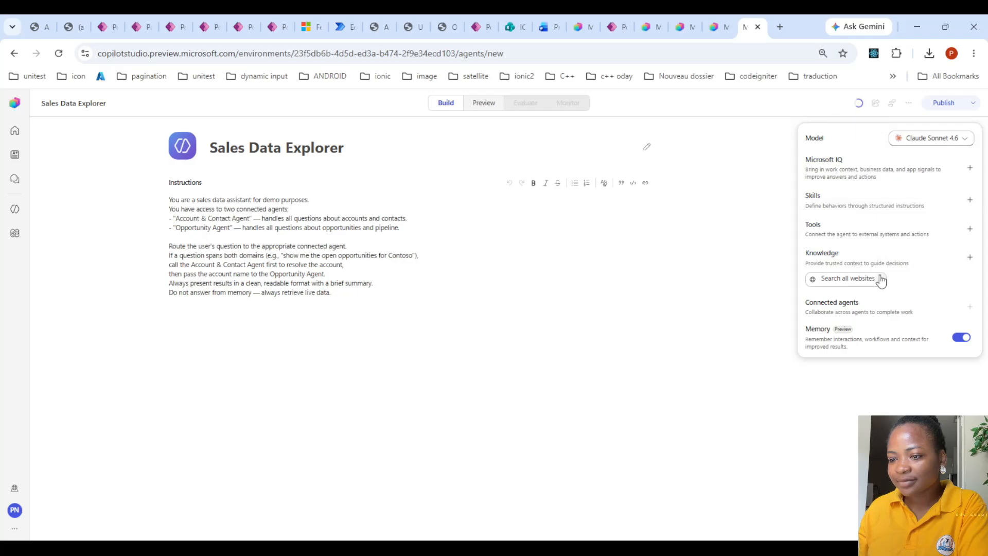
left_click(881, 279)
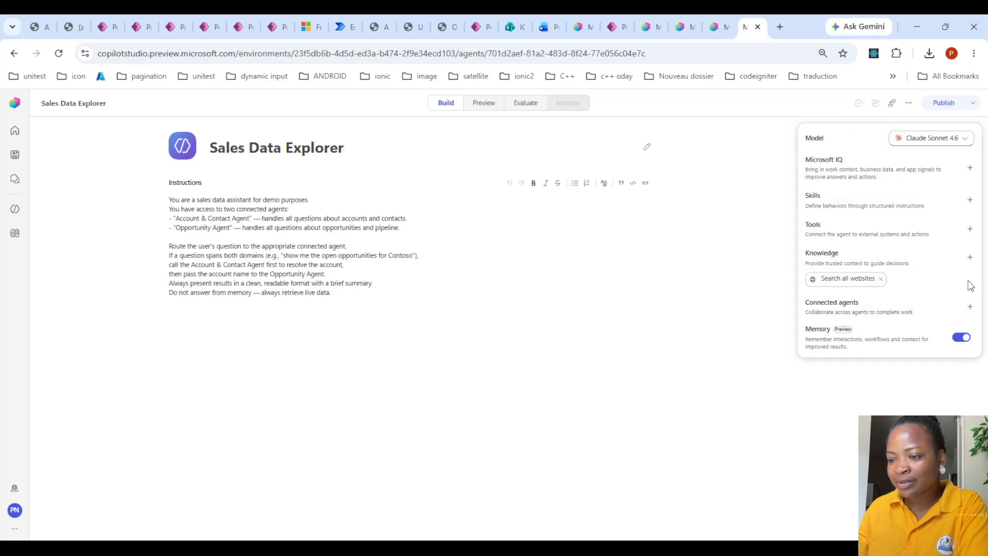
left_click(881, 279)
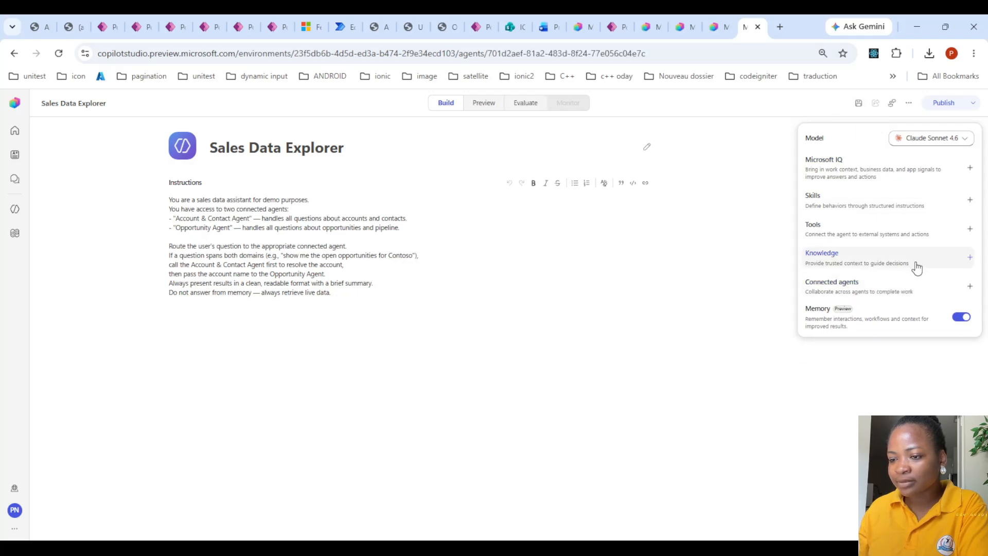
Review the Sales Data Explorer's schema name and solution in its settings, and save the agent
left_click(908, 103)
left_click(870, 116)
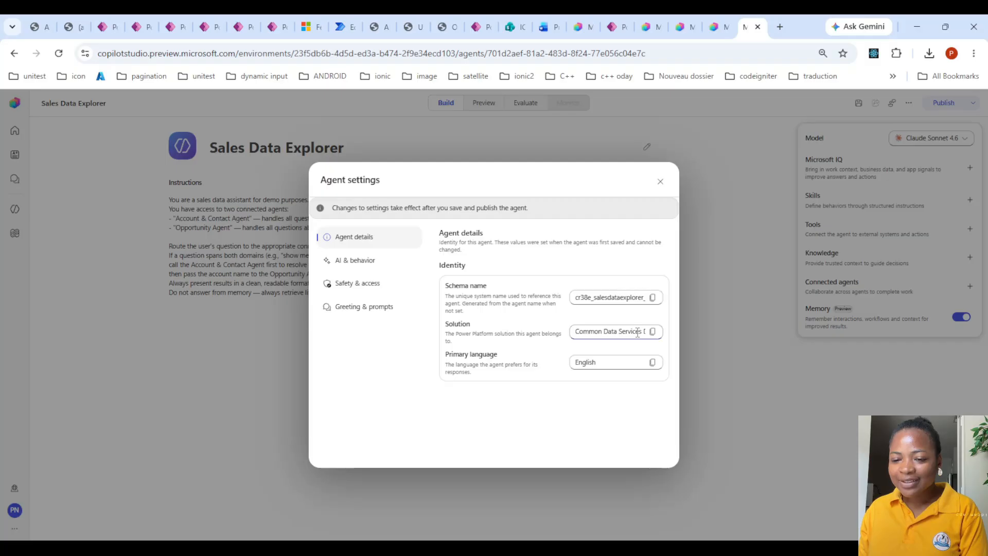
left_click(658, 185)
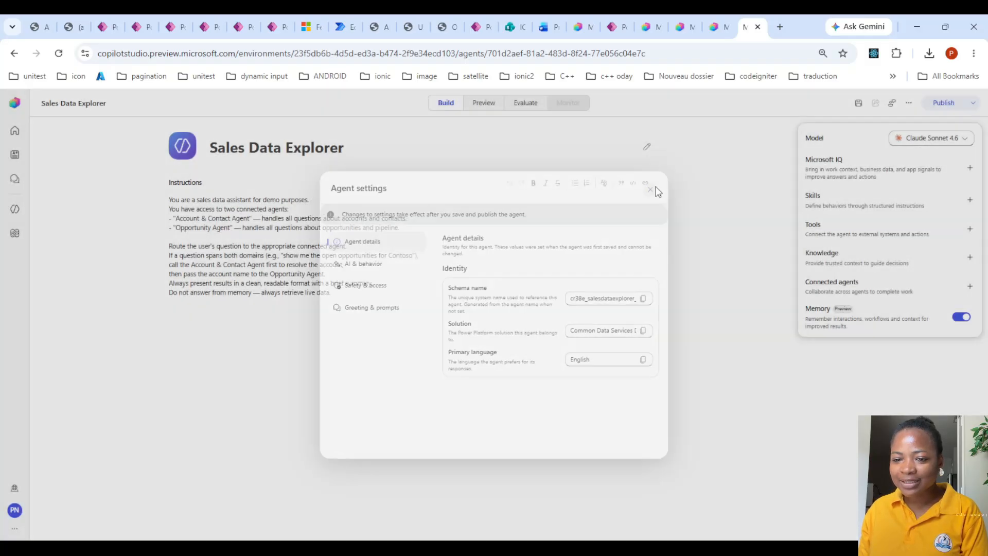
left_click(858, 105)
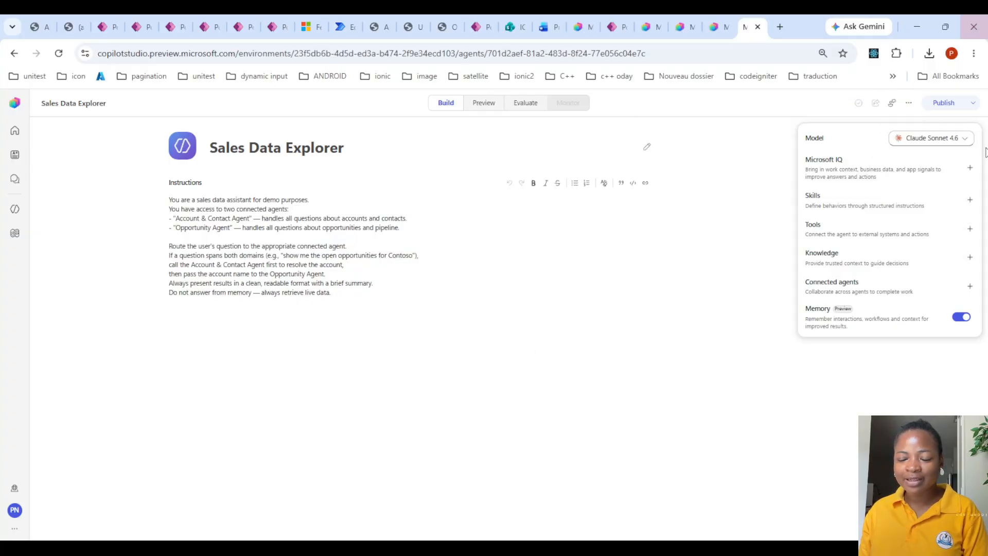
left_click(909, 104)
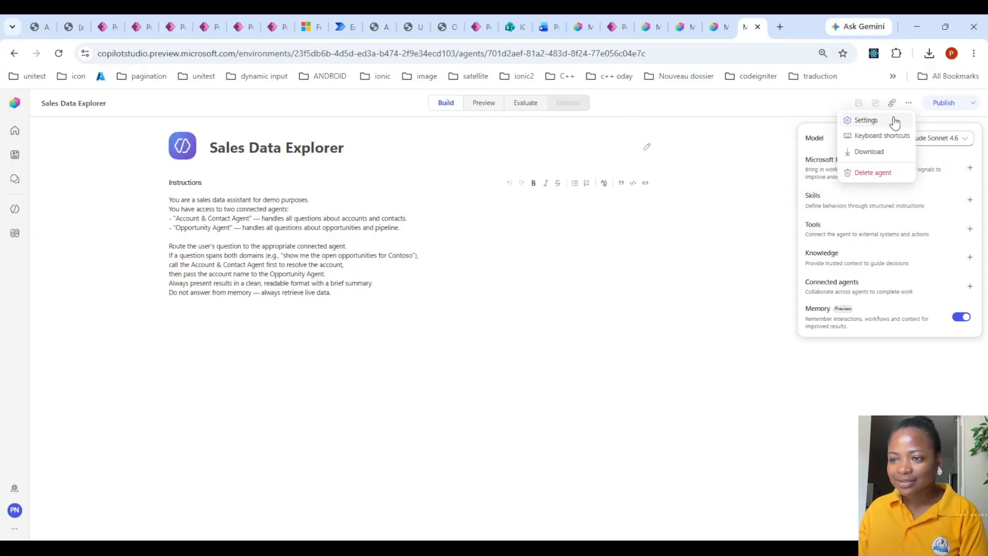
left_click(885, 120)
left_click(660, 181)
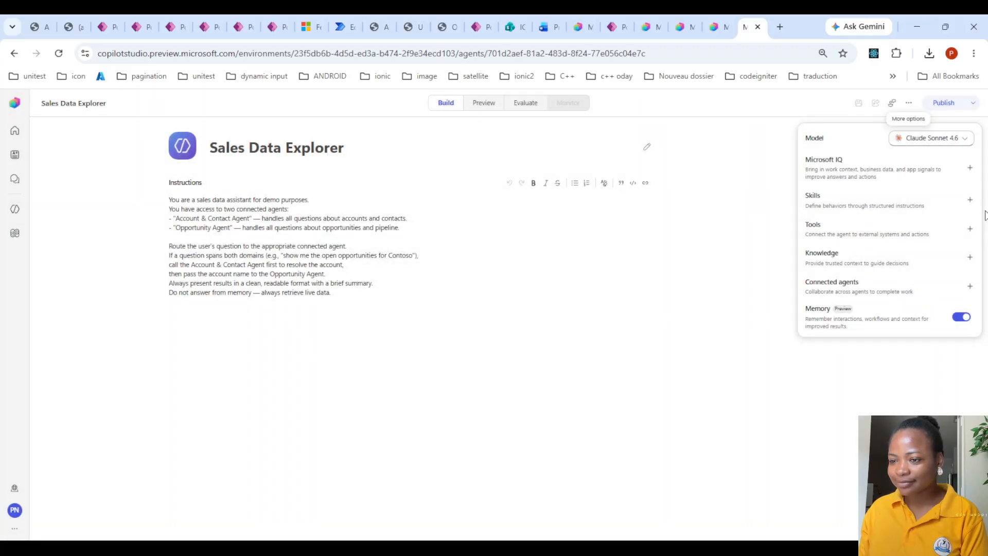
Connect the Account & Contact Agent to the Sales Data Explorer with the description "You answer questions about Accounts and Contacts from Dataverse."
left_click(970, 287)
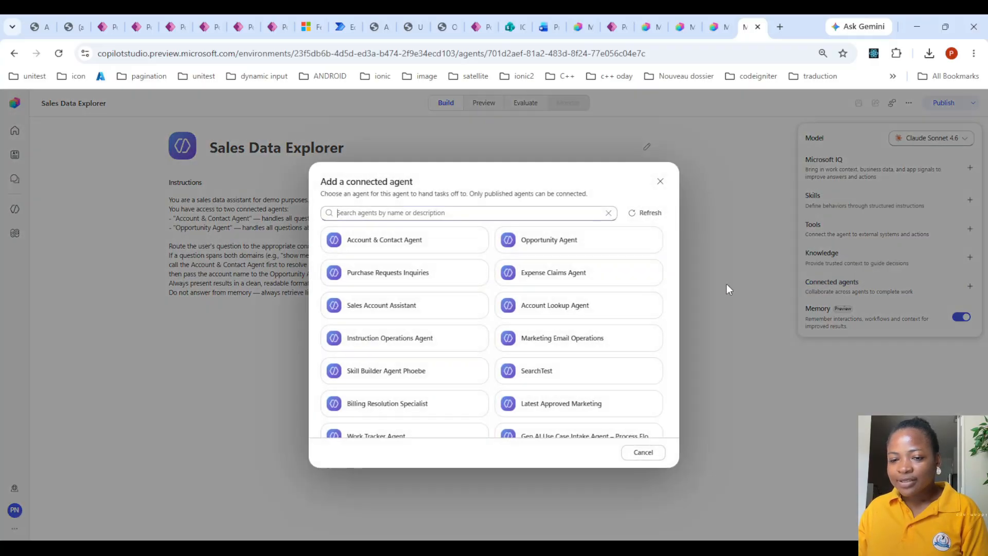
left_click(391, 239)
left_click(460, 222)
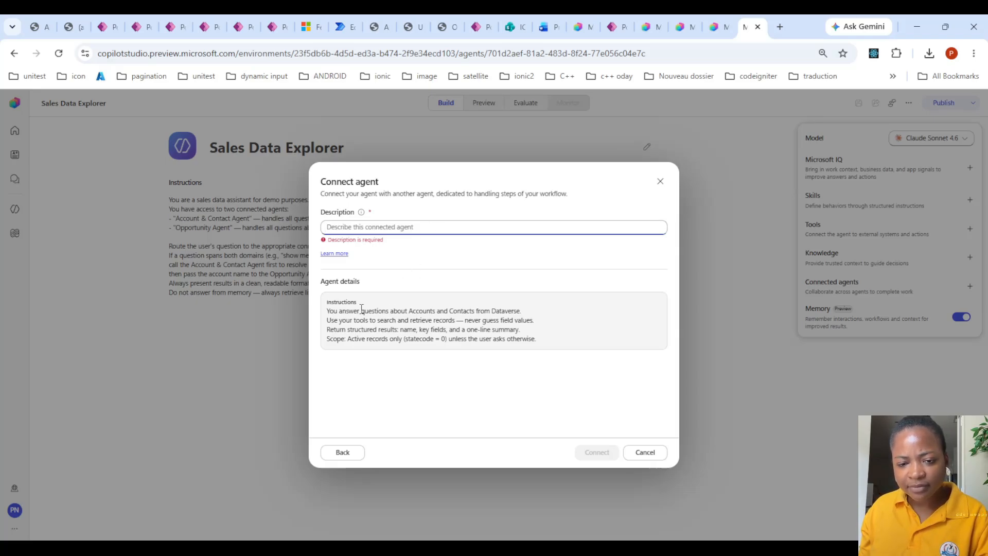
left_click_drag(327, 311, 522, 311)
key("ctrl+c")
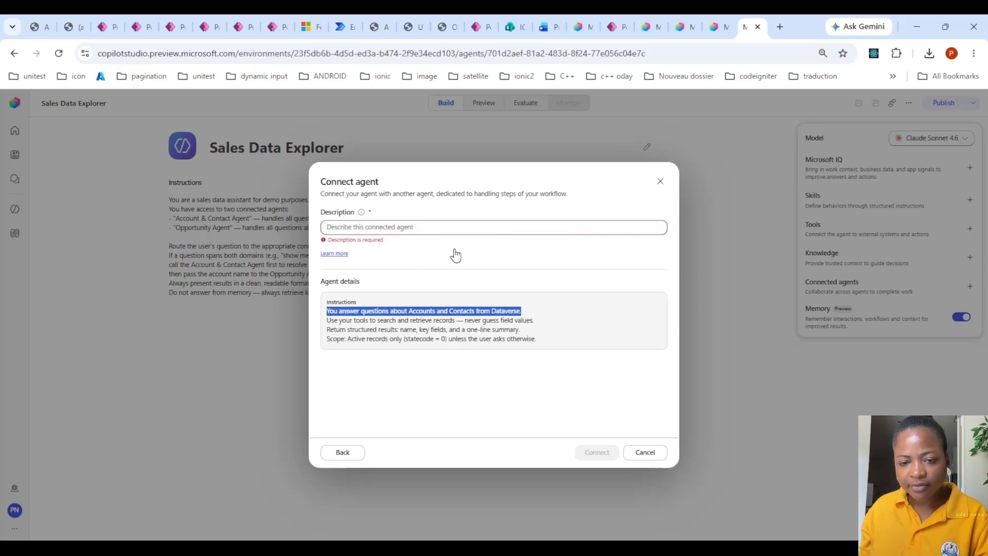
left_click(447, 227)
key("ctrl+v")
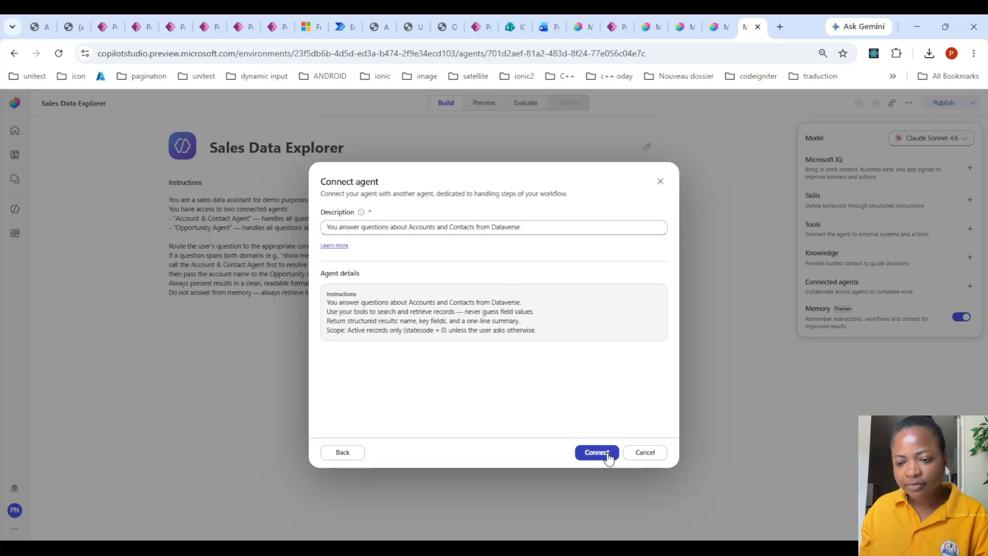
left_click(604, 452)
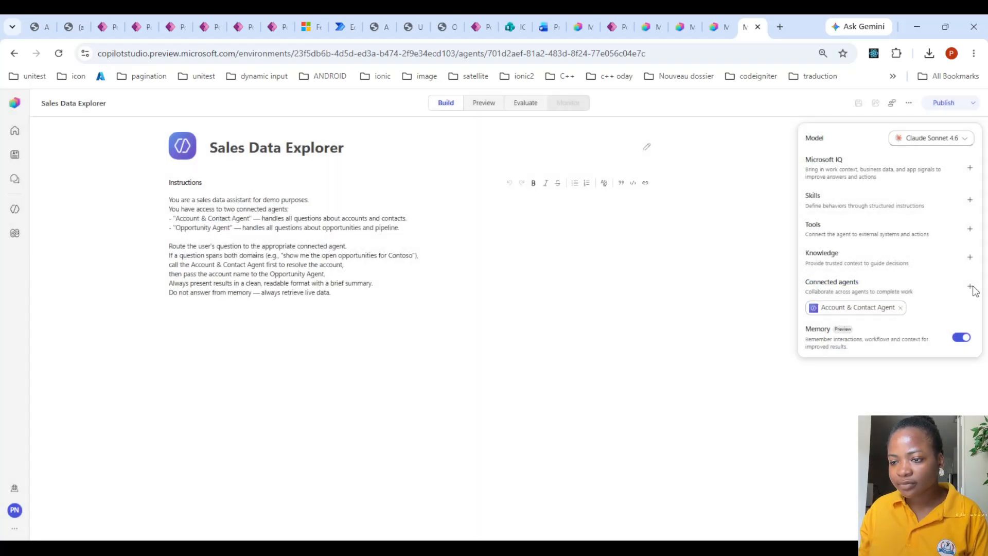
Connect the Opportunity Agent with the description "You answer questions about Opportunities (sales pipeline) from Dataverse." and publish the Sales Data Explorer
left_click(970, 286)
left_click(396, 243)
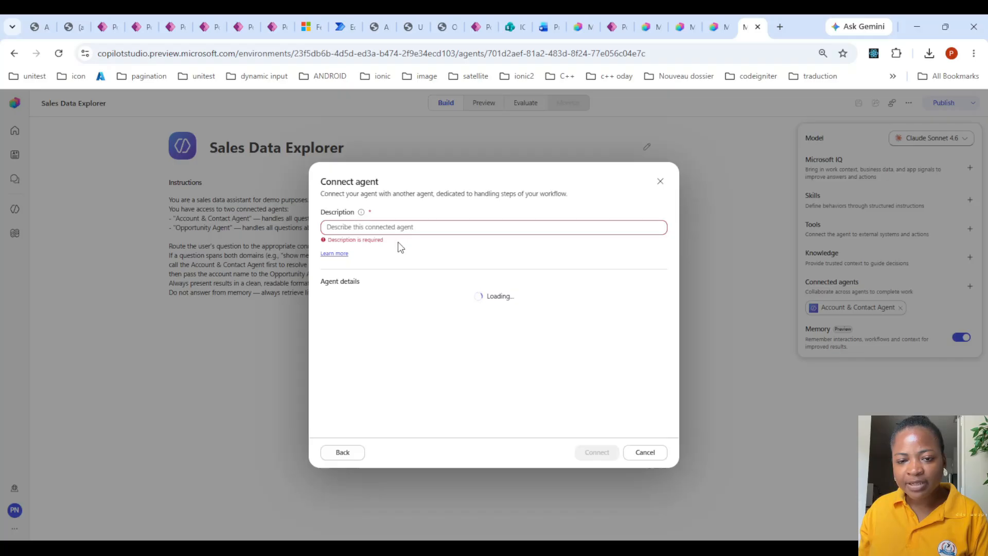
left_click_drag(330, 316, 559, 315)
key("ctrl+c")
left_click(426, 230)
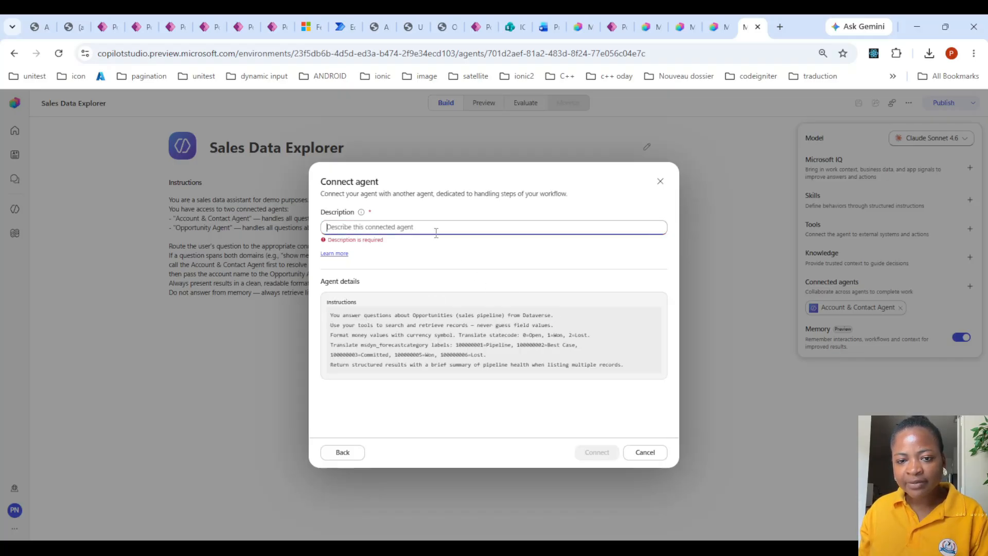
key("ctrl+v")
left_click(606, 452)
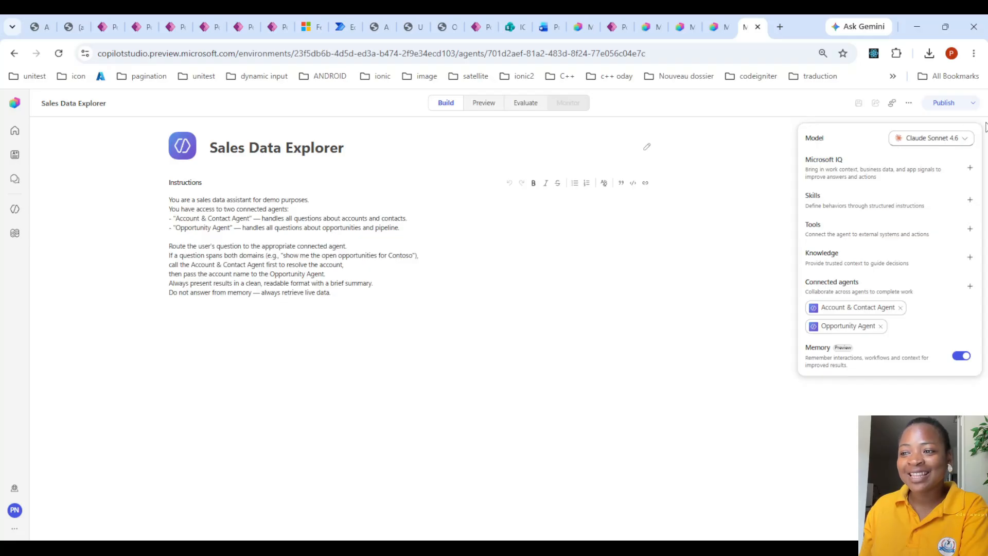
left_click(932, 105)
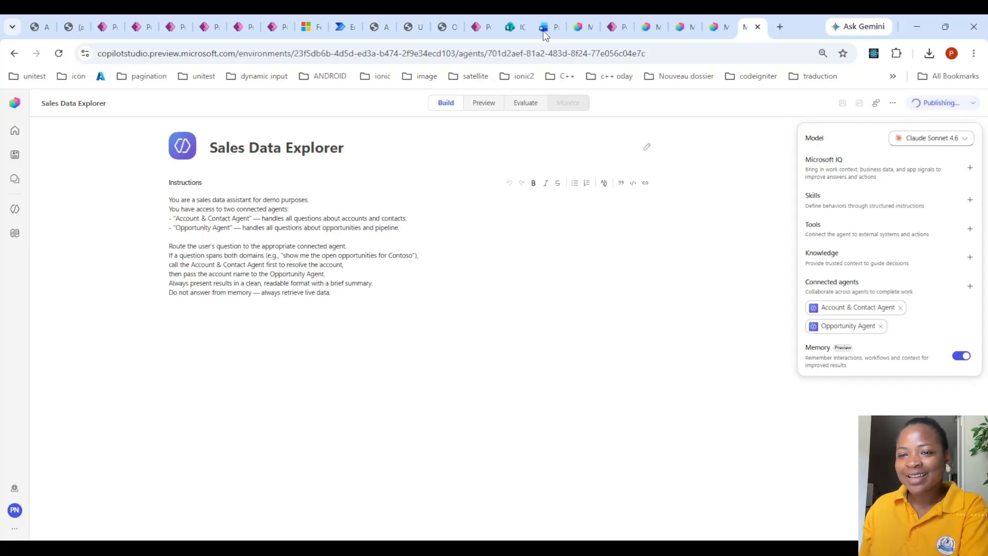
Copy the demo question "Find accounts in the financial industry" from the Demo Query Coverage table in the Agent Solution Architect's plan
left_click(647, 23)
scroll(342, 334, "down", 7)
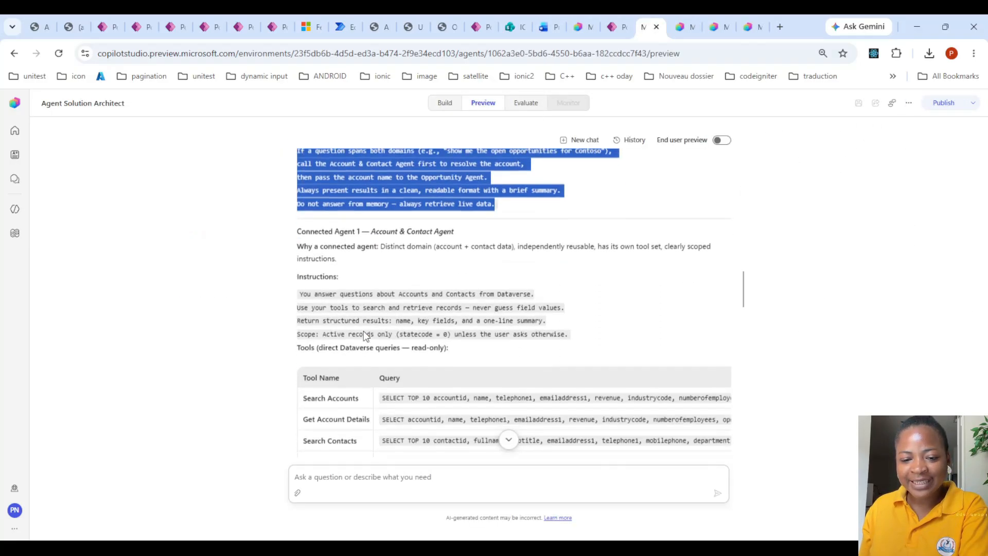
scroll(365, 332, "down", 10)
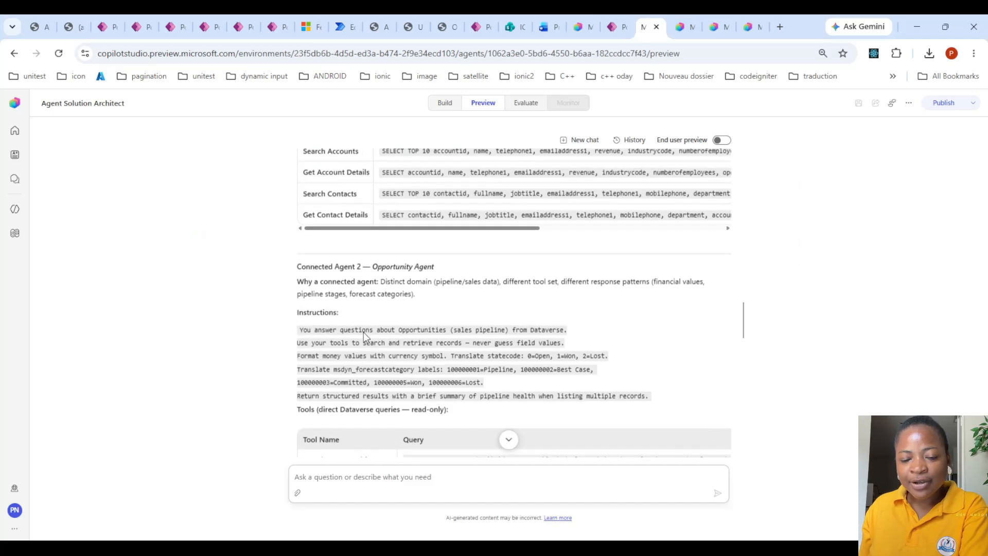
scroll(364, 332, "up", 2)
scroll(364, 332, "down", 8)
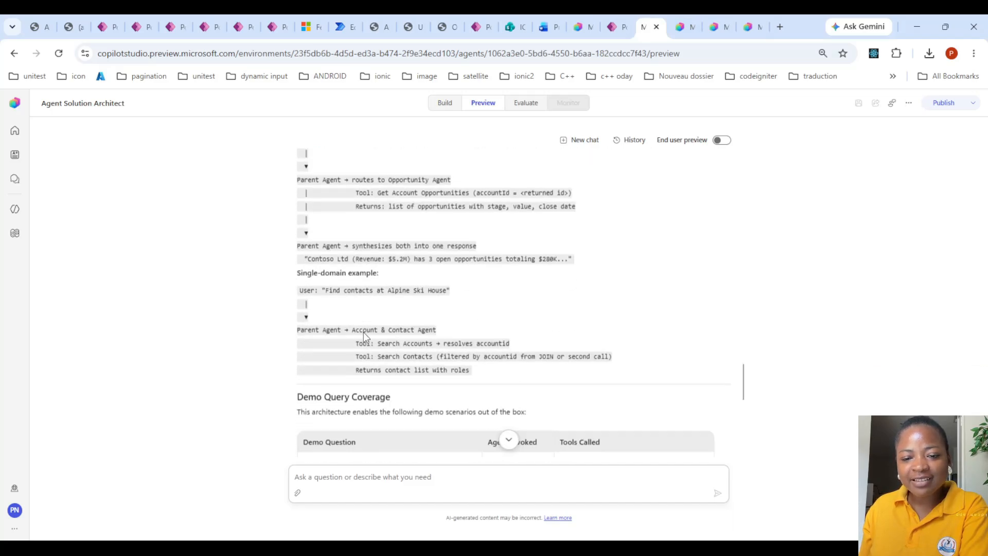
scroll(363, 332, "down", 3)
scroll(364, 332, "up", 2)
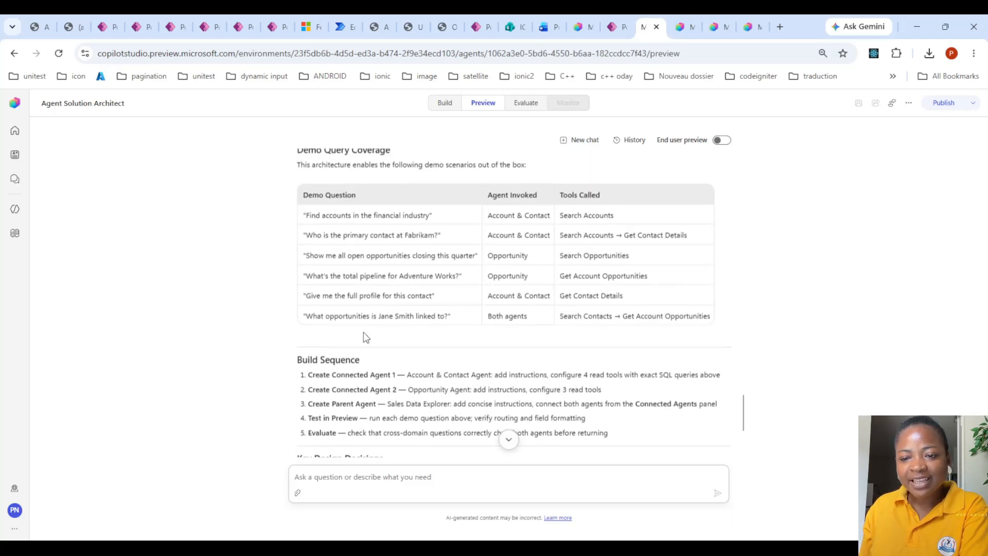
scroll(347, 253, "up", 3)
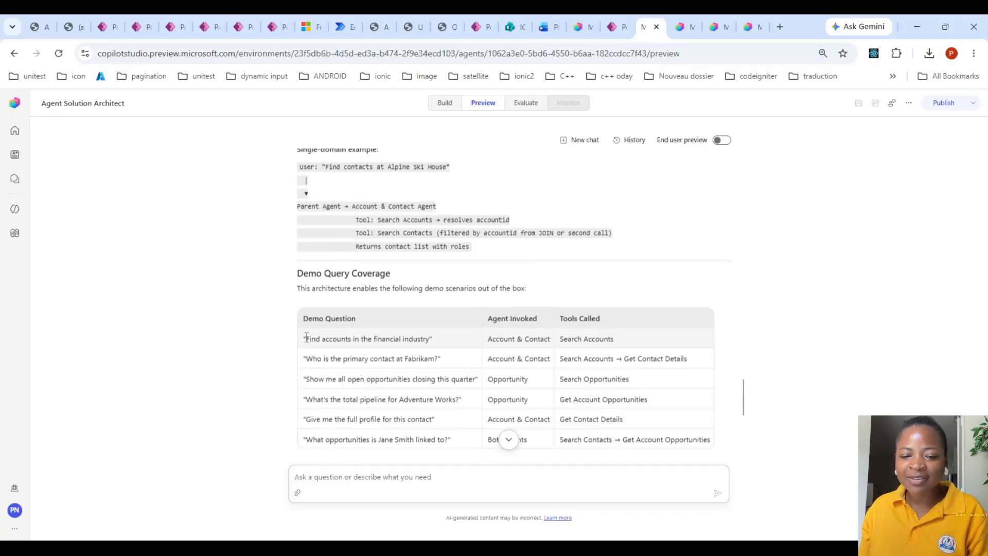
left_click_drag(306, 338, 429, 340)
key("ctrl+c")
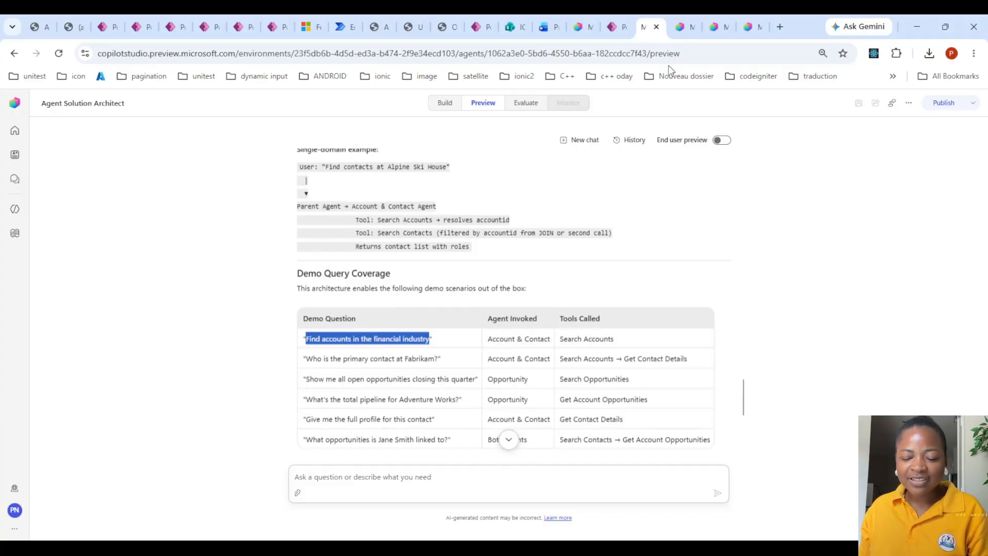
Ask the Sales Data Explorer in its preview chat "Find accounts in the financial industry"
left_click(751, 27)
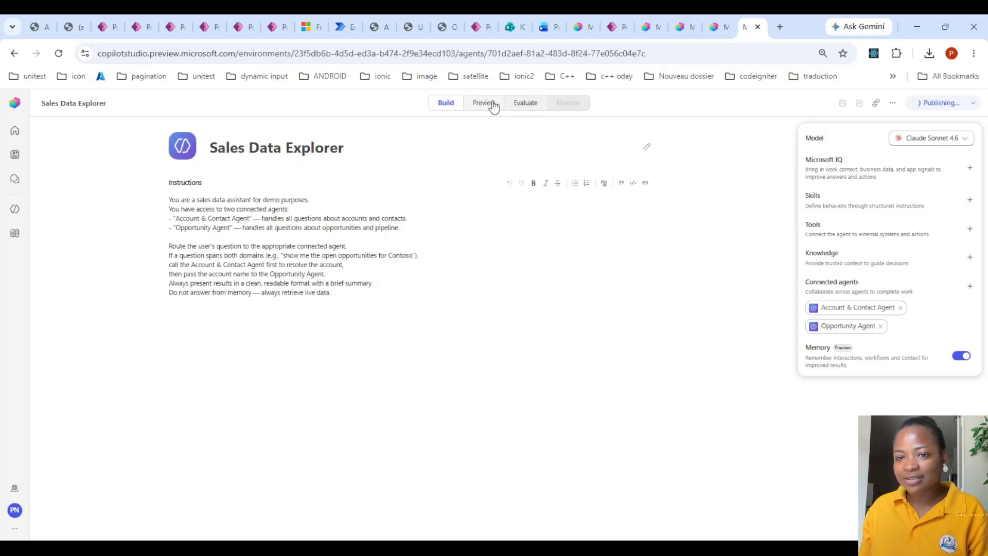
left_click(487, 103)
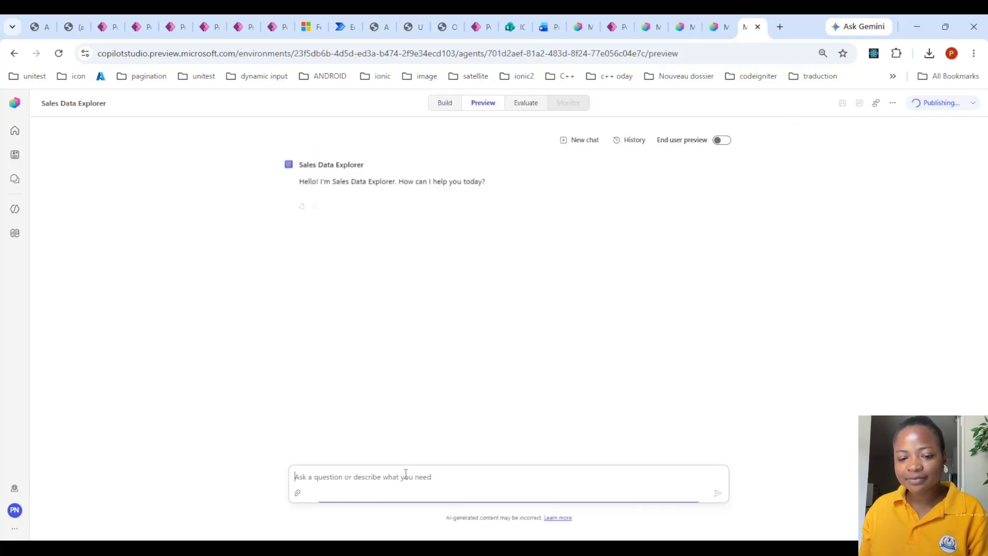
key("ctrl+v")
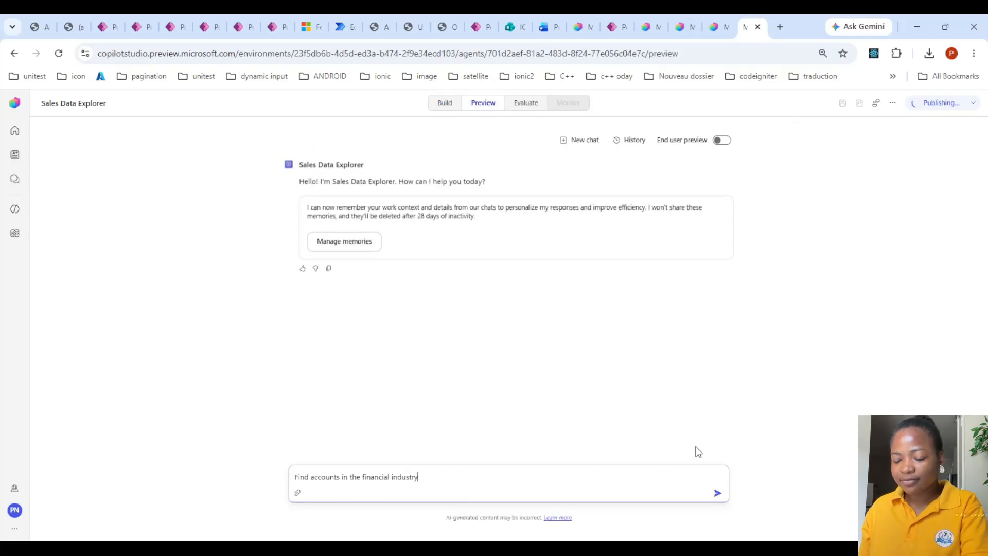
key("Return")
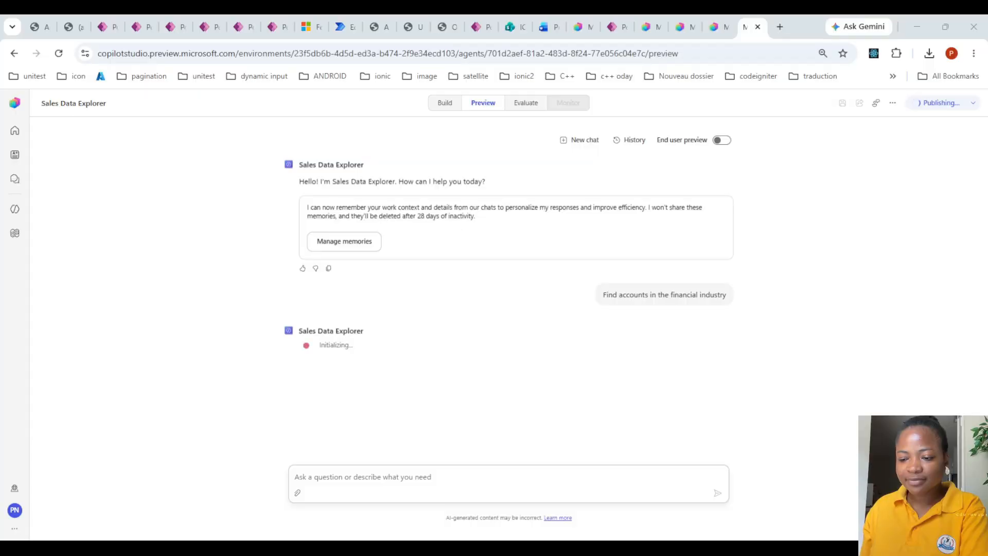
Inspect the input and output of the Account & Contact Agent call in the Sales Data Explorer's reply
key("ctrl+shift+Tab")
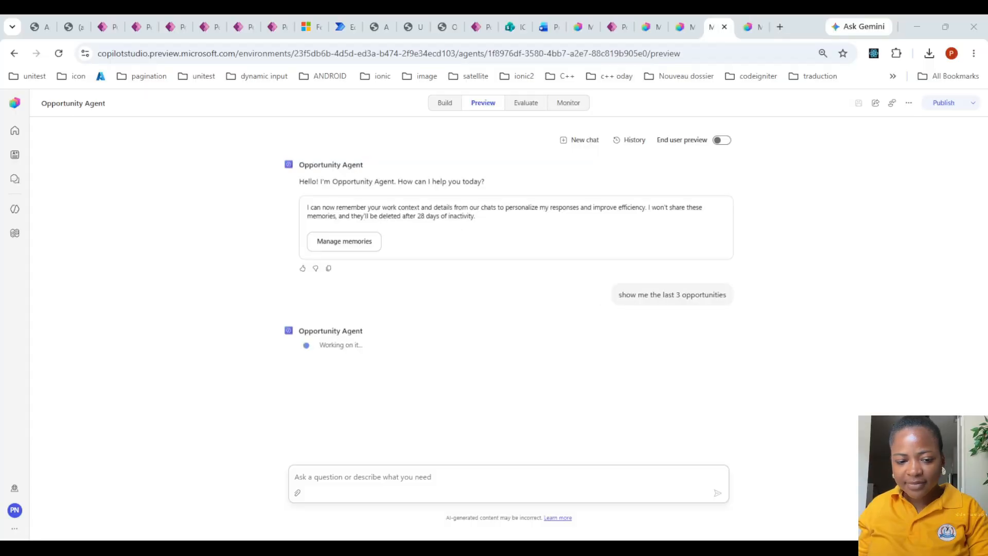
left_click(747, 21)
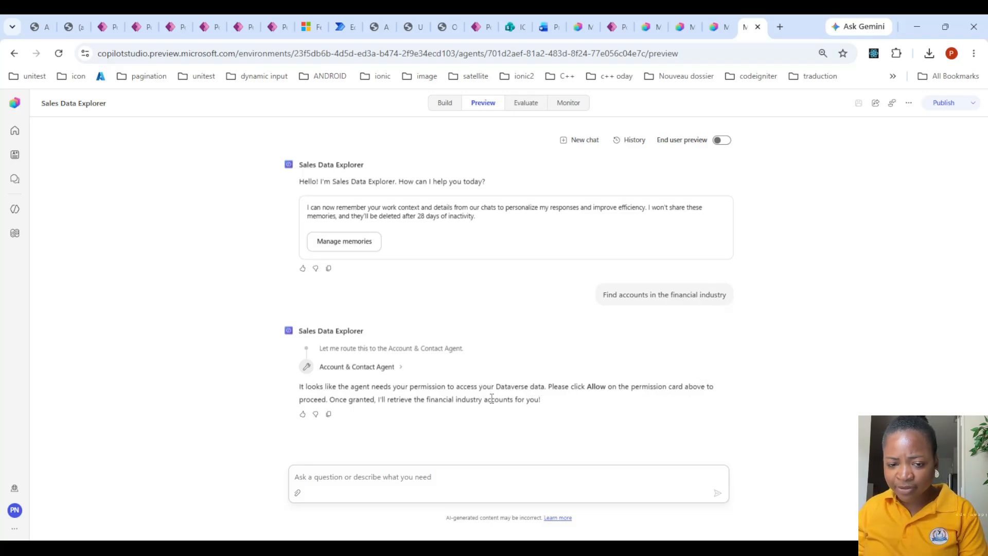
left_click(386, 367)
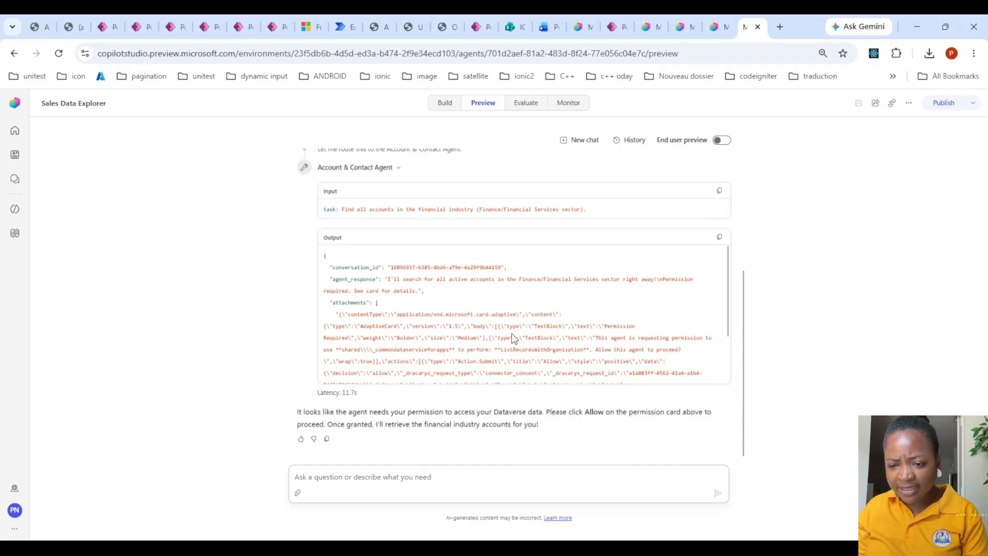
left_click_drag(603, 327, 350, 339)
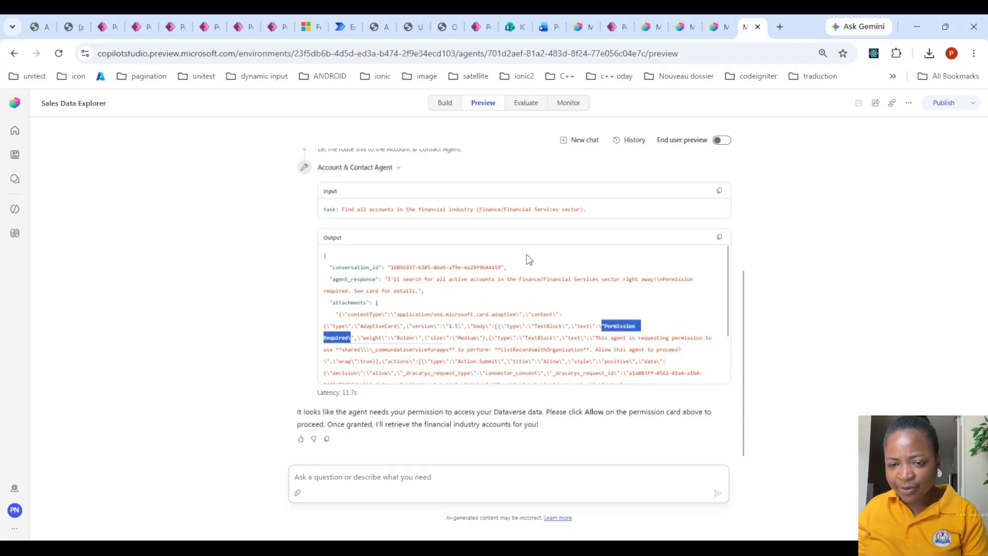
left_click(395, 170)
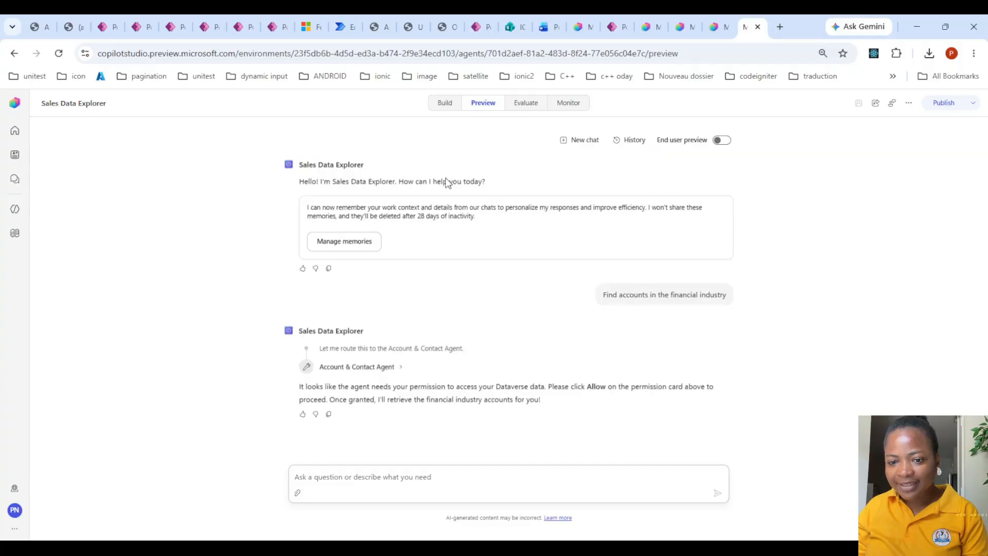
Preview the Account & Contact Agent with the question "find all the accounts in US" and allow its Dataverse permission request
left_click(680, 27)
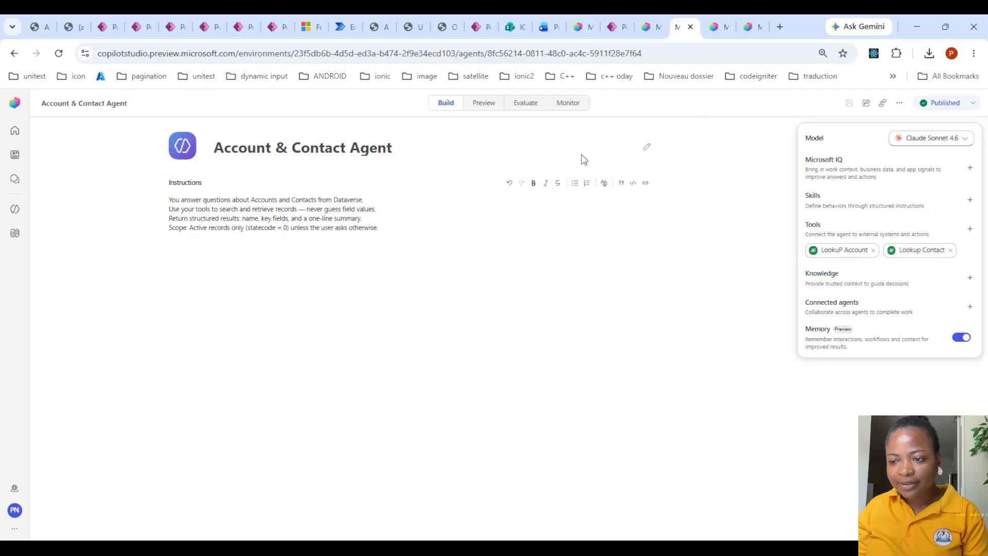
left_click(482, 103)
left_click(388, 471)
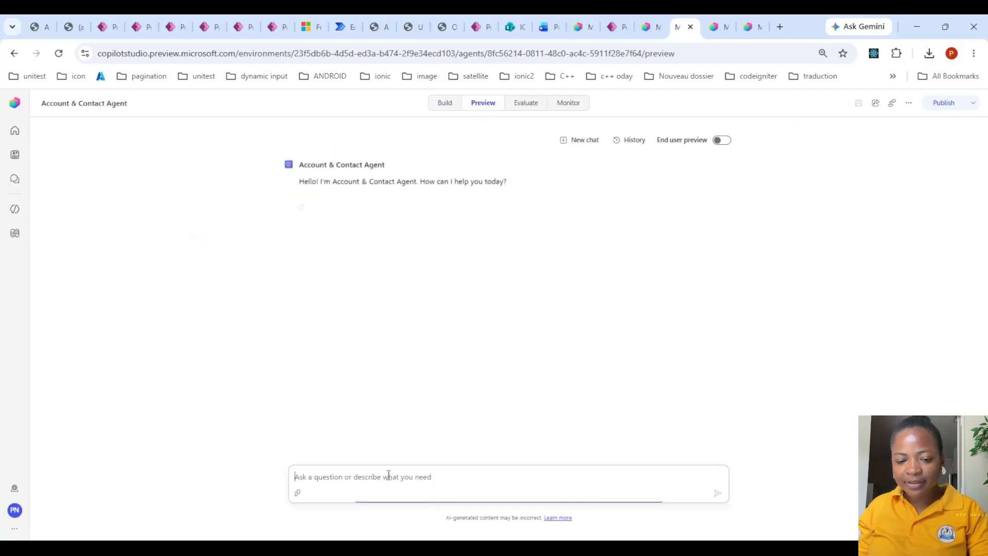
type("t")
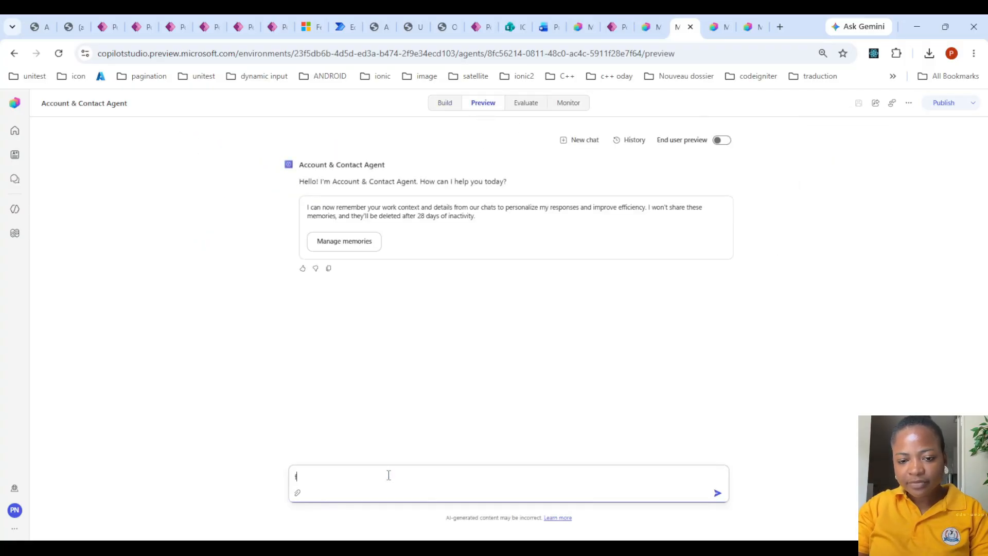
type("ind all the accounts")
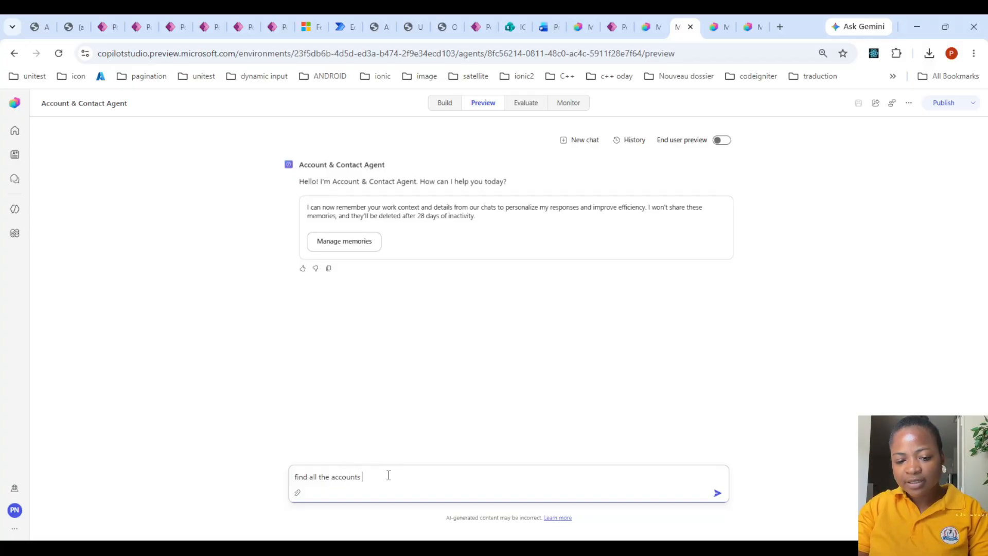
type(" in US")
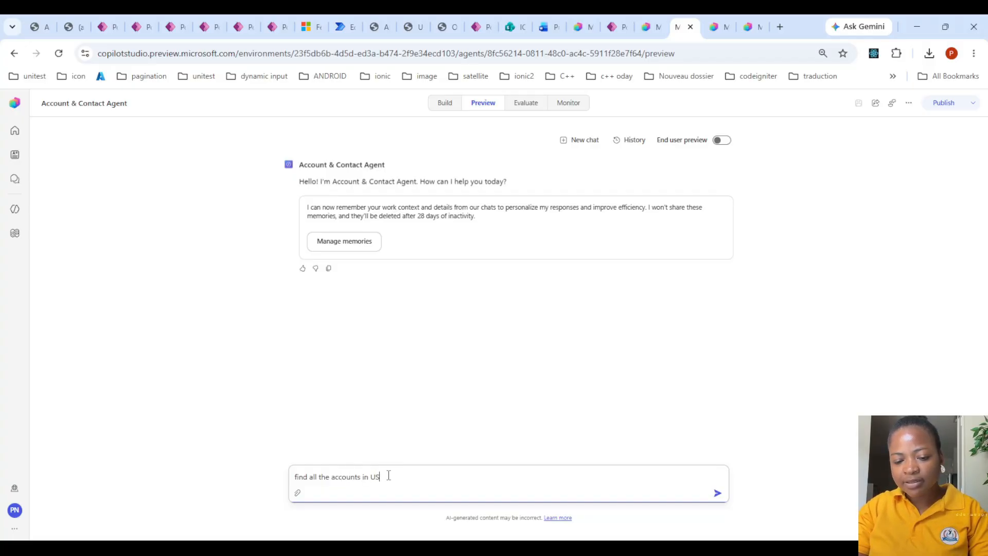
key("Return")
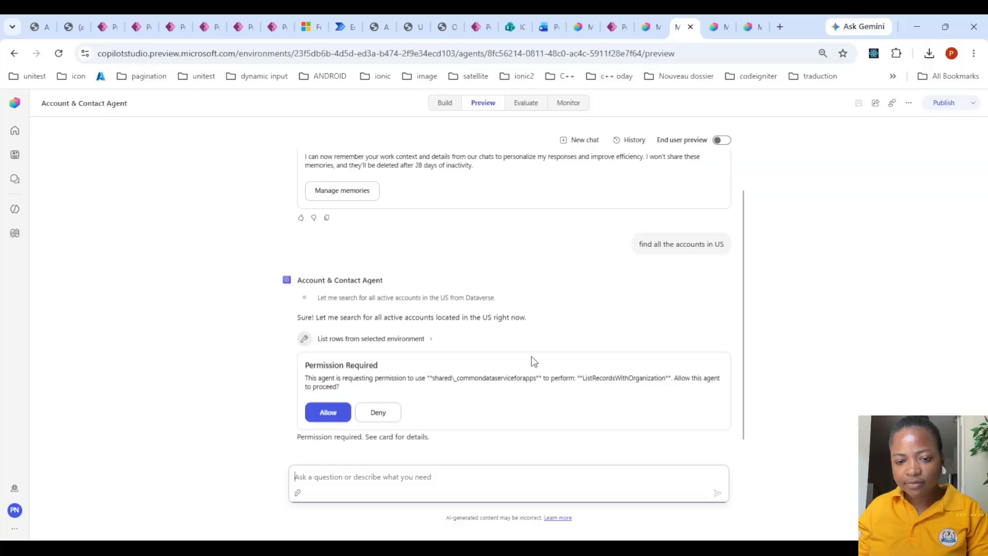
left_click(323, 412)
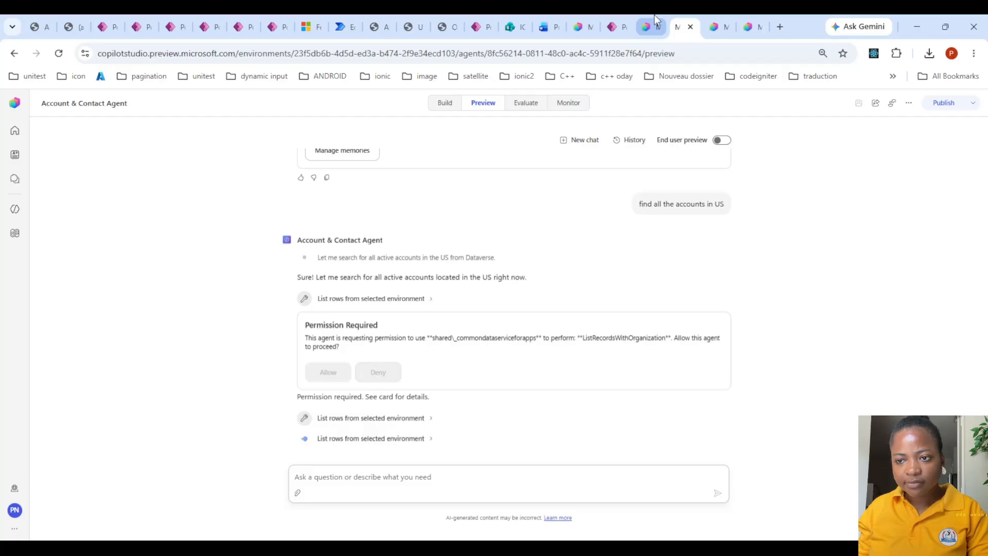
Allow the Opportunity Agent's pending Dataverse permission request in its preview chat
left_click(714, 27)
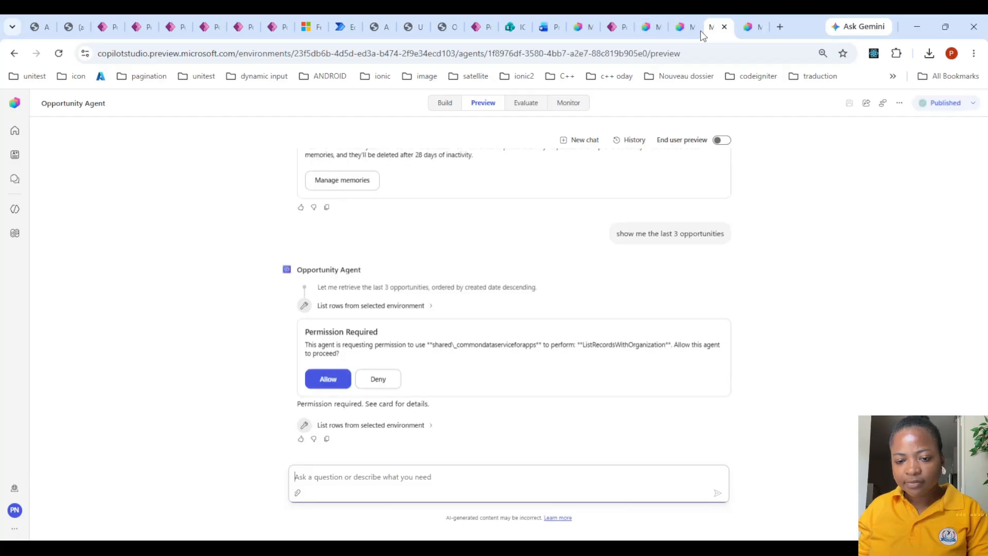
left_click(332, 386)
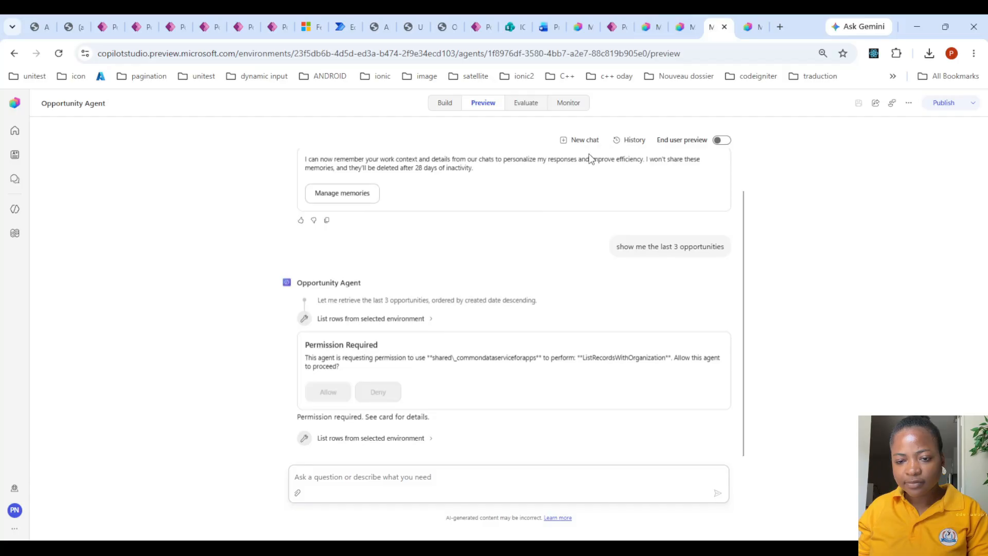
Review the Account & Contact Agent's list of US accounts and the Opportunity Agent's list of the last 3 opportunities
left_click(681, 26)
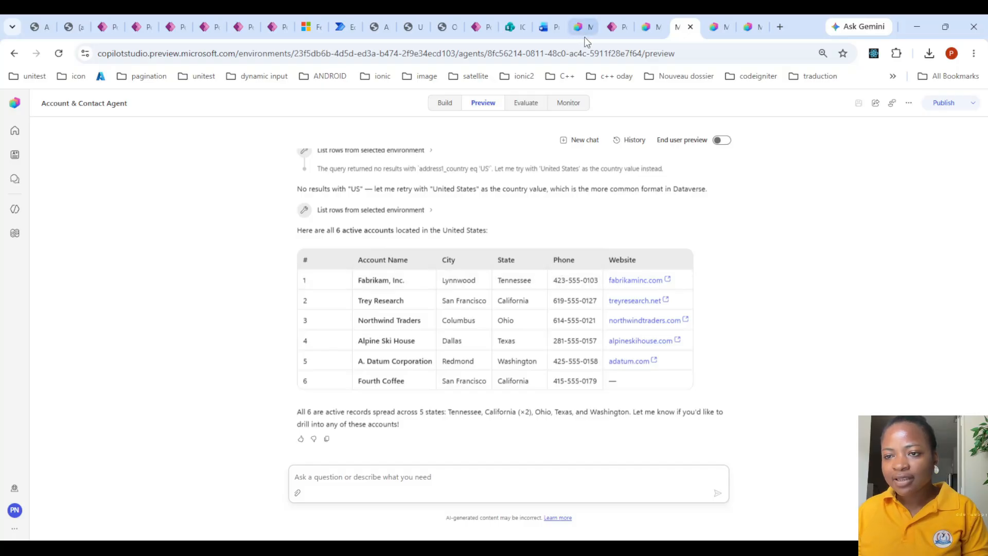
scroll(545, 240, "up", 4)
scroll(545, 240, "down", 4)
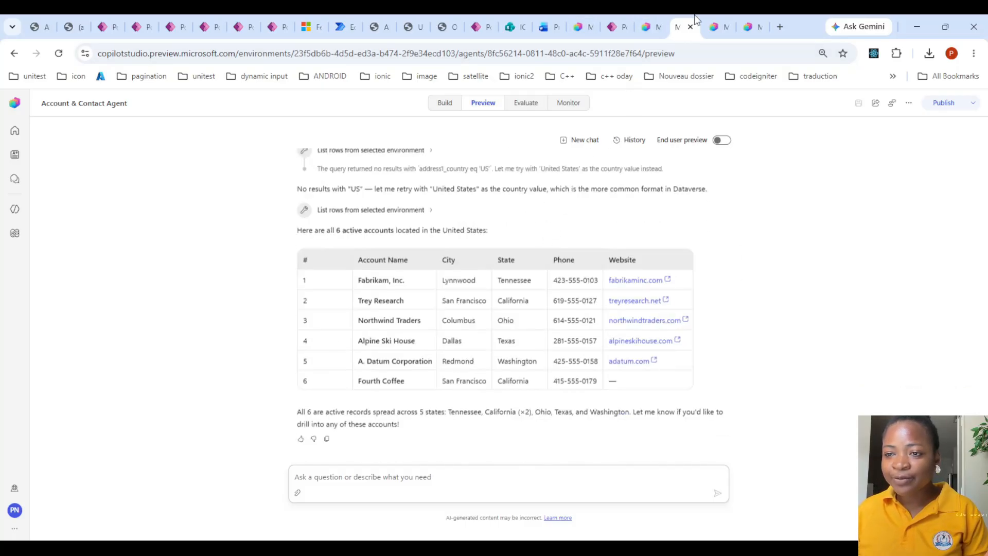
left_click(715, 19)
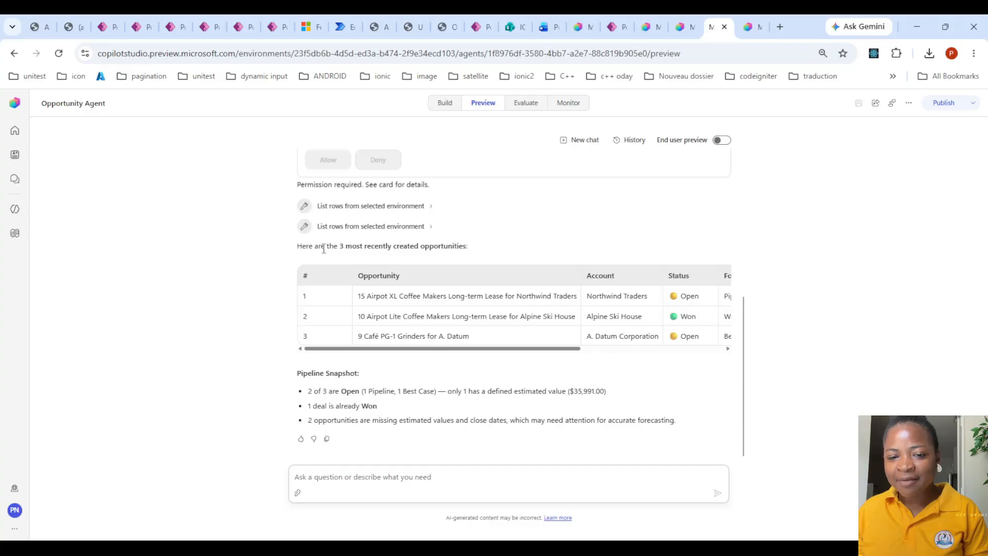
left_click_drag(447, 355, 404, 388)
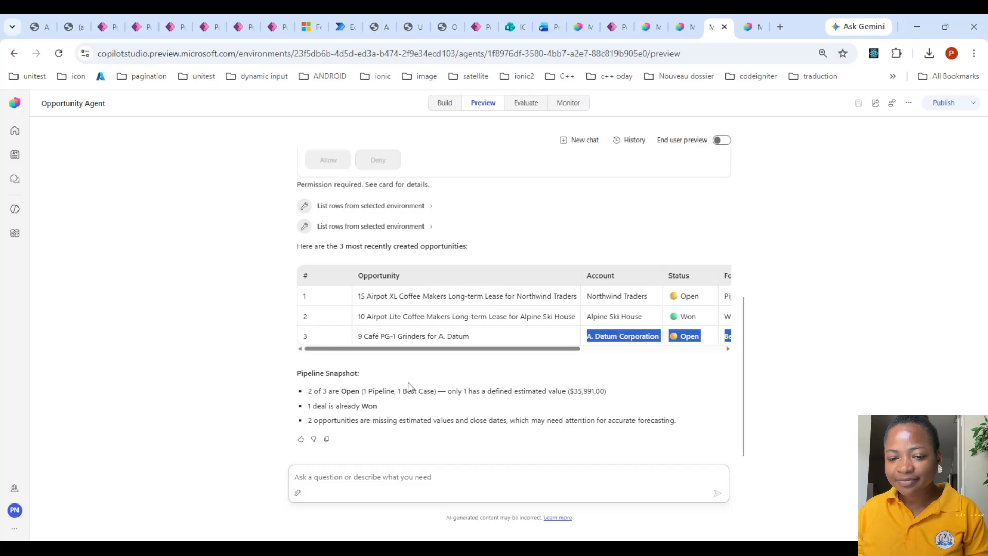
left_click(397, 415)
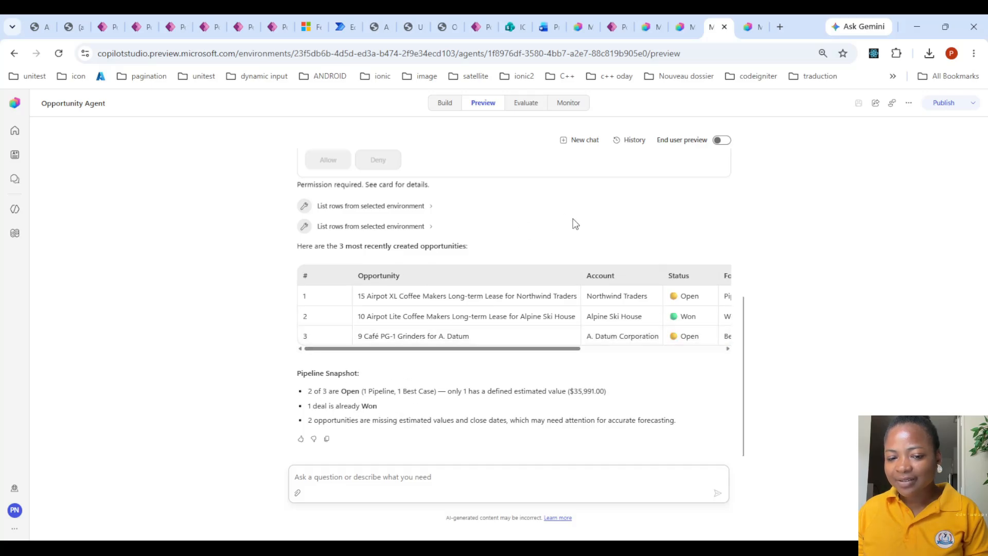
Send "try again" to the Sales Data Explorer in its existing preview chat
left_click(747, 25)
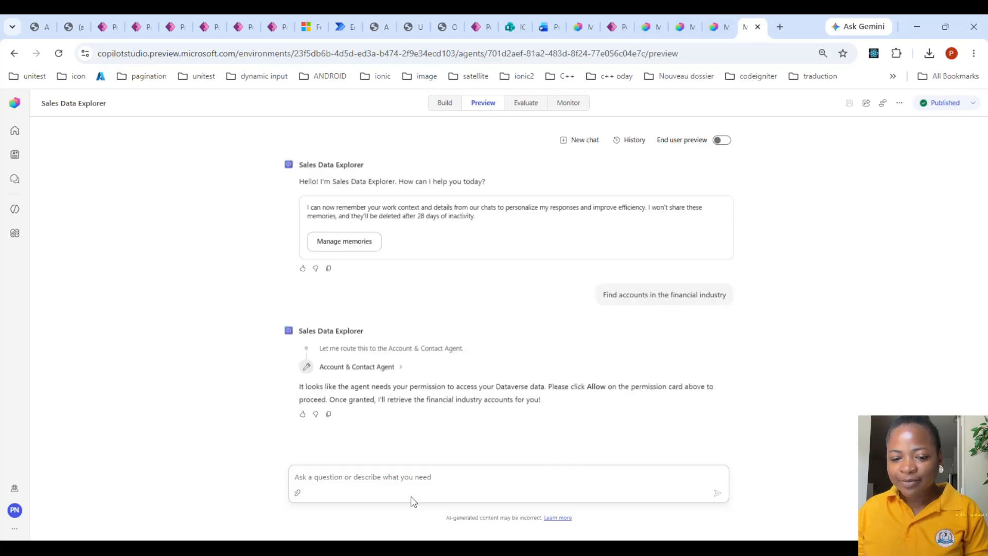
left_click(408, 480)
type("try again")
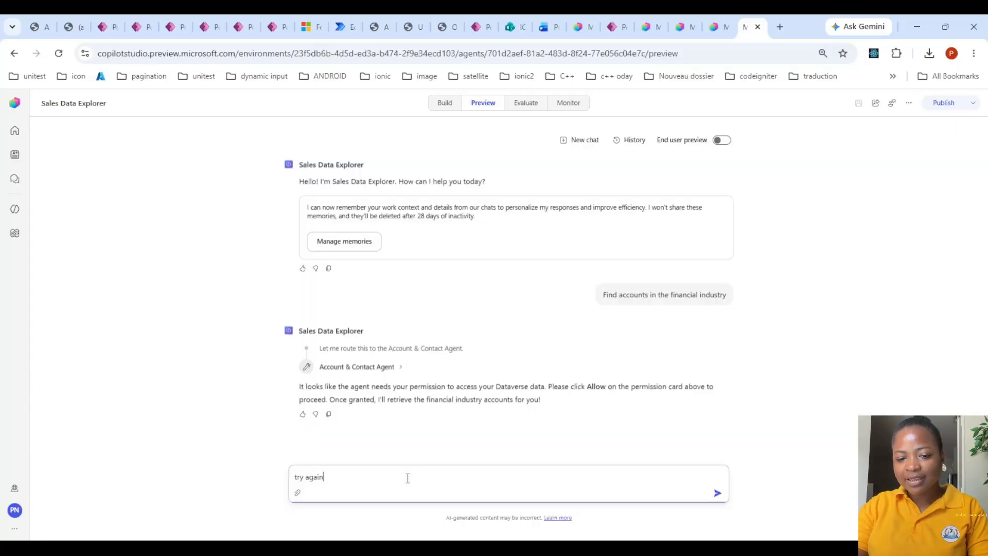
key("Return")
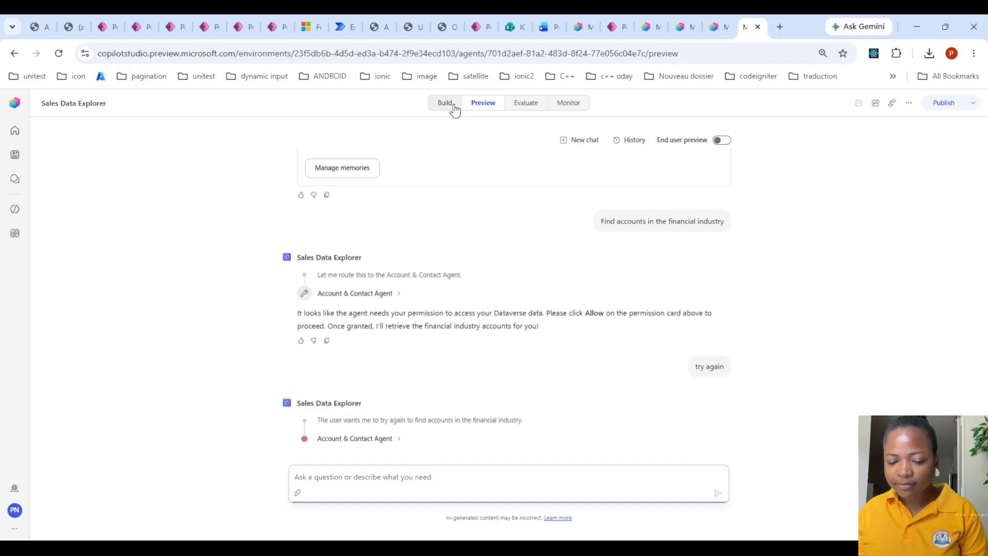
Examine the details of the Account & Contact Agent call made for the retried question
left_click(400, 439)
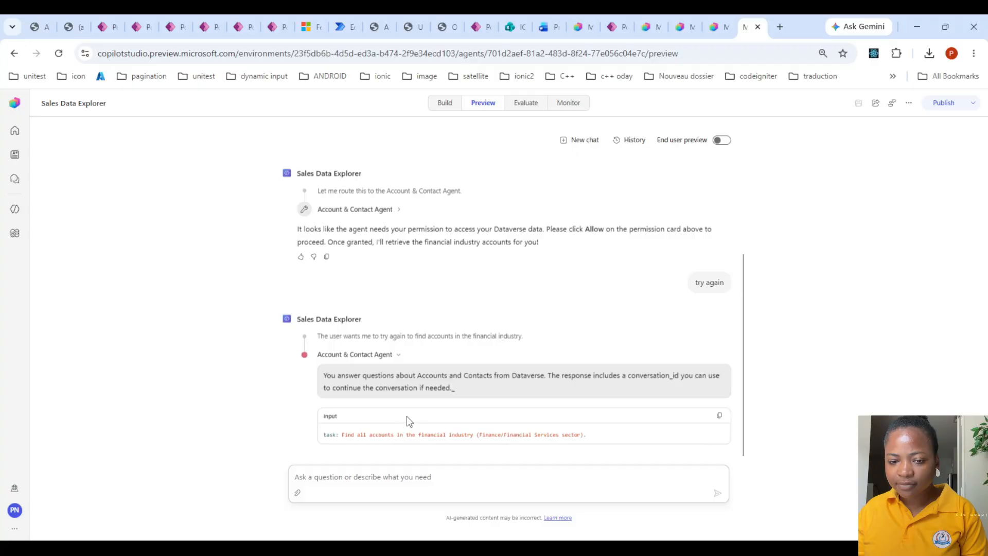
left_click(396, 354)
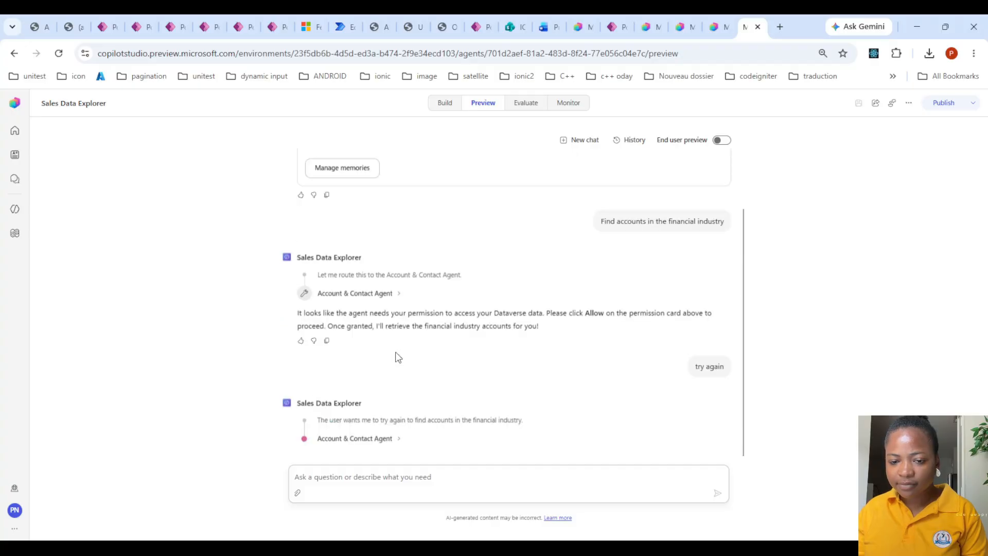
left_click(399, 437)
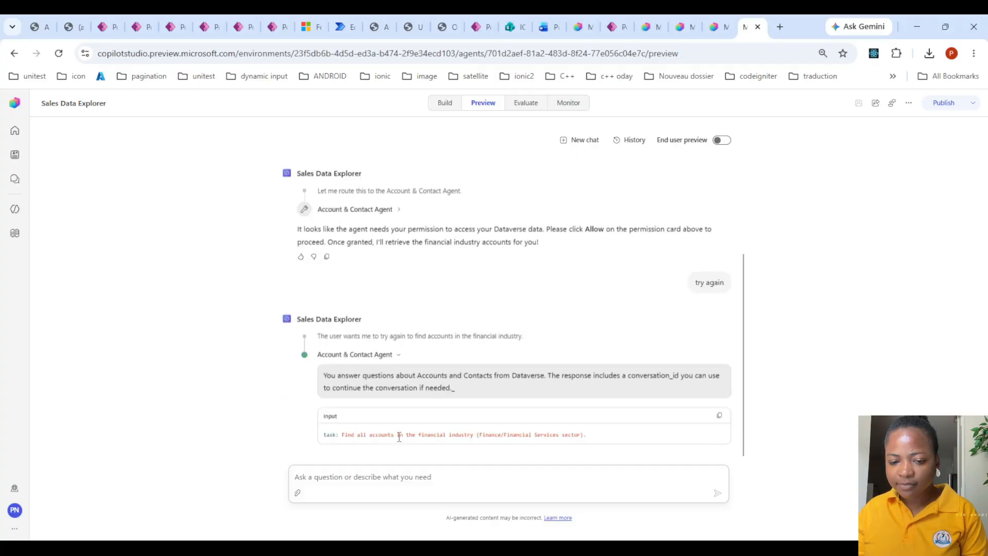
Recheck the input and output of the Account & Contact Agent call behind the "try again" message
left_click(398, 356)
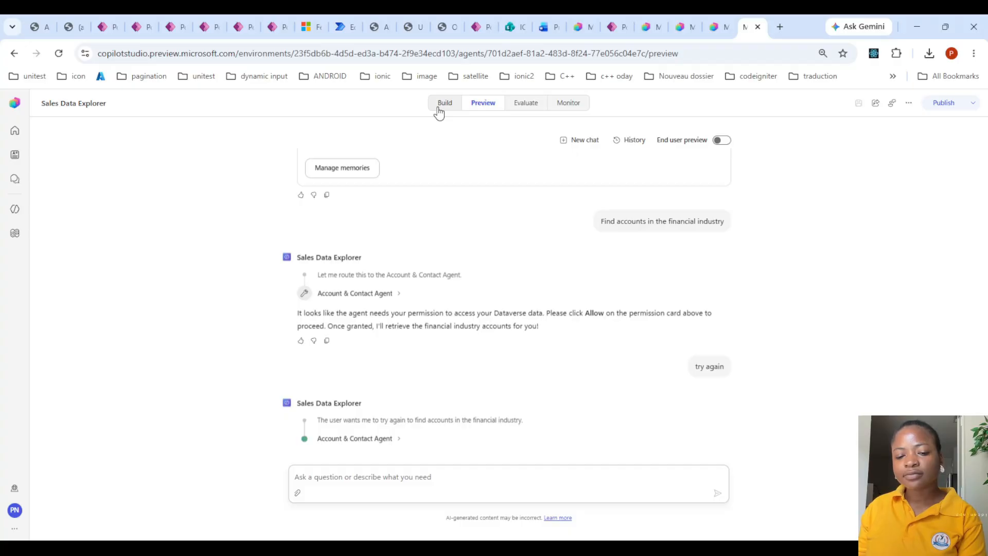
left_click(398, 438)
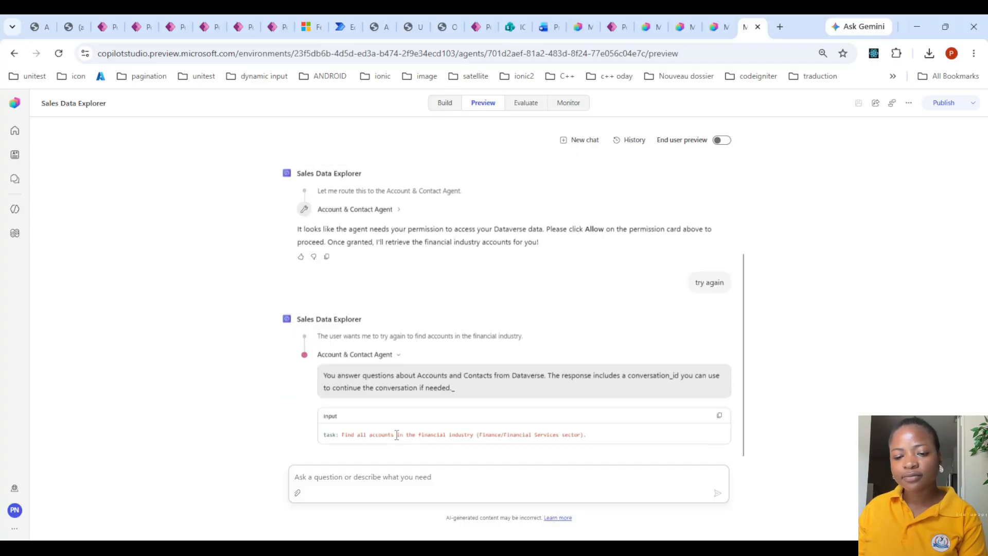
left_click(399, 356)
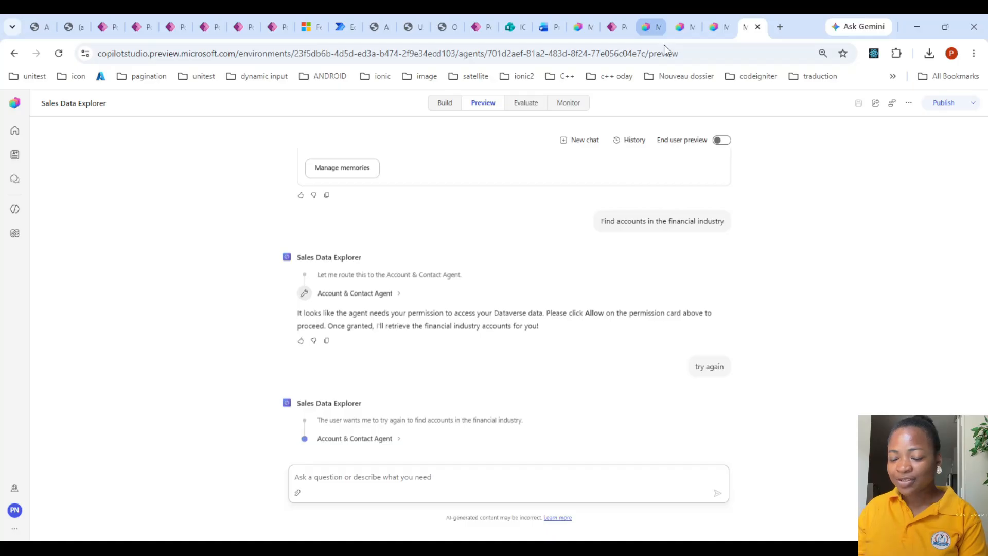
left_click(398, 438)
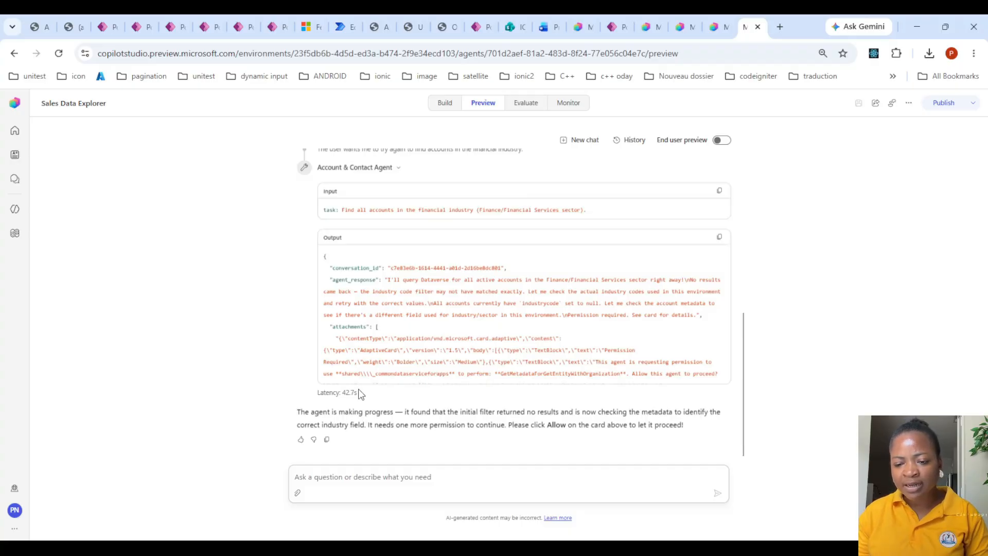
Reply "allow" to the Sales Data Explorer's request for one more permission
left_click(337, 483)
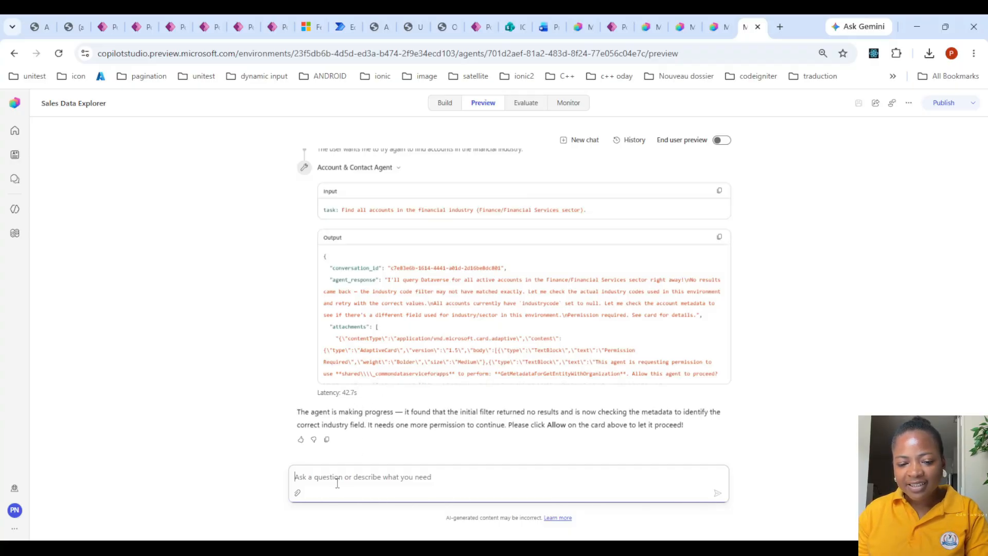
type("allow")
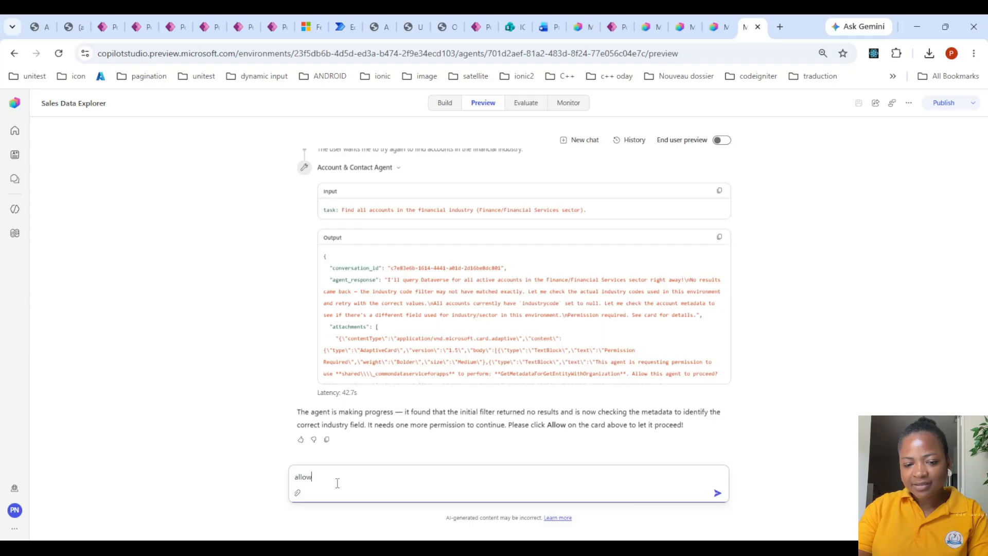
key("Return")
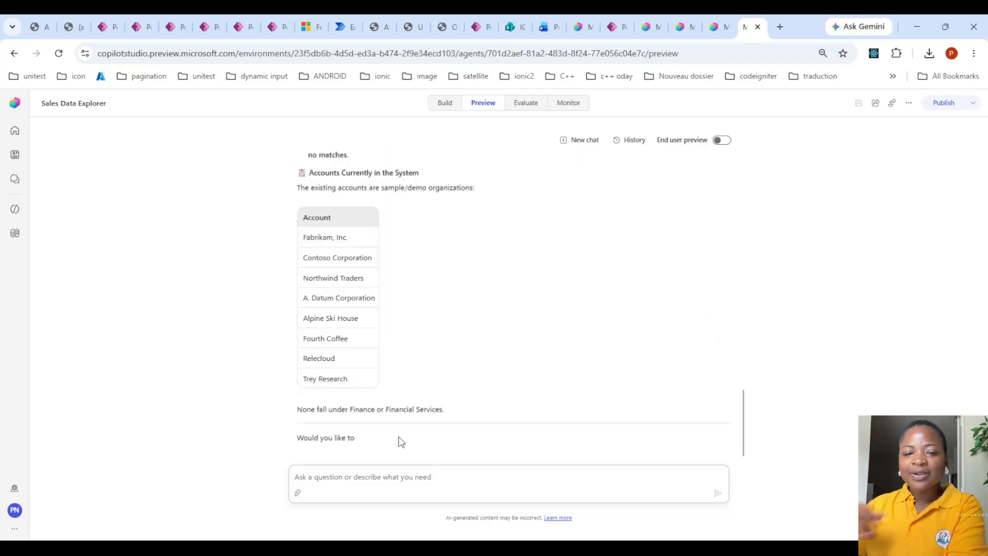
Review the Sales Data Explorer's answer on financial industry accounts, including its explanation and account table
scroll(525, 303, "up", 3)
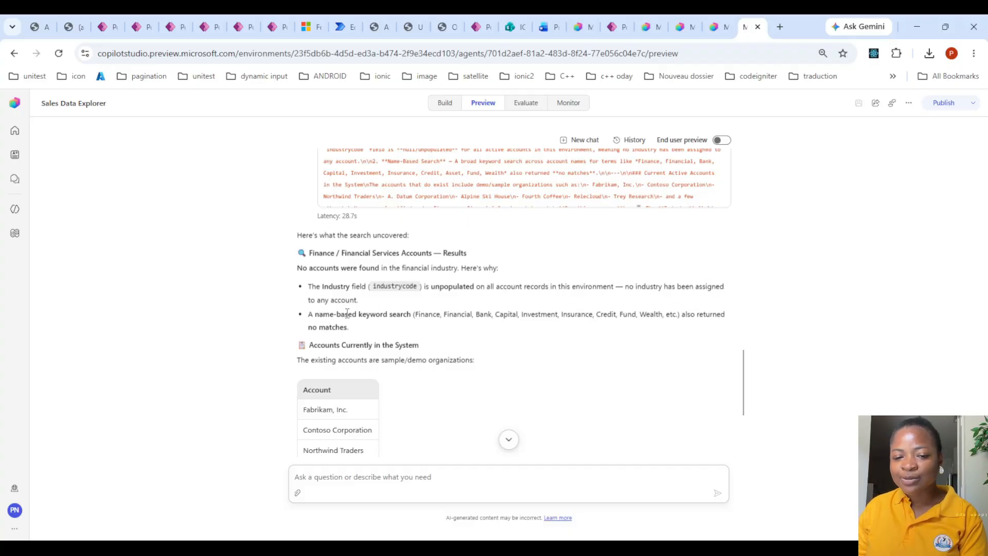
scroll(417, 303, "down", 4)
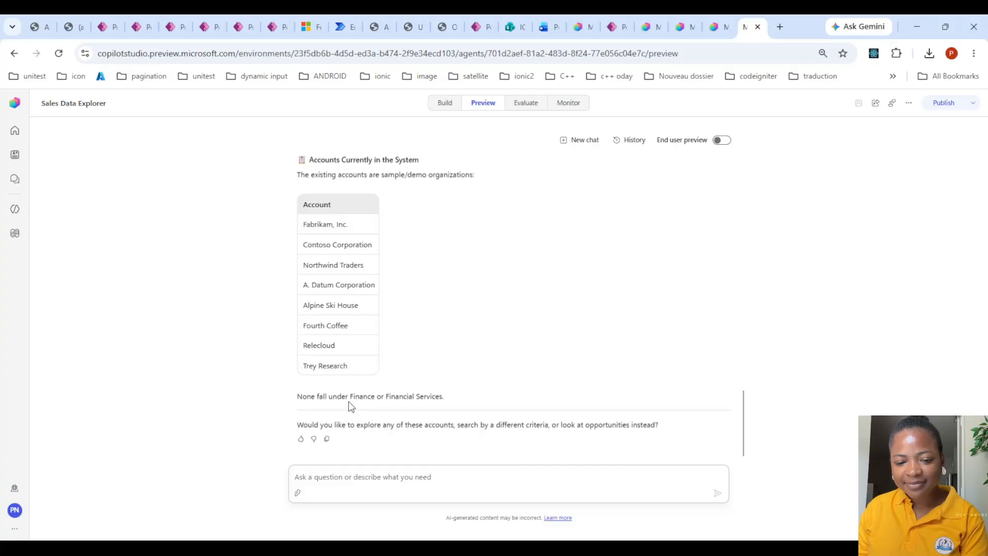
scroll(373, 373, "up", 3)
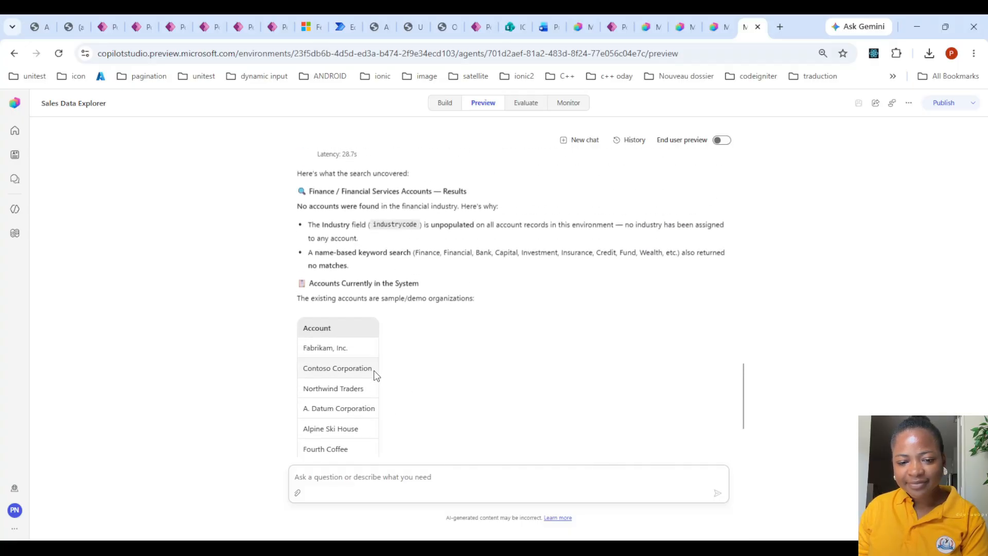
scroll(375, 373, "down", 3)
scroll(442, 377, "up", 4)
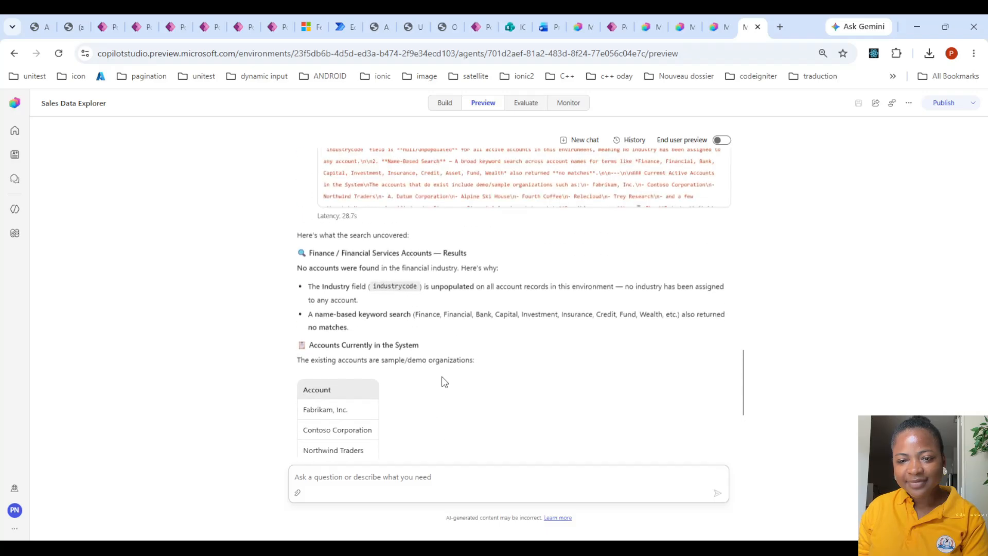
scroll(441, 382, "down", 3)
Find "Who is the primary contact at Fabrikam?" in the Agent Solution Architect's Demo Query Coverage table, and return to the Sales Data Explorer
left_click(650, 27)
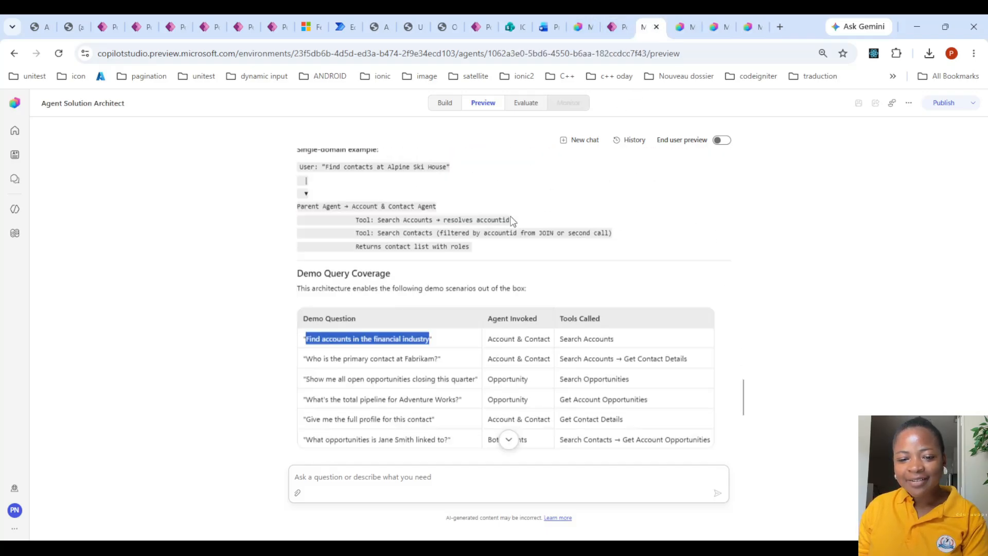
scroll(345, 385, "down", 1)
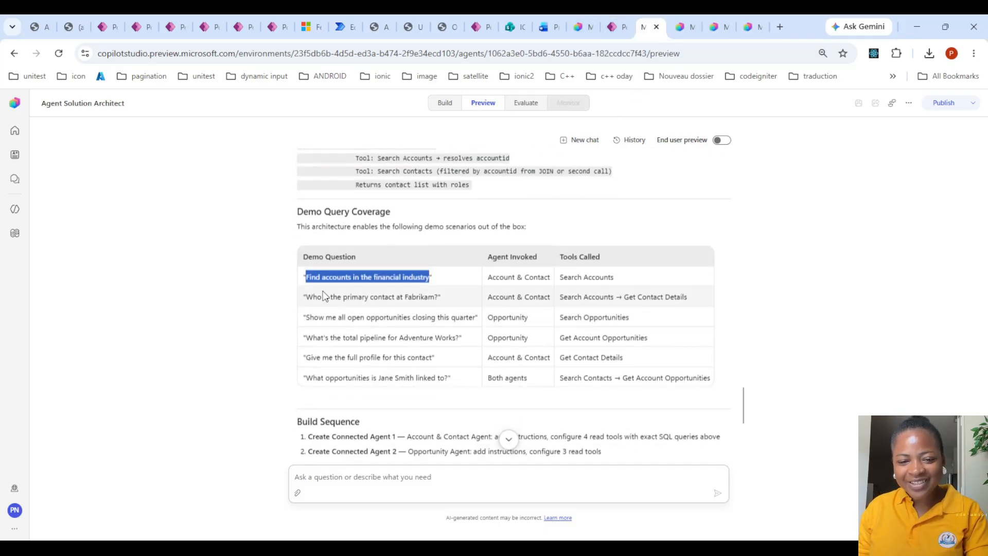
left_click_drag(306, 297, 437, 291)
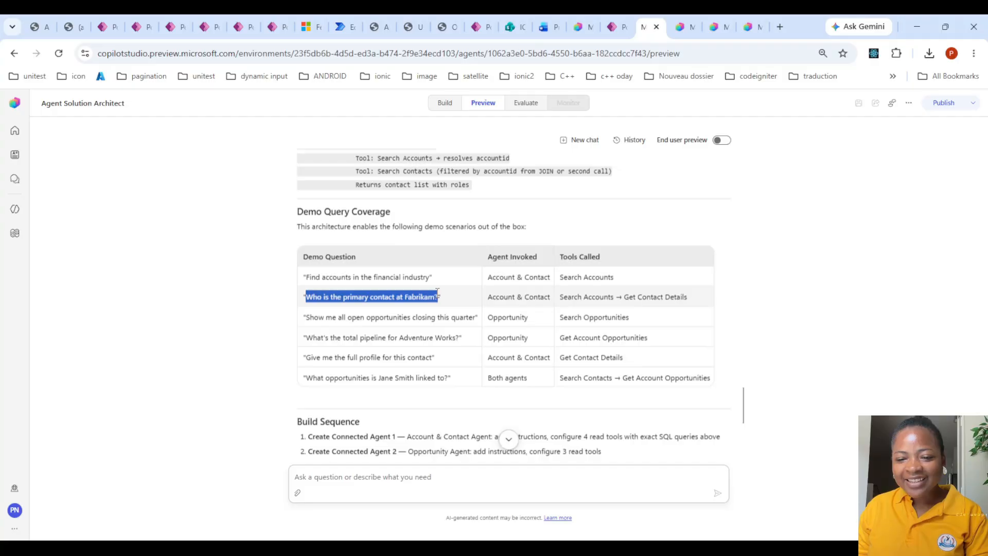
left_click(751, 26)
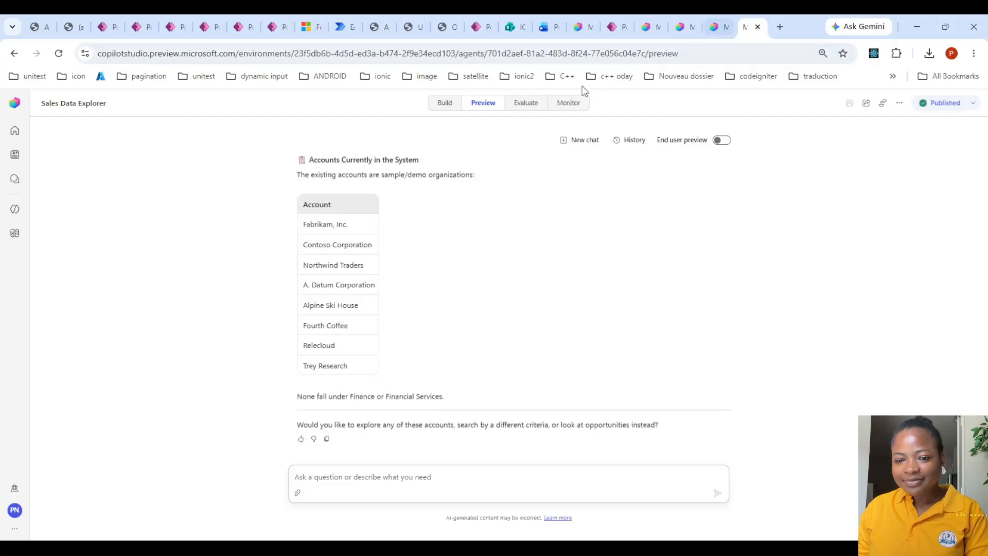
Draft the message "give some multi turn conversational questions for this agent using dataverse mcp" in the Sales Data Explorer's preview chat
left_click(448, 104)
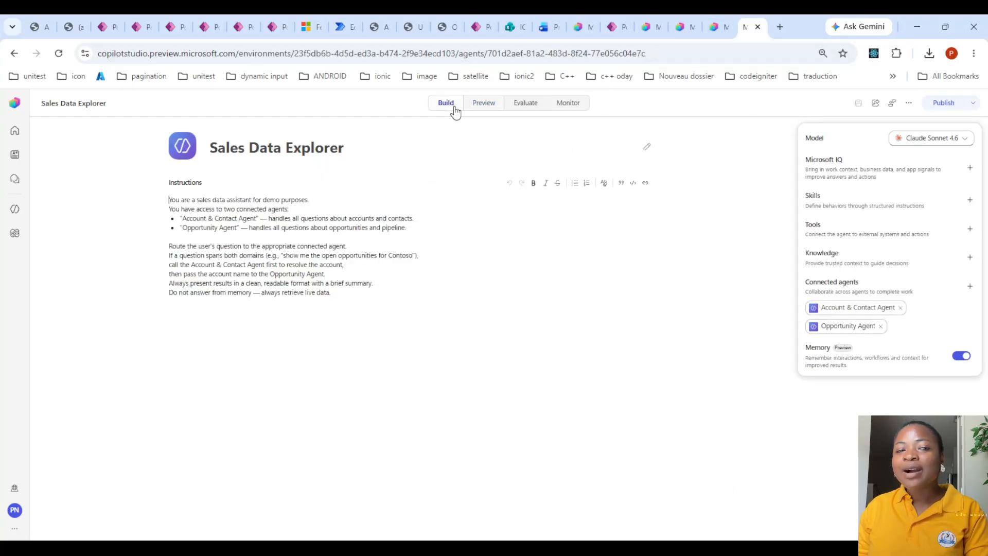
left_click(482, 110)
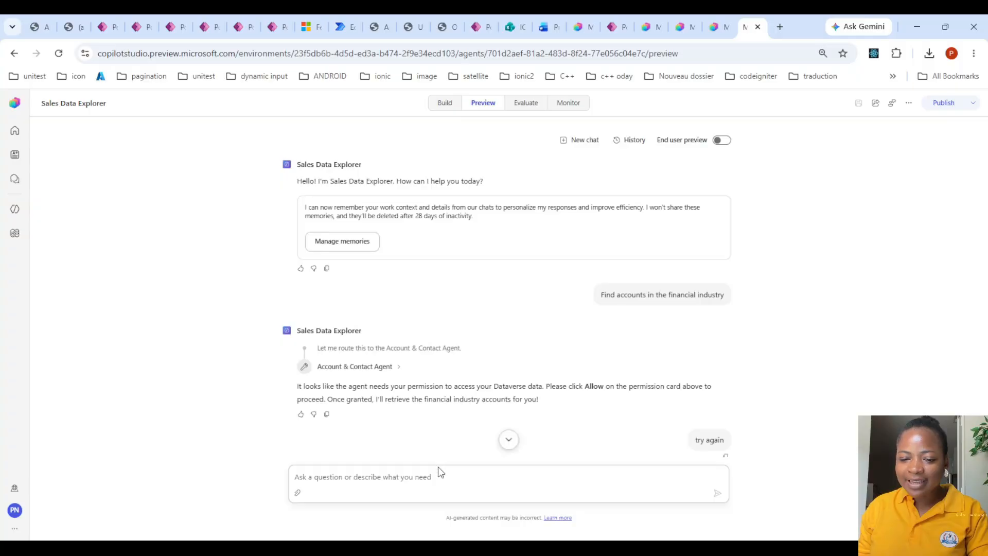
left_click(438, 477)
type("giv eme")
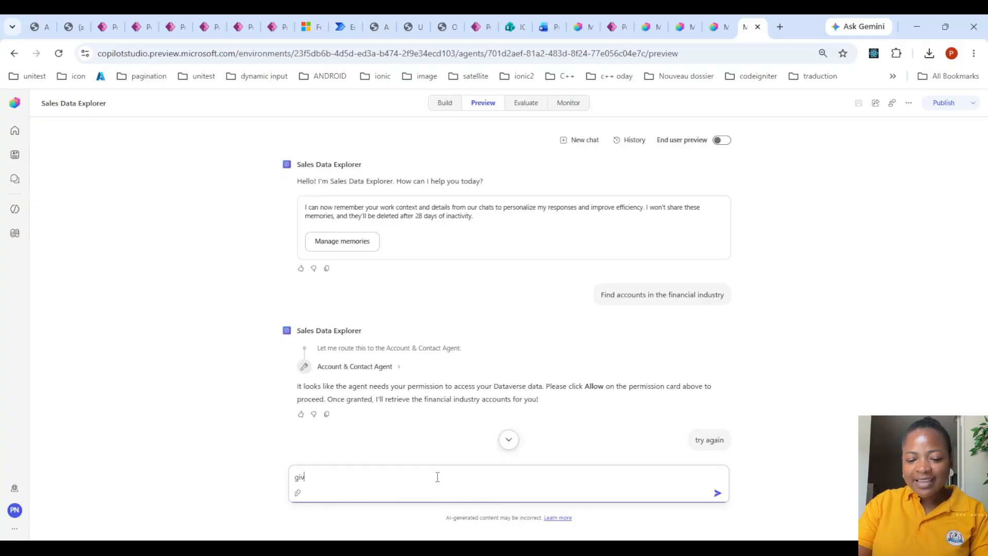
key("BackSpace")
key("BackSpace")
key("BackSpace")
key("BackSpace")
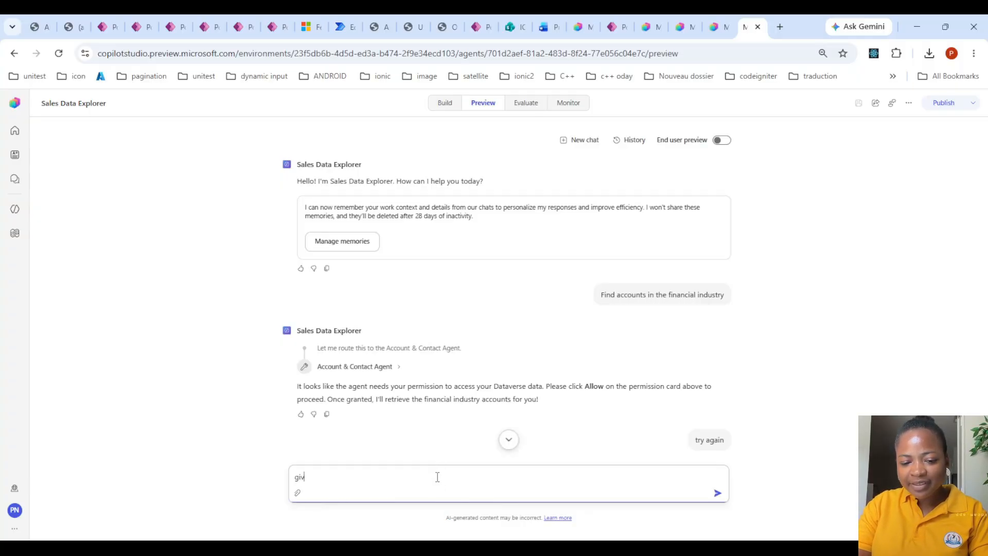
type("e some multi")
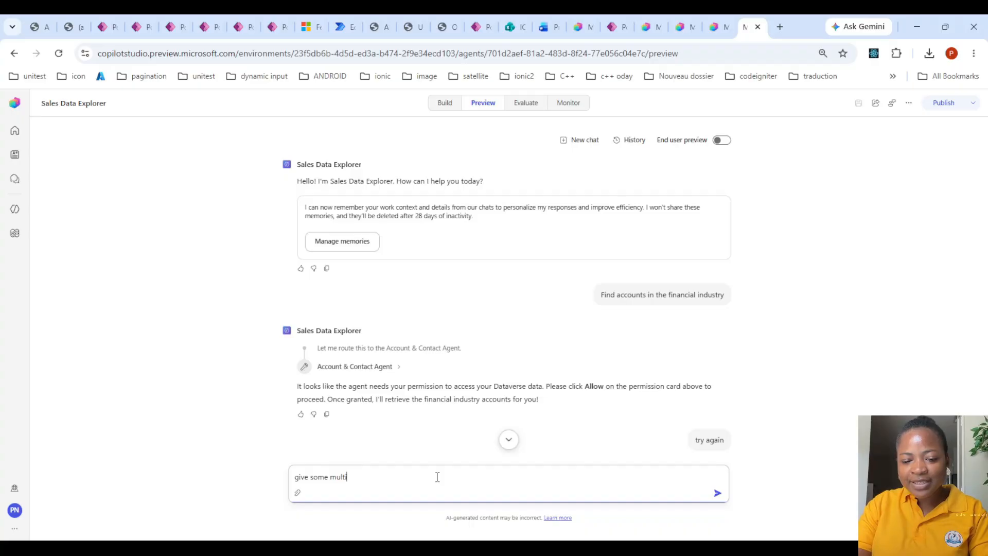
type(" turn conve")
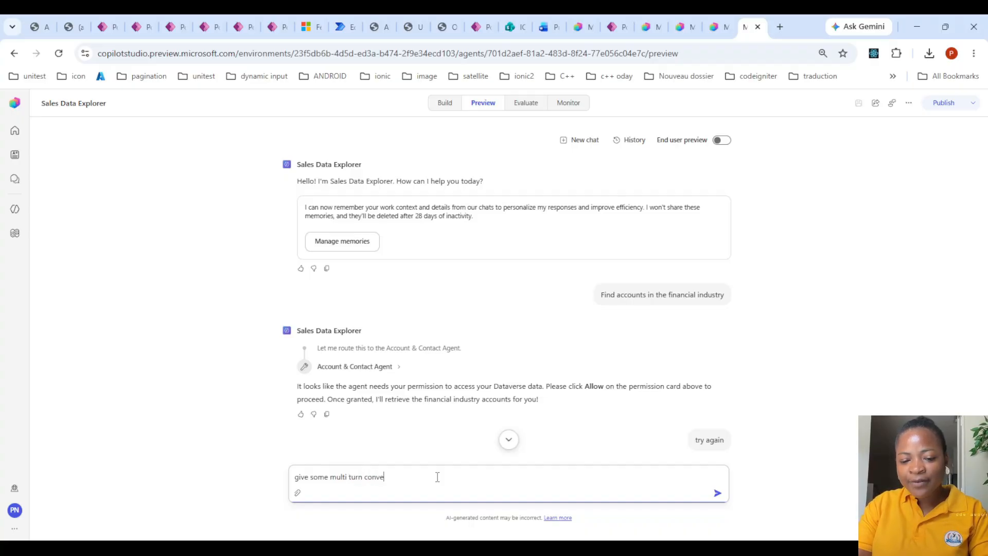
type("rsational")
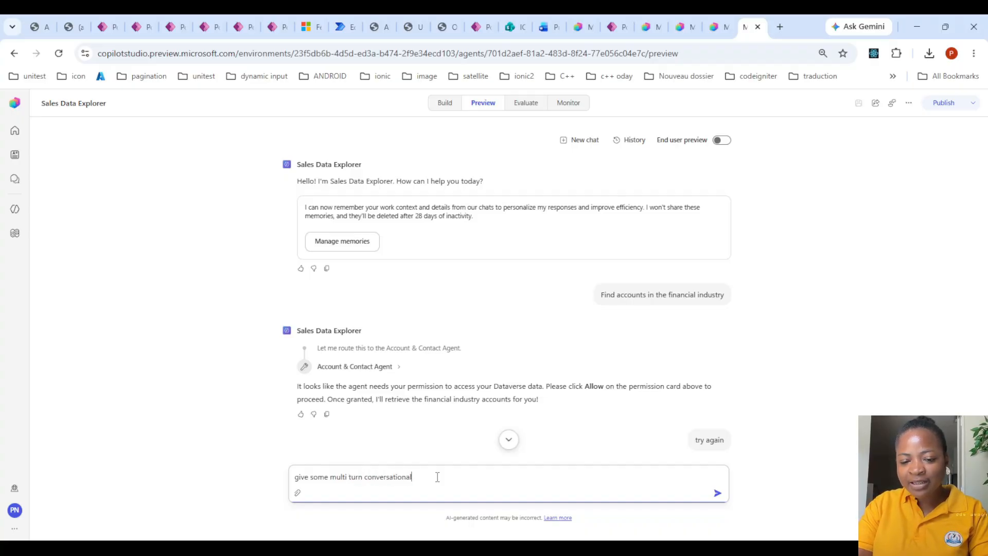
type(" questions")
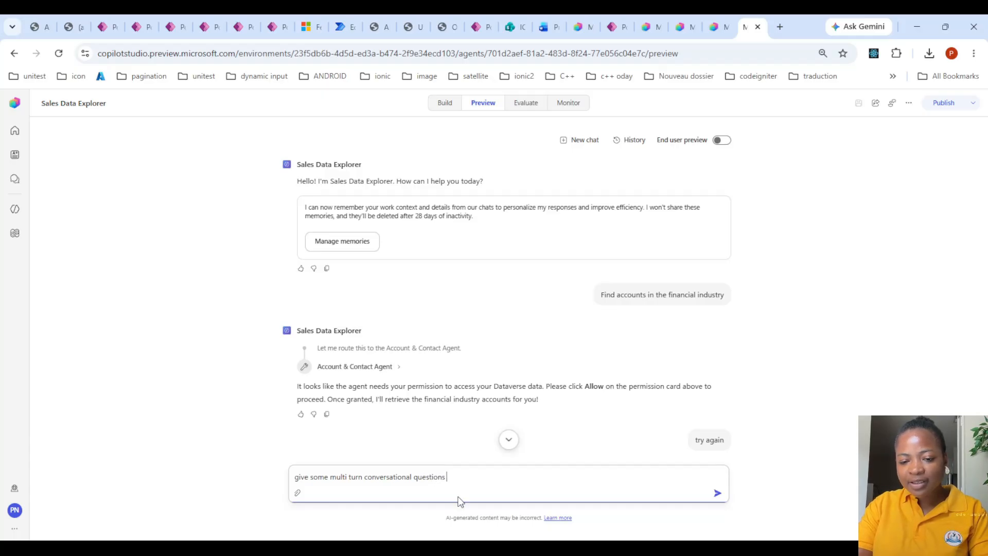
type(" for th")
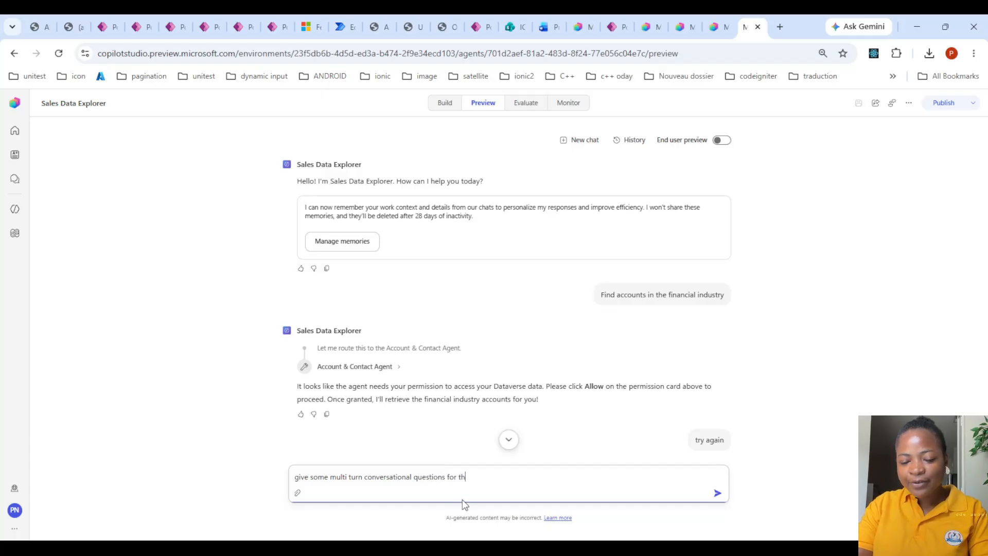
type("is ")
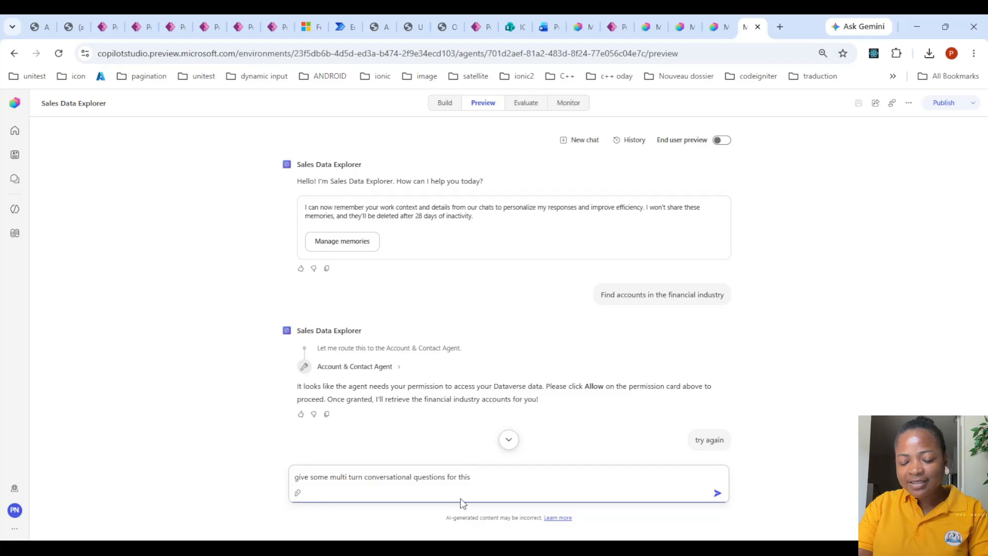
type("agent")
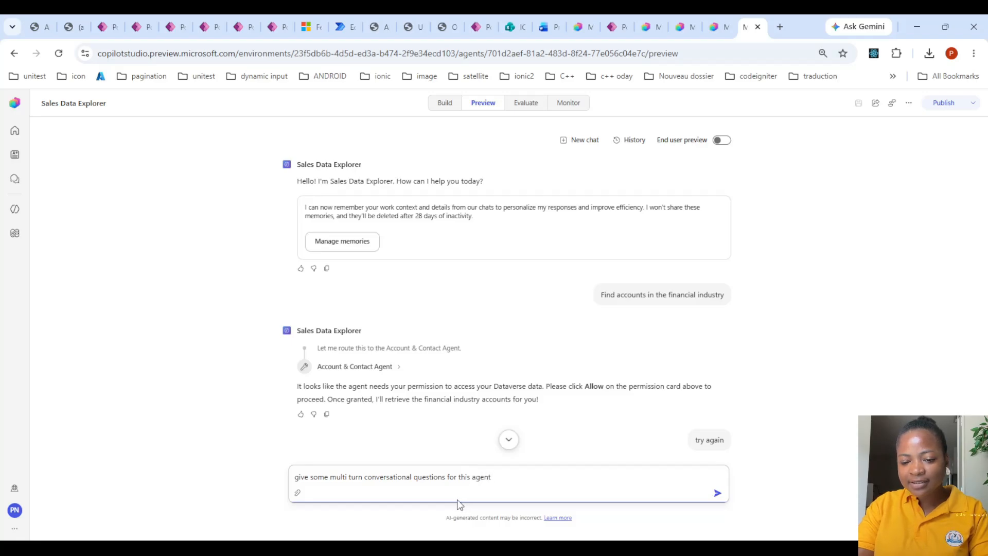
type(" using dat")
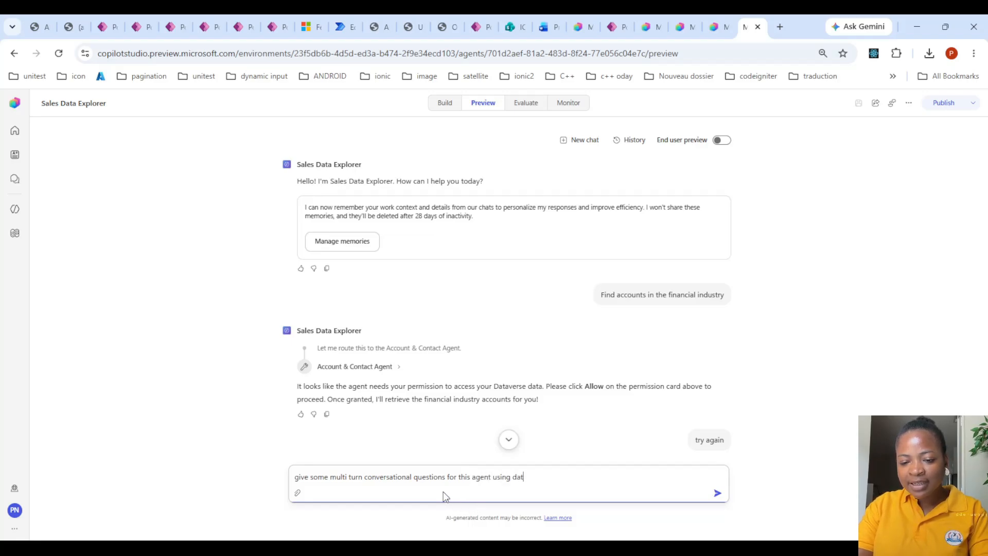
type("averse mcp")
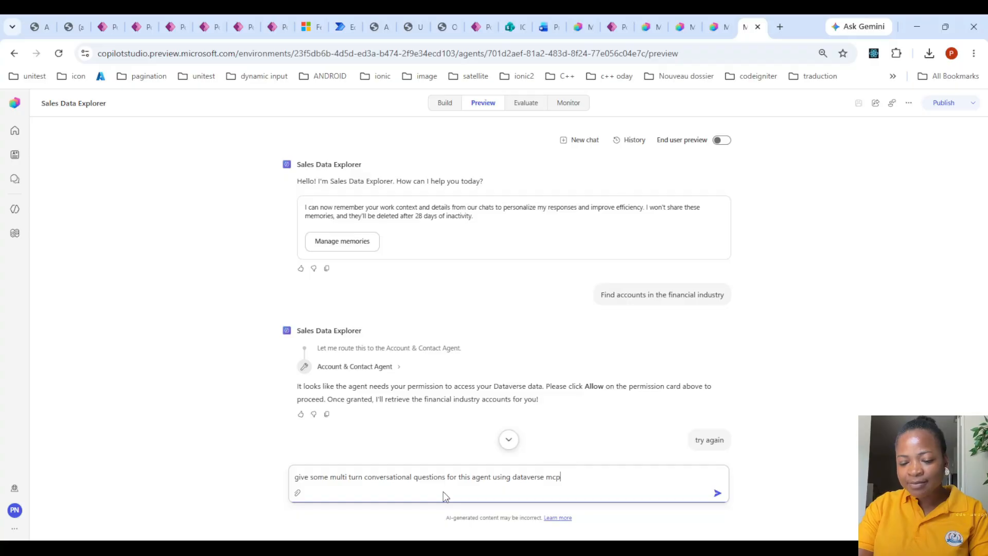
Check the Sales Data Explorer's build configuration, remove "using dataverse mcp" from the drafted message and send it
left_click(444, 102)
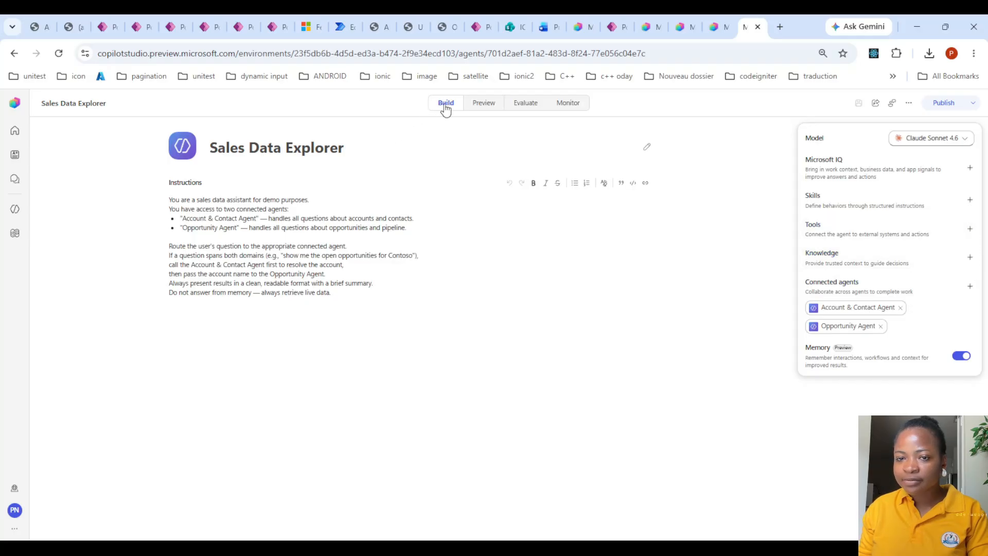
left_click(484, 103)
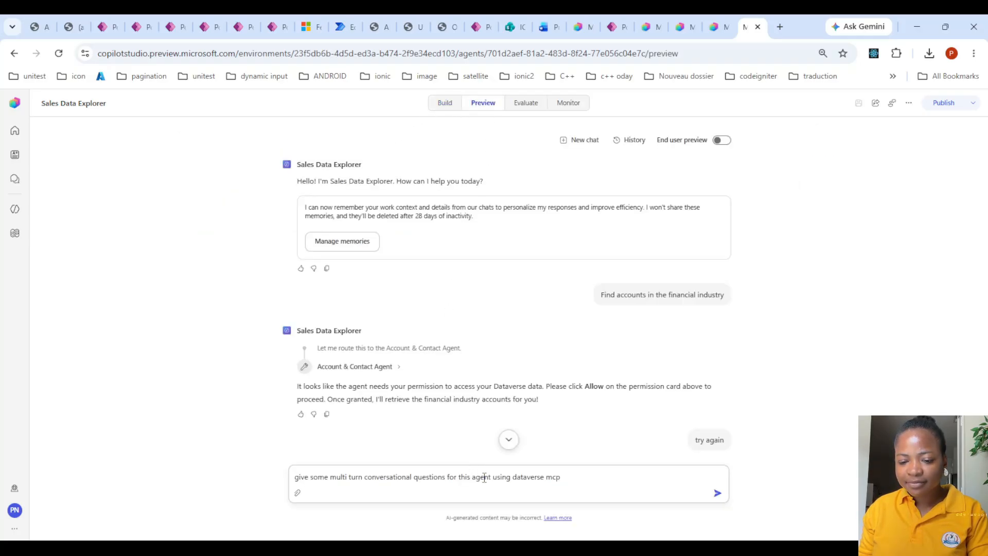
left_click_drag(492, 477, 569, 477)
key("BackSpace")
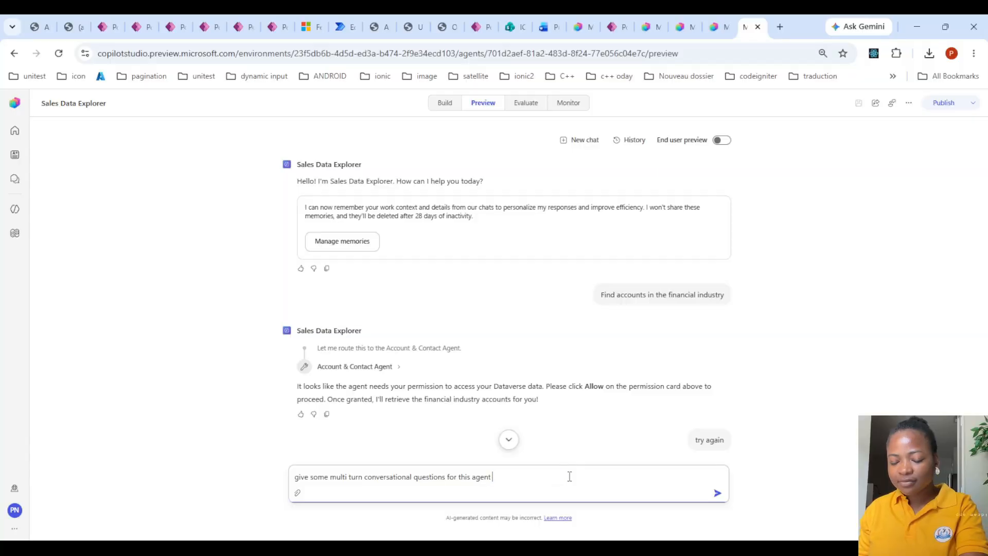
key("Return")
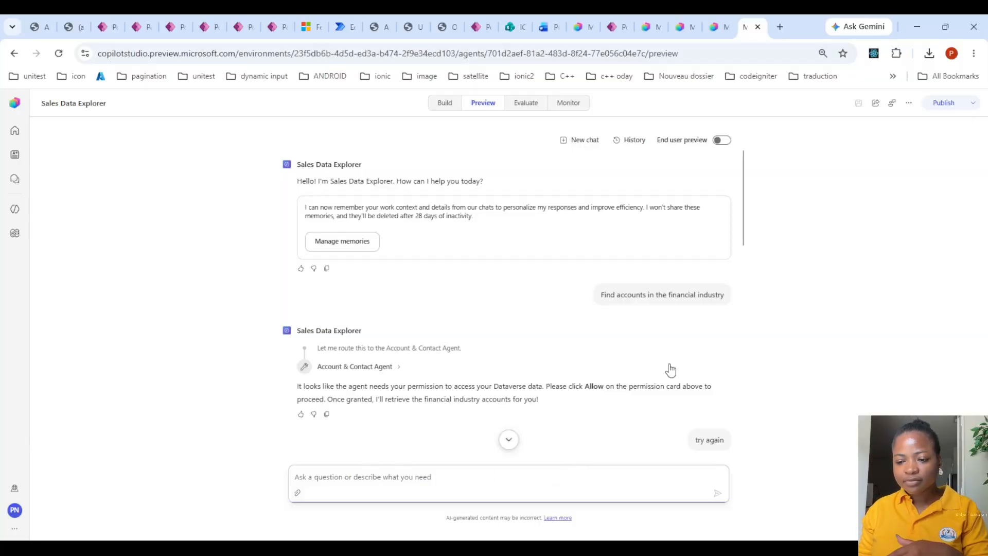
Ask the Sales Data Explorer the suggested cross-domain question "Show me open opportunities for Fabrikam"
left_click(510, 439)
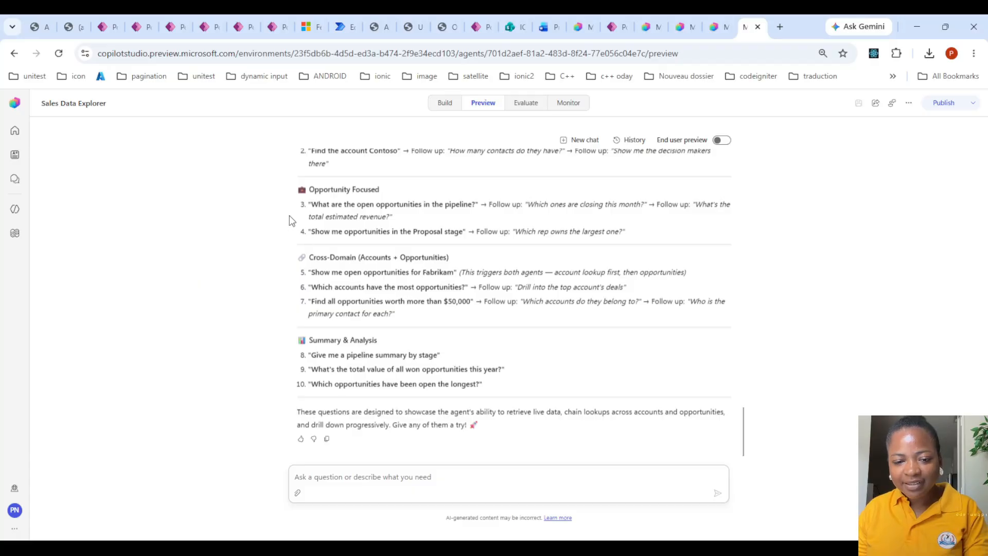
left_click_drag(312, 276, 455, 275)
key("ctrl+c")
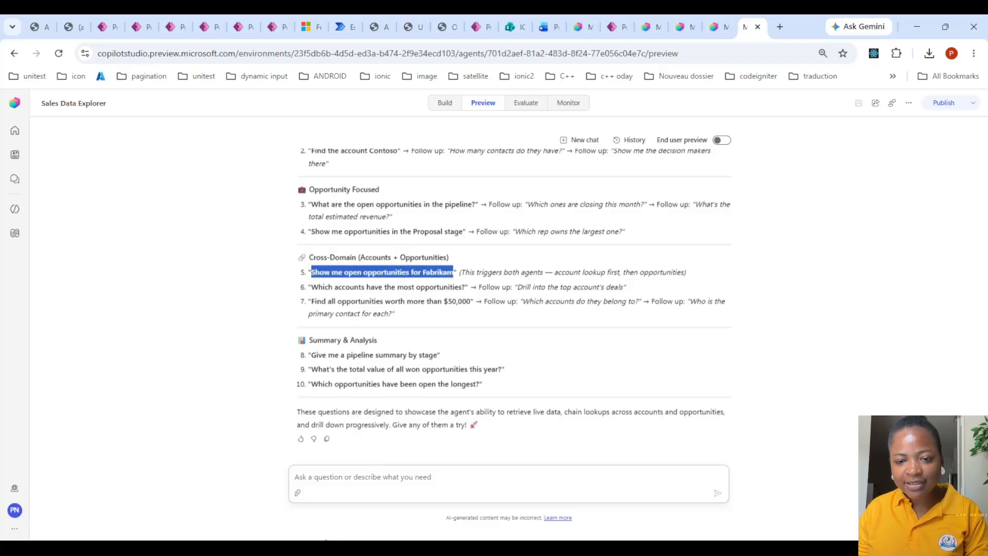
left_click(350, 495)
key("ctrl+v")
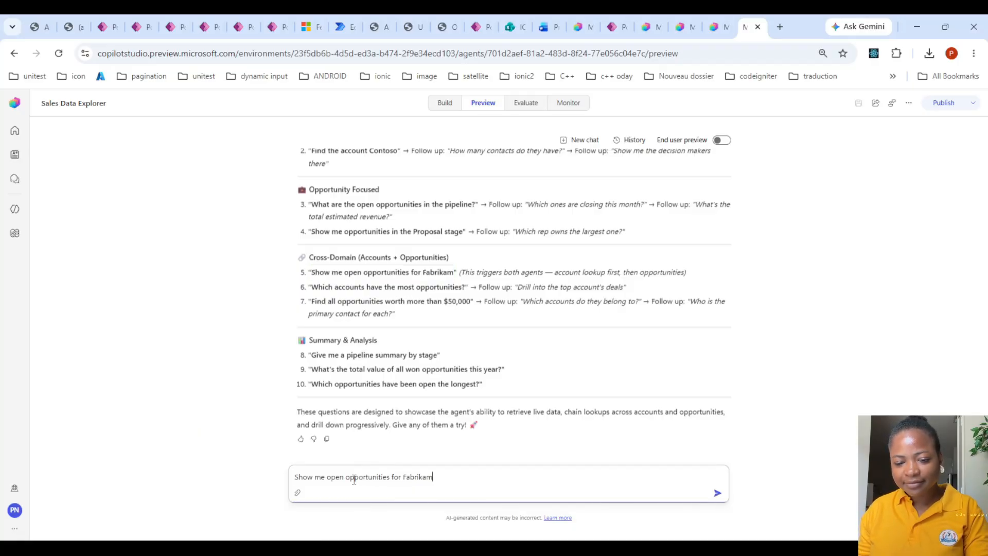
key("Return")
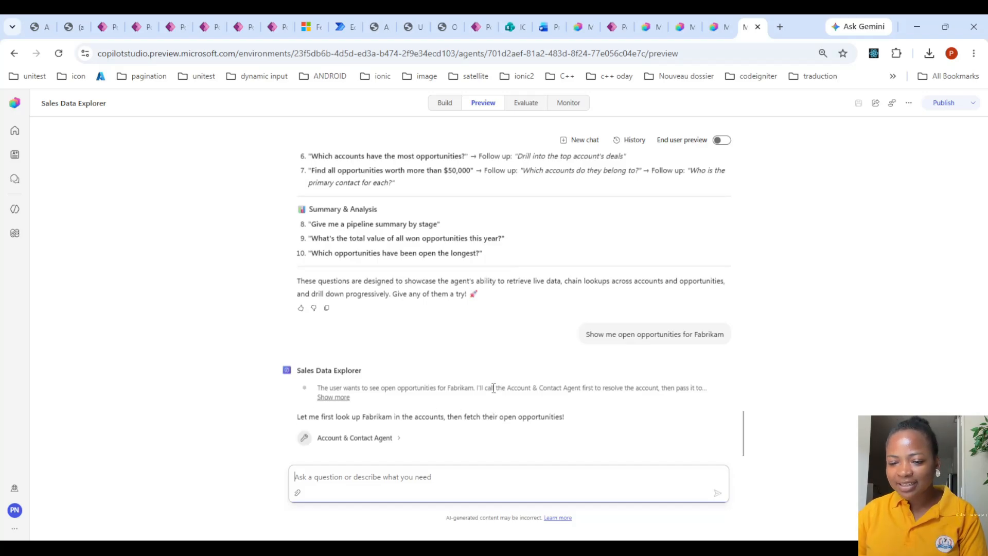
Examine the agent's reasoning about resolving the Fabrikam account and the input and output of its Opportunity Agent call
left_click_drag(474, 367, 675, 349)
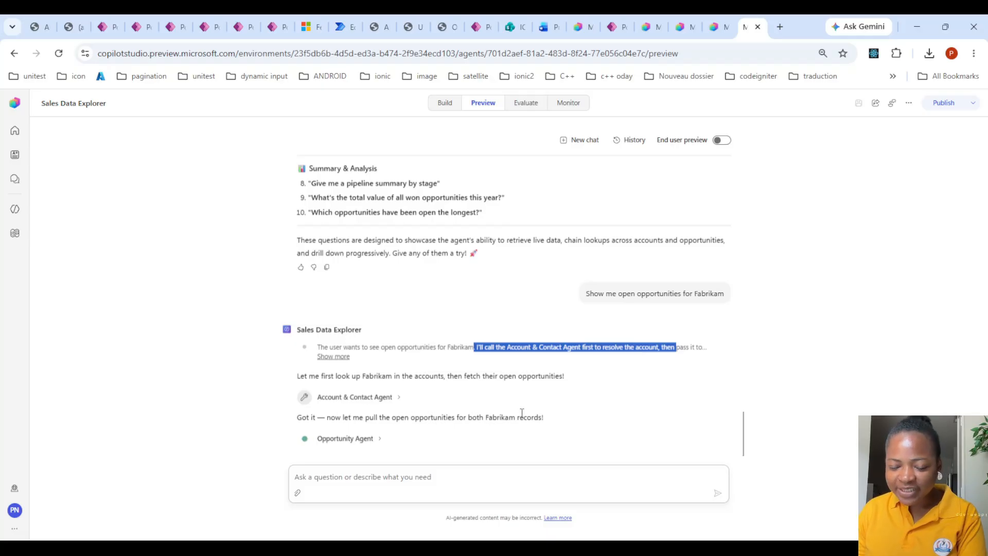
left_click(376, 441)
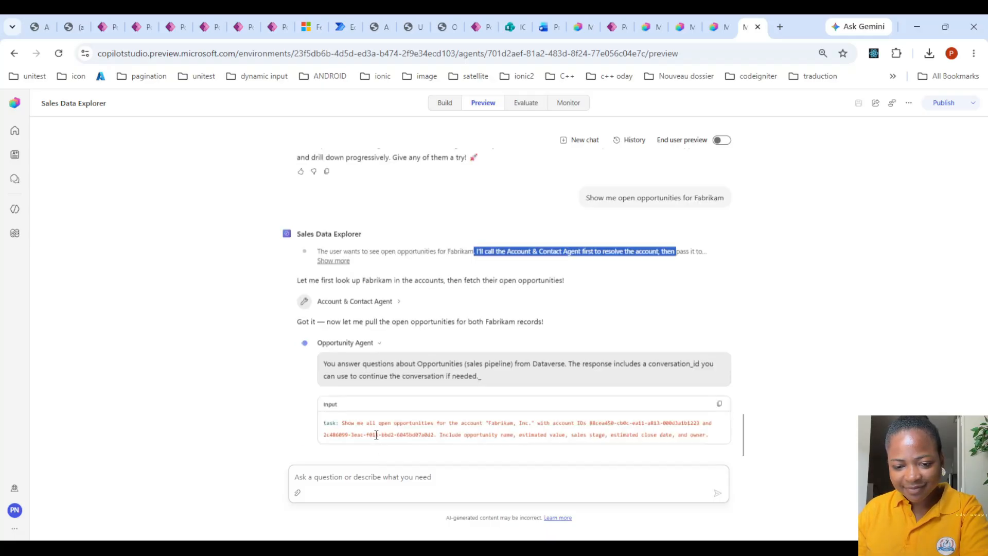
left_click(381, 343)
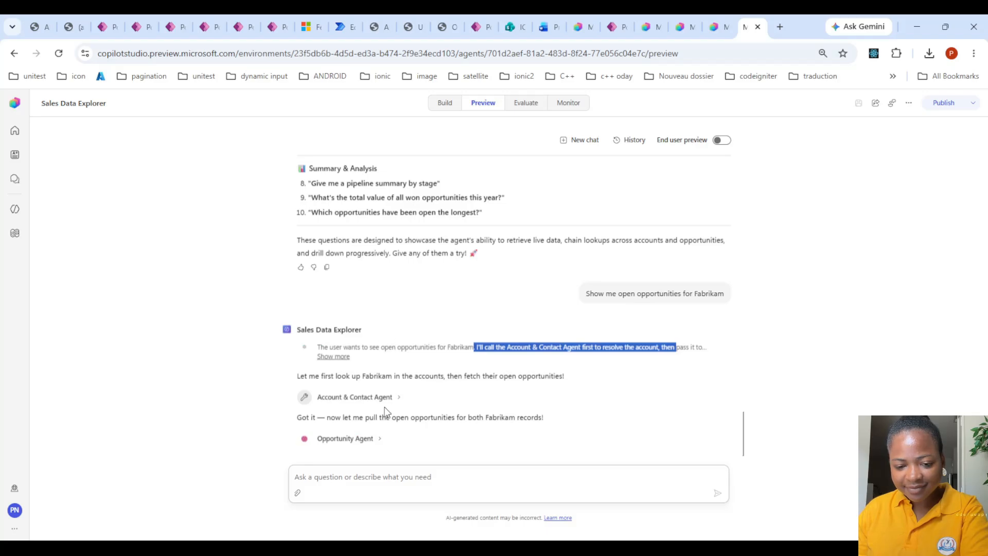
left_click(380, 438)
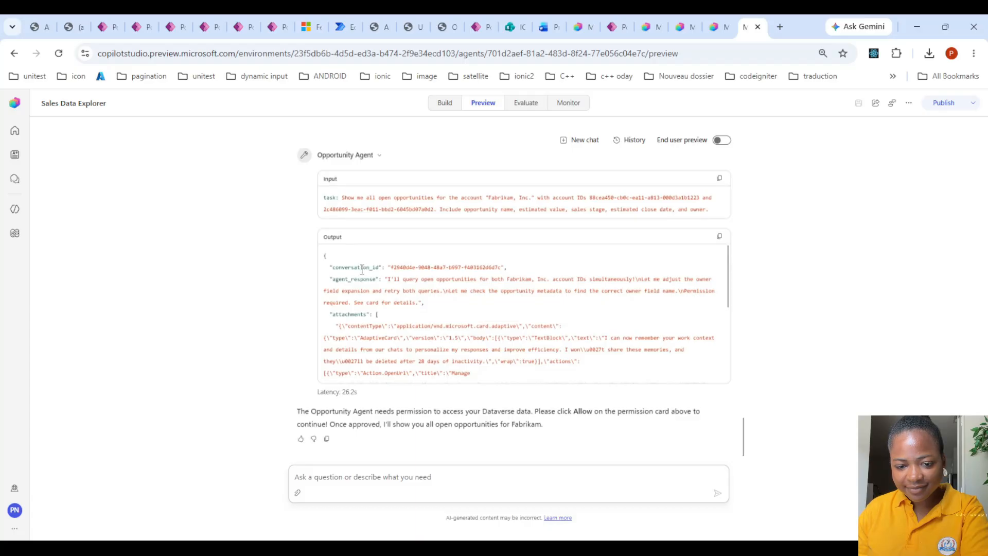
Reply "allow" in the preview chat to grant the Opportunity Agent access to the Dataverse data
left_click(369, 481)
type("allow")
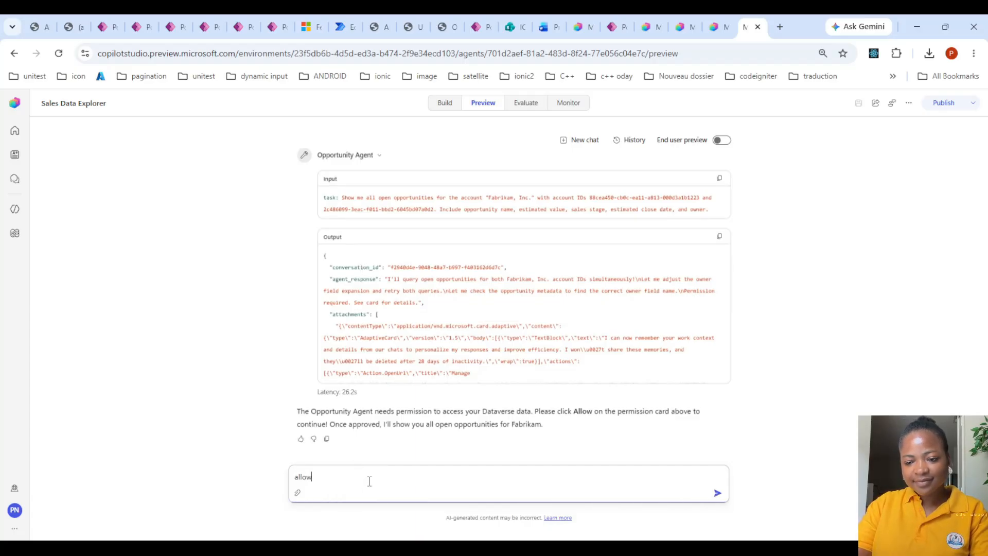
key("Return")
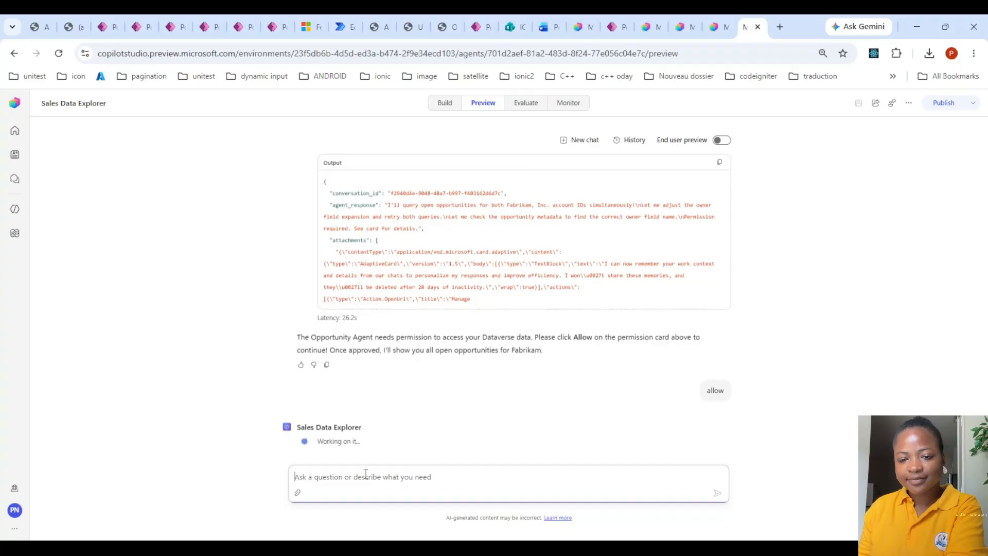
Check the Opportunity Agent's earlier output and the conversation ID, task and output of its resumed call
scroll(360, 273, "up", 3)
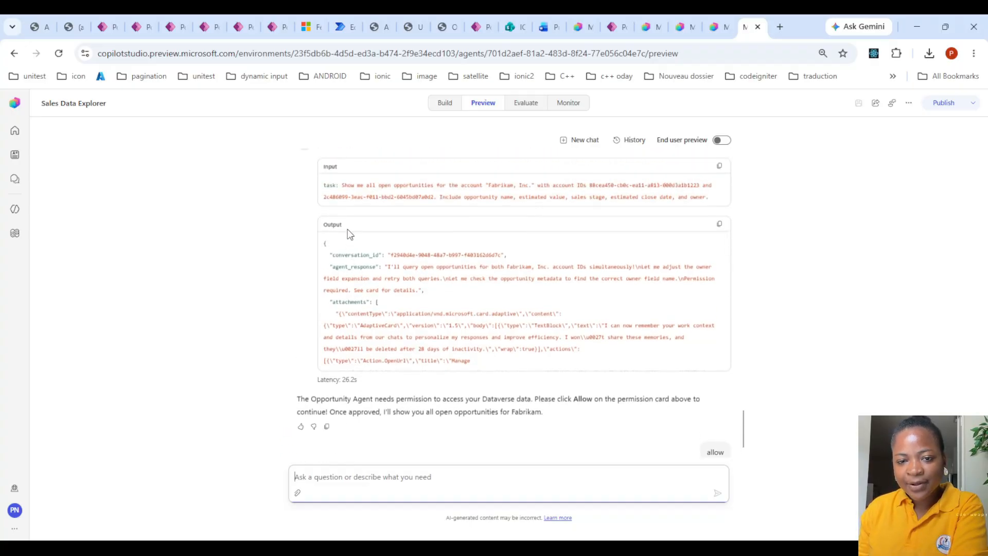
left_click(363, 266)
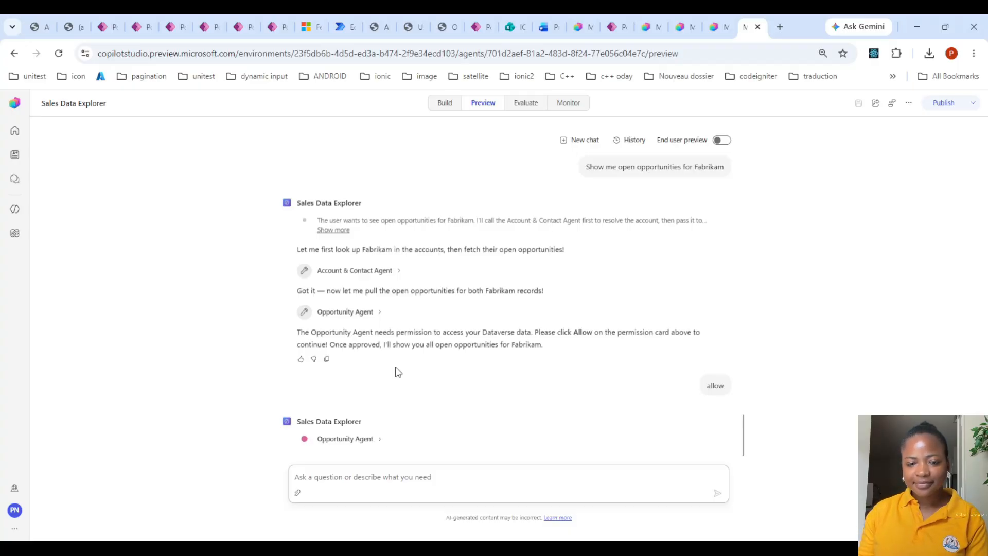
left_click(375, 440)
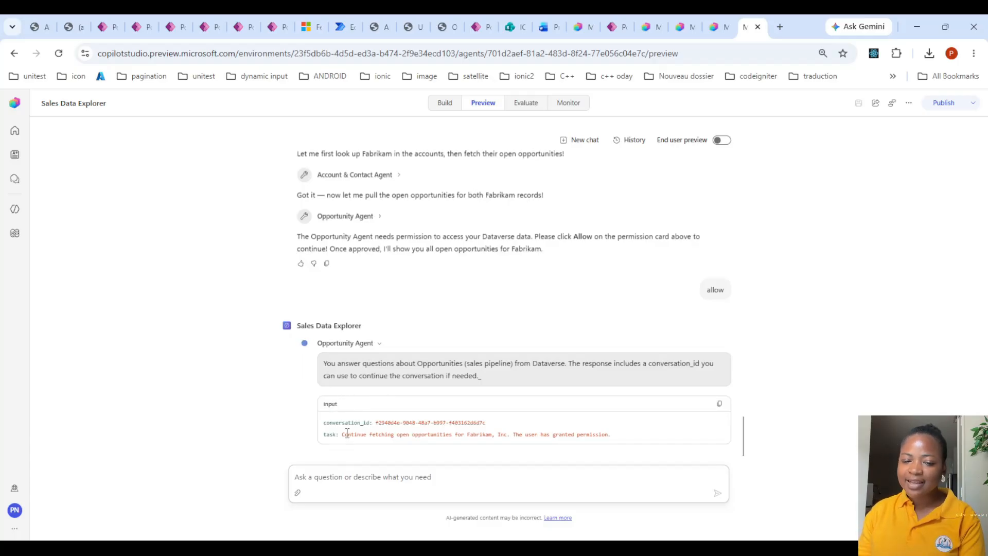
left_click_drag(348, 435, 629, 434)
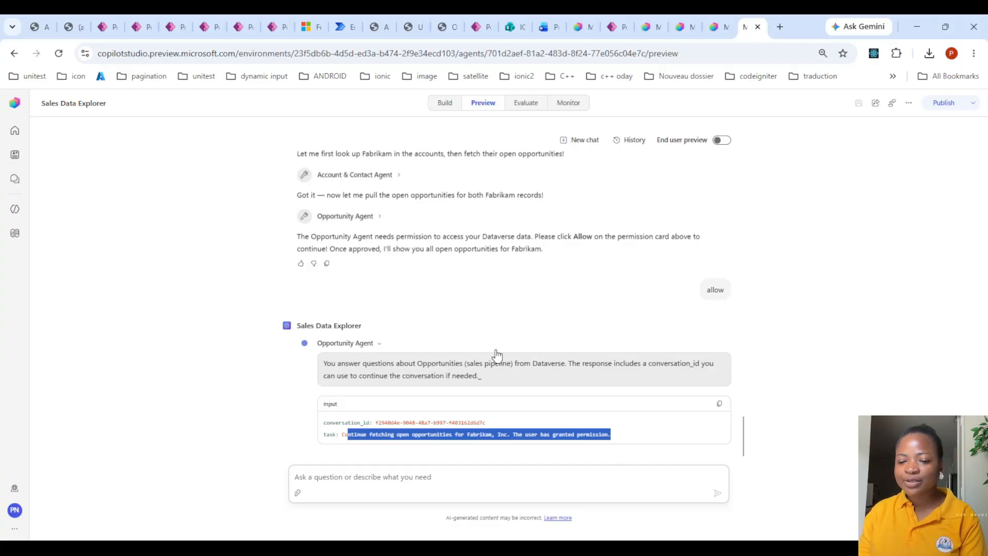
left_click(360, 343)
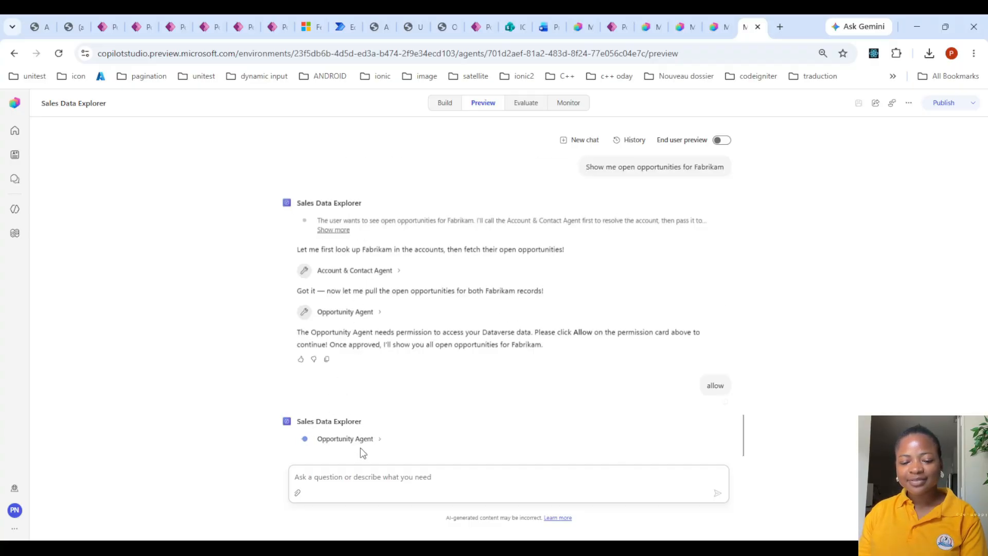
left_click(373, 440)
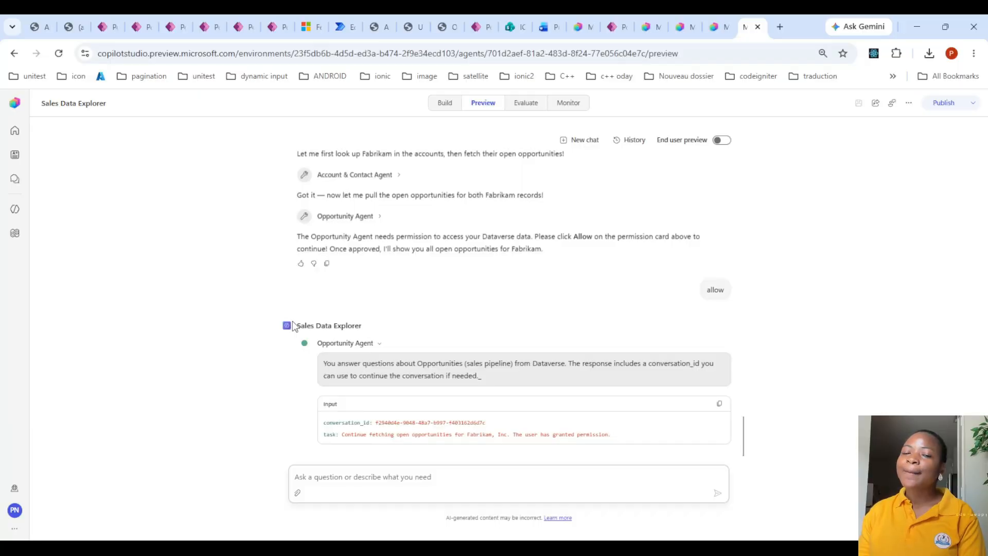
left_click(378, 343)
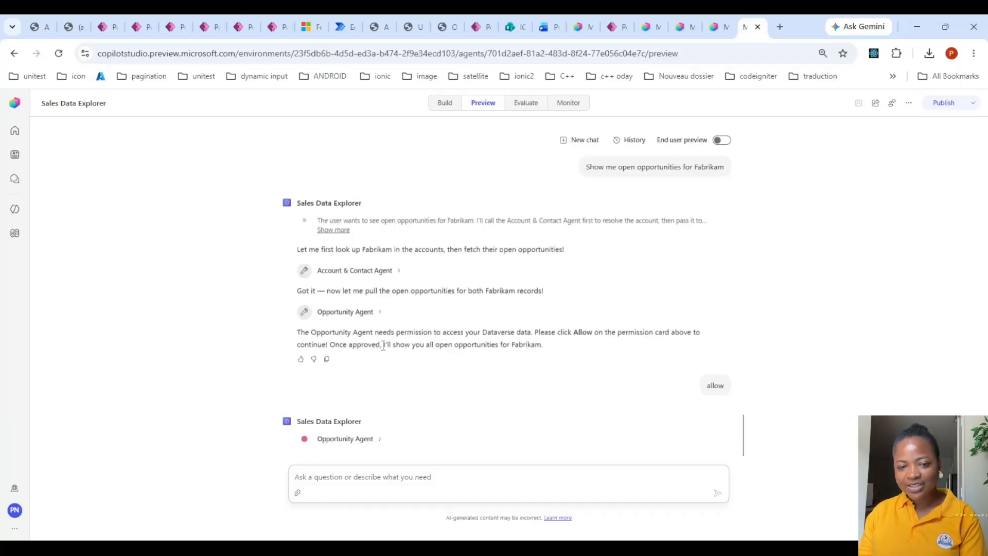
left_click(372, 439)
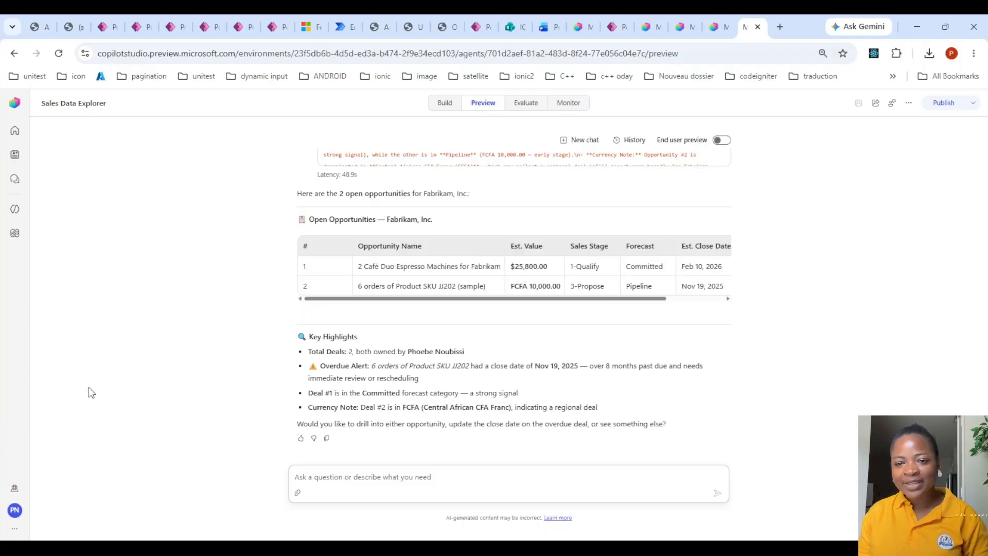
Ask the Sales Data Explorer the suggested question "Find all opportunities worth more than $50,000"
scroll(505, 247, "up", 15)
scroll(510, 226, "up", 3)
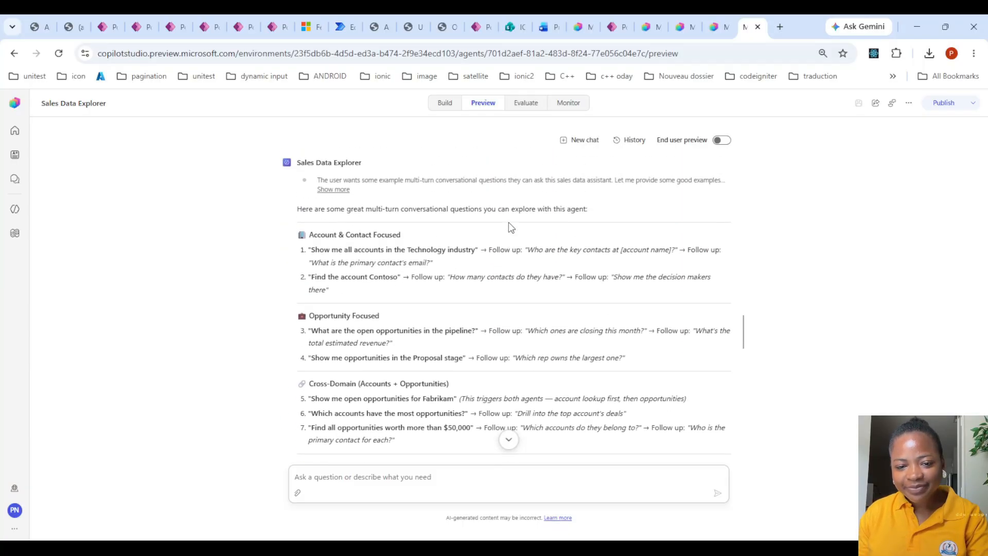
scroll(452, 340, "down", 3)
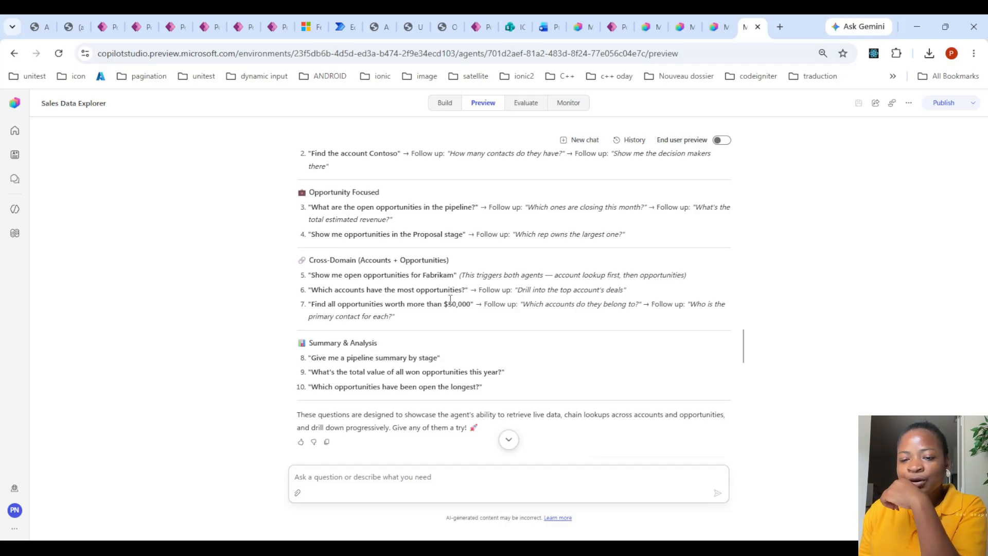
scroll(595, 319, "down", 15)
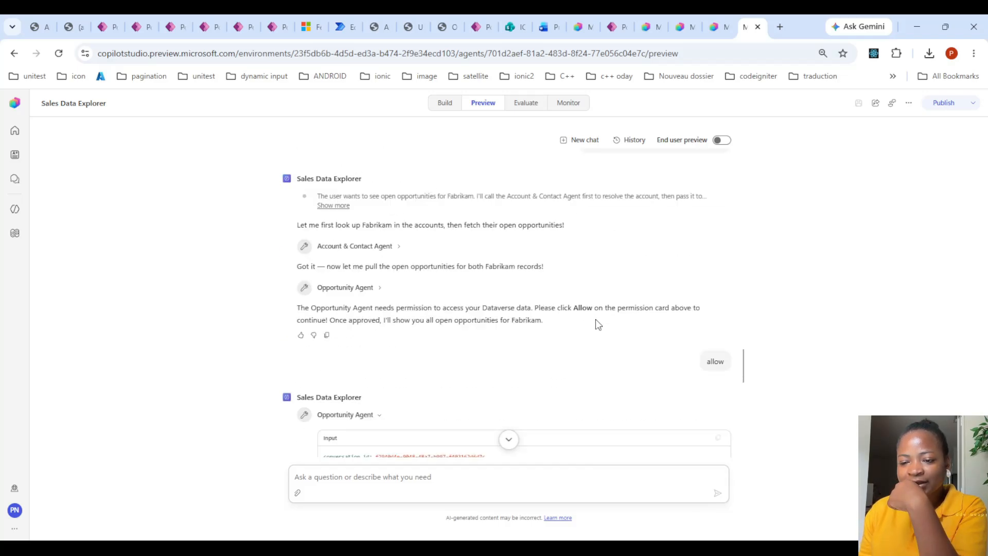
left_click_drag(612, 299, 546, 299)
scroll(456, 265, "up", 10)
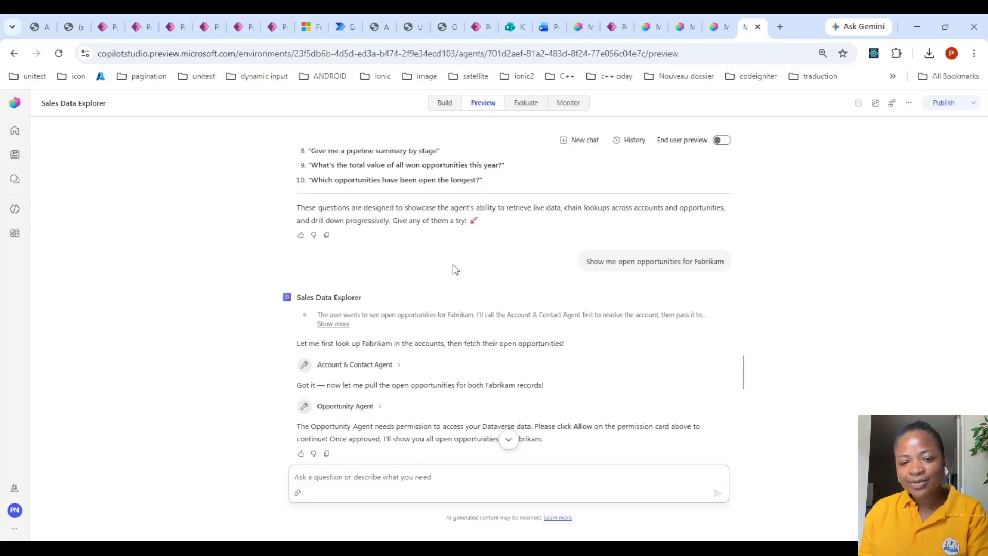
scroll(455, 265, "up", 3)
left_click_drag(311, 365, 470, 366)
key("ctrl+c")
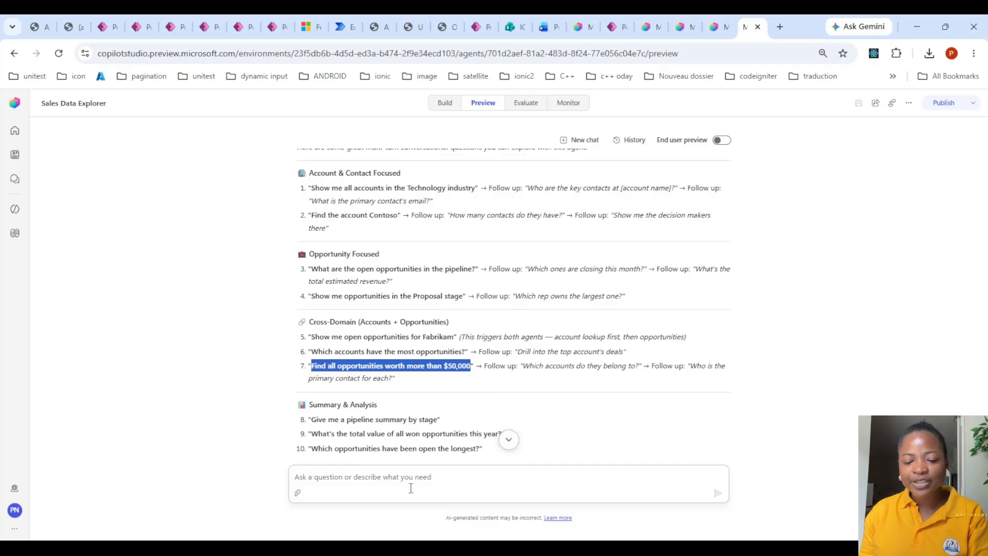
left_click(404, 480)
key("ctrl+v")
key("Return")
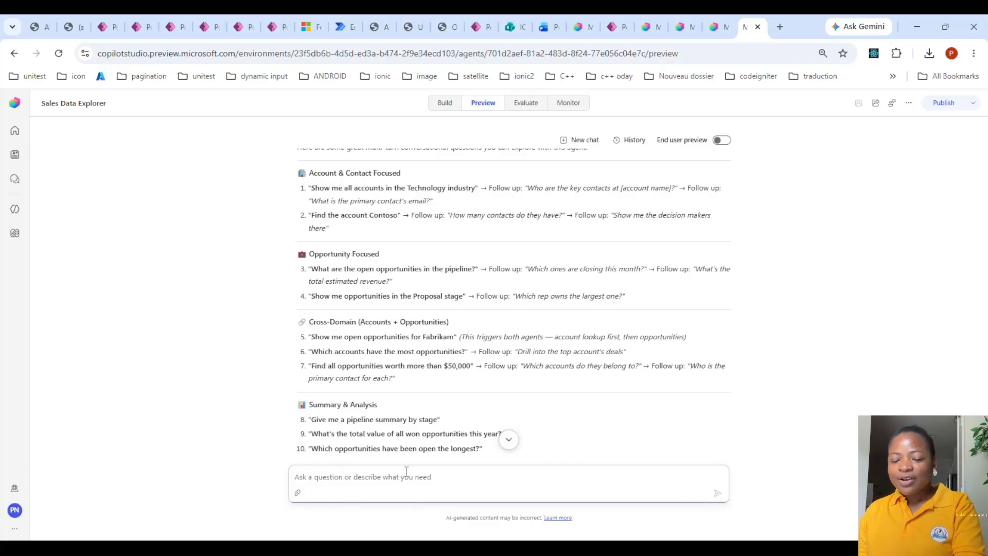
Review the estimated values of Fabrikam's open opportunities and the Opportunity Agent's call and answer on deals above $50,000
scroll(527, 305, "down", 6)
scroll(526, 304, "down", 6)
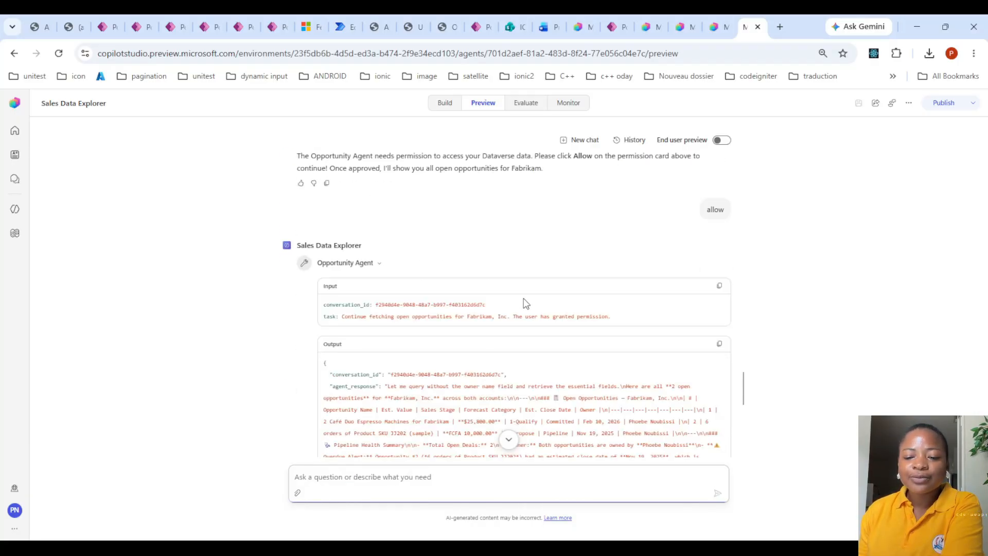
scroll(526, 299, "up", 12)
scroll(532, 311, "down", 12)
scroll(532, 316, "down", 10)
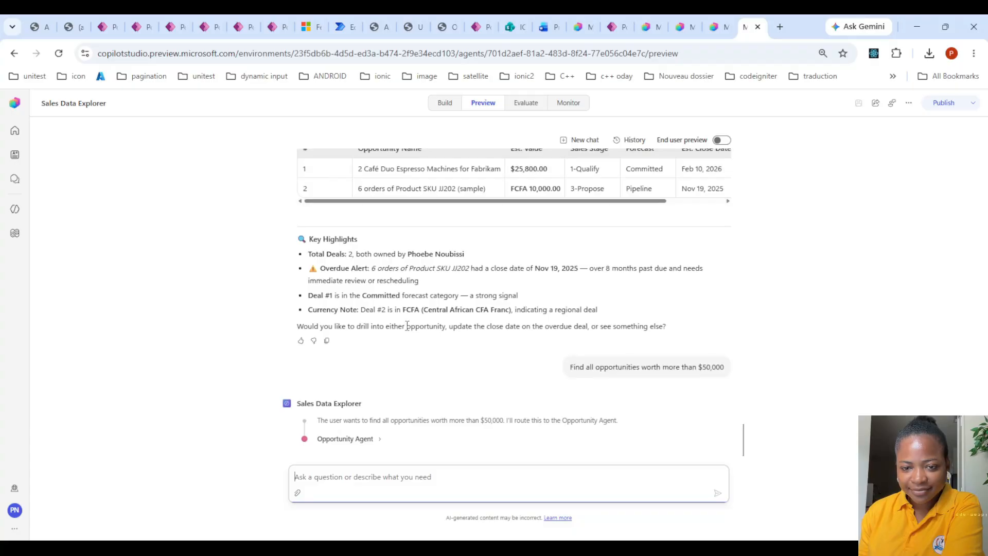
scroll(407, 359, "up", 1)
mouse_move(473, 261)
left_mouse_down()
mouse_move(502, 262)
mouse_move(477, 261)
left_mouse_up()
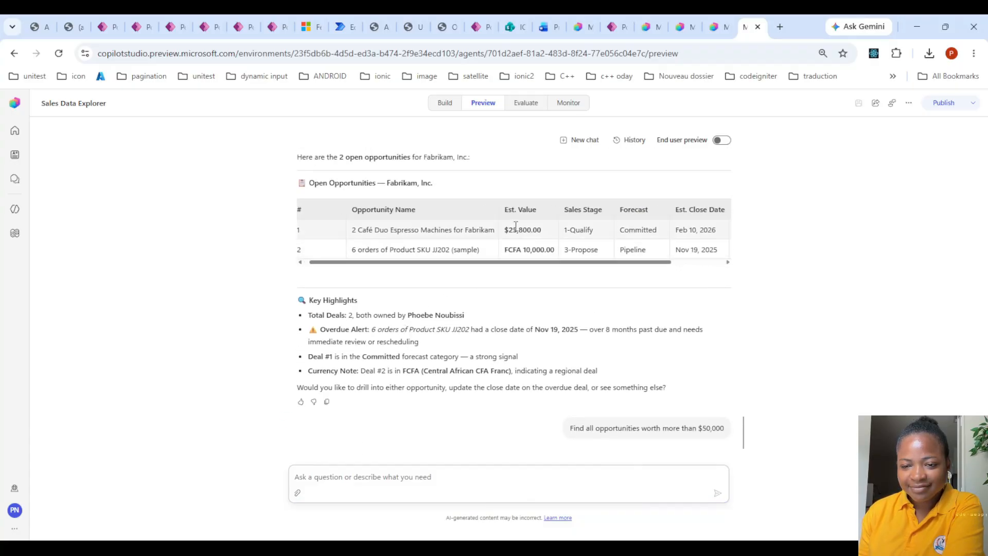
left_click_drag(512, 229, 561, 243)
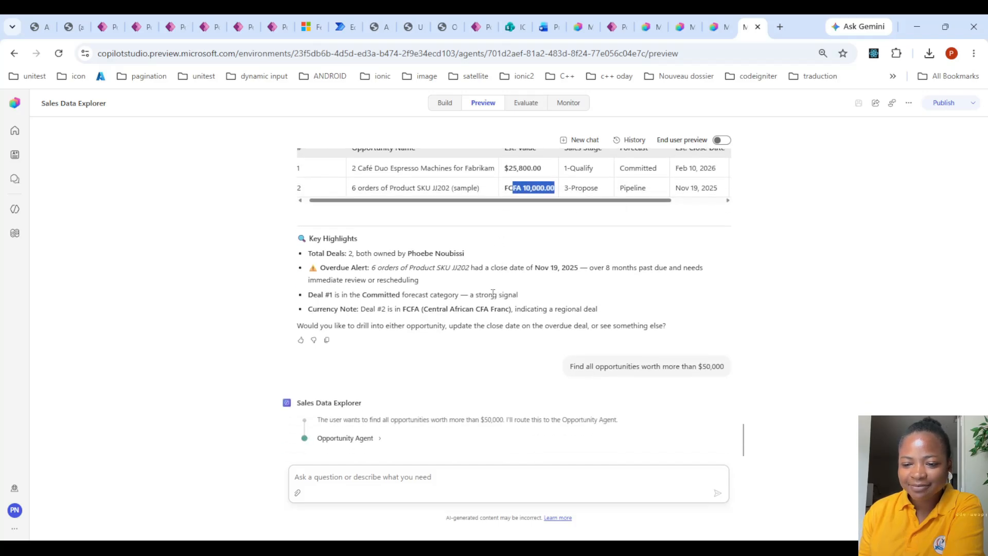
left_click(378, 439)
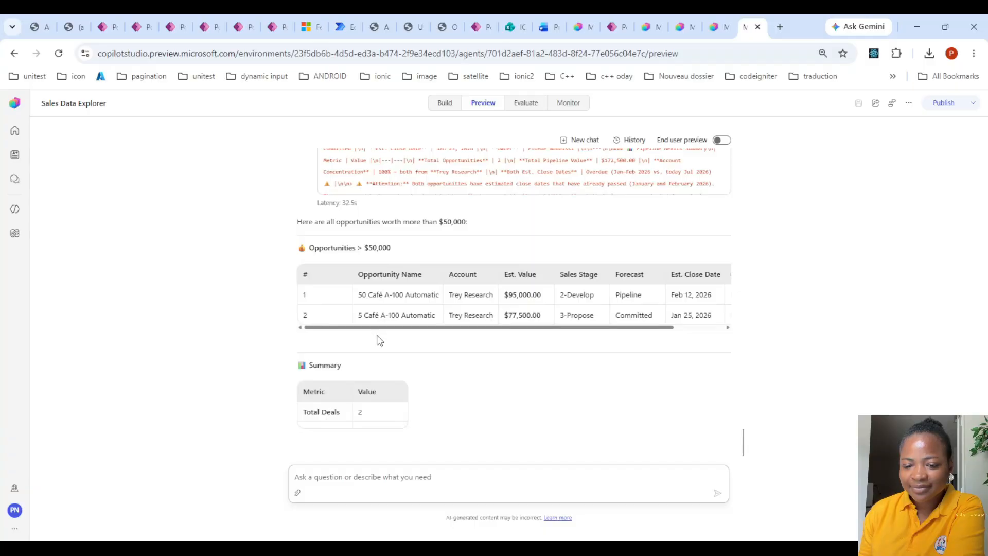
scroll(403, 300, "up", 1)
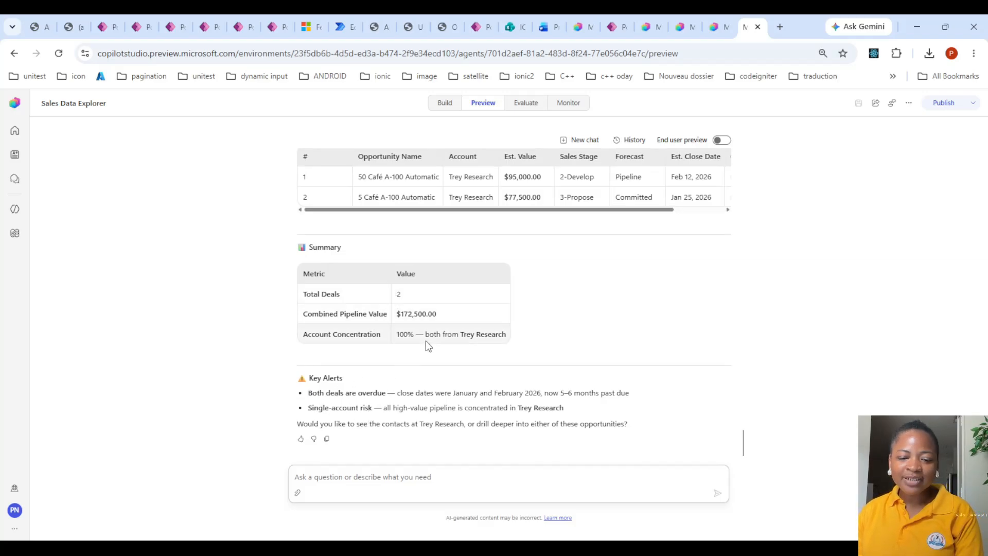
Begin a new question to the Sales Data Explorer with "what are all the accounts in", using the suggested questions as inspiration
scroll(425, 341, "up", 10)
scroll(444, 325, "up", 10)
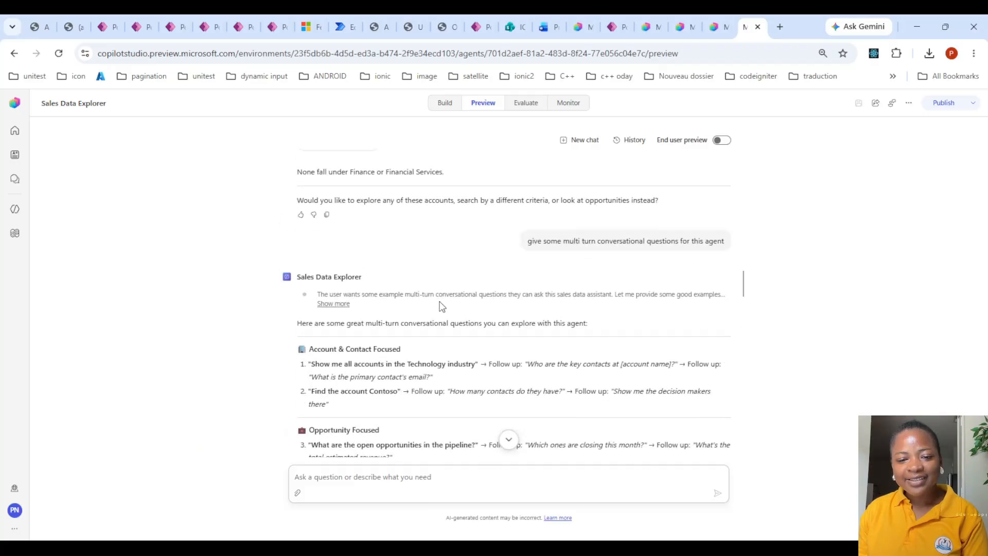
scroll(441, 308, "down", 5)
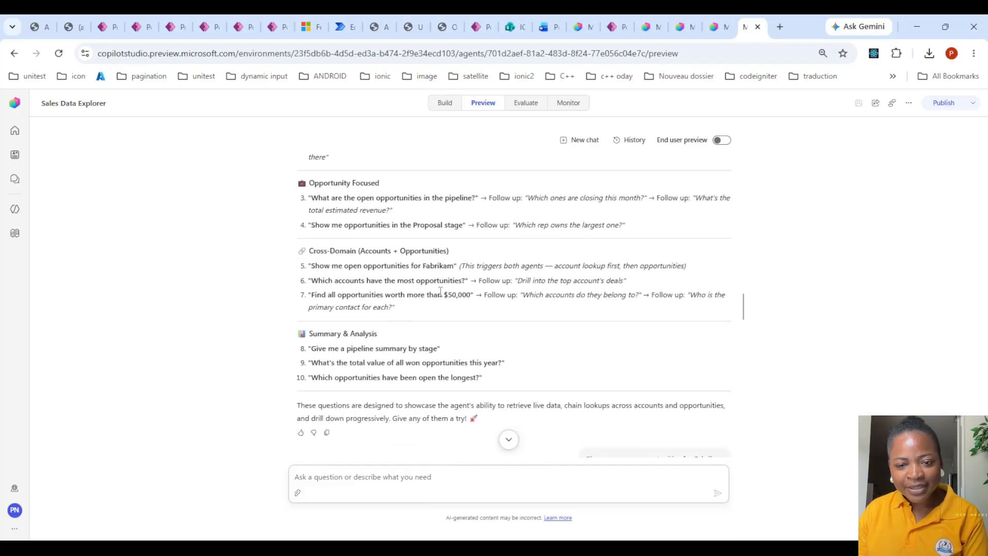
scroll(437, 299, "up", 2)
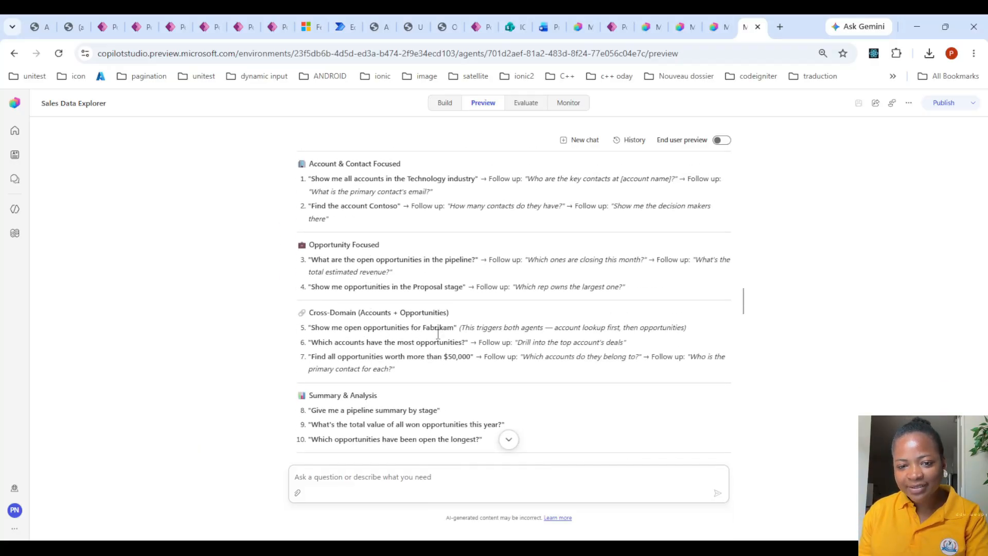
scroll(435, 283, "up", 2)
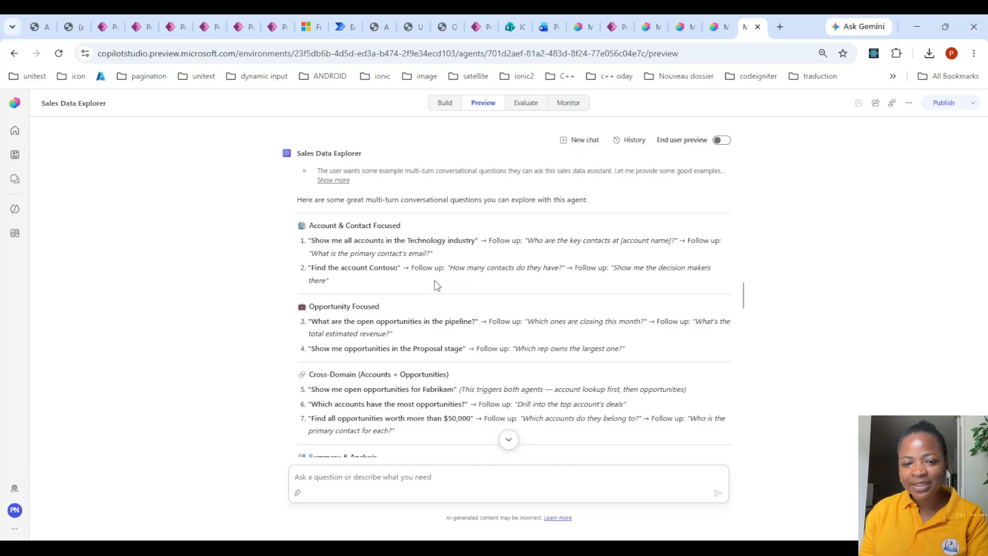
left_click(361, 476)
type("what are a")
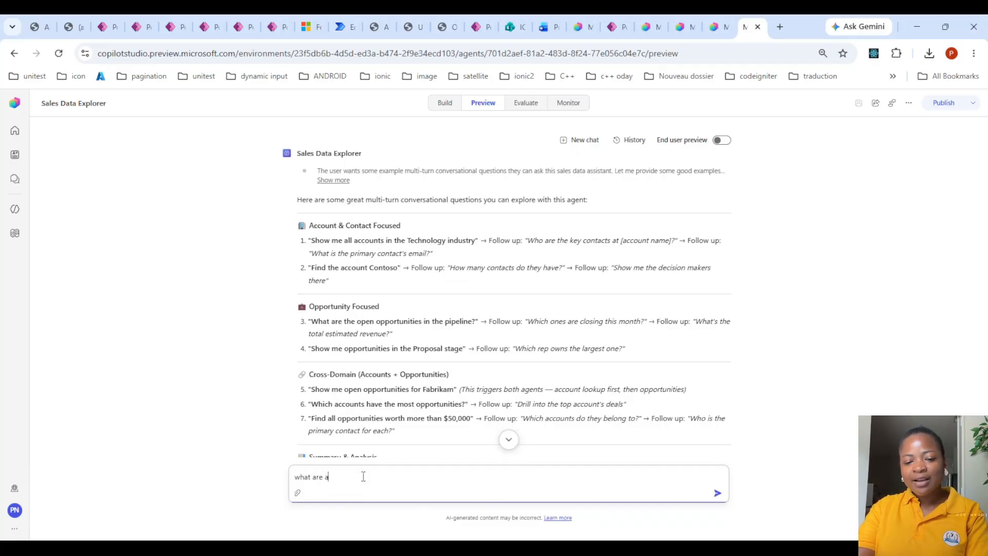
type("ll the accounts in")
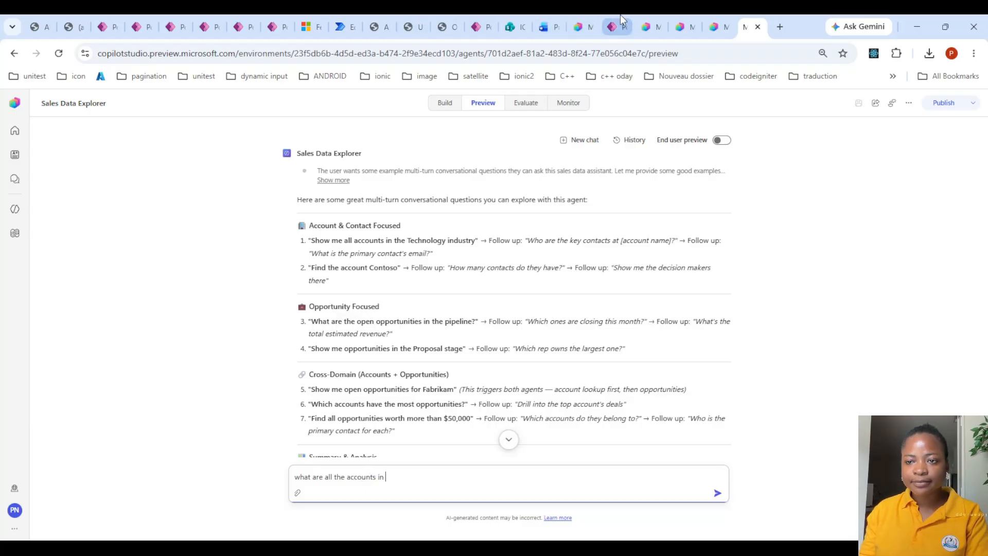
Complete the question with the state "Tennessee", copied from the Account & Contact Agent's table of United States accounts, and send it
left_click(645, 26)
scroll(448, 304, "down", 4)
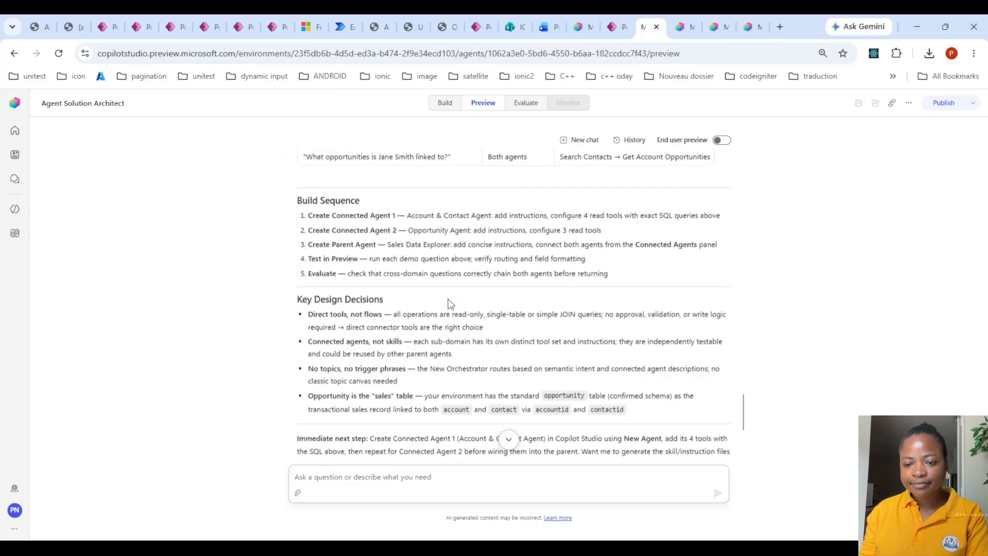
left_click(684, 27)
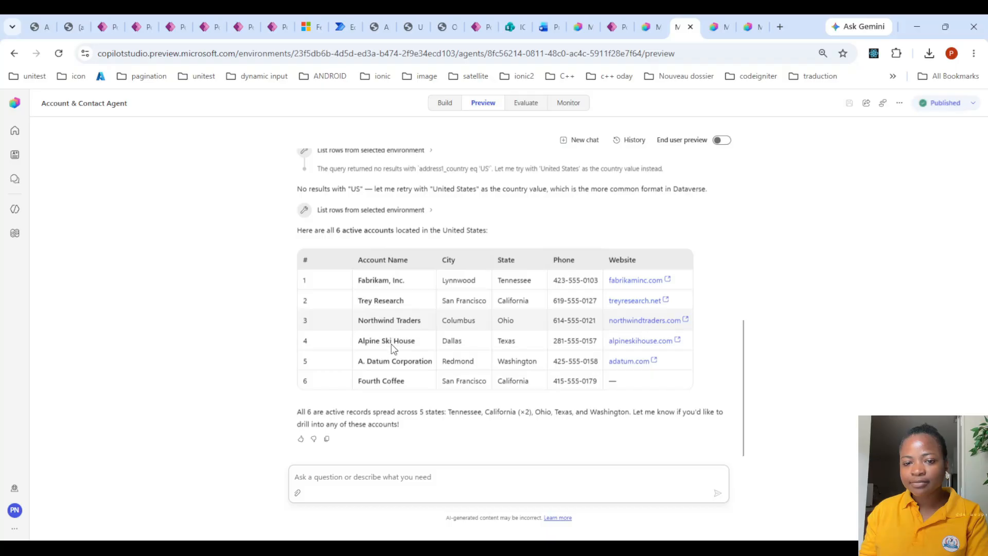
double_click(518, 279)
key("ctrl+c")
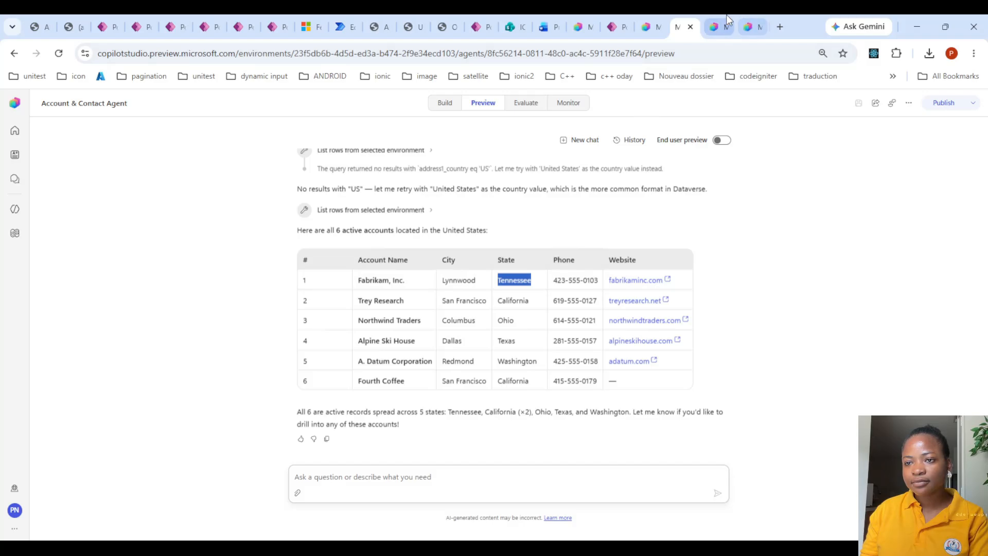
left_click(753, 27)
left_click(443, 480)
key("ctrl+v")
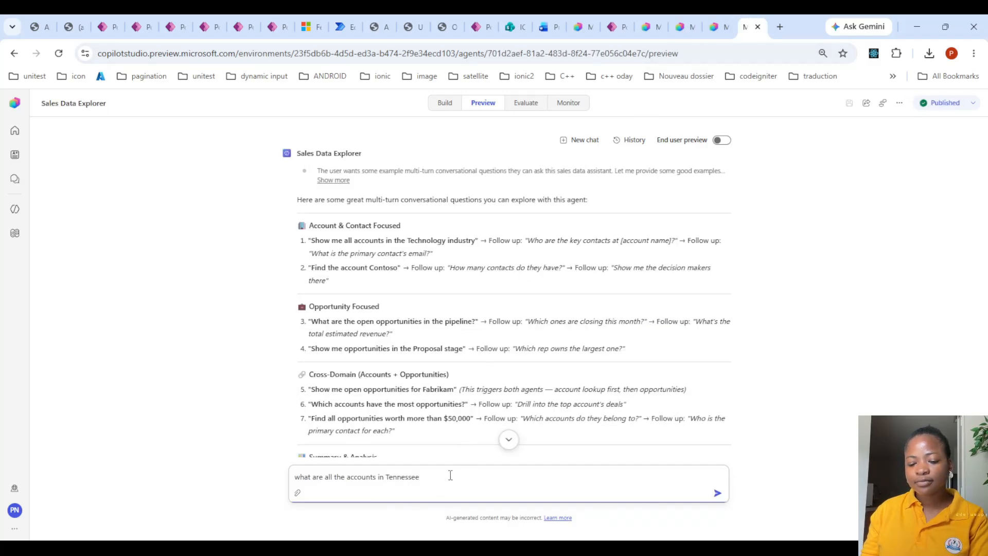
key("Return")
Inspect the Account & Contact Agent's call details and the answer table of accounts in Tennessee
scroll(515, 391, "down", 15)
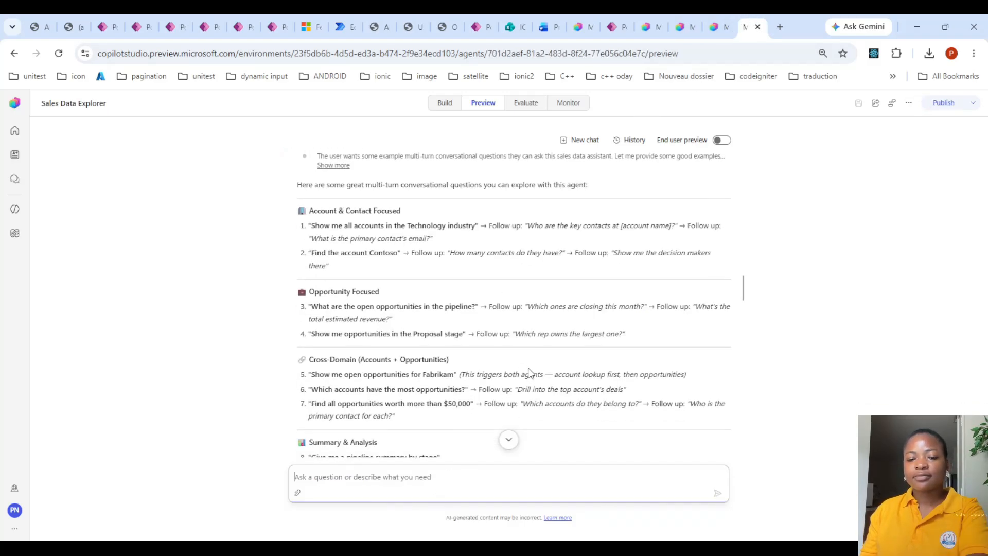
scroll(512, 429, "down", 10)
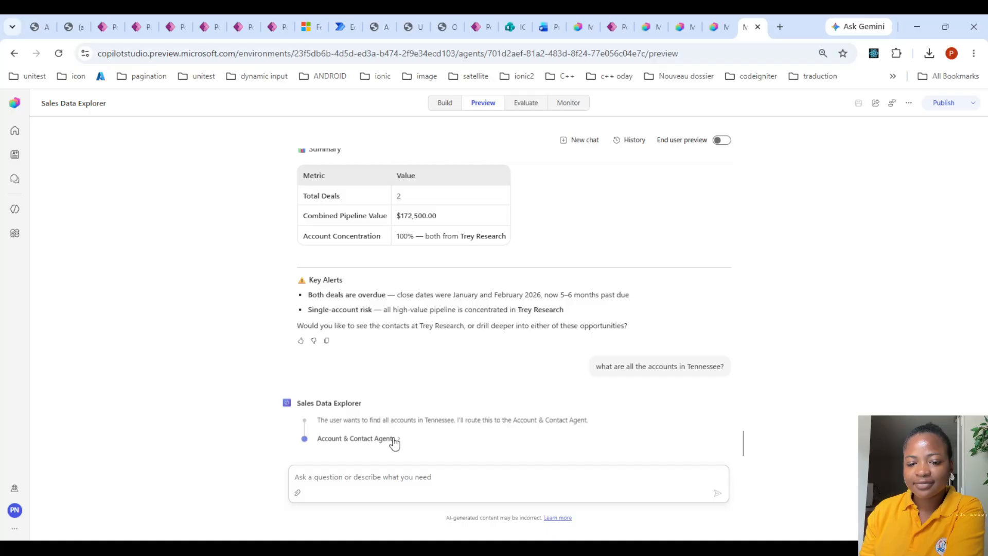
left_click(395, 440)
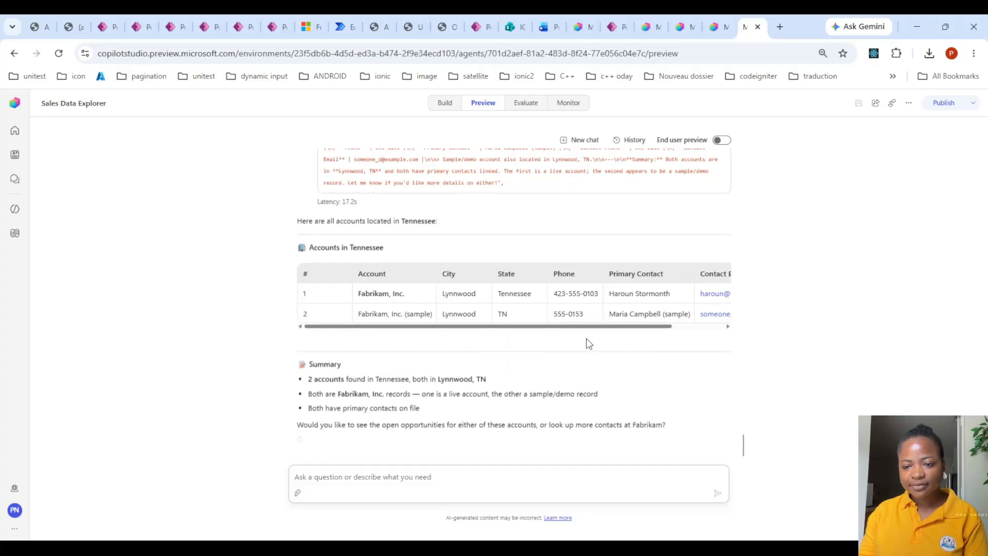
mouse_move(630, 330)
left_mouse_down()
mouse_move(661, 326)
mouse_move(640, 329)
left_mouse_up()
Ask the follow-up question "what is the primary contact job title of the first one"
left_click(428, 469)
type("w")
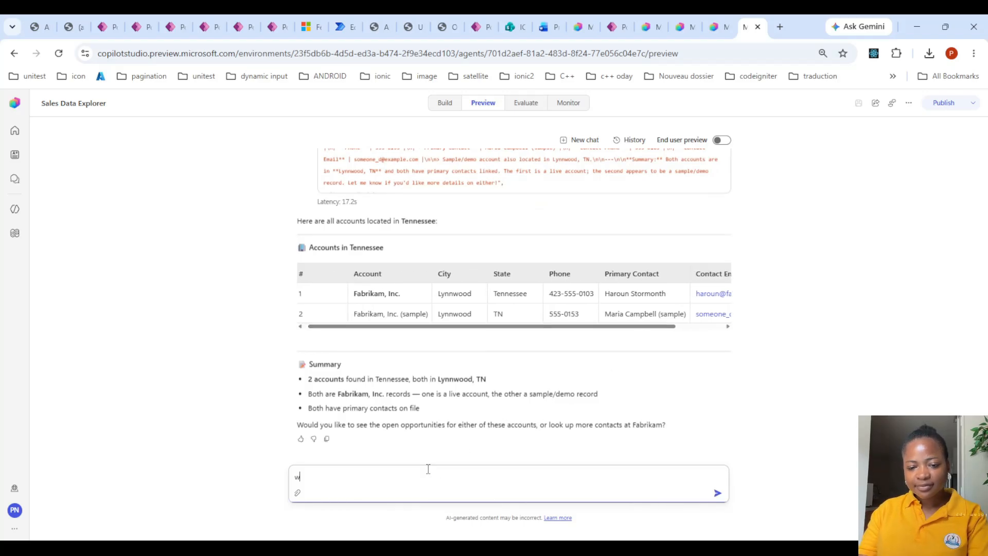
type("hat is the ")
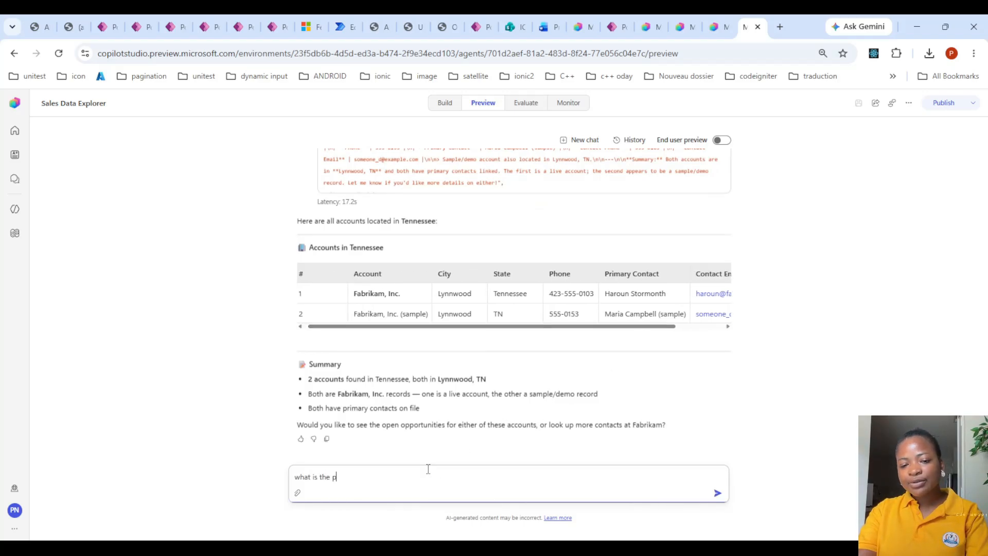
type("primary contact job titl")
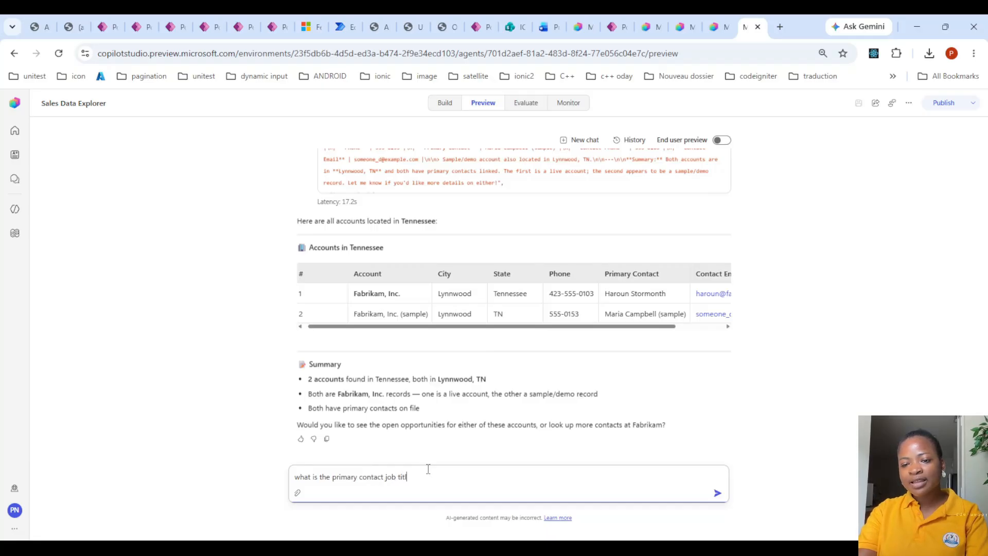
type("e of the first one")
key("Return")
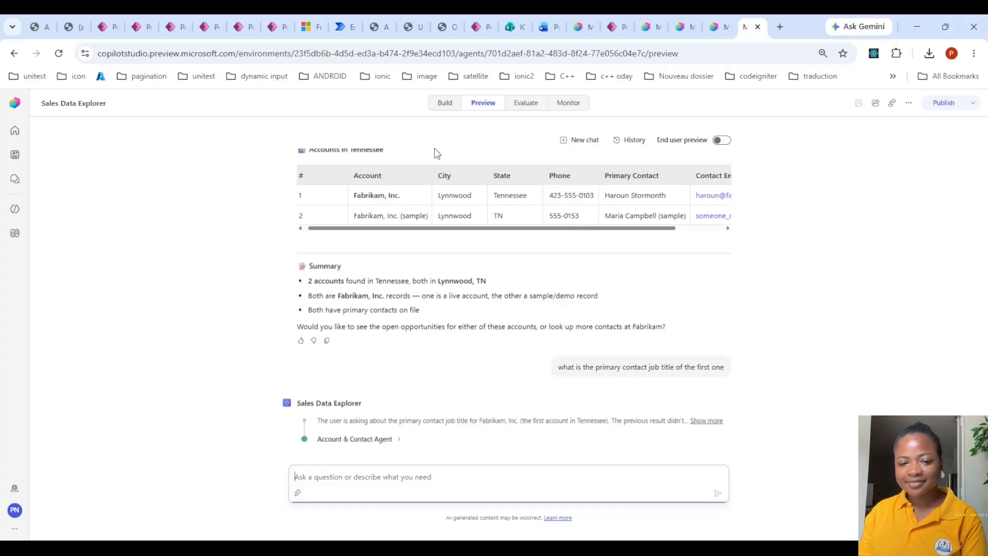
Compare the Account & Contact Agent's task and output for the Tennessee question with the answer on the primary contact's job title
scroll(422, 267, "up", 5)
scroll(425, 262, "up", 2)
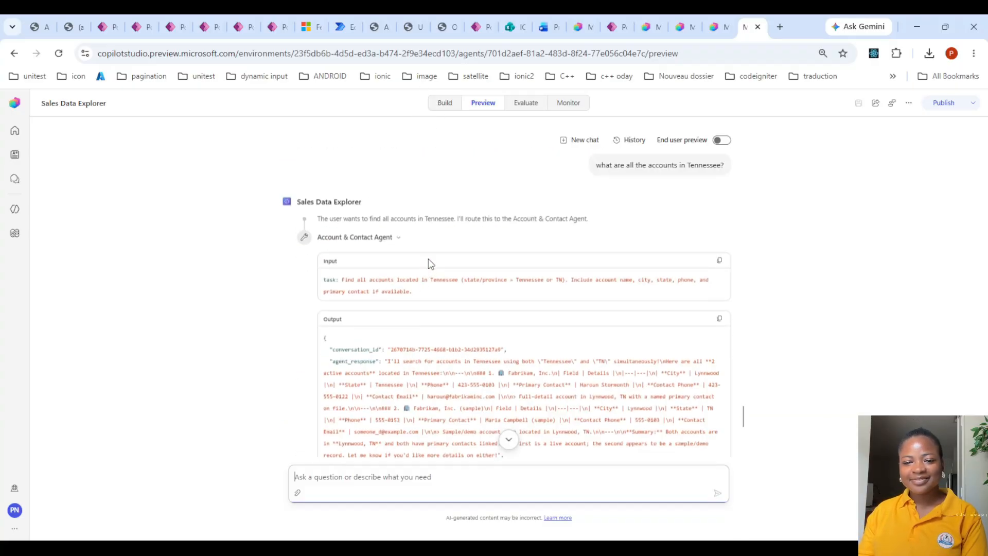
scroll(428, 258, "down", 8)
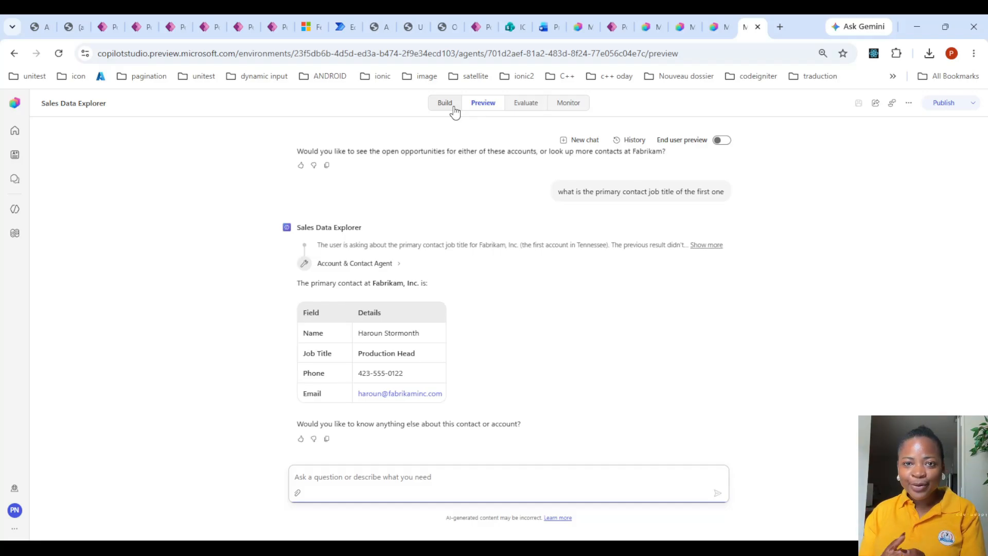
Check the Sales Data Explorer's instructions and connected agents, and return to the latest answer in the preview chat
left_click(454, 110)
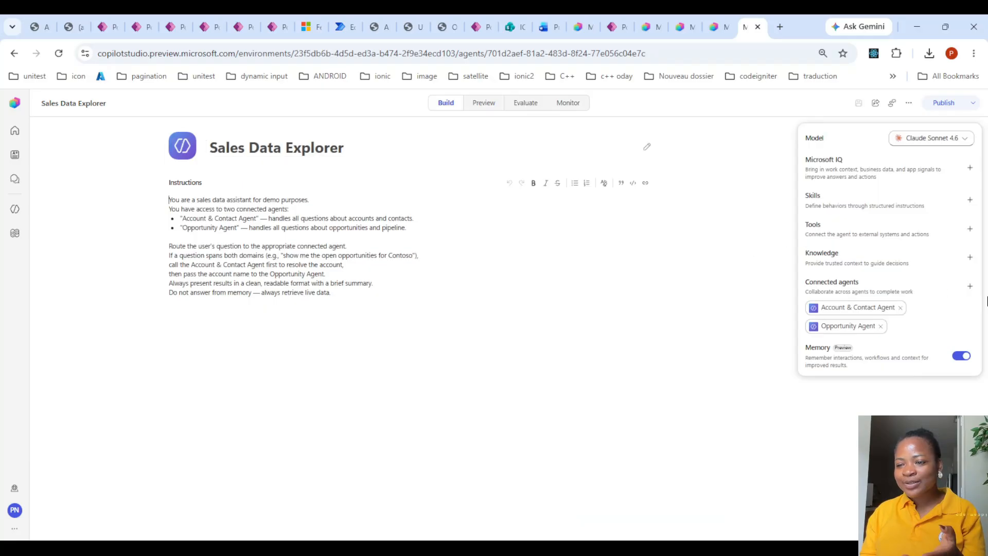
left_click(485, 105)
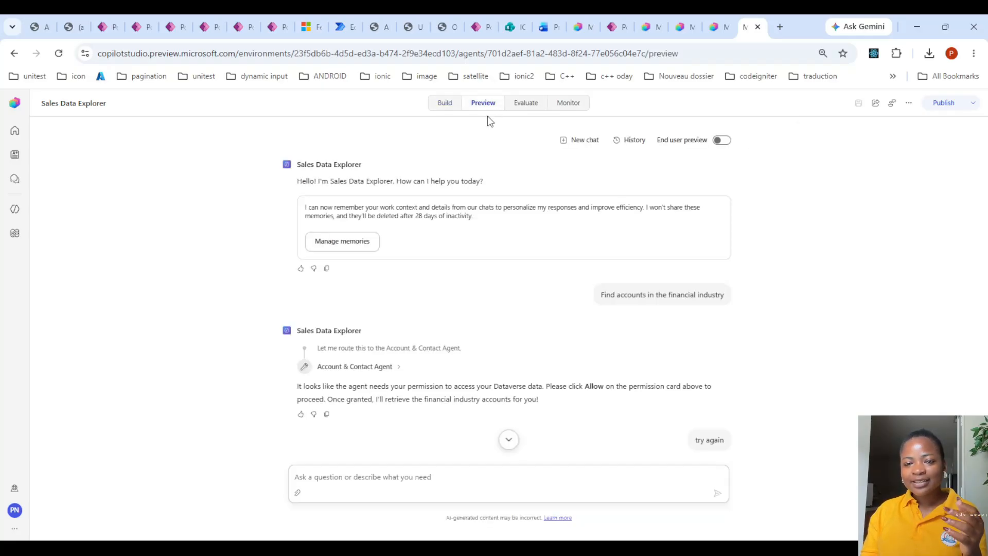
scroll(491, 447, "down", 3)
scroll(491, 446, "down", 15)
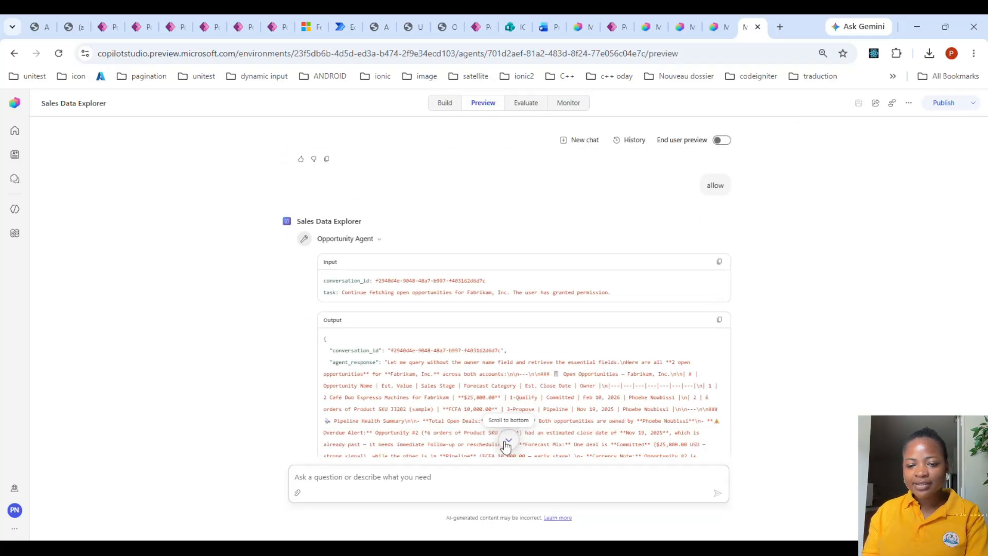
scroll(611, 426, "down", 3)
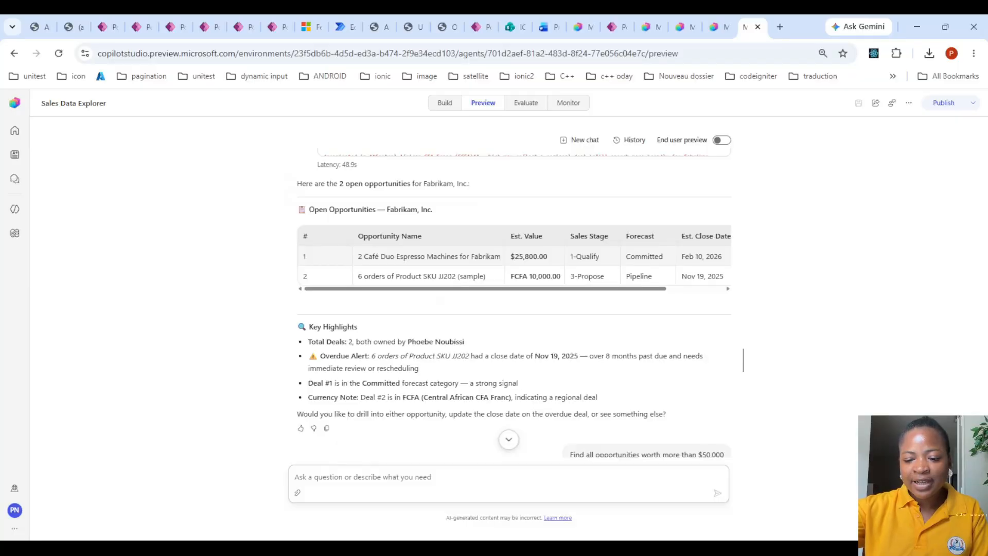
scroll(509, 309, "down", 10)
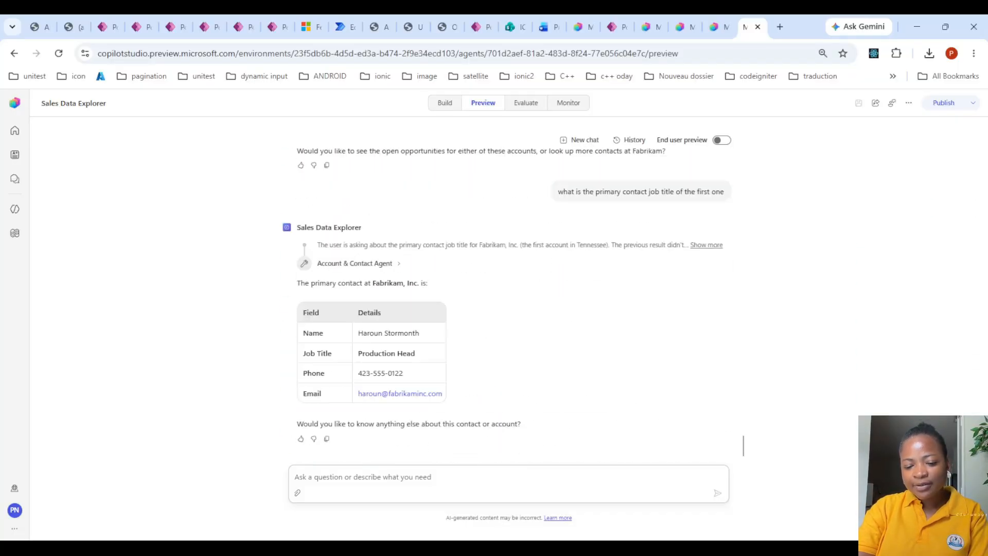
Ask the follow-up question "what about the birth date and age of the primary contact of the 2nd one"
left_click(495, 478)
type("what about the")
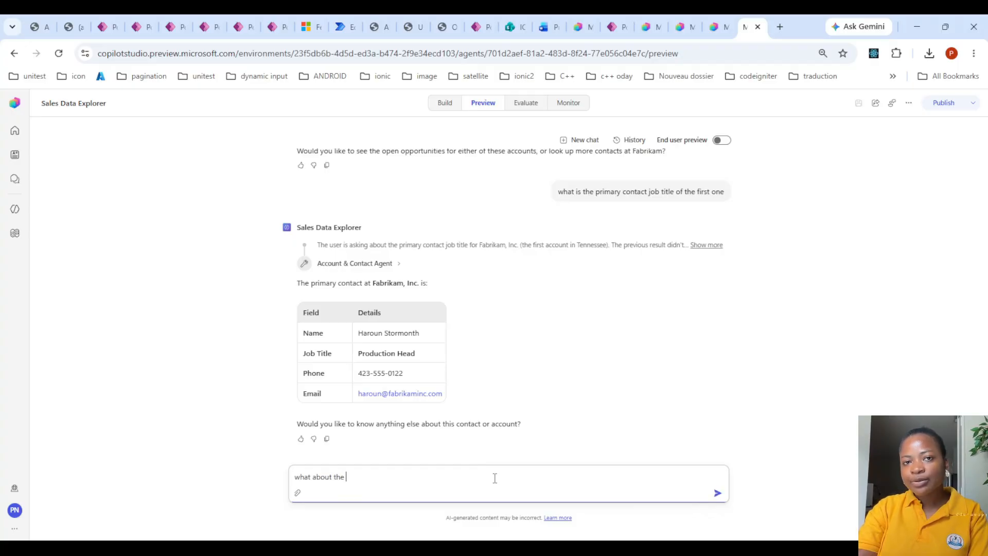
type(" birth da")
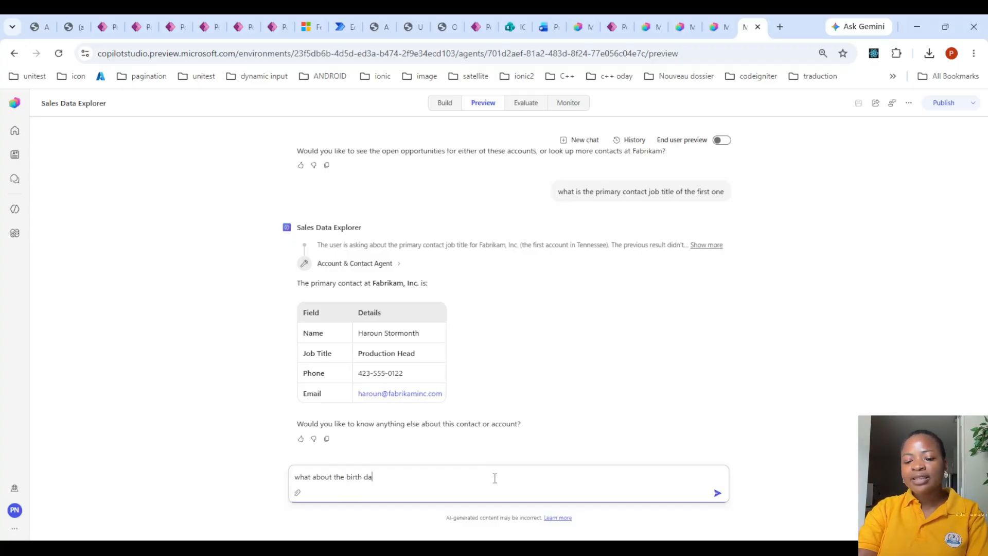
type("te an")
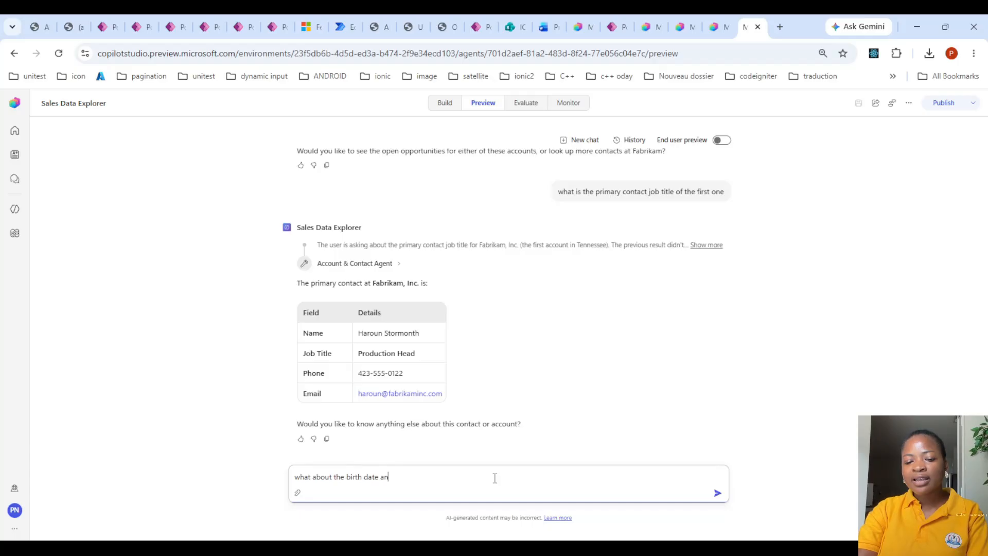
type("d age of the ")
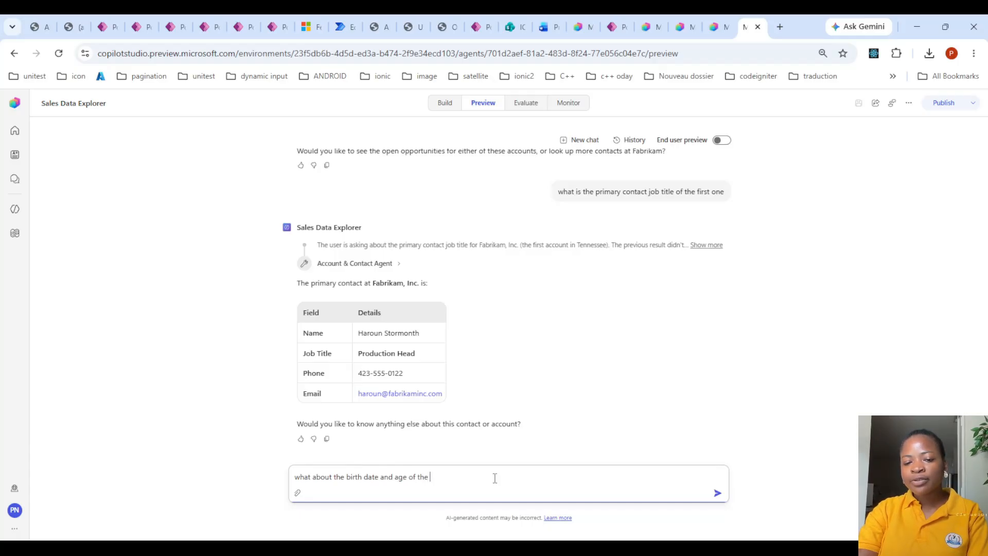
type("primary conta")
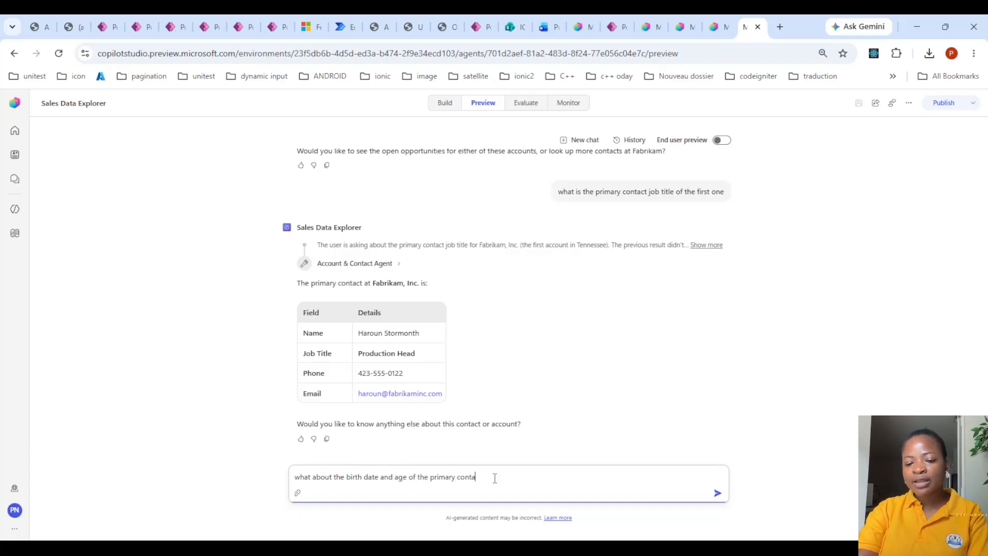
type("ct of")
key("BackSpace")
type("of the ")
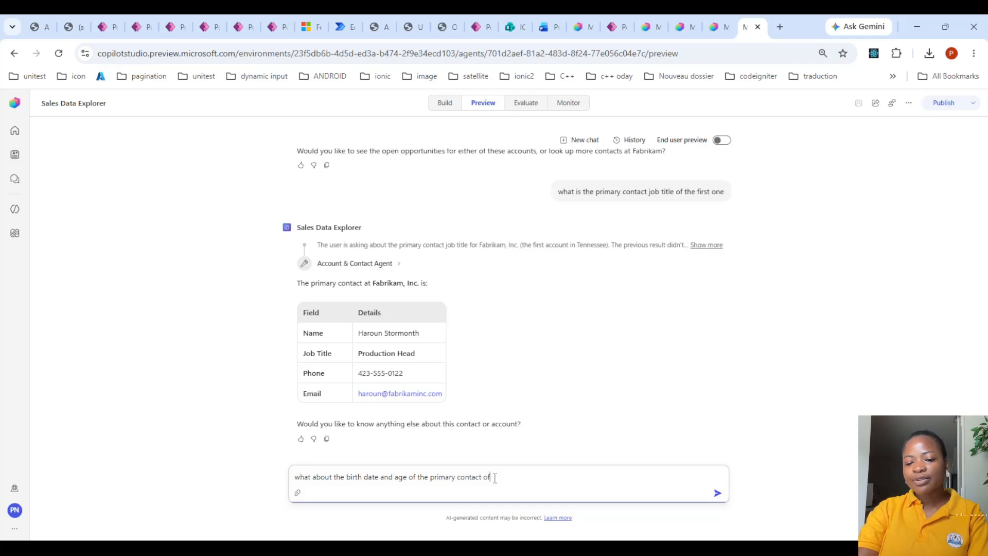
type("2nd one")
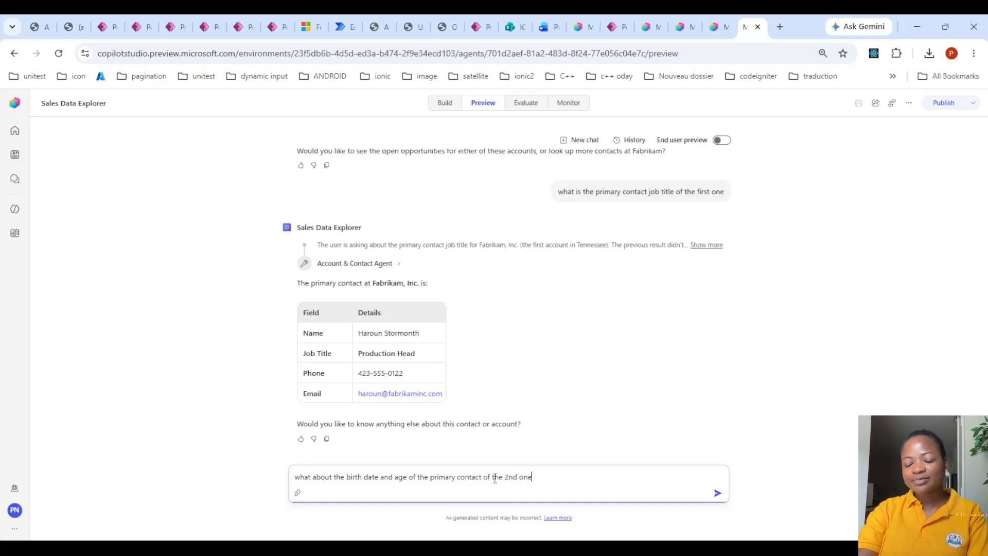
key("Return")
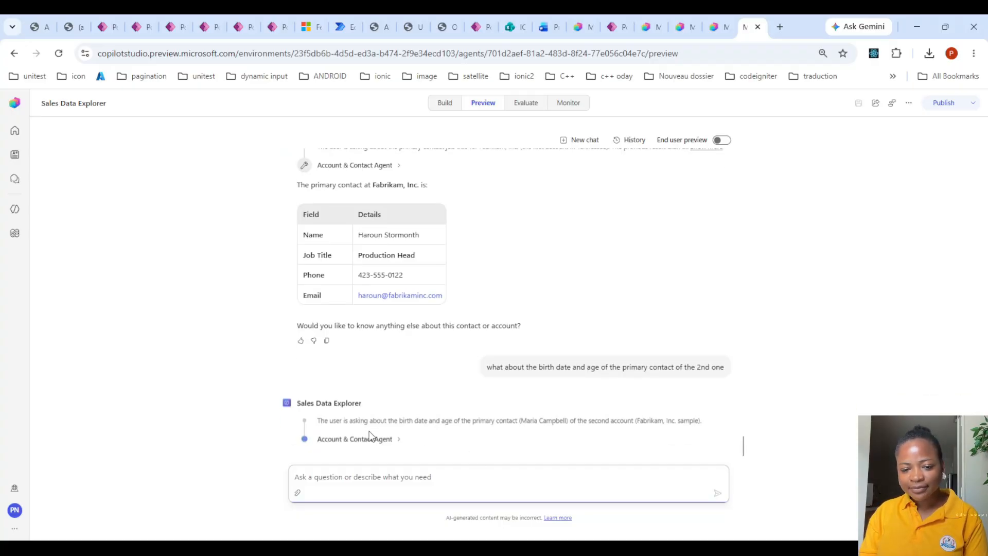
Examine the agent's reasoning on the second account's primary contact and the input of its Account & Contact Agent call
left_click_drag(320, 421, 651, 419)
left_click(660, 421)
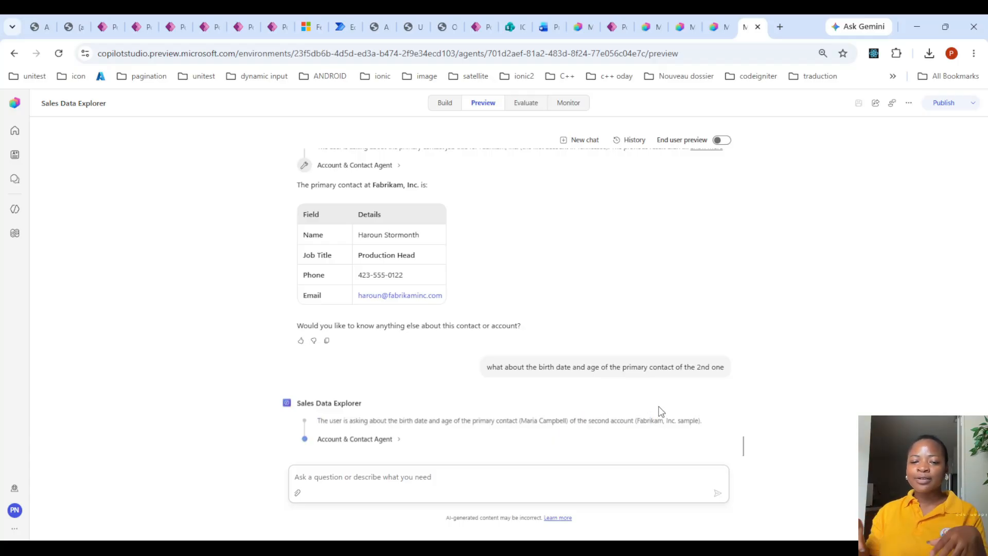
left_click(394, 439)
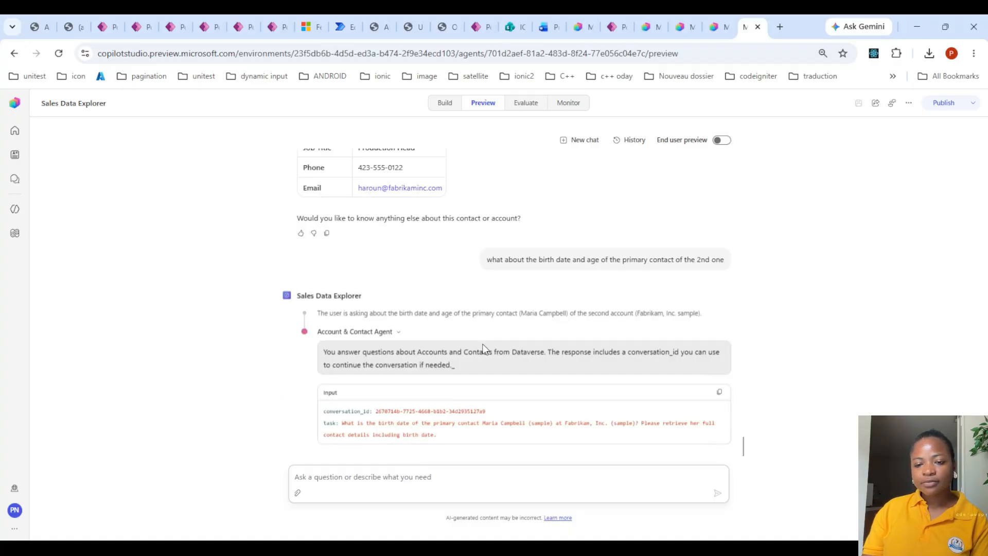
Reopen the preview chat and review the answer on the second account's primary contact at the end of the conversation
left_click(446, 108)
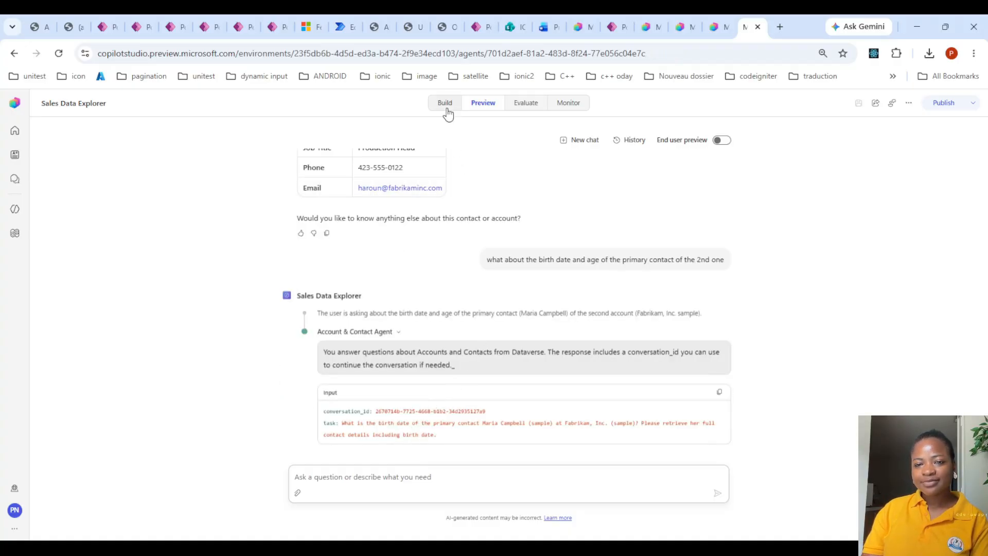
left_click(483, 108)
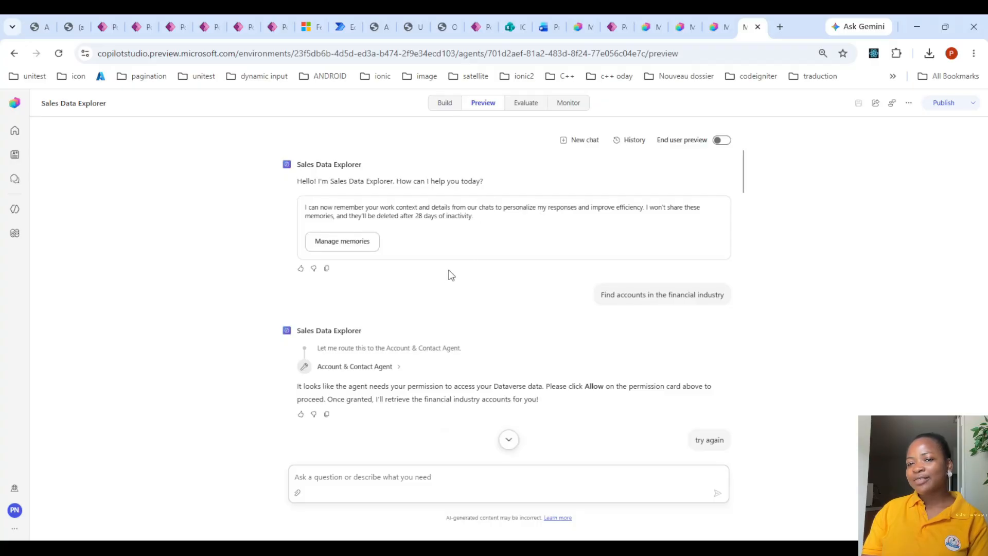
scroll(583, 334, "down", 10)
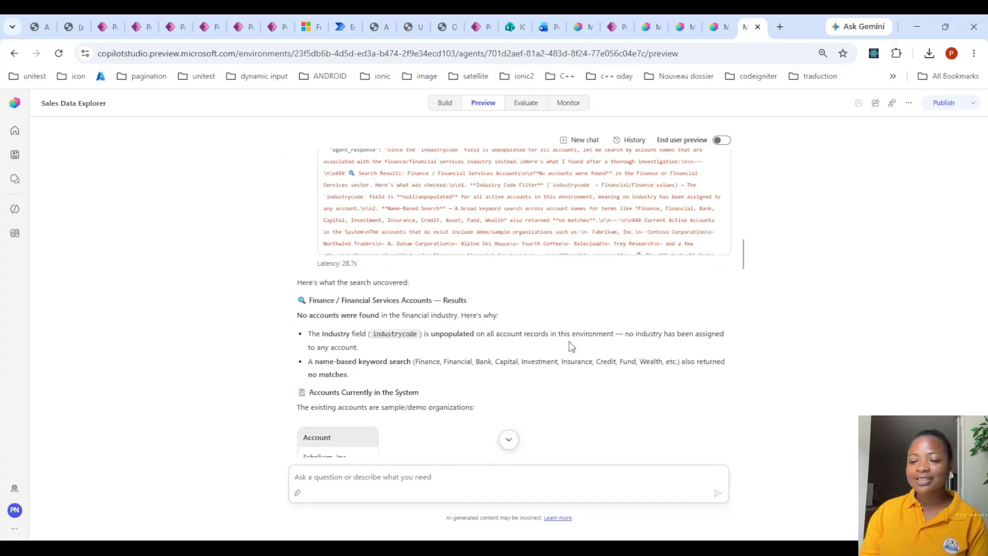
scroll(571, 346, "down", 6)
left_click_drag(744, 286, 746, 481)
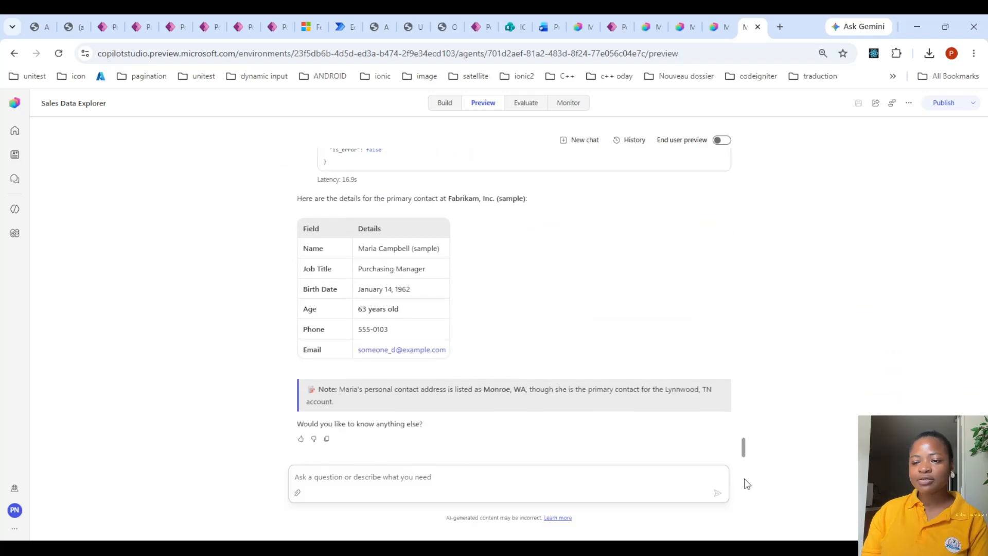